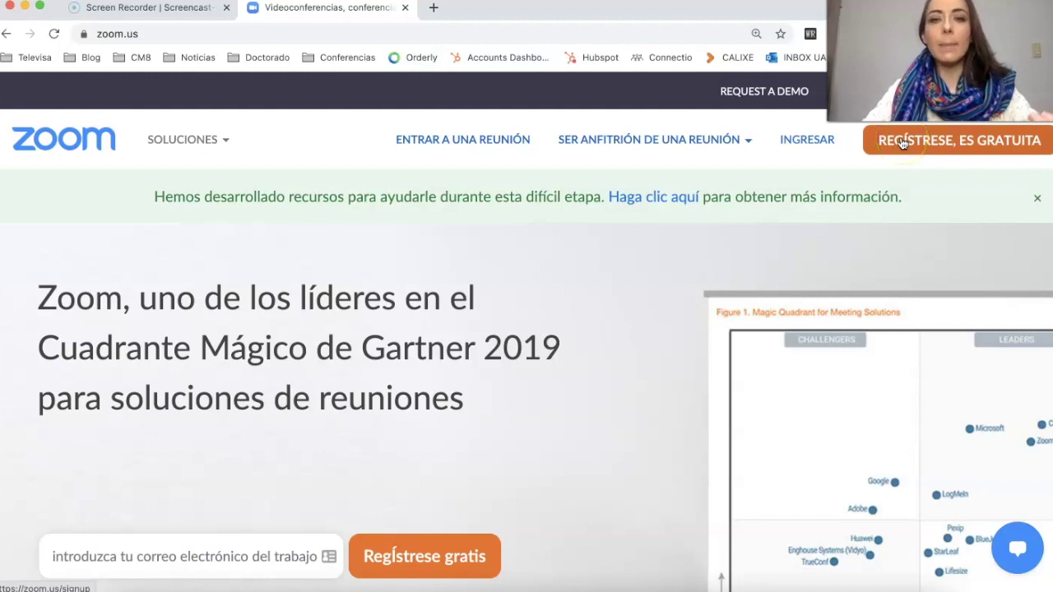
Open zoom.us's 'Entrar a una reunión' page to join a meeting by ID.
left_click(452, 141)
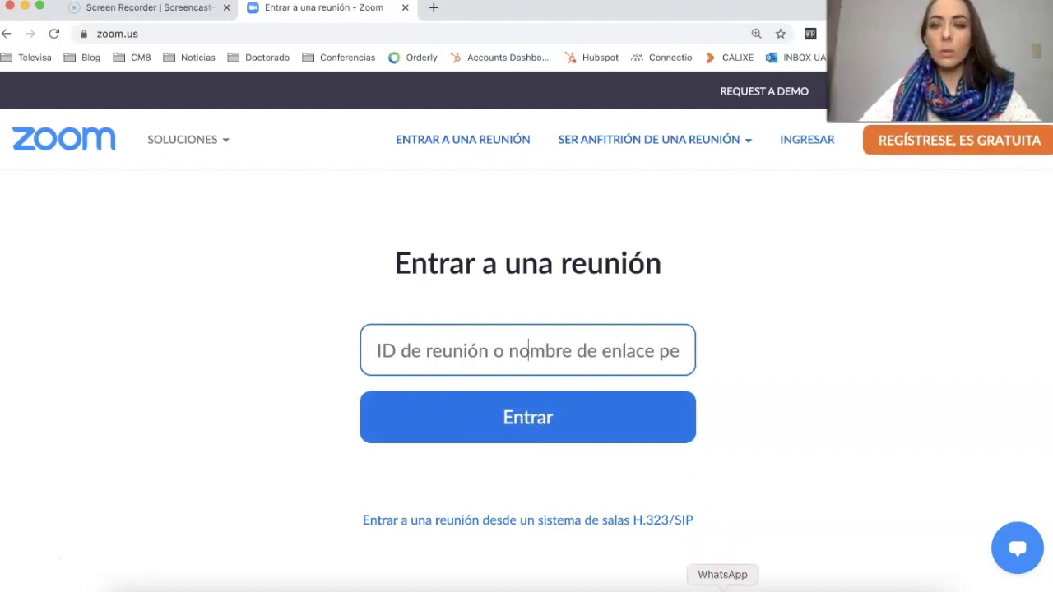
Open the WhatsApp chat with the Zoom invitation and select its meeting ID, access code and link.
left_click(722, 589)
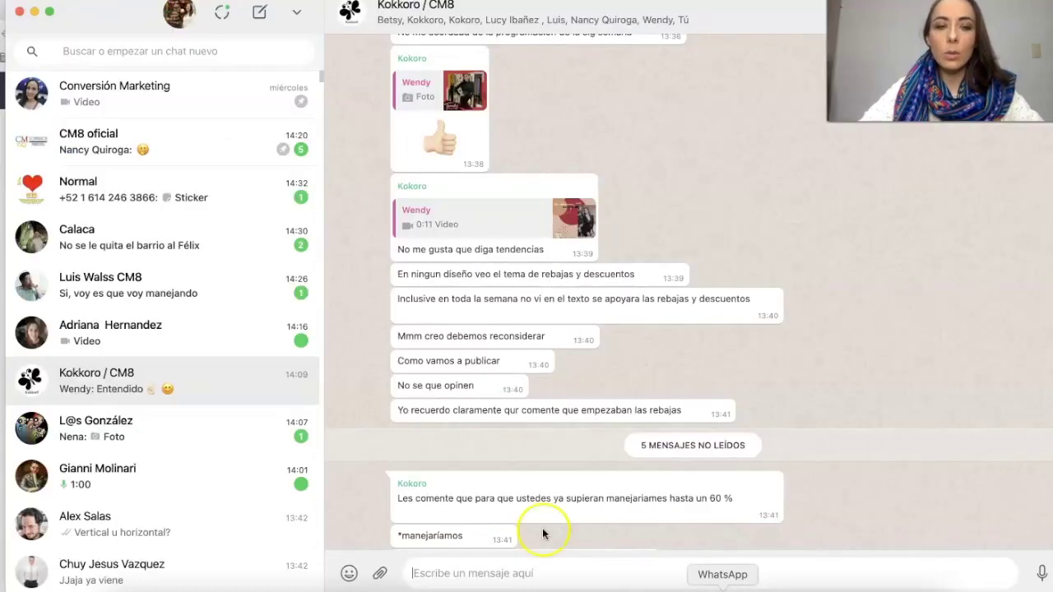
scroll(153, 272, "down", 5)
scroll(150, 273, "down", 5)
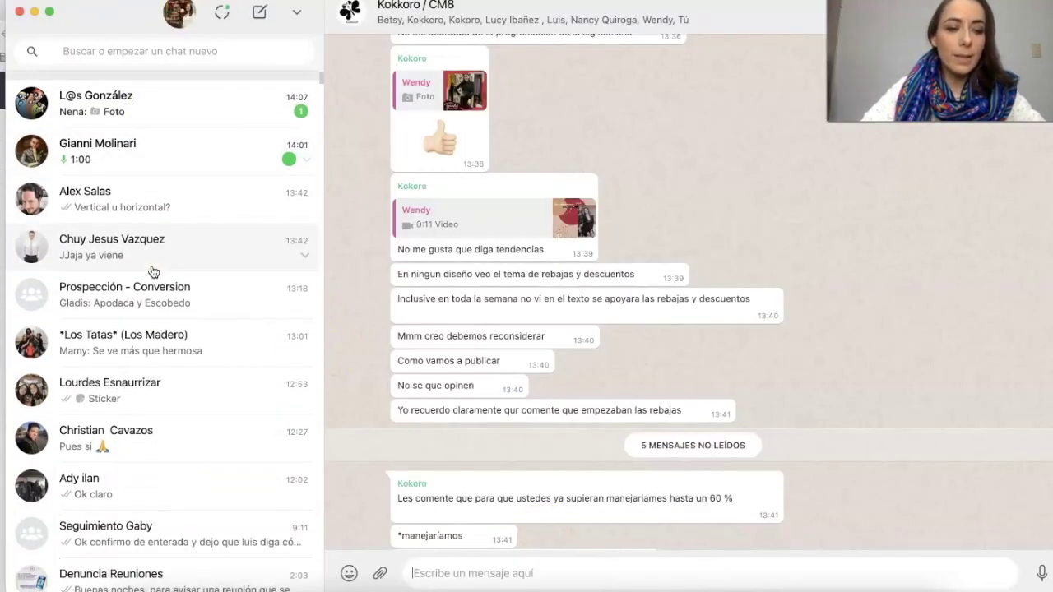
left_click(445, 281)
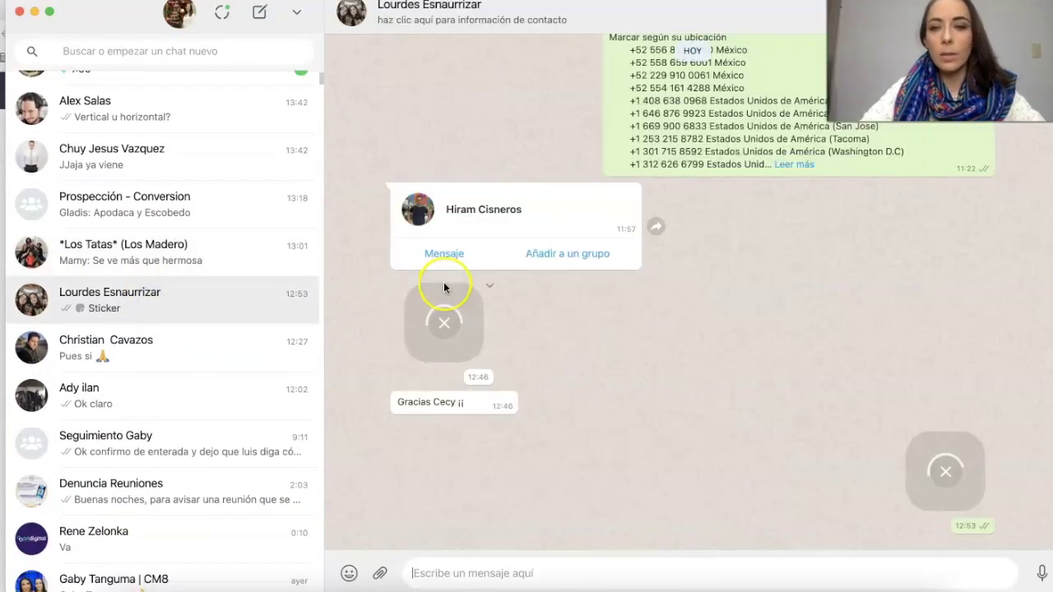
scroll(445, 280, "up", 5)
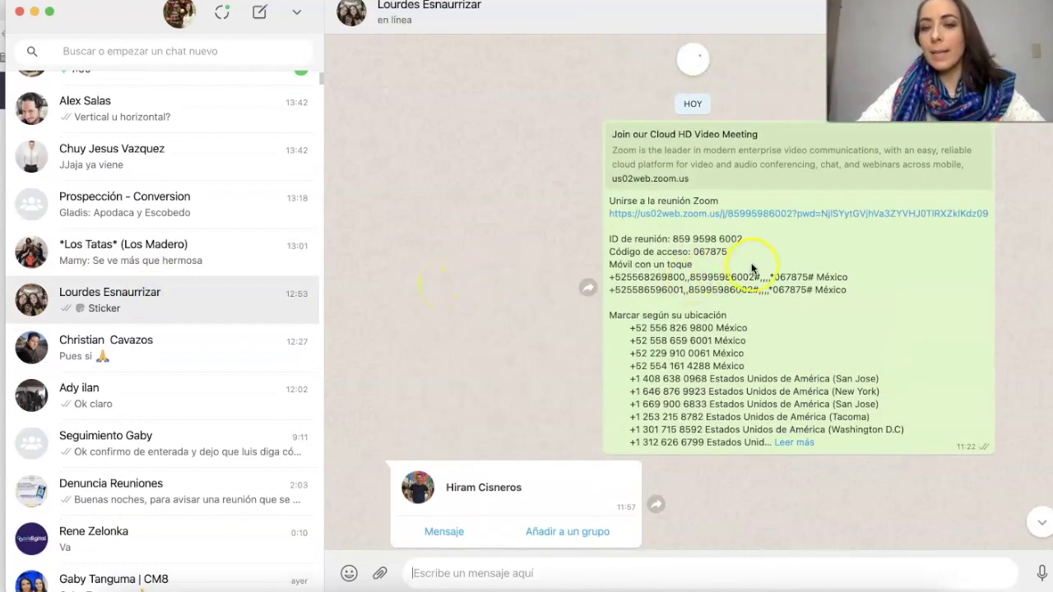
left_click_drag(749, 239, 673, 237)
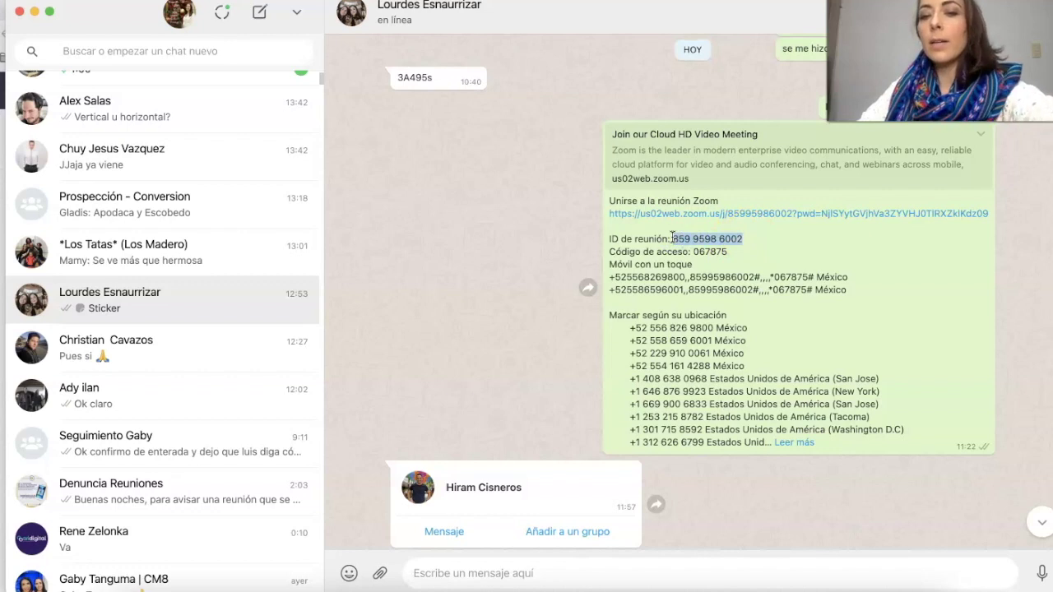
left_click_drag(728, 252, 694, 251)
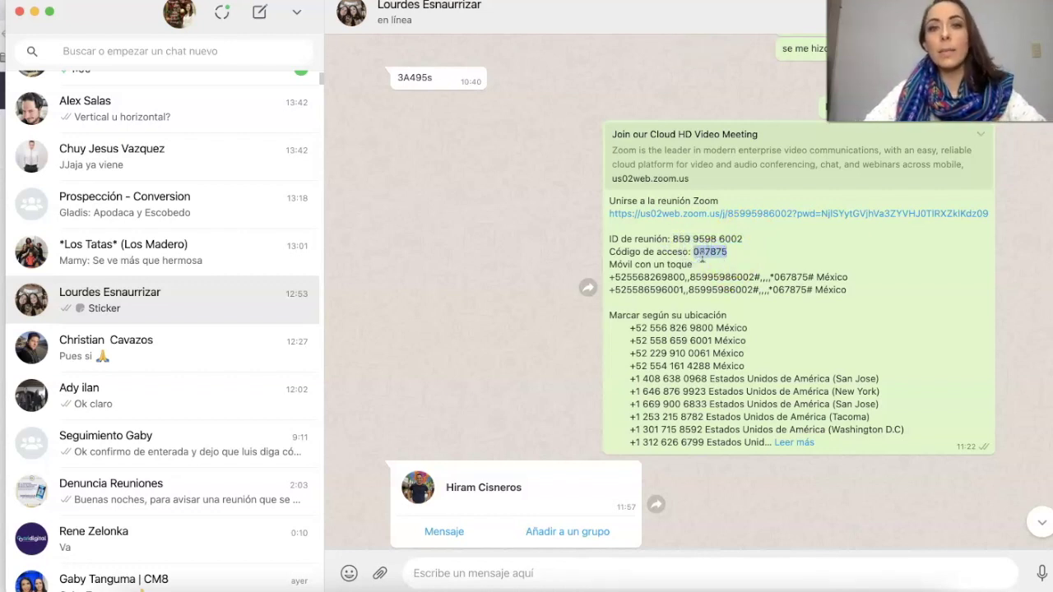
left_click_drag(729, 251, 597, 208)
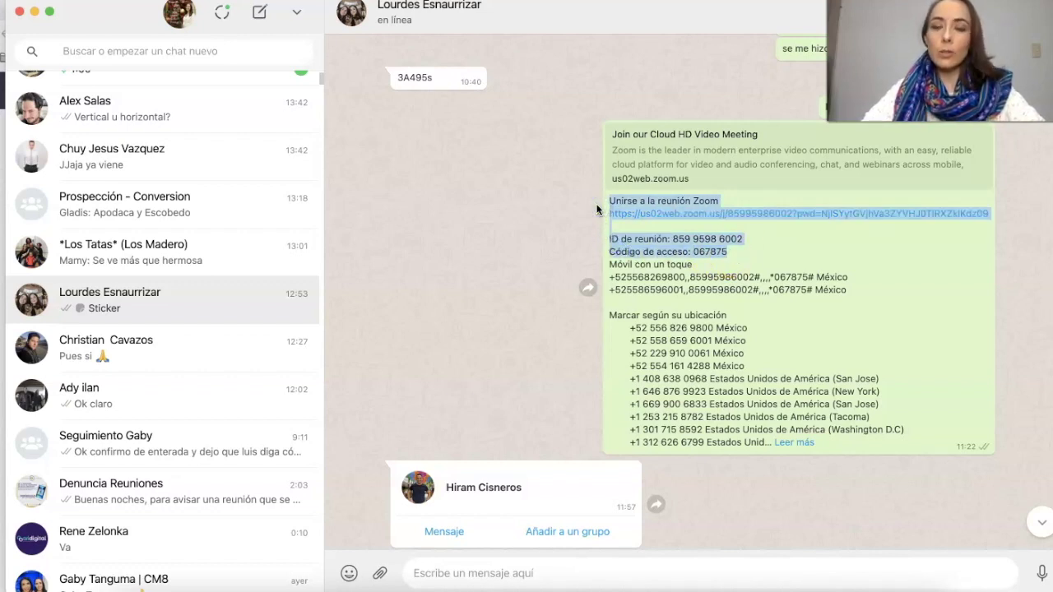
left_click(635, 217)
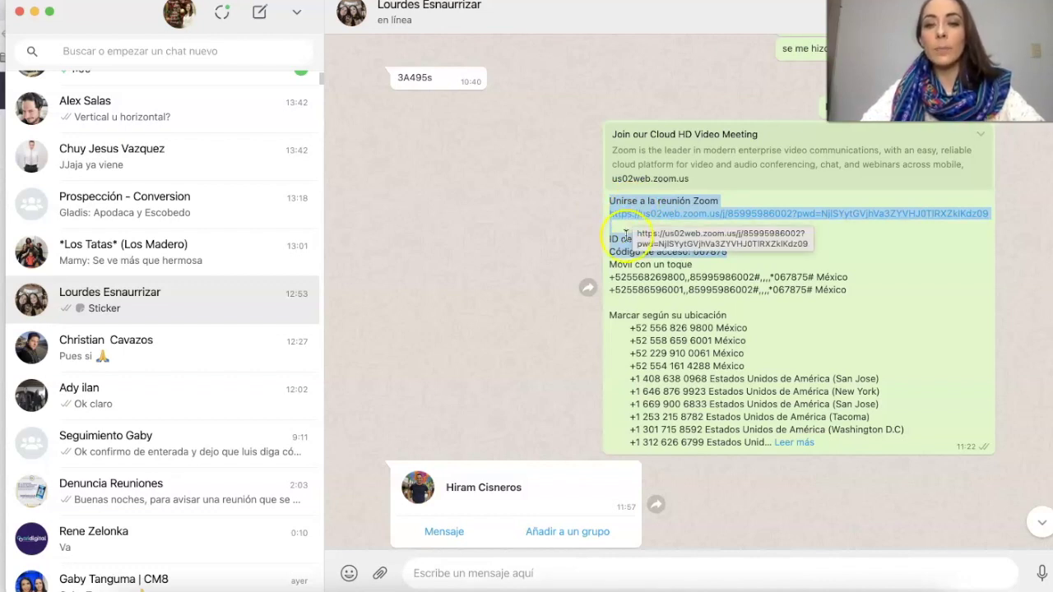
left_click(627, 237)
left_click(747, 243)
left_click_drag(747, 244, 670, 239)
key("super+c")
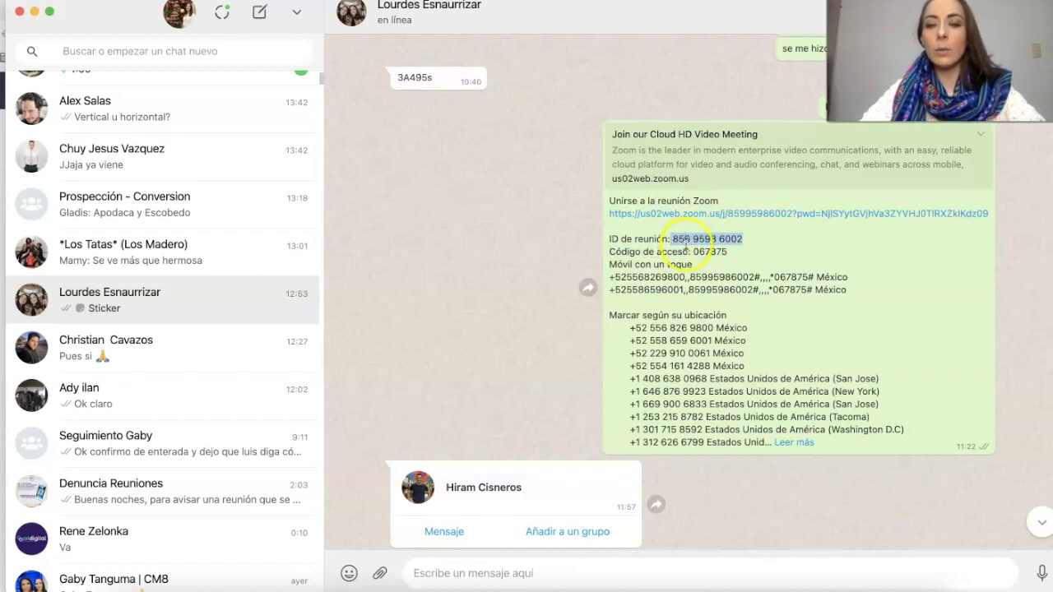
key("super+Tab")
left_click(513, 348)
key("super+v")
left_click(490, 404)
left_click(663, 216)
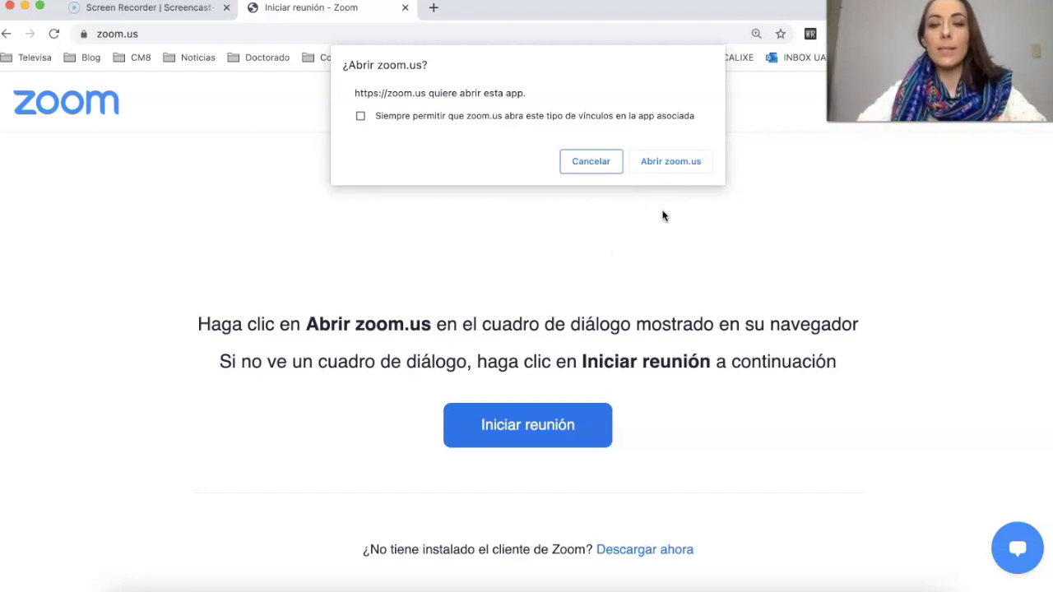
Let Chrome launch the Zoom app and dismiss the 'No es posible unirse a esta reunión' alert.
left_click(663, 165)
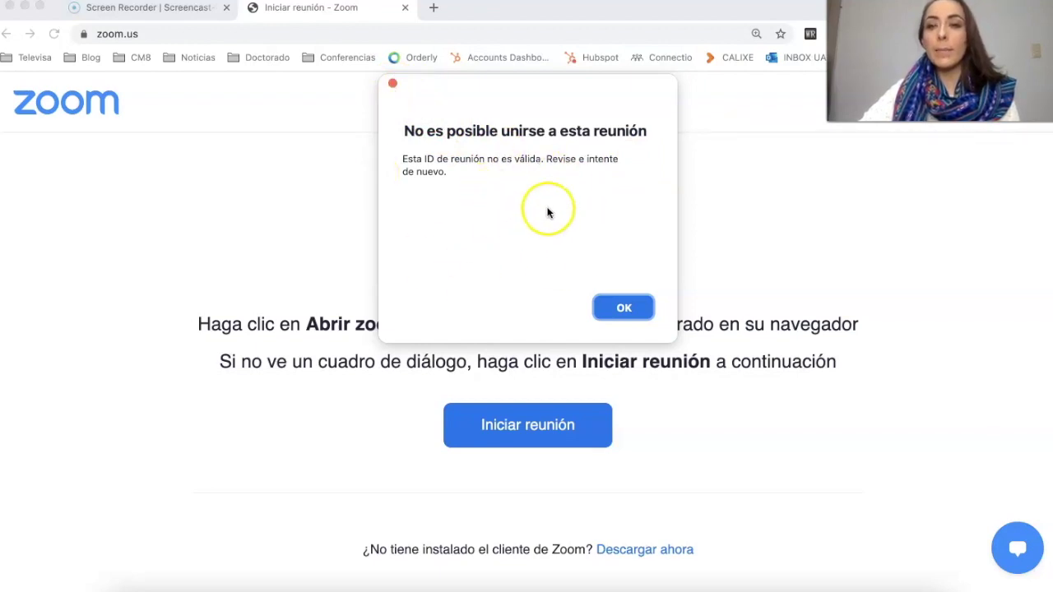
left_click(620, 305)
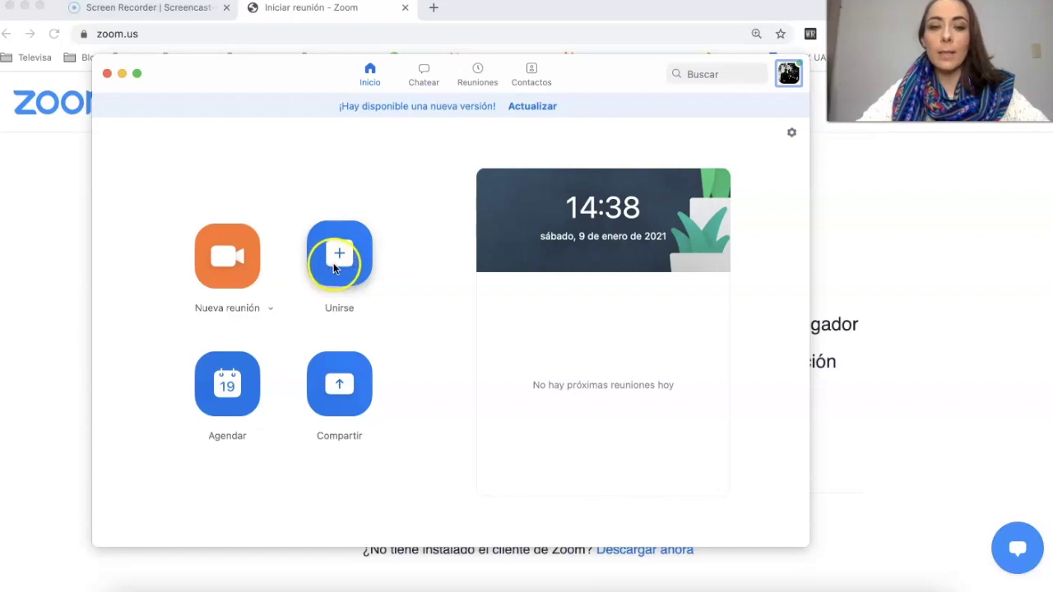
left_click(337, 268)
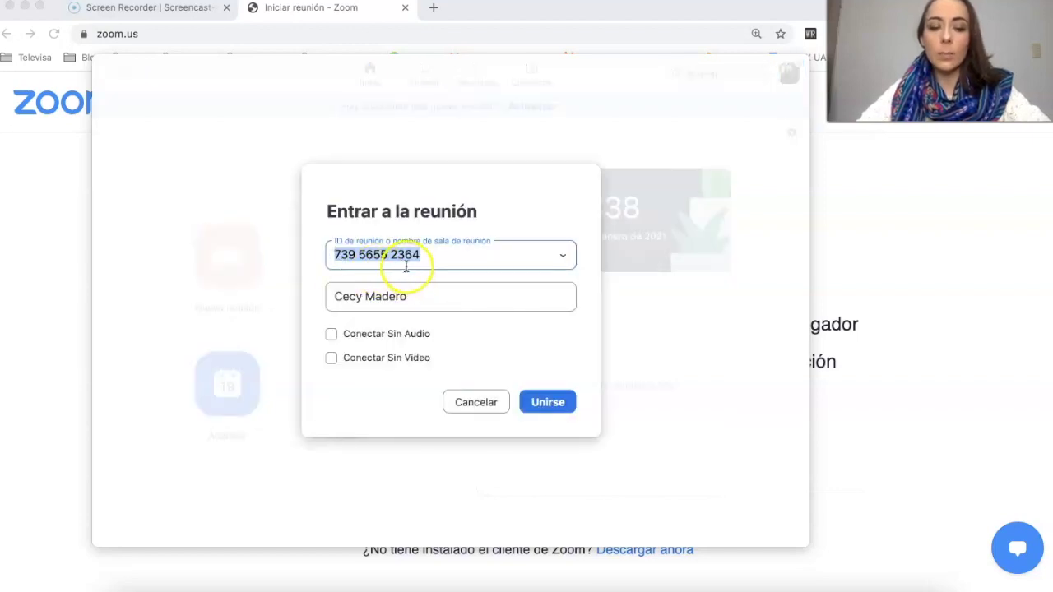
key("super+v")
left_click(545, 402)
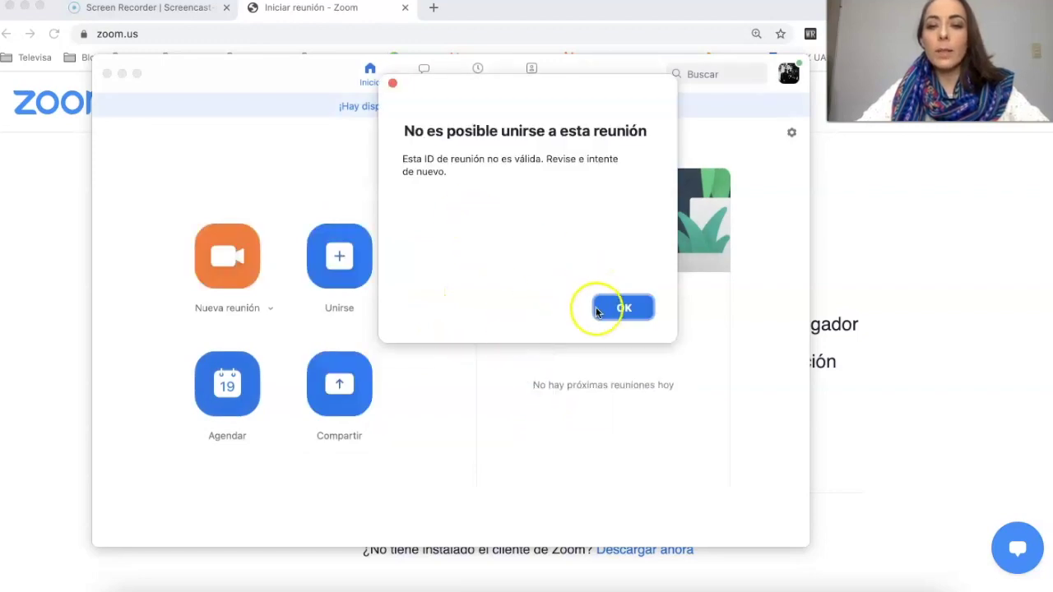
left_click(600, 308)
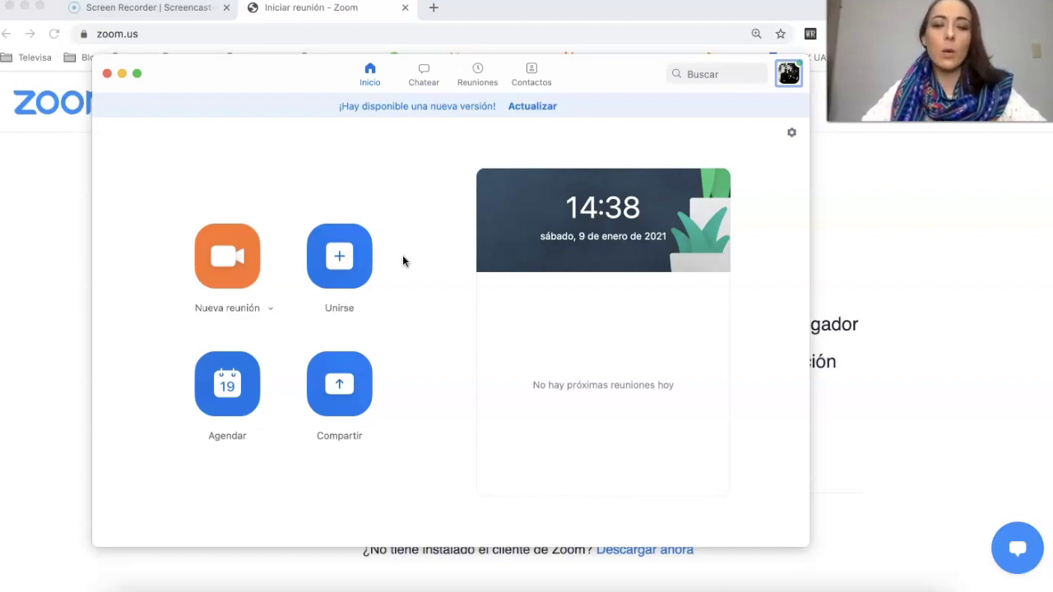
left_click(322, 250)
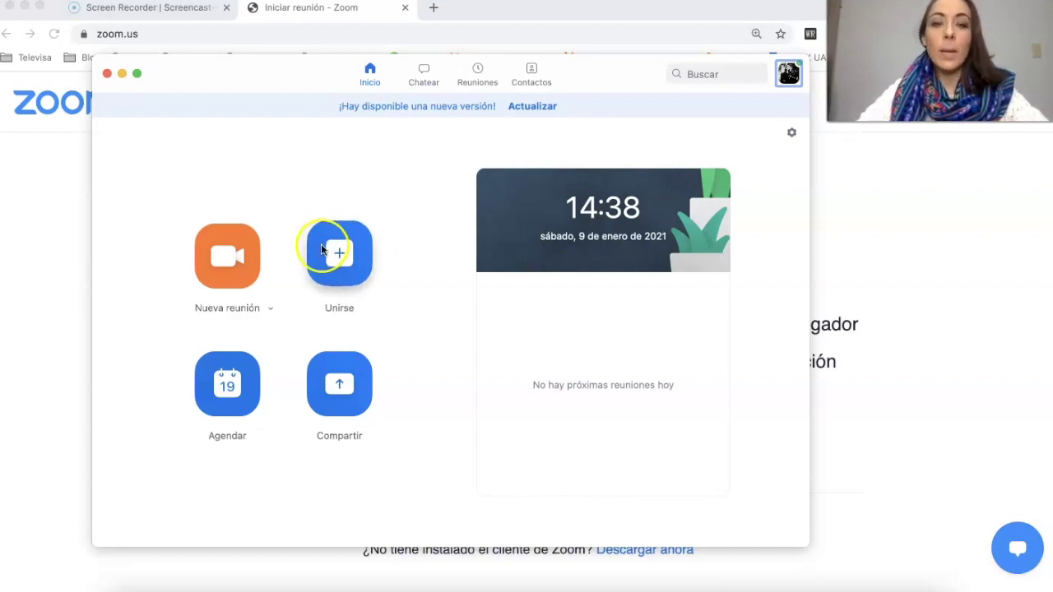
left_click(107, 73)
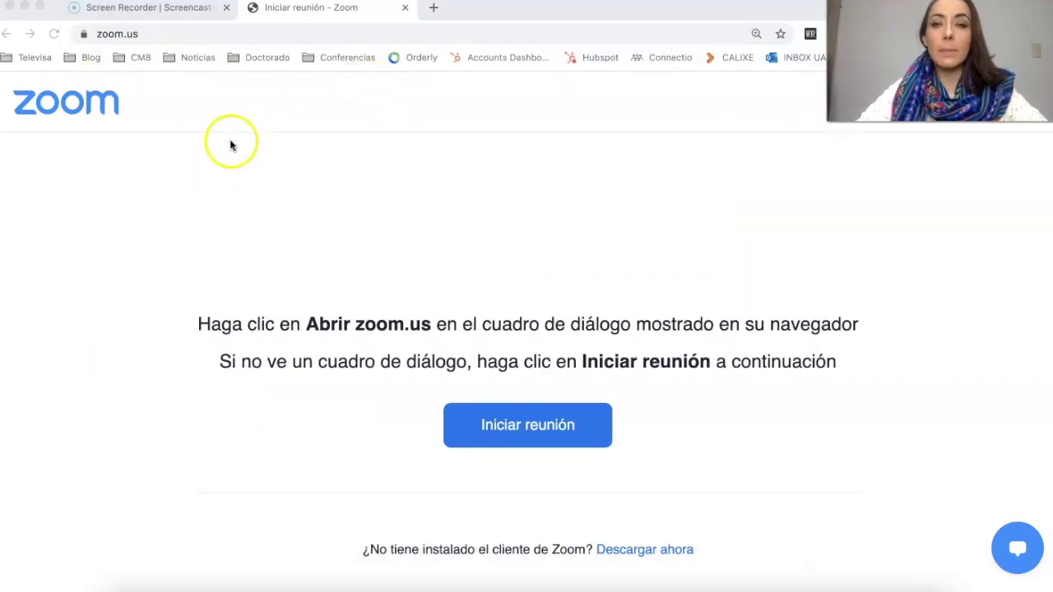
Download the Zoom.pkg installer from the launch page into the Descargas folder.
scroll(360, 257, "down", 1)
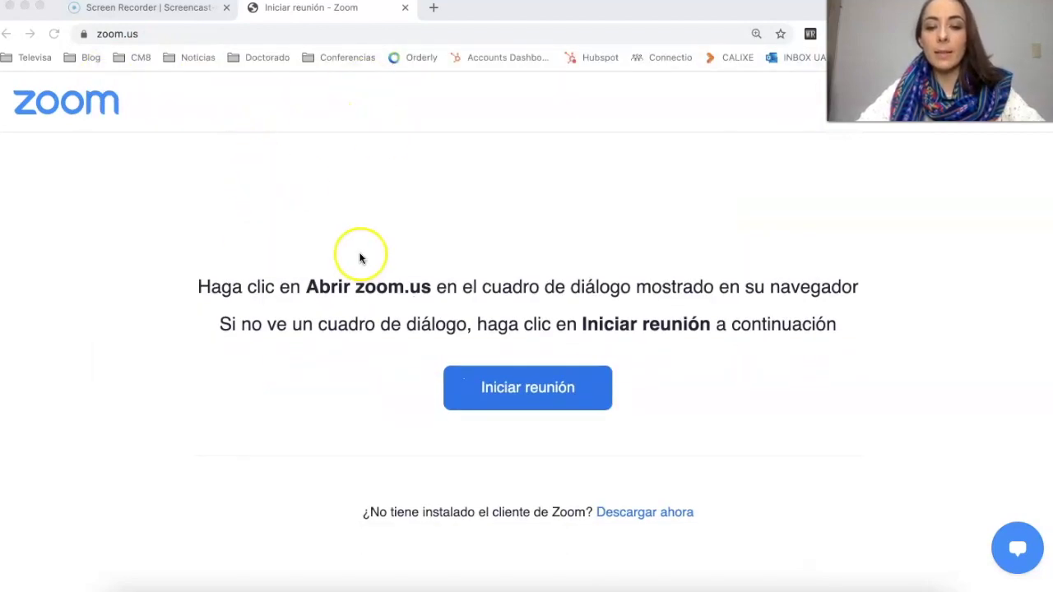
scroll(360, 257, "down", 1)
left_click(366, 458)
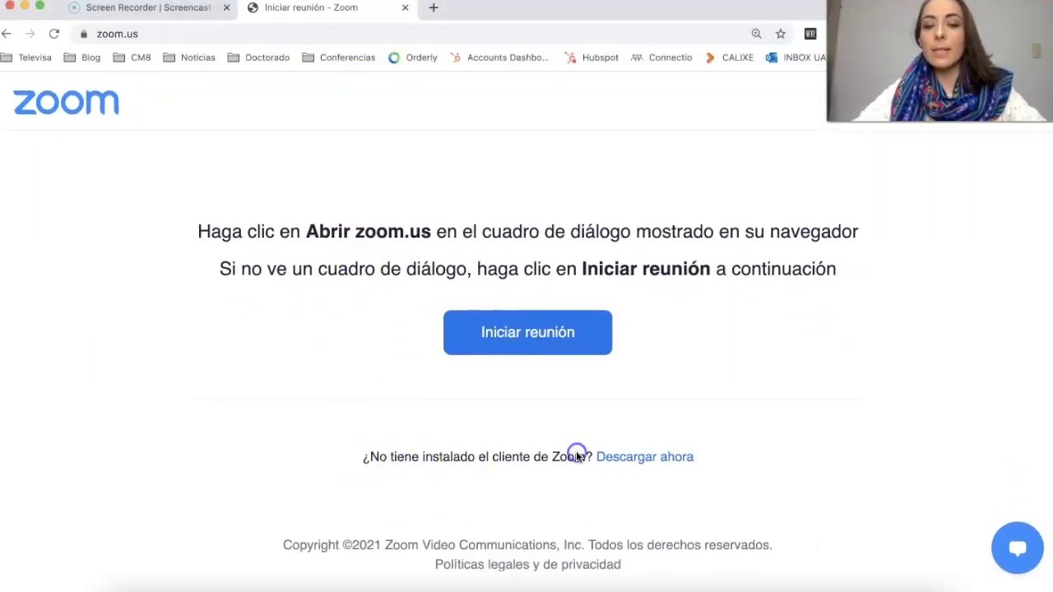
left_click(632, 459)
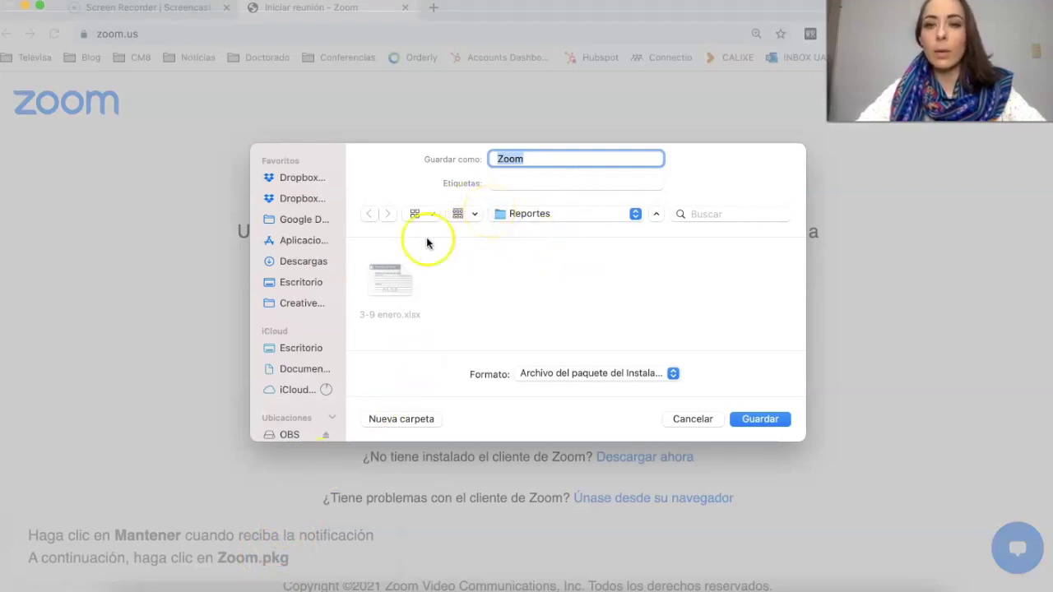
left_click(290, 262)
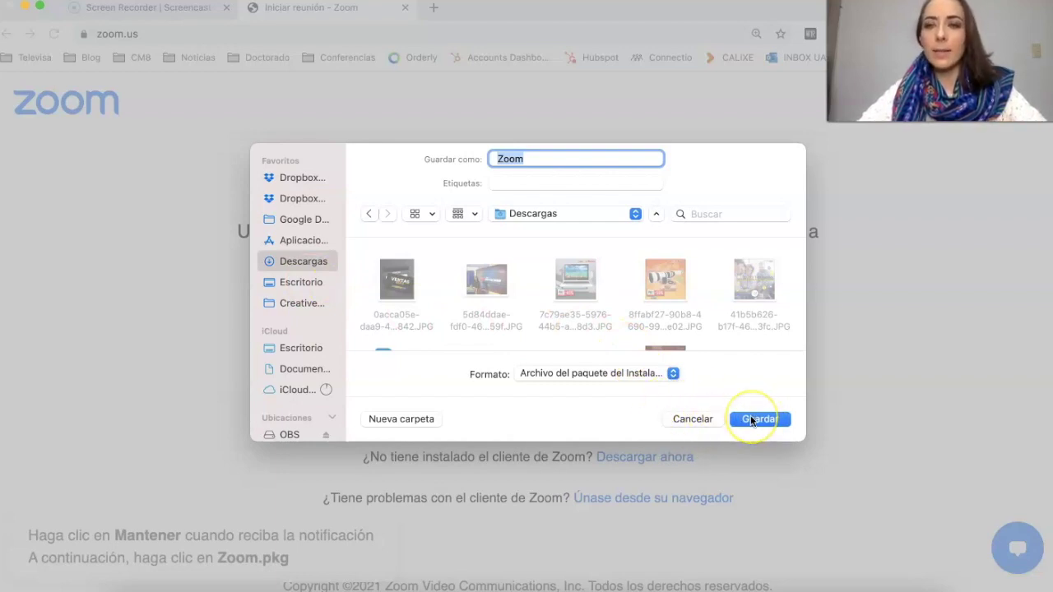
left_click(751, 420)
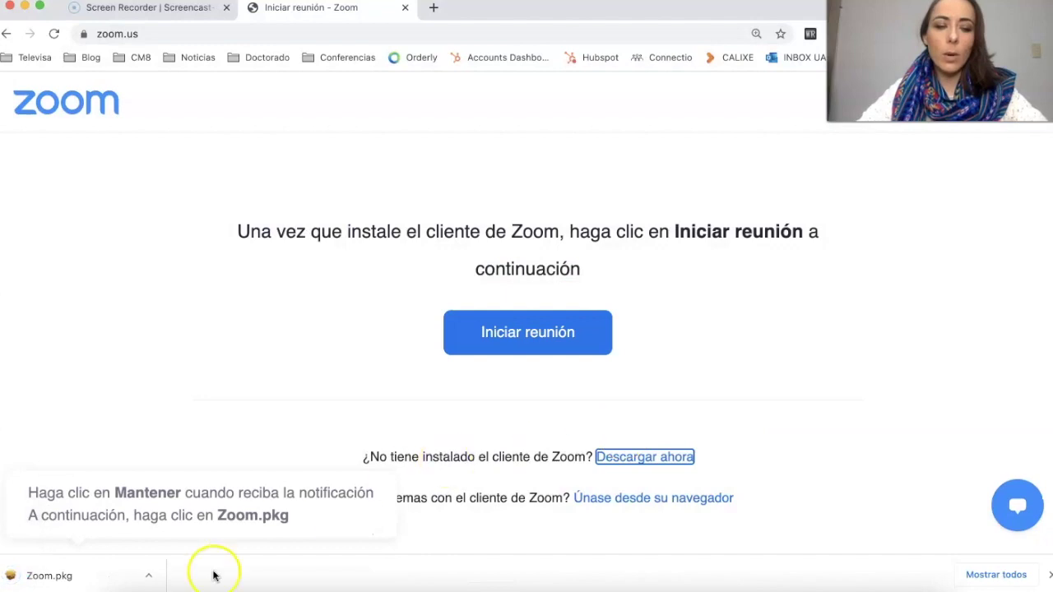
Run Zoom.pkg with a standard installation, authorising it with the account password.
left_click(107, 580)
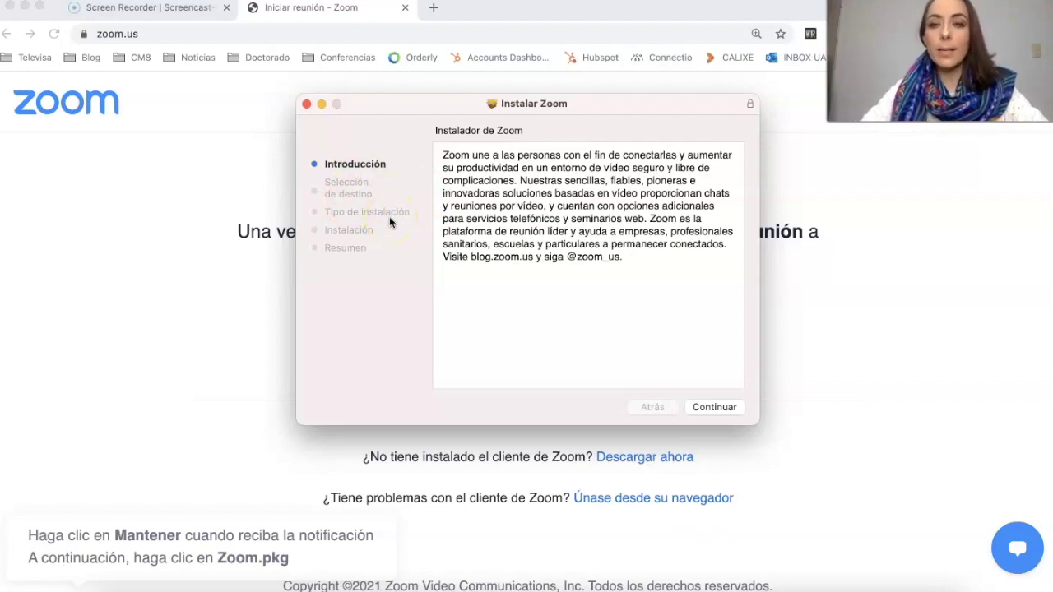
left_click(696, 406)
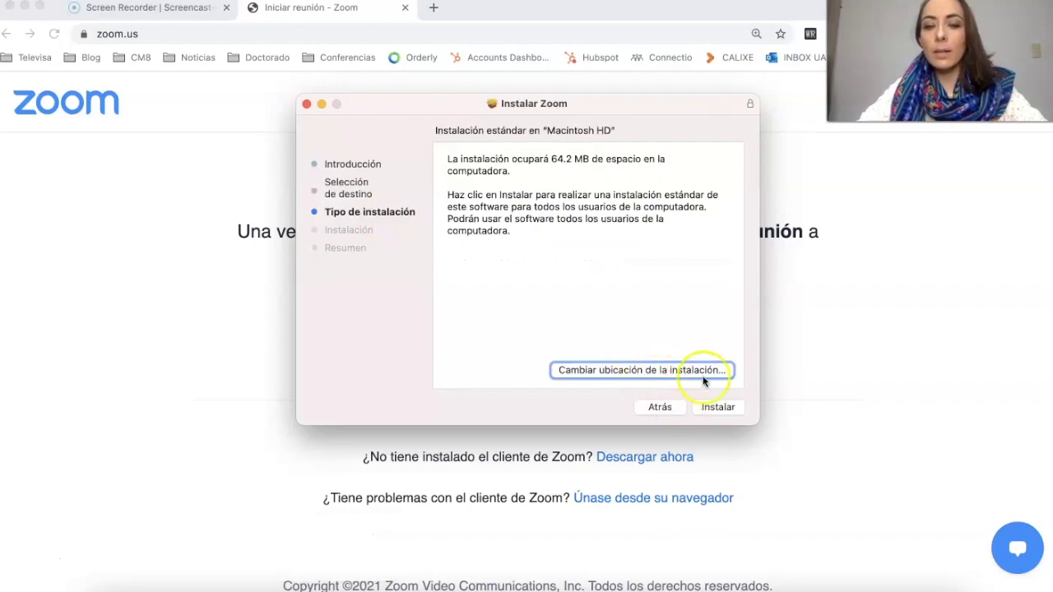
left_click(725, 407)
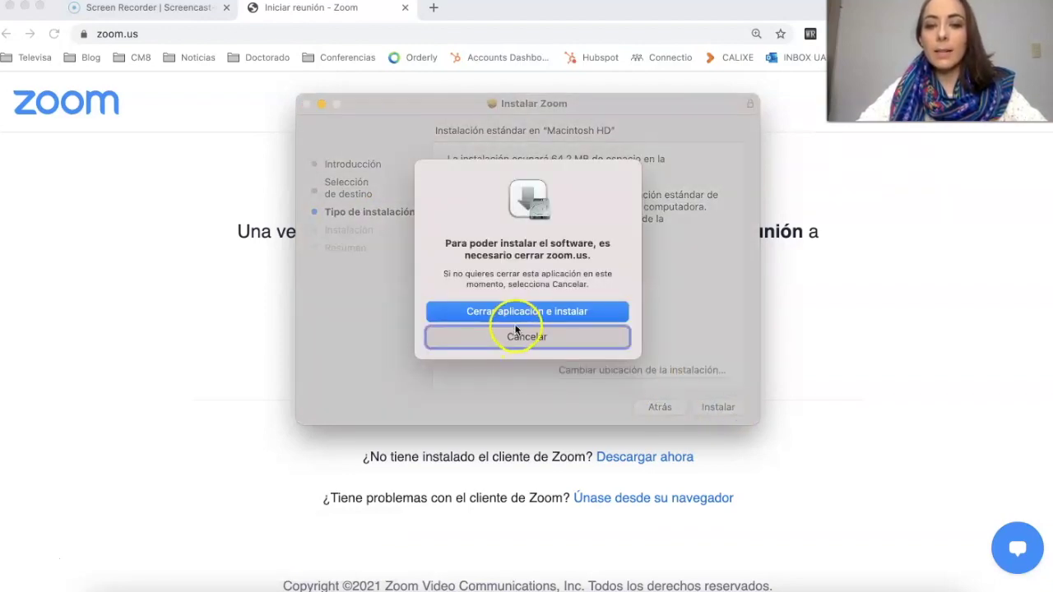
left_click(516, 316)
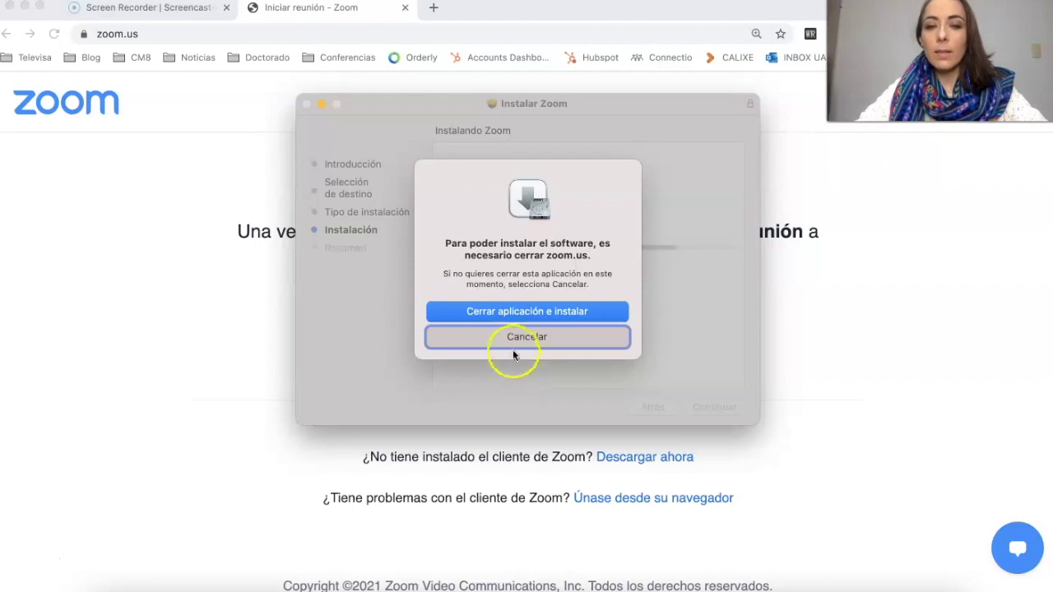
type("•")
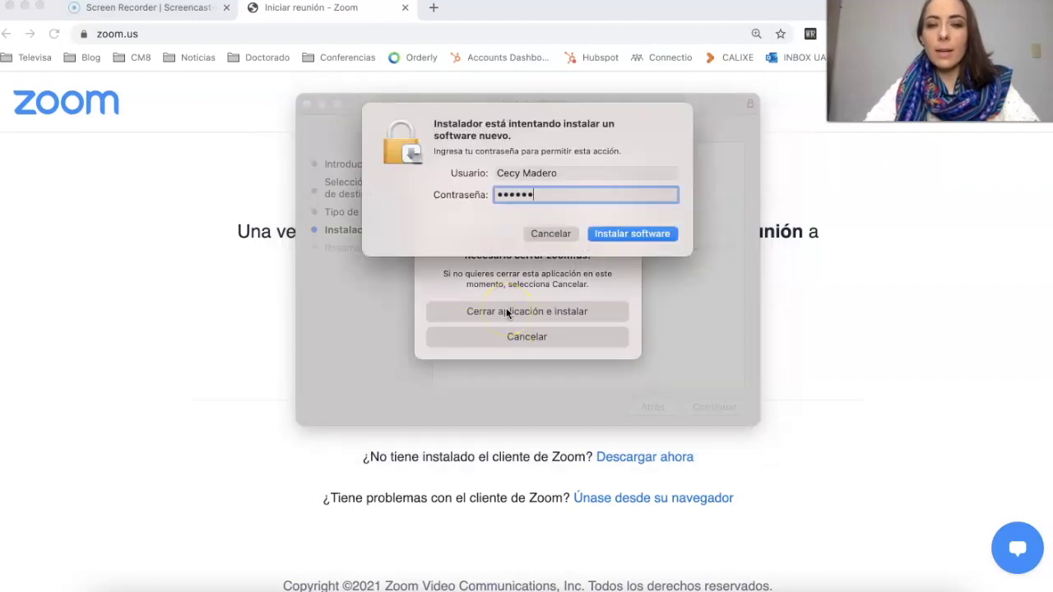
key("Return")
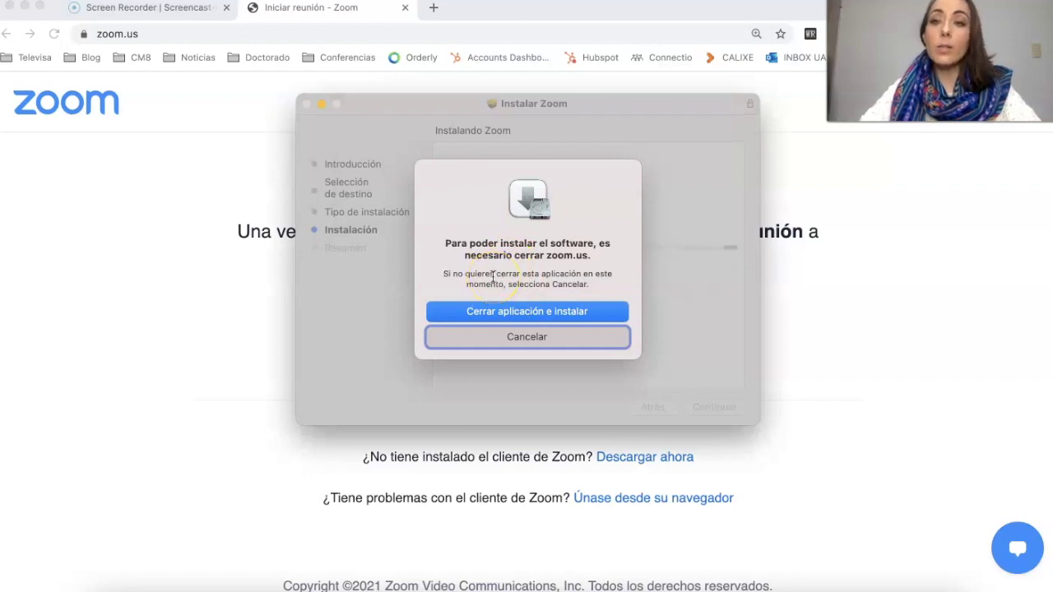
Close the running Zoom app, finish the installation, and move the installer to the trash.
left_click(494, 288)
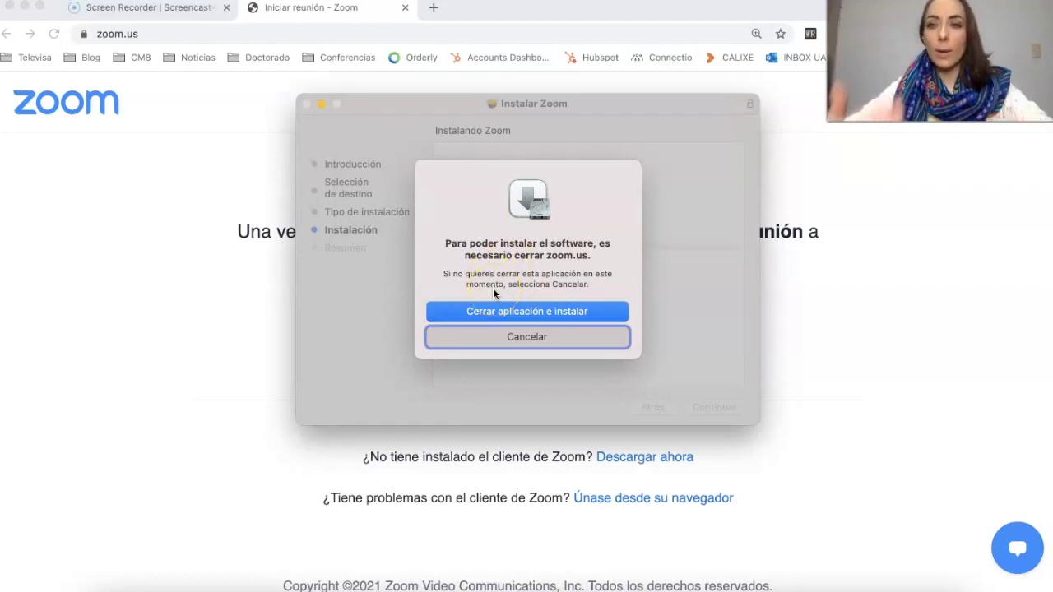
left_click(494, 306)
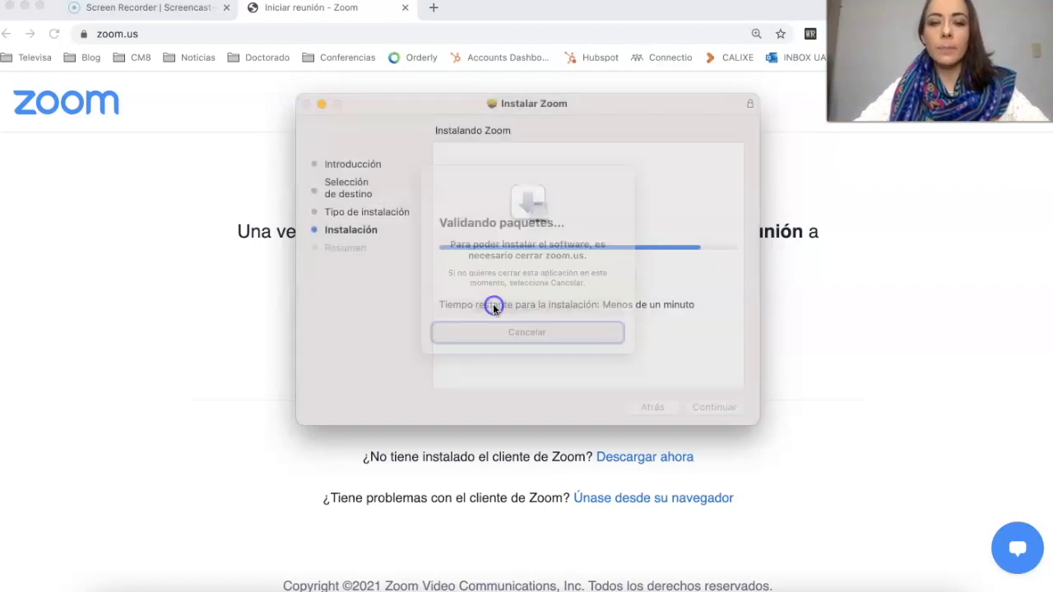
left_click(360, 355)
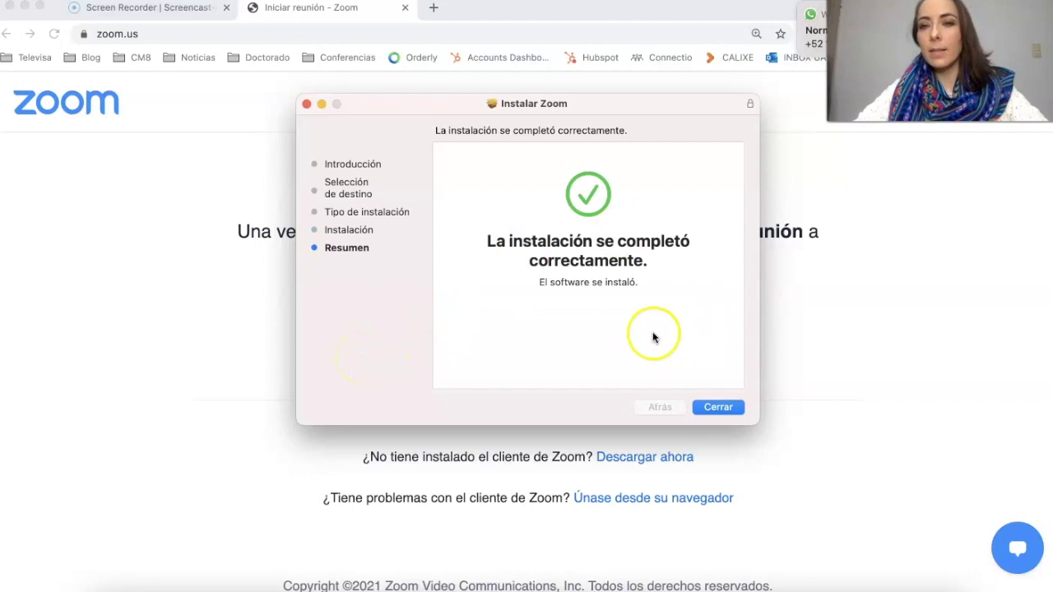
left_click(704, 407)
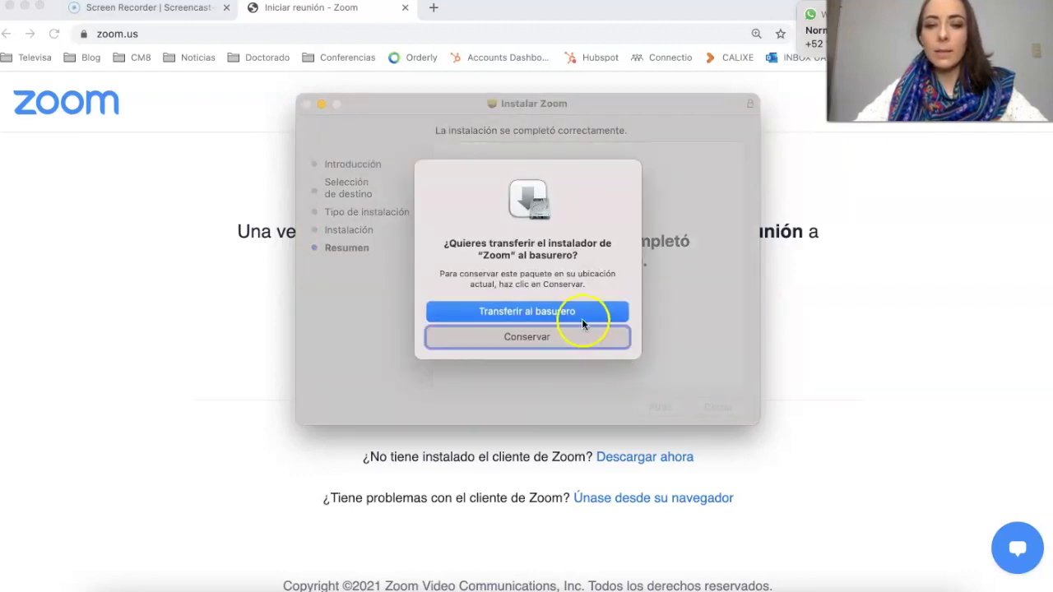
left_click(581, 318)
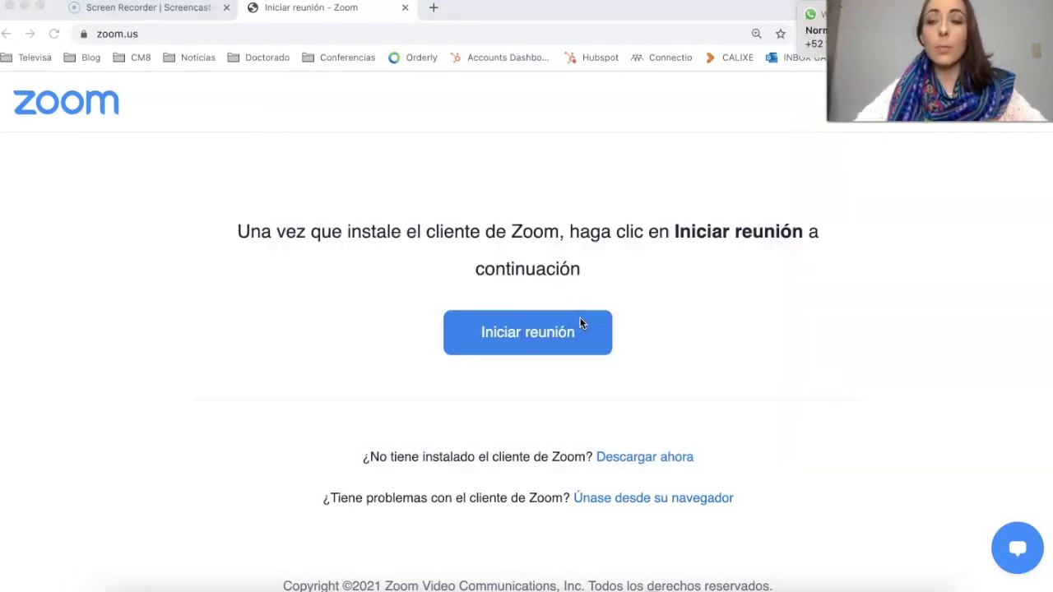
left_click(579, 330)
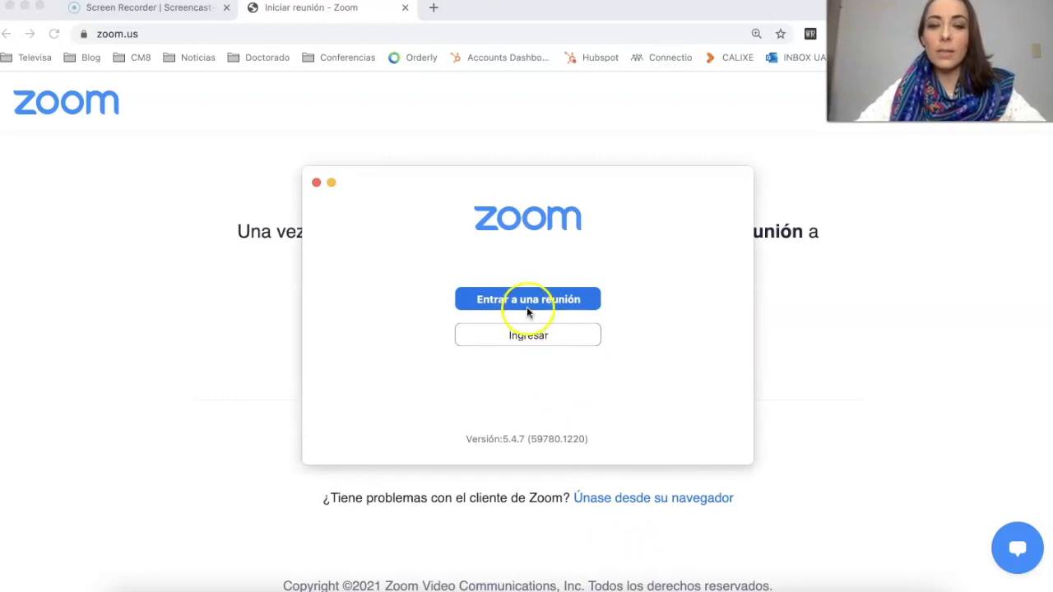
left_click(518, 338)
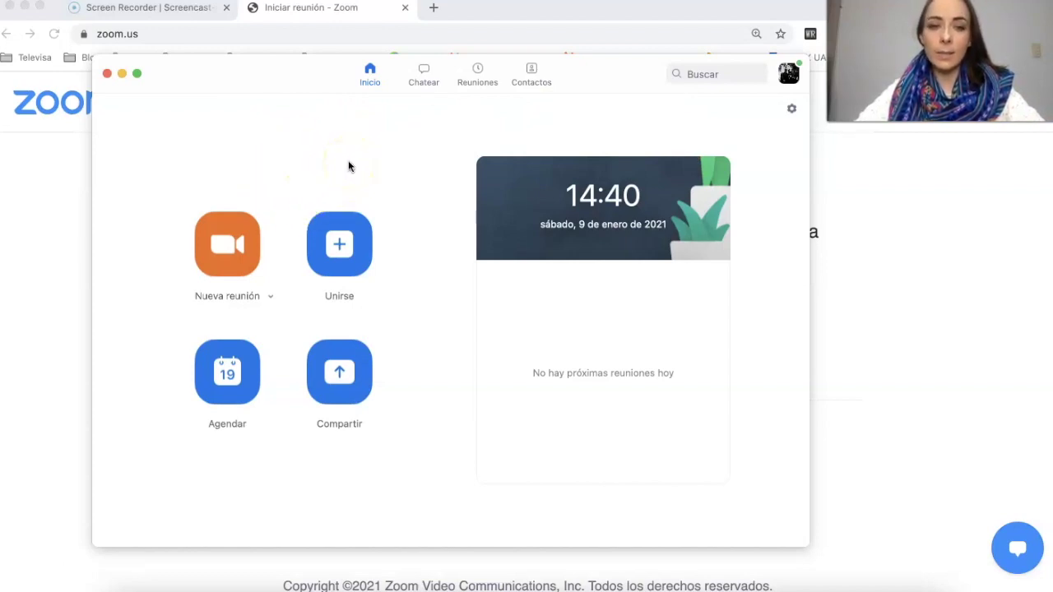
left_click(106, 75)
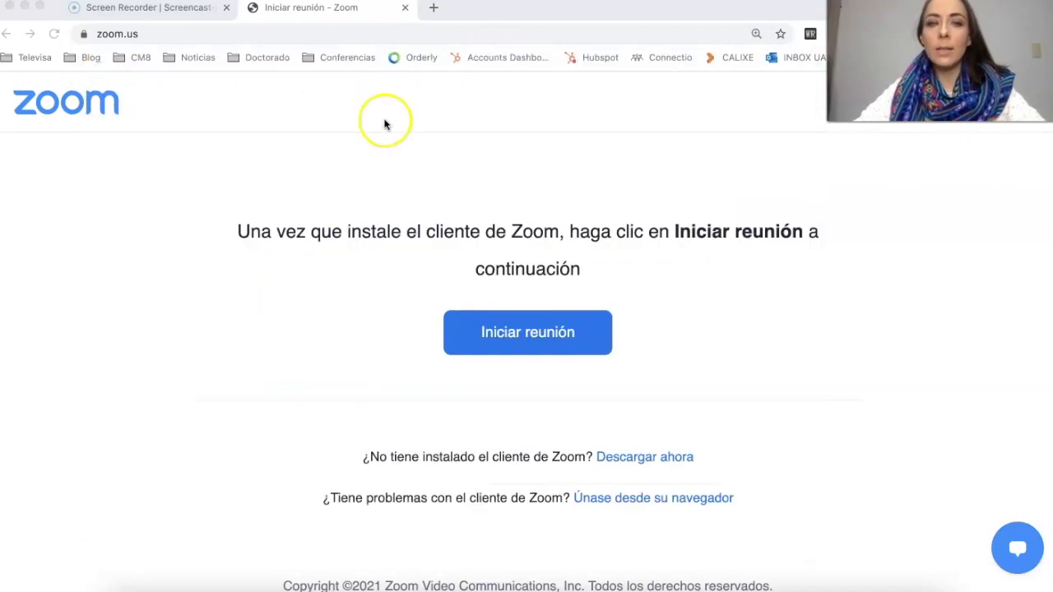
left_click(50, 104)
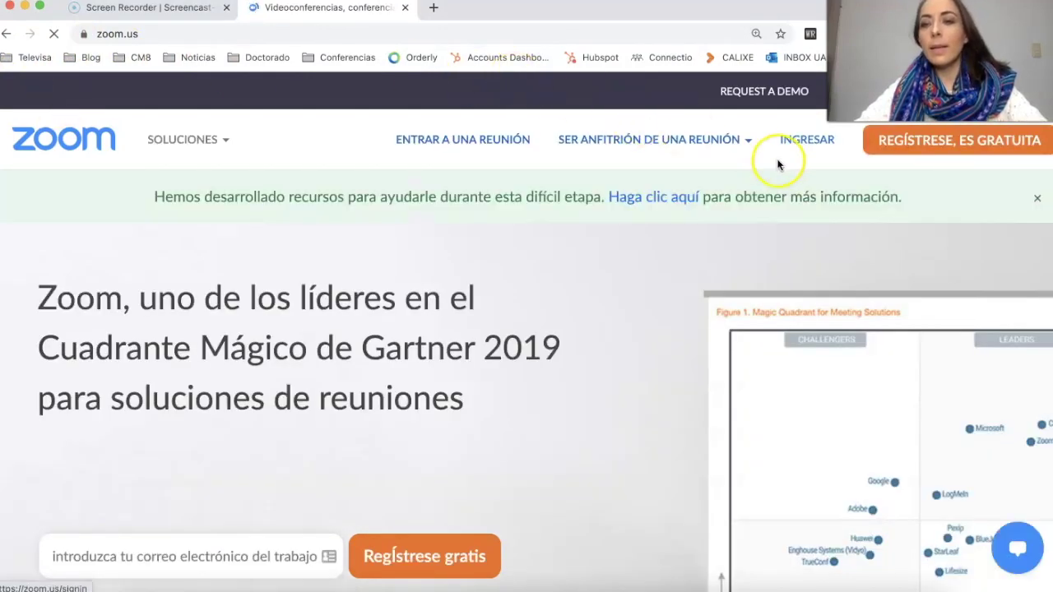
From the Zoom home page, host a meeting 'Con Video Encendido'.
mouse_move(705, 150)
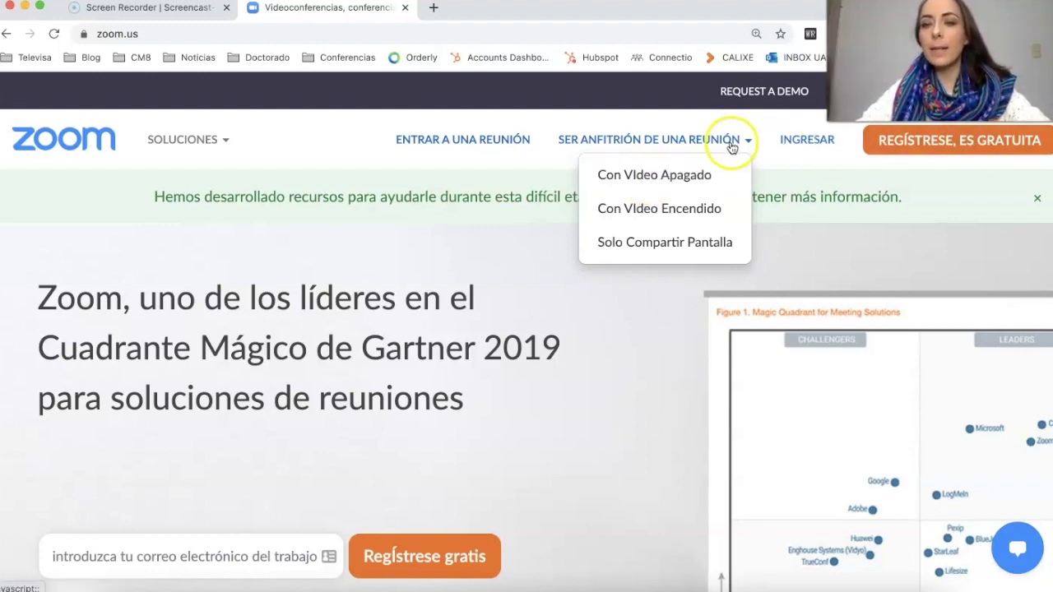
left_click(617, 149)
left_click(676, 140)
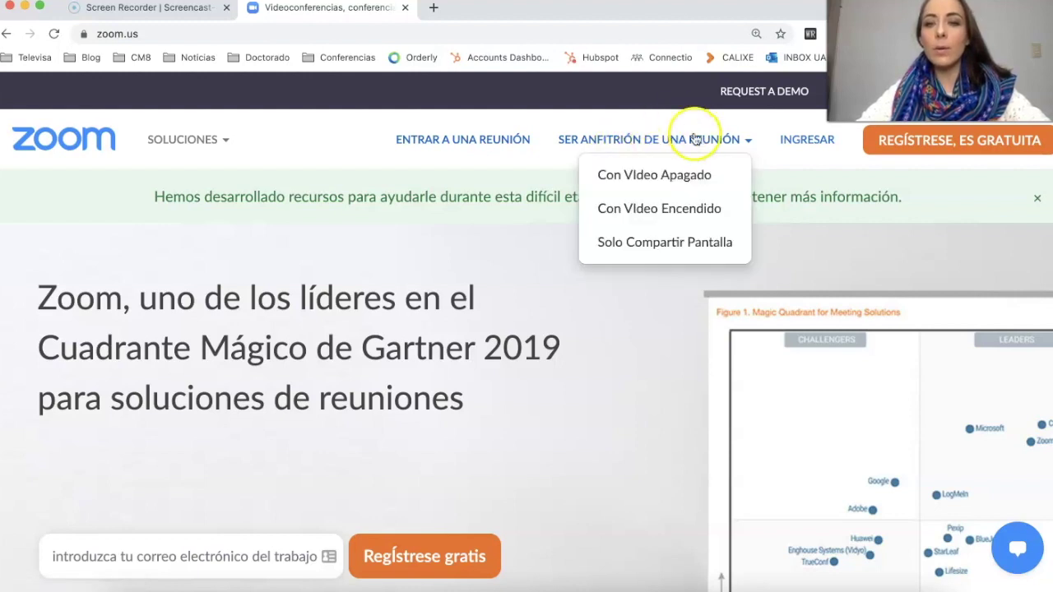
left_click(679, 206)
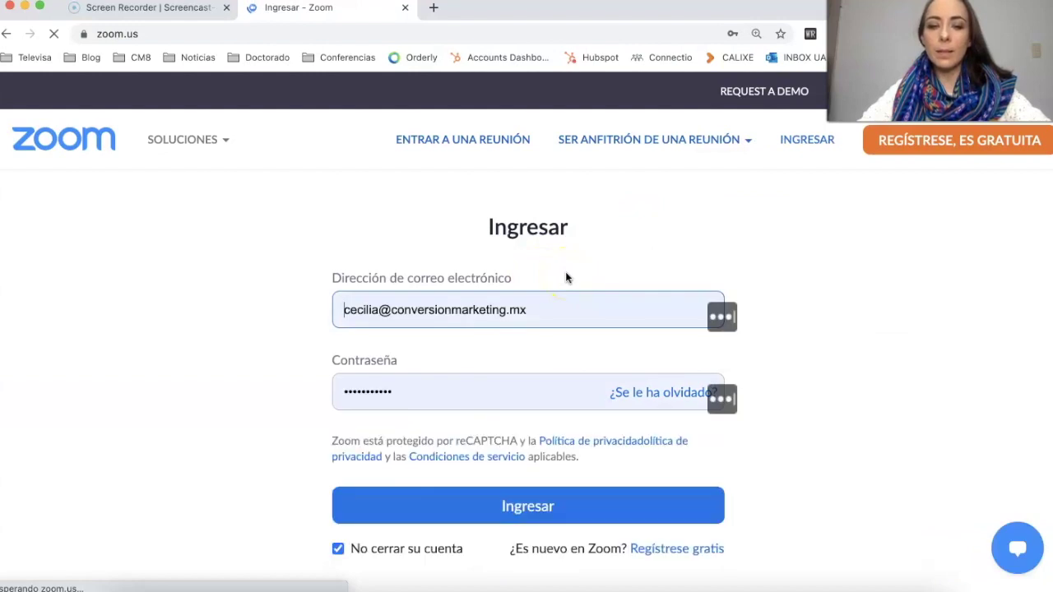
Sign in to the Zoom web portal with the autofilled account email and password.
scroll(565, 277, "down", 2)
scroll(566, 278, "down", 2)
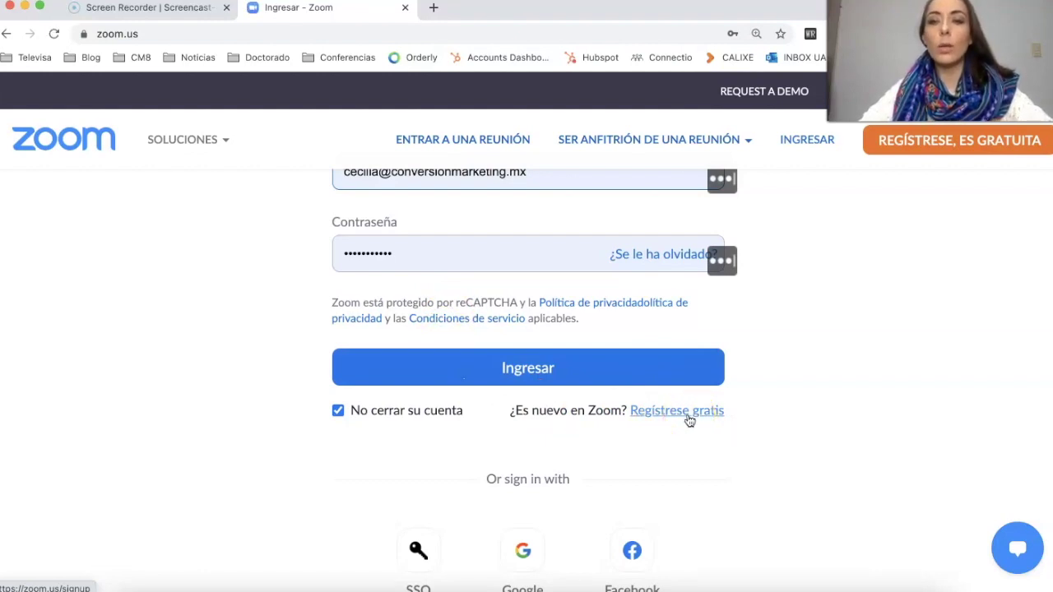
scroll(588, 313, "up", 2)
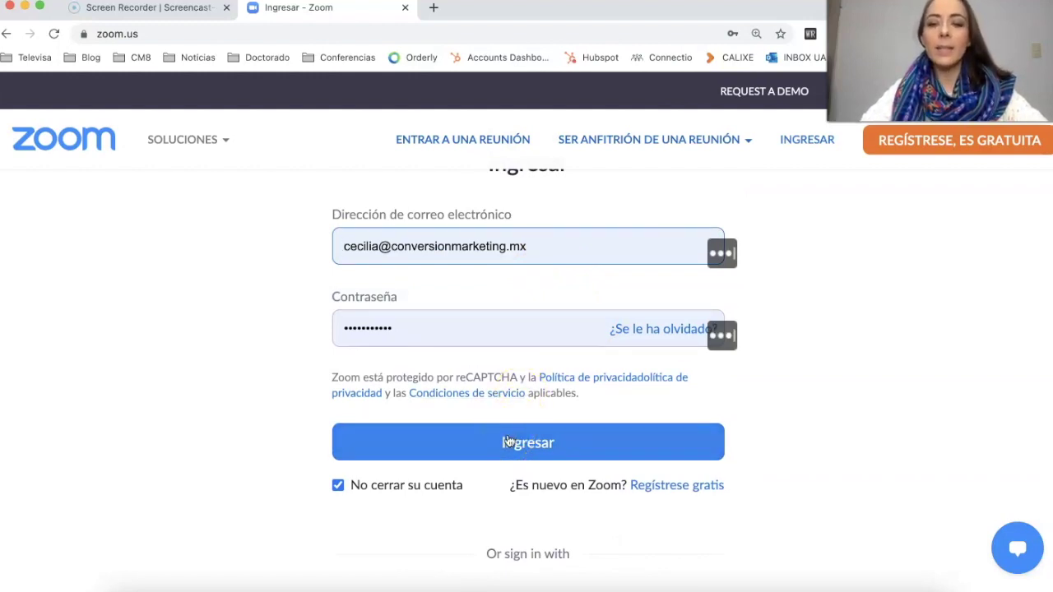
left_click(508, 442)
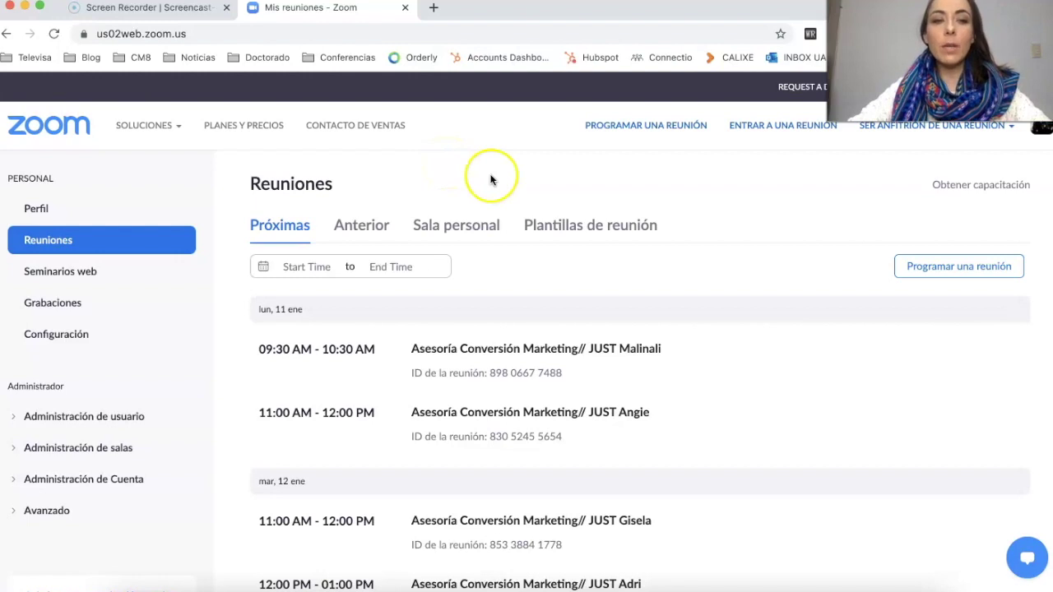
Start scheduling a new meeting with topic 'Tema De la reunión.'.
left_click(681, 130)
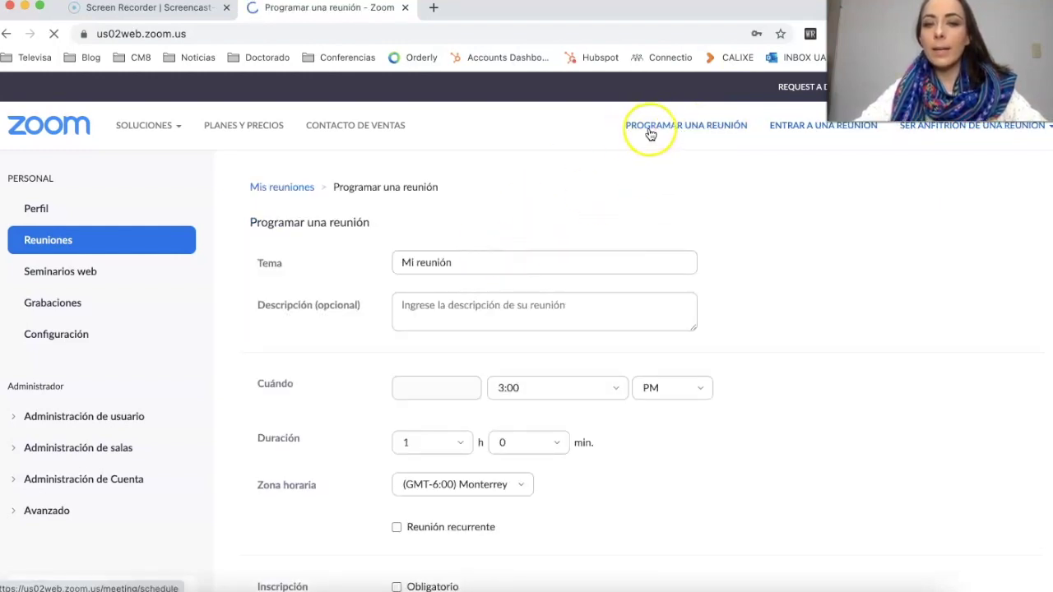
type("Tema De la reunión.")
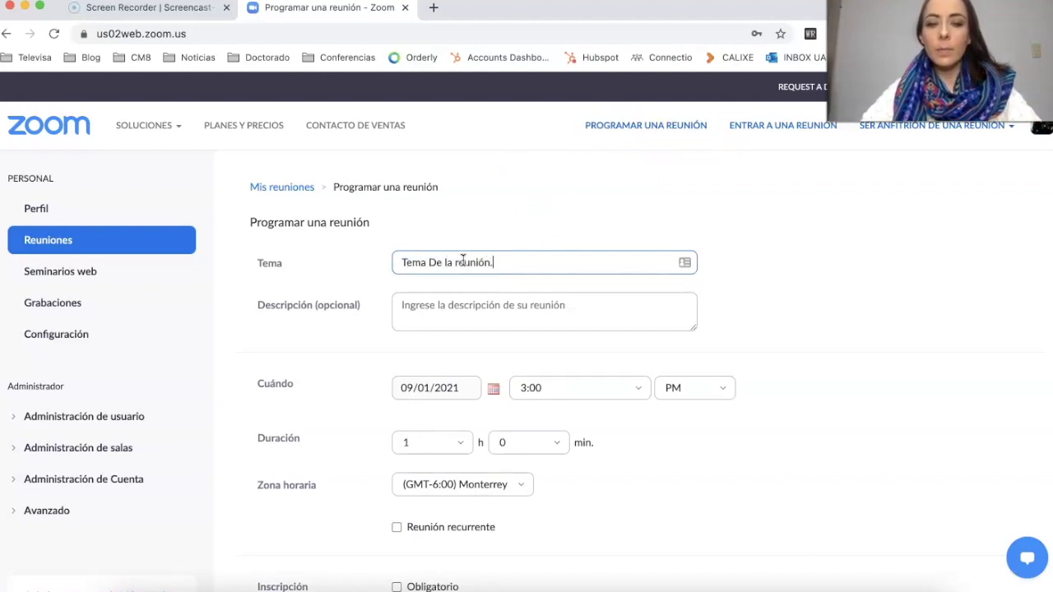
scroll(447, 362, "down", 1)
Set the meeting date to 11/01/2021 and review the rest of the scheduling form.
left_click(453, 371)
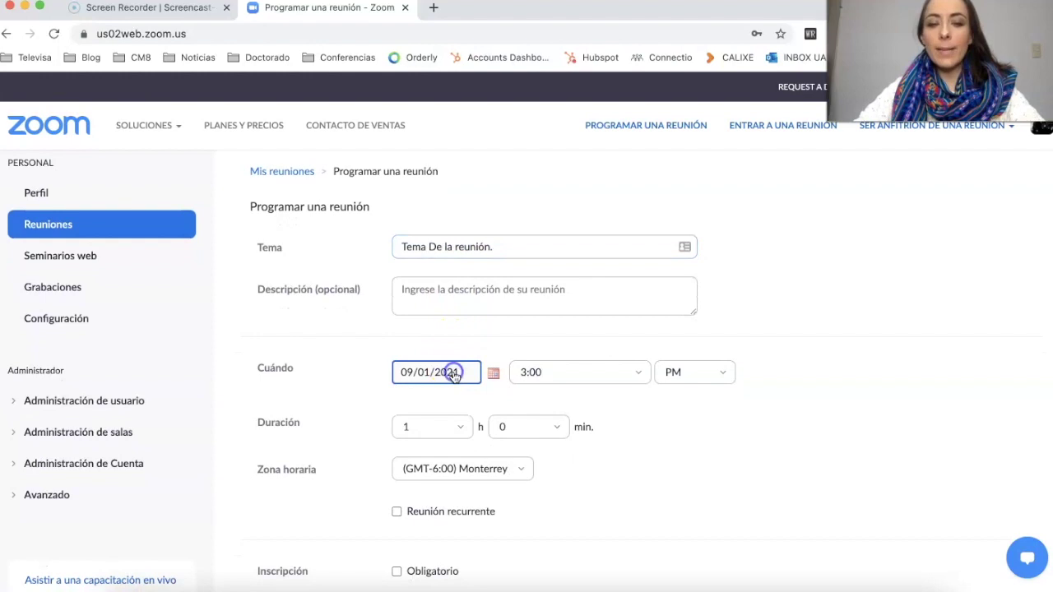
left_click(491, 374)
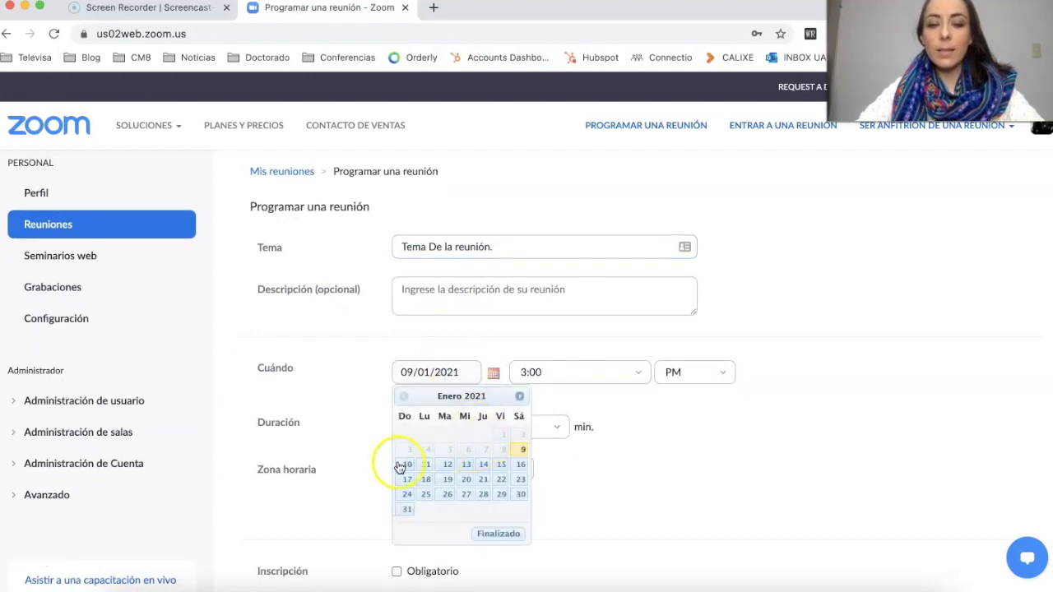
left_click(424, 466)
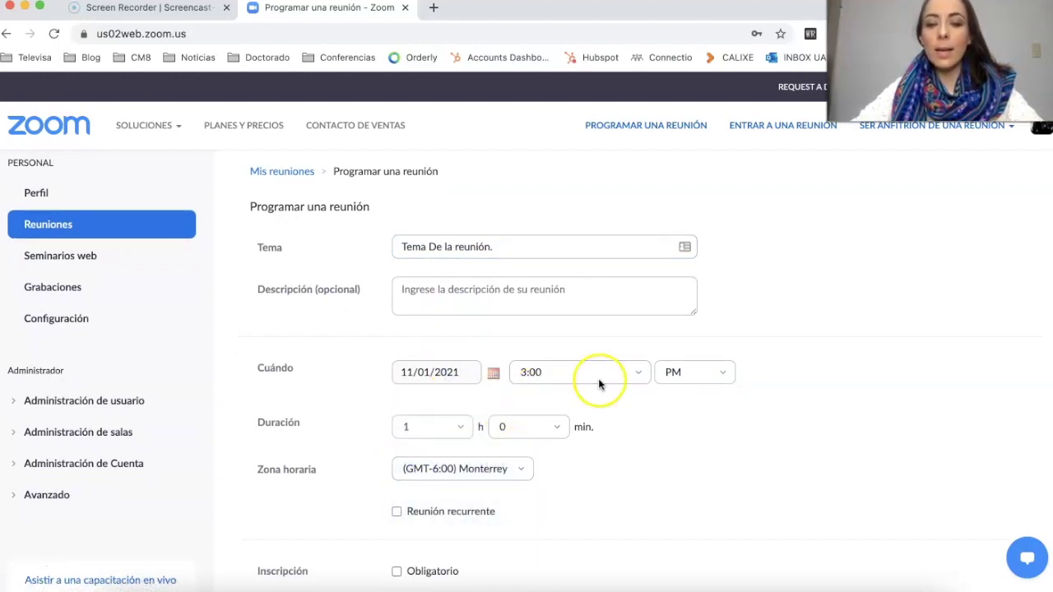
scroll(560, 403, "down", 1)
scroll(404, 348, "down", 5)
scroll(419, 348, "down", 4)
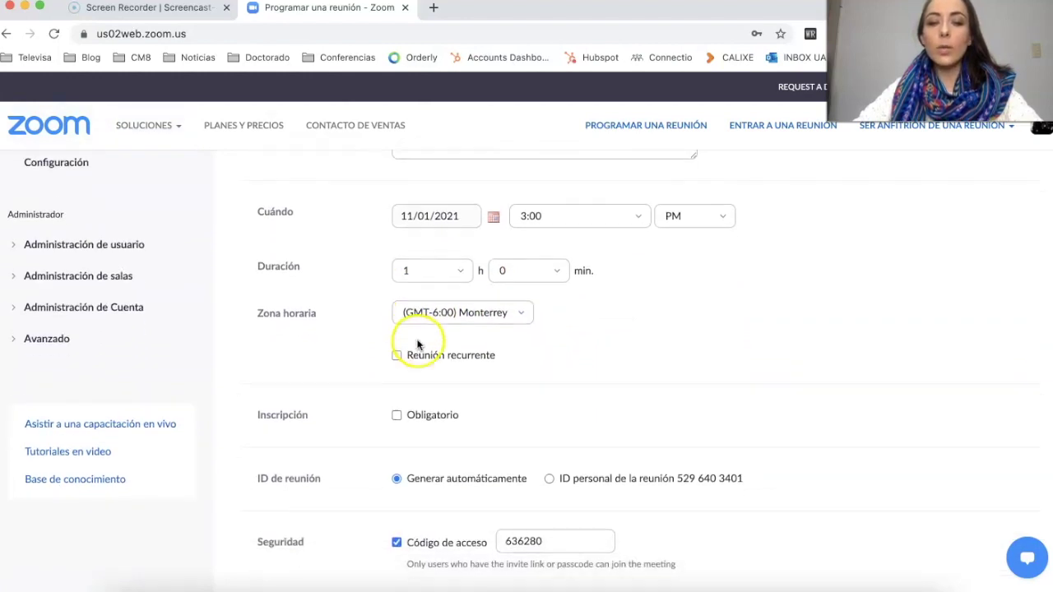
scroll(459, 328, "down", 8)
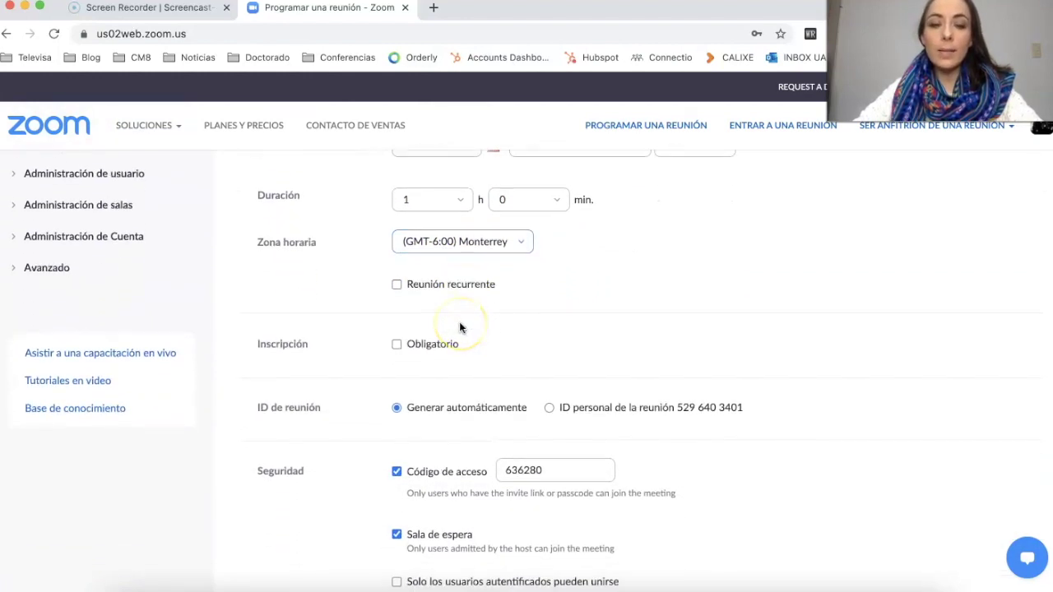
scroll(404, 312, "down", 3)
scroll(394, 242, "up", 2)
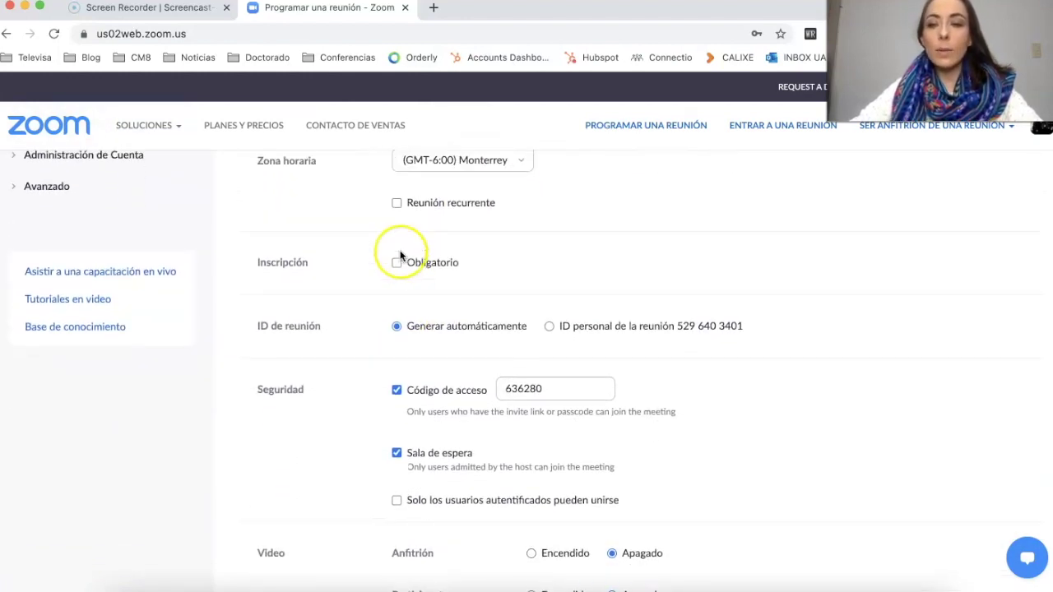
scroll(423, 334, "down", 3)
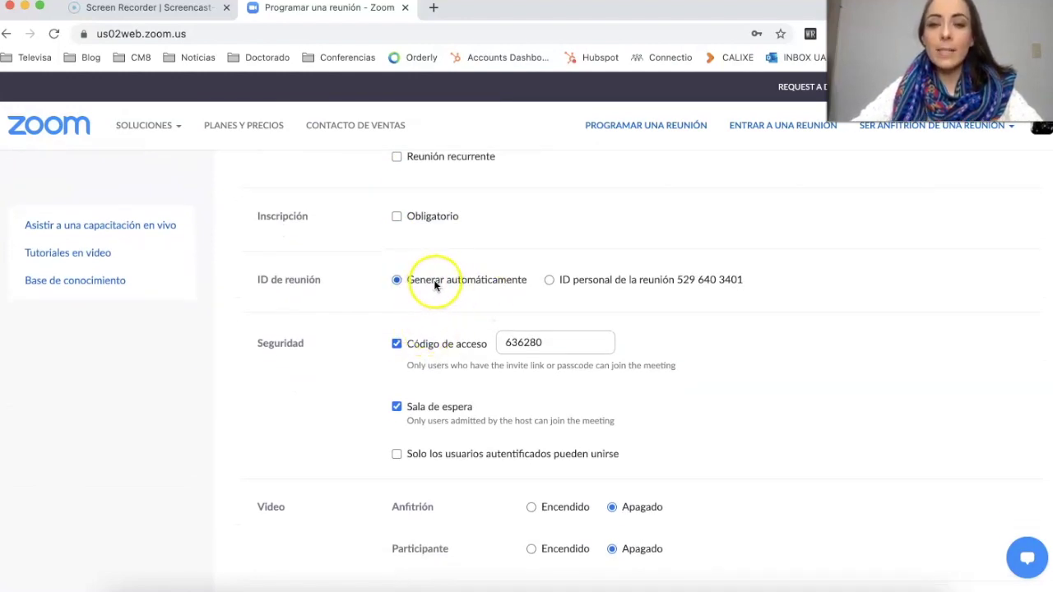
Compare the meeting ID choices and briefly switch to the personal meeting ID.
left_click_drag(536, 280, 407, 280)
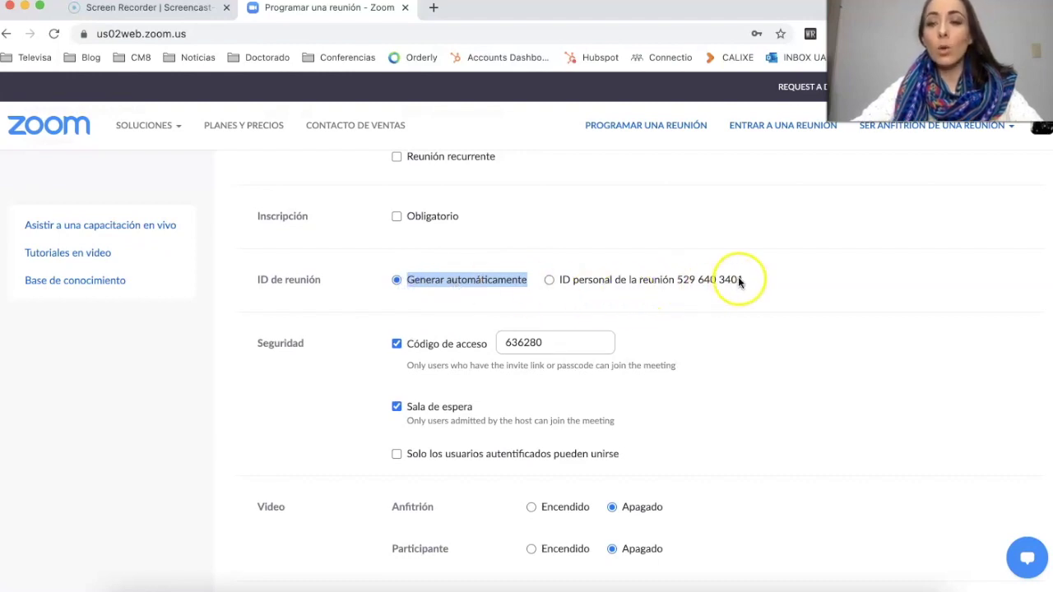
left_click_drag(738, 281, 579, 279)
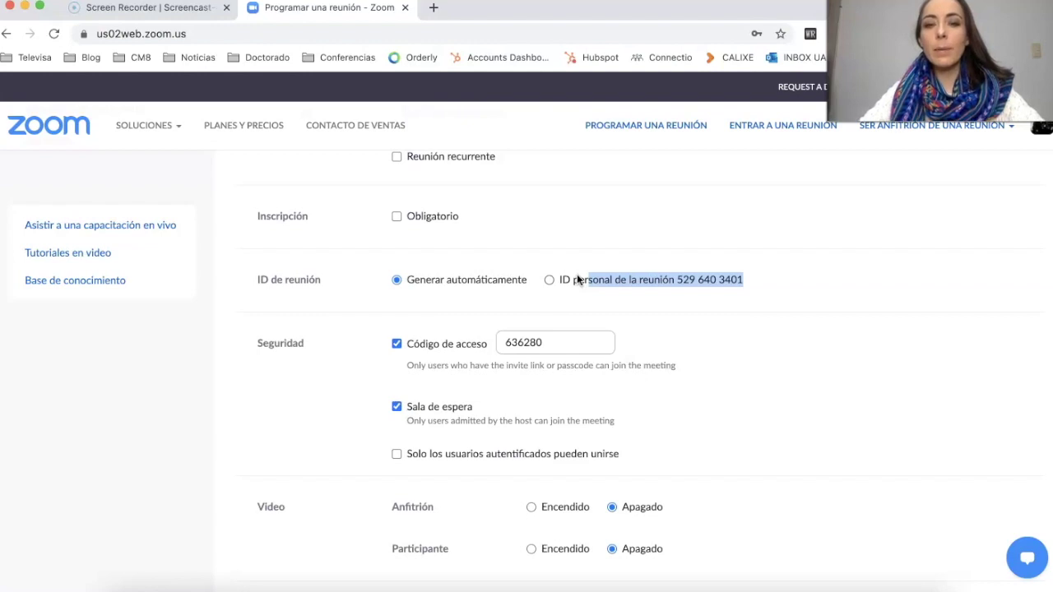
left_click(744, 276)
left_click_drag(744, 274, 598, 273)
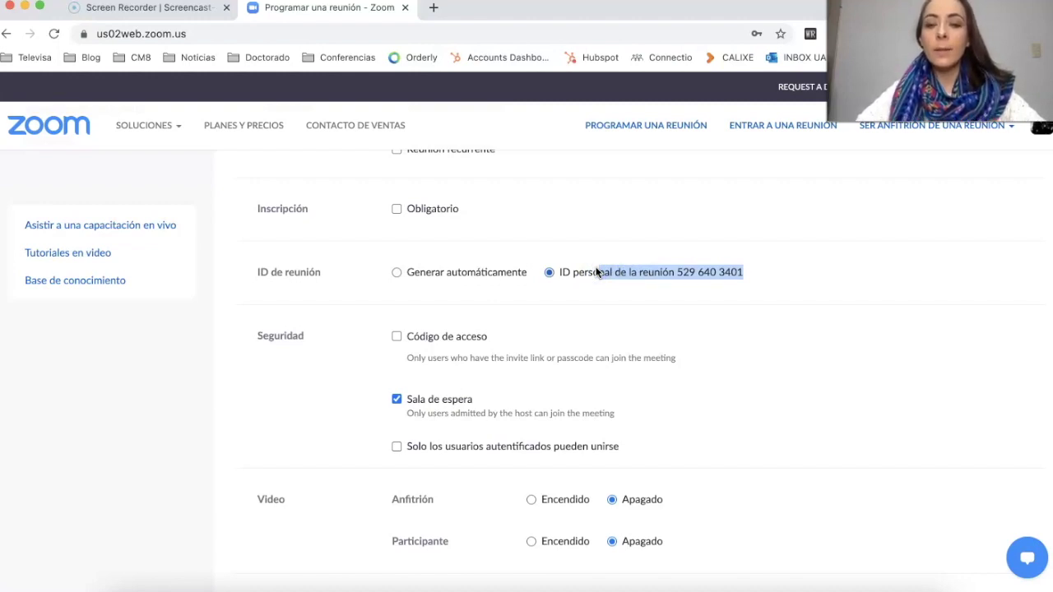
left_click_drag(597, 272, 597, 272)
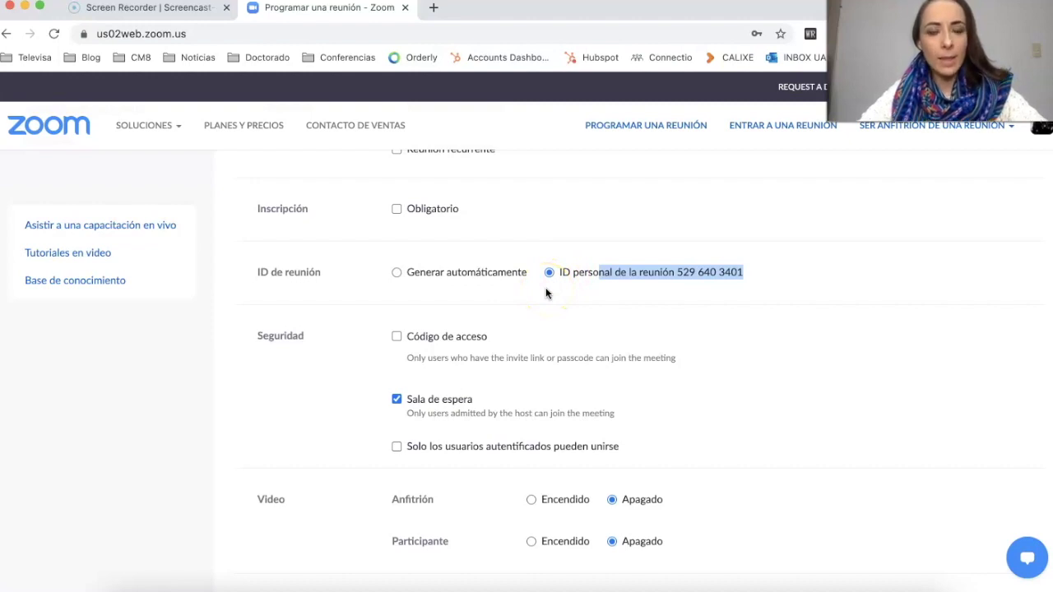
Revert to an automatically generated meeting ID, keeping the passcode and waiting room enabled.
left_click(477, 275)
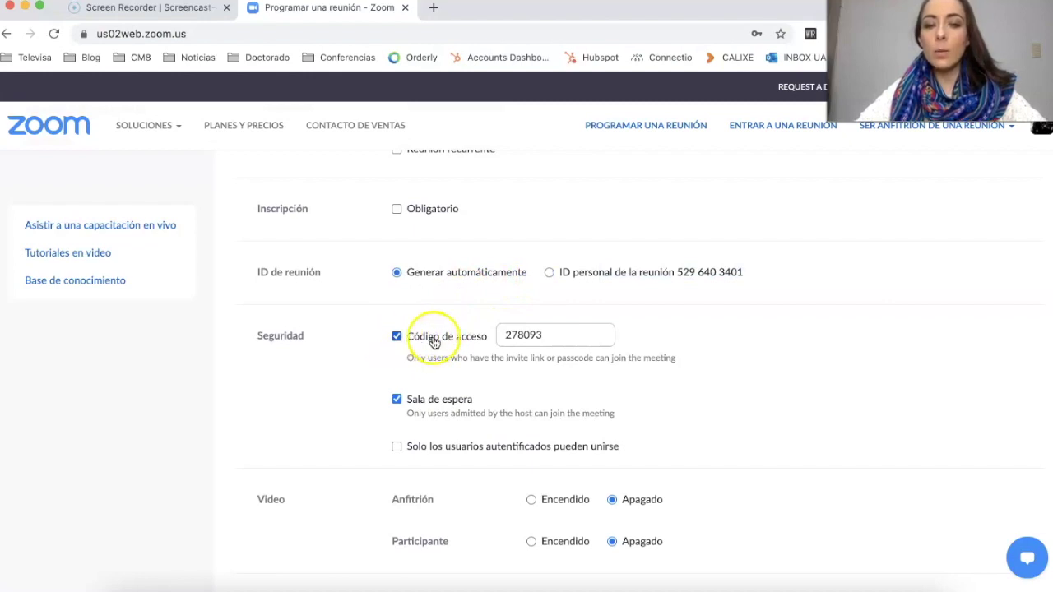
left_click_drag(548, 335, 483, 338)
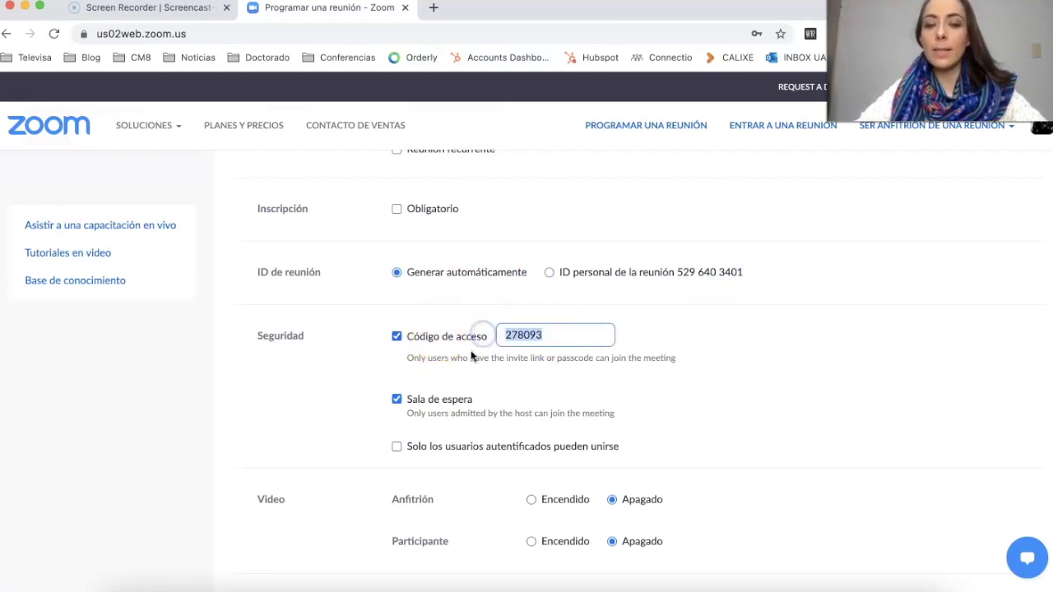
scroll(473, 350, "down", 1)
scroll(470, 353, "down", 2)
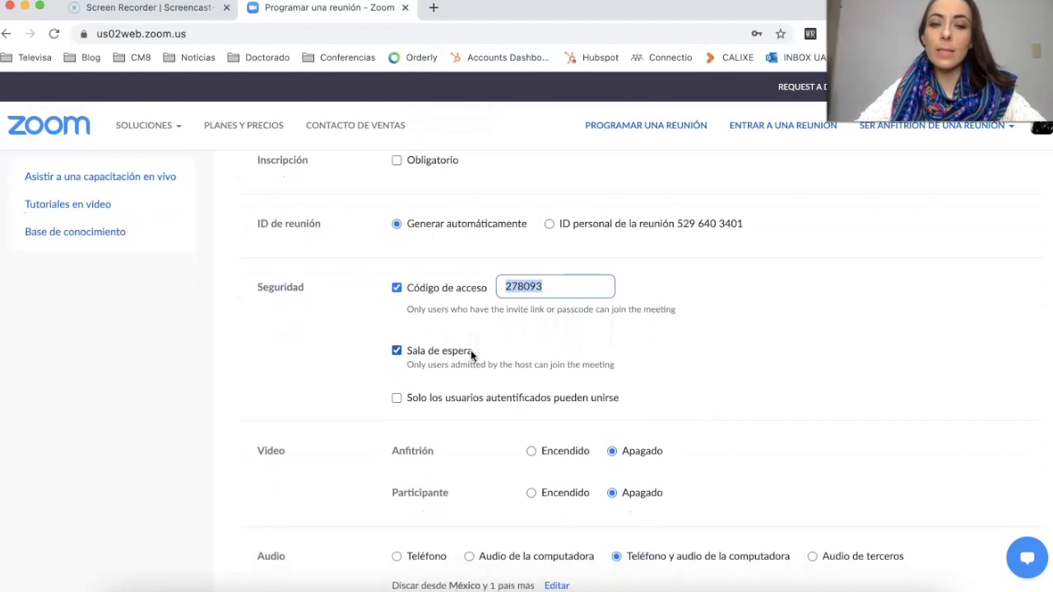
scroll(453, 354, "down", 1)
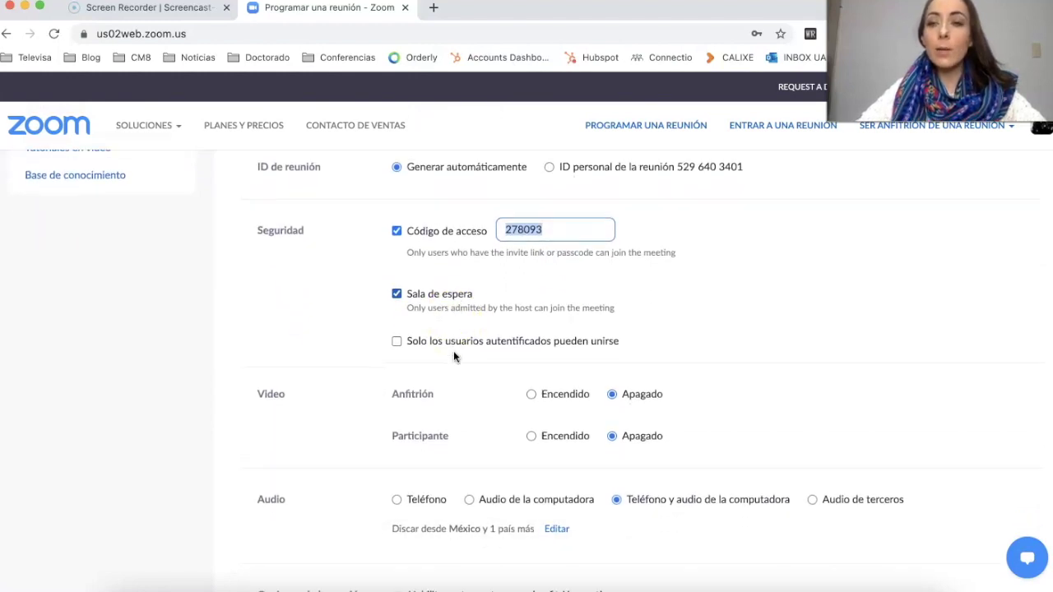
left_click_drag(486, 292, 411, 292)
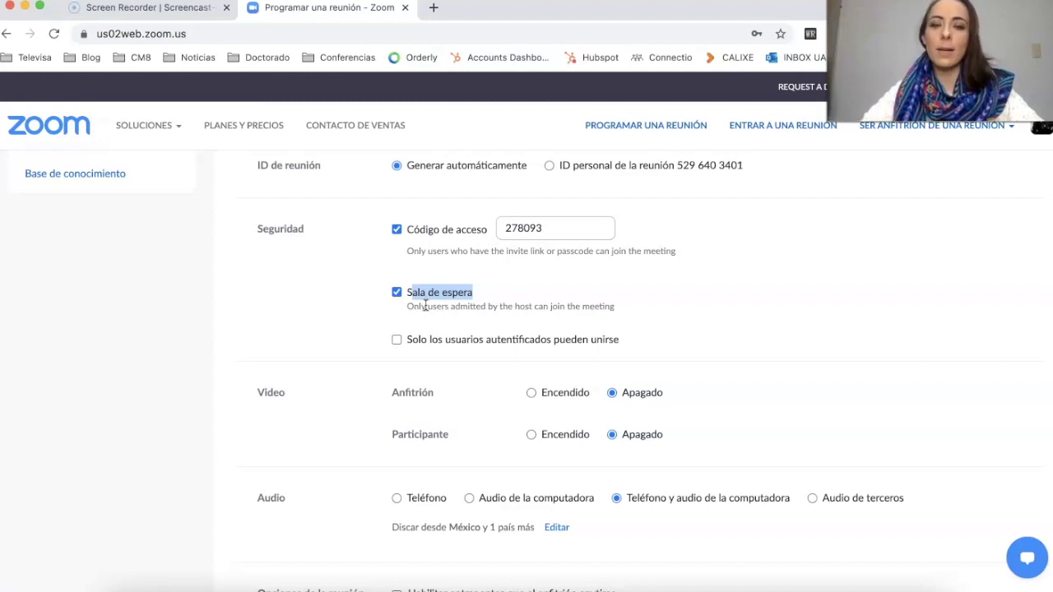
Set both Video Anfitrión and Video Participante to Encendido.
scroll(432, 284, "down", 2)
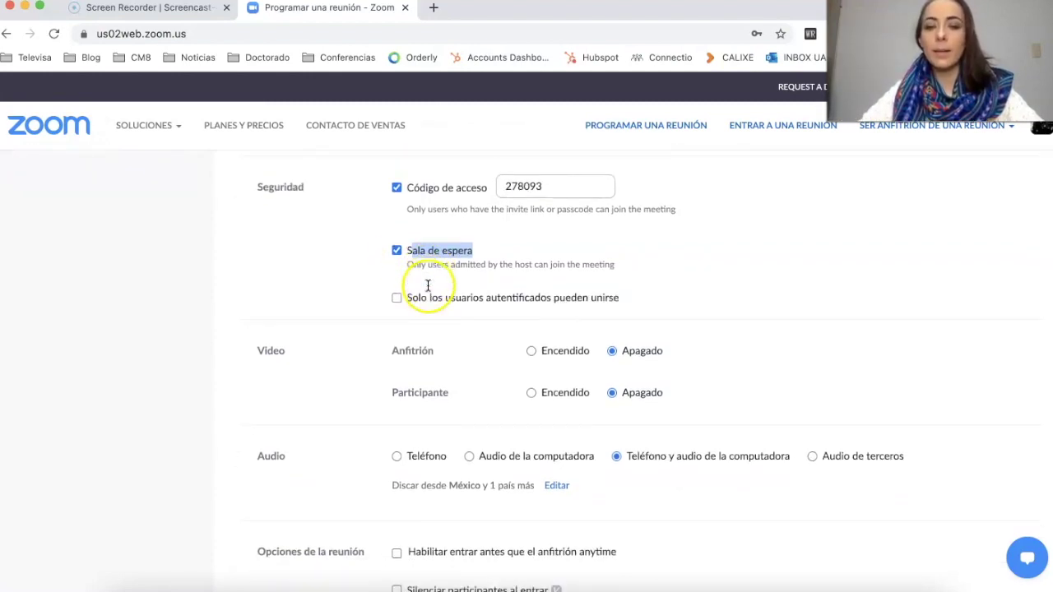
scroll(436, 296, "down", 3)
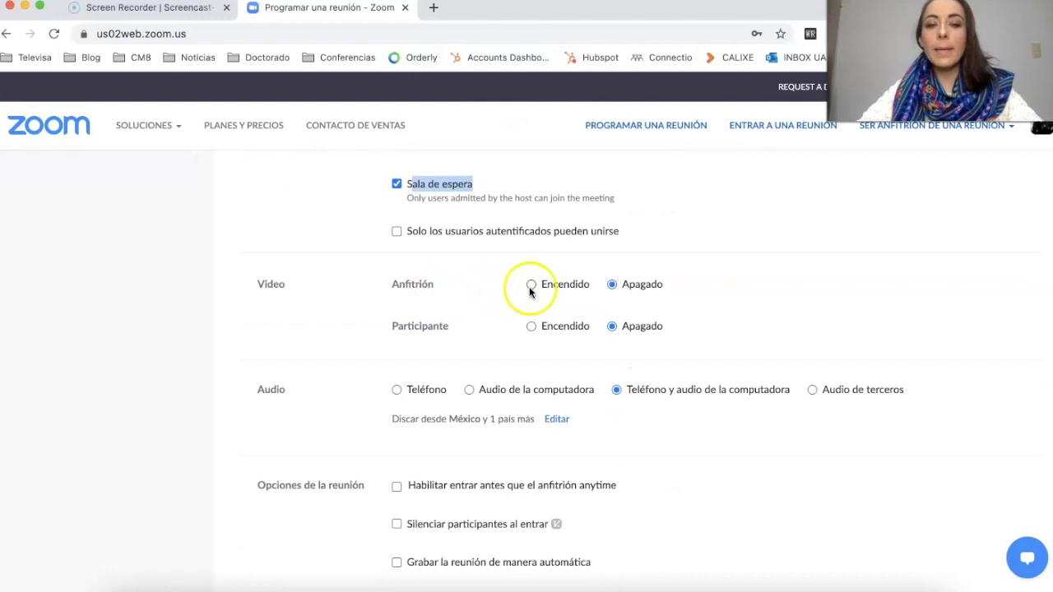
left_click(531, 285)
left_click(532, 327)
Keep the audio option on Teléfono y audio de la computadora.
scroll(533, 329, "down", 3)
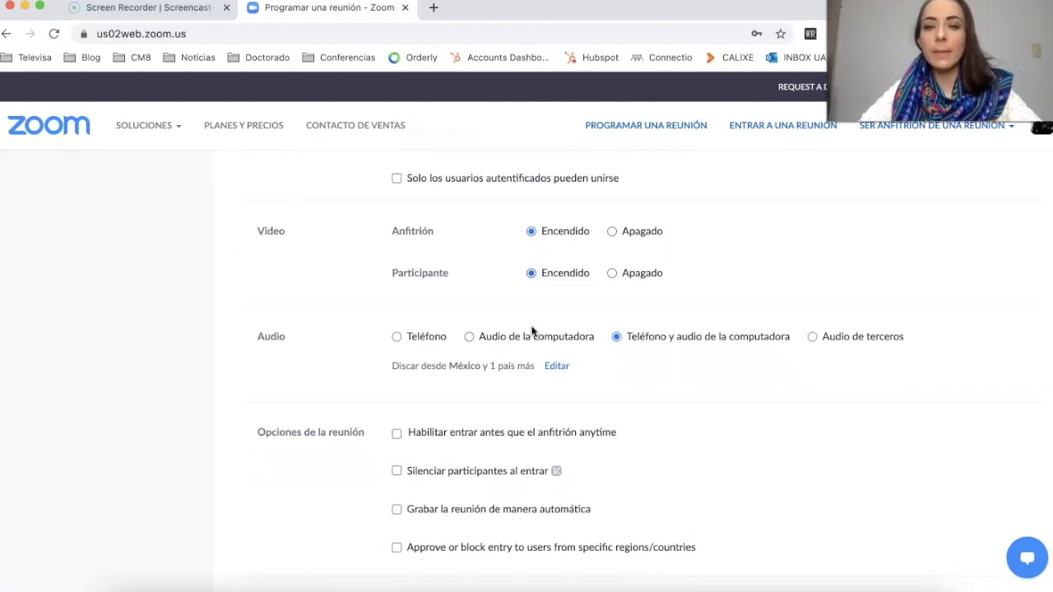
scroll(533, 332, "down", 3)
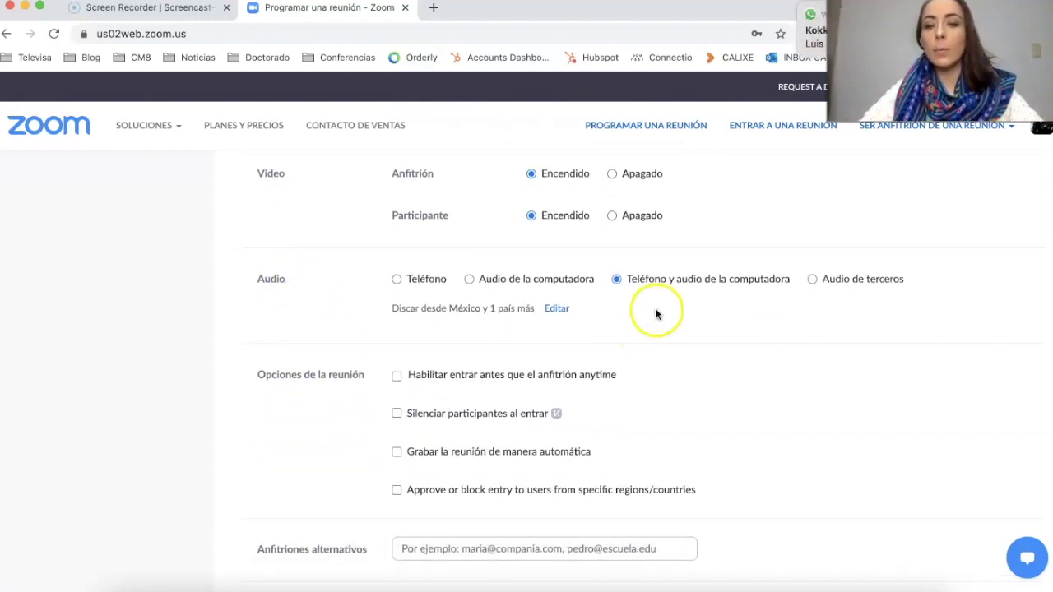
left_click_drag(778, 279, 639, 277)
left_click(643, 279)
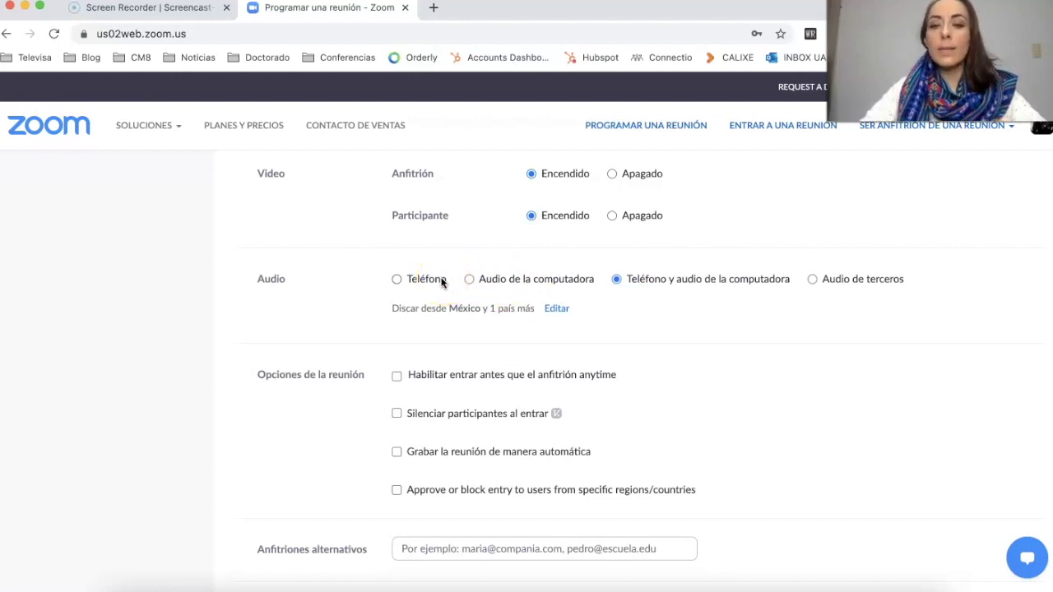
left_click(616, 279)
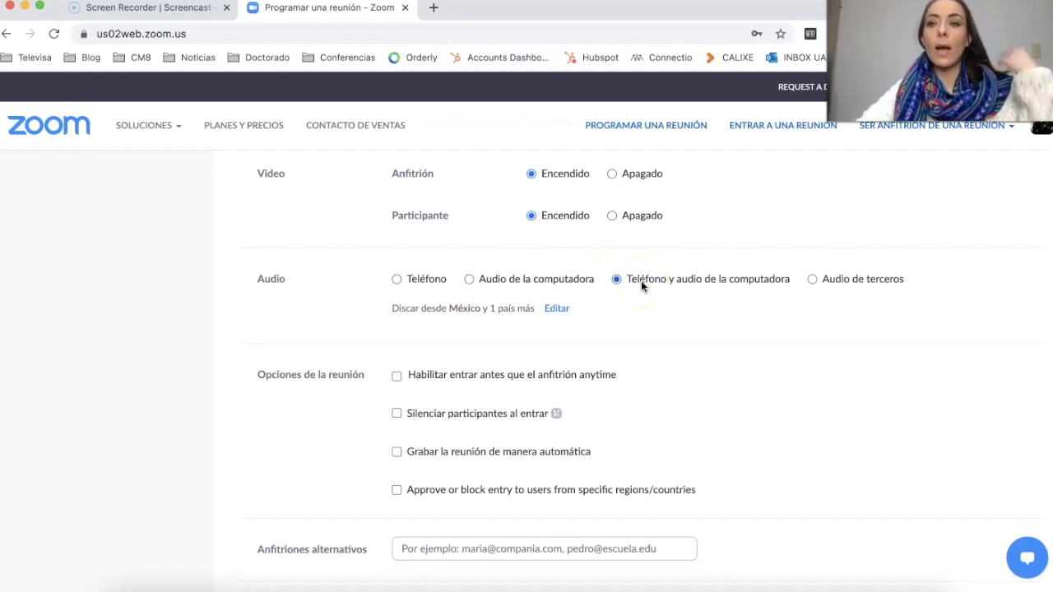
scroll(641, 280, "down", 3)
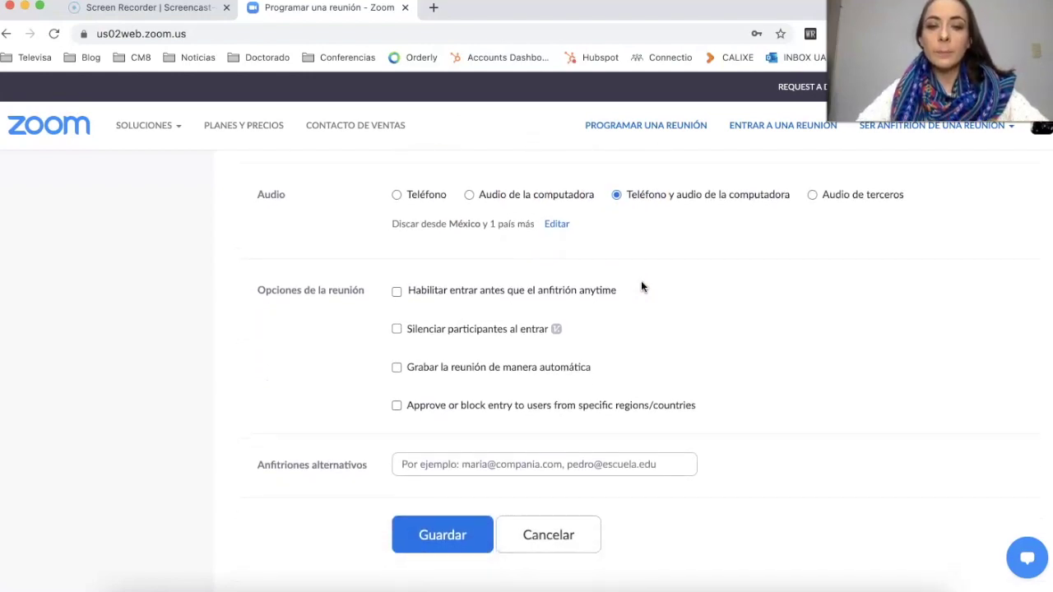
left_click(635, 280)
scroll(470, 260, "down", 1)
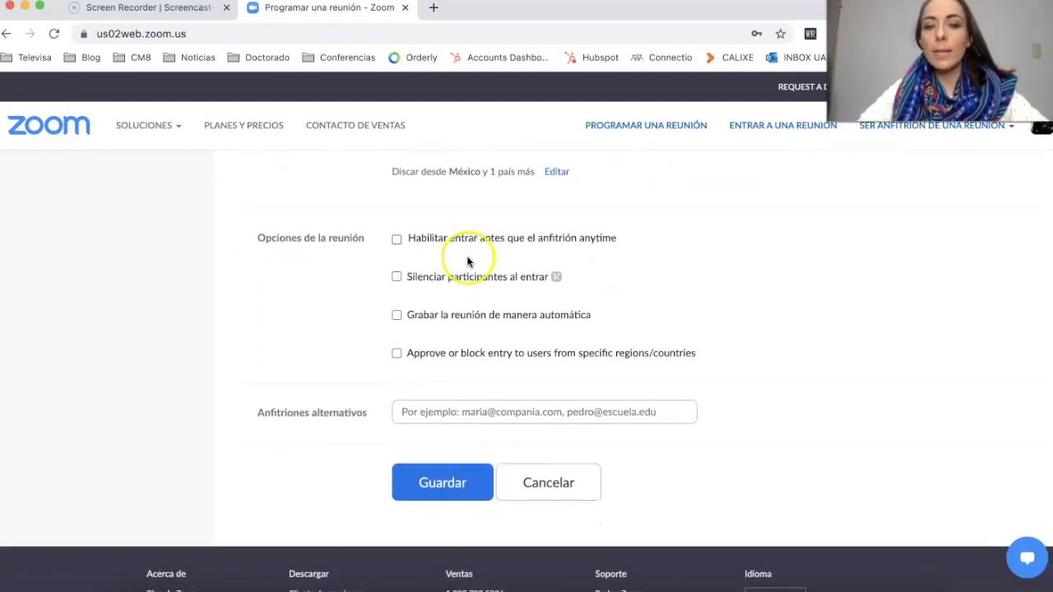
left_click(396, 240)
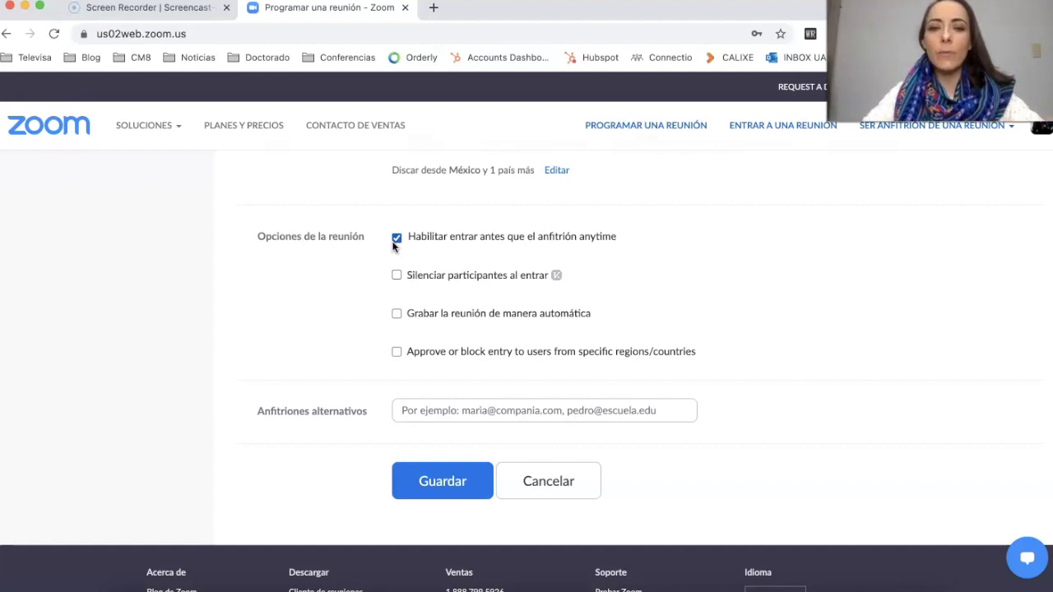
left_click(397, 238)
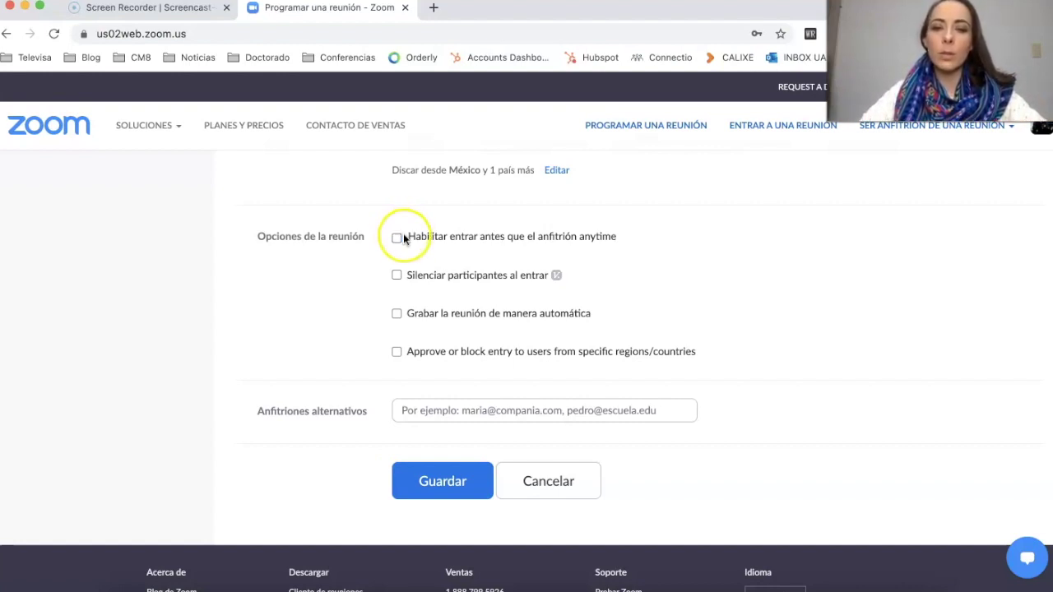
left_click_drag(406, 276, 551, 280)
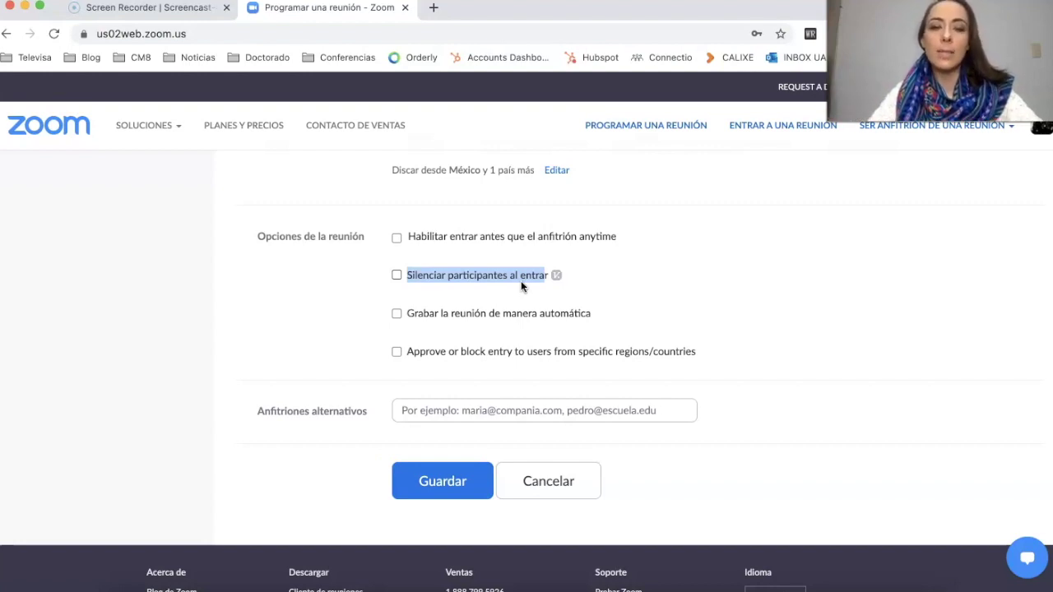
left_click(395, 286)
left_click(395, 277)
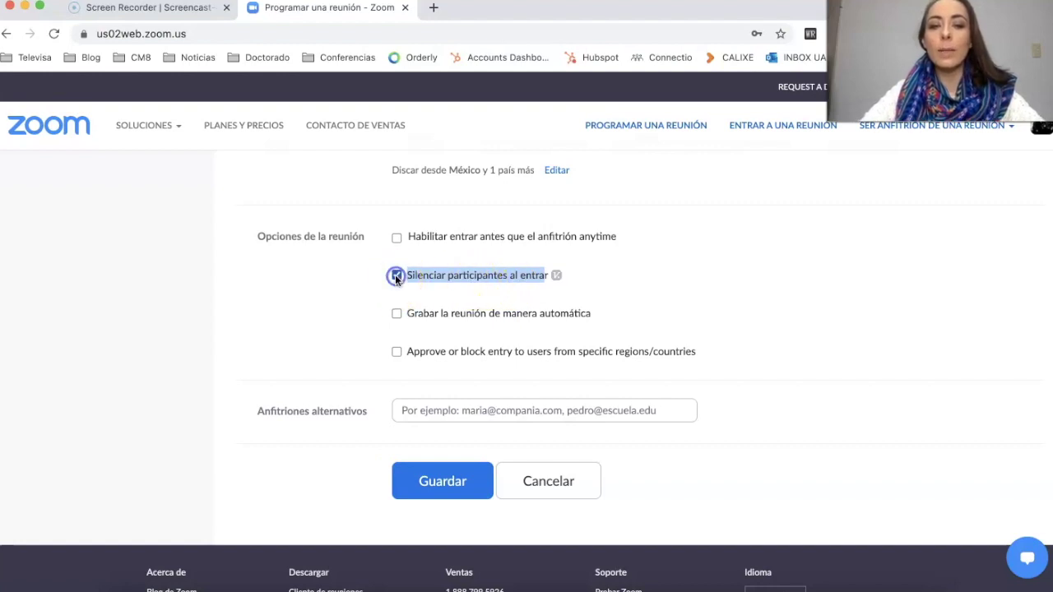
left_click(446, 285)
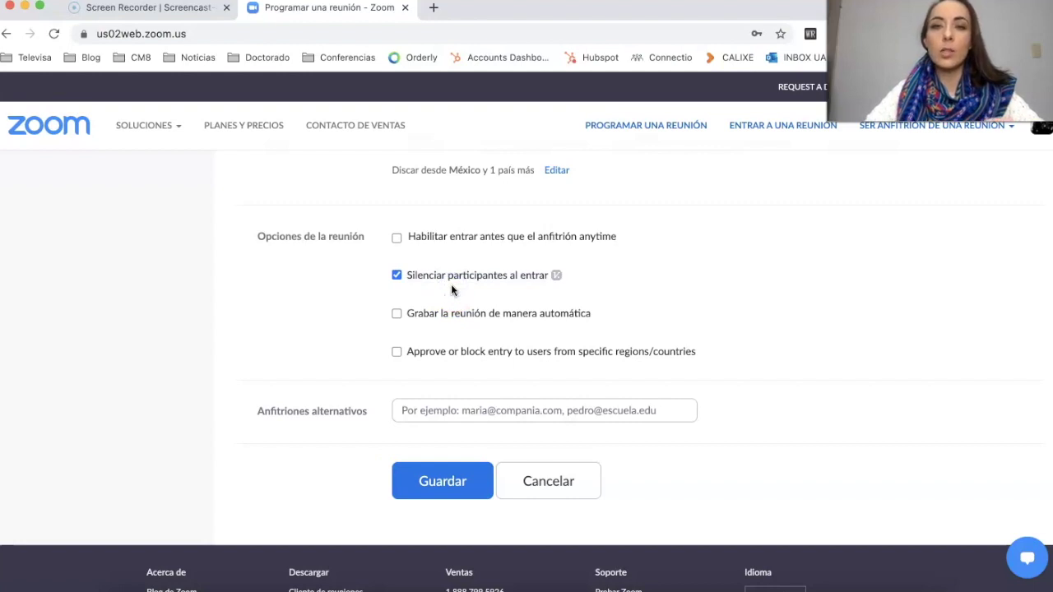
left_click(400, 324)
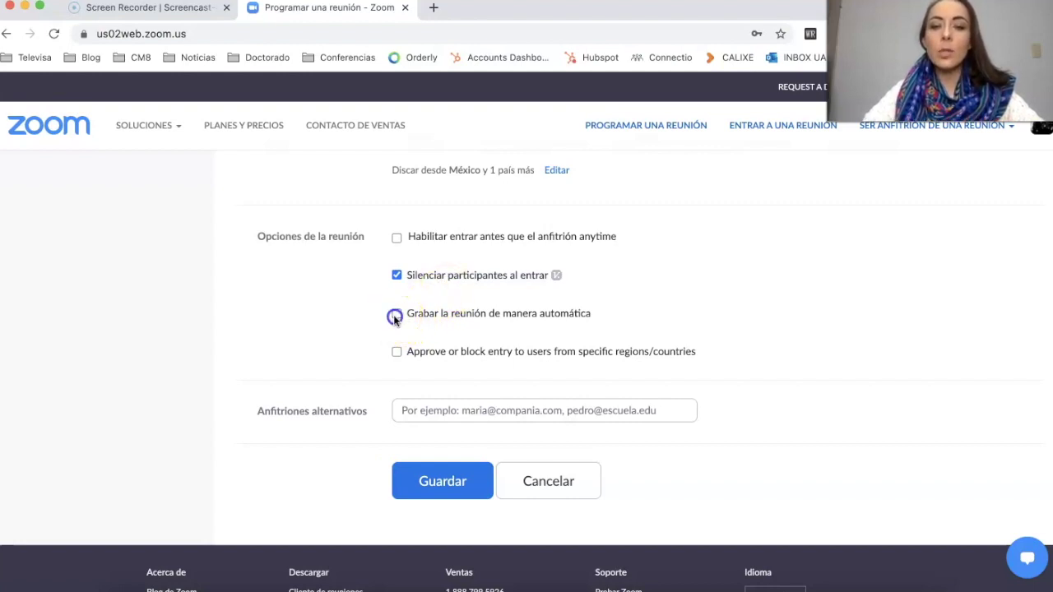
left_click(395, 316)
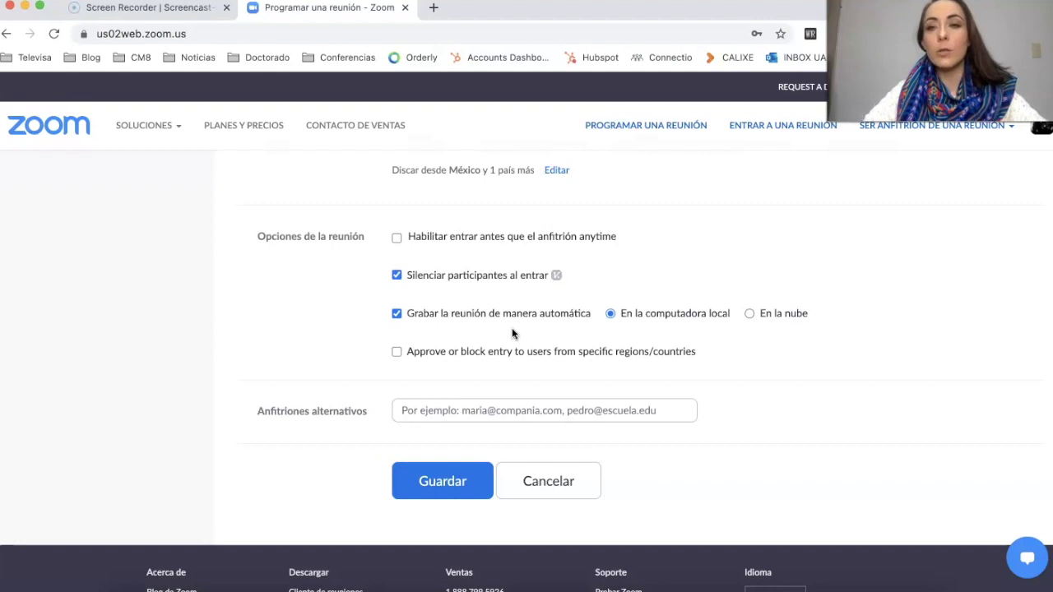
left_click(483, 326)
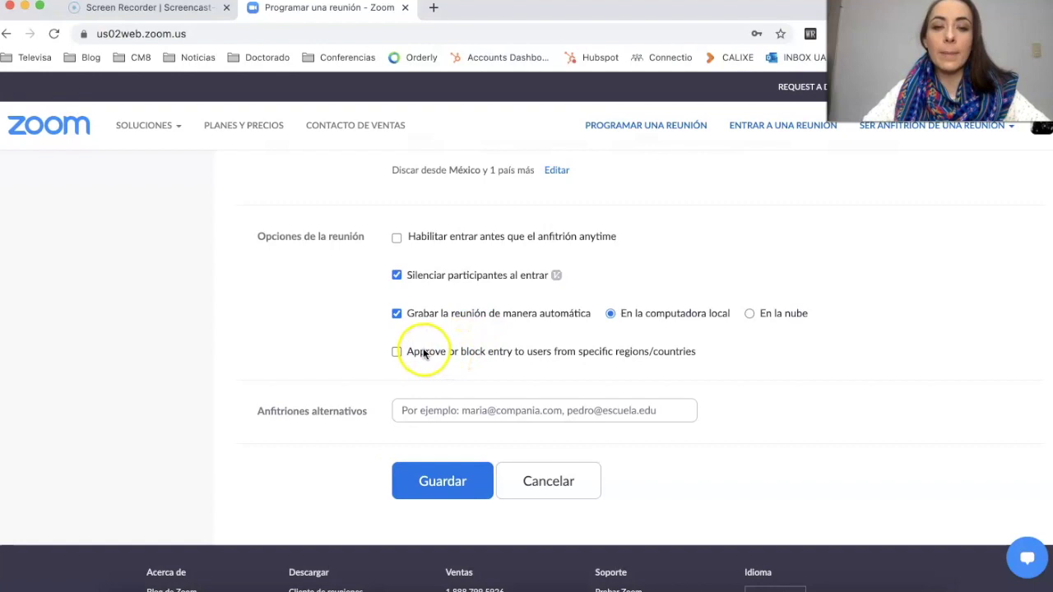
left_click_drag(693, 358, 615, 352)
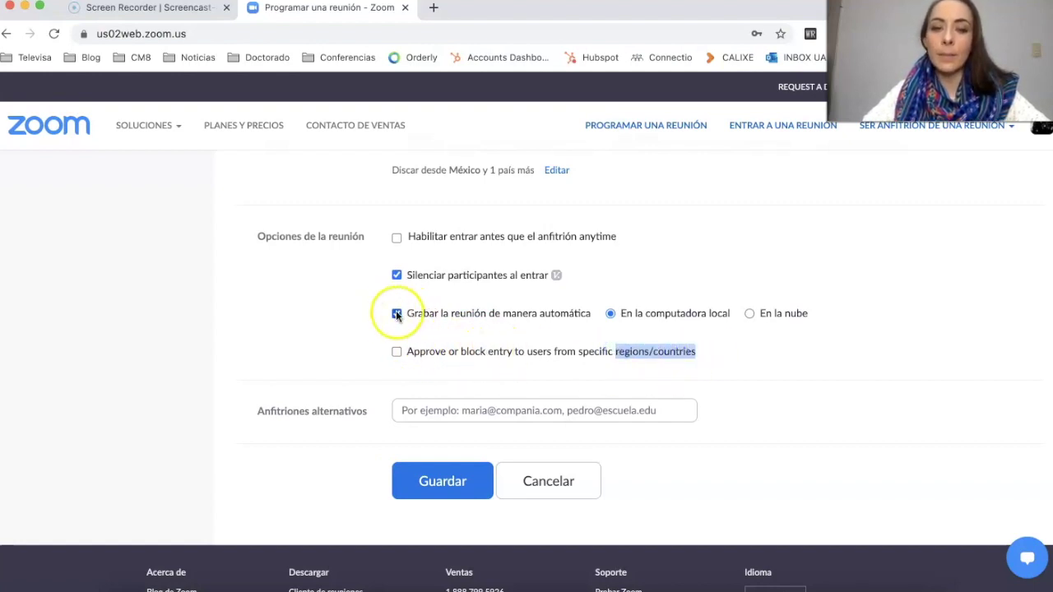
left_click(397, 313)
left_click(397, 276)
left_click(397, 351)
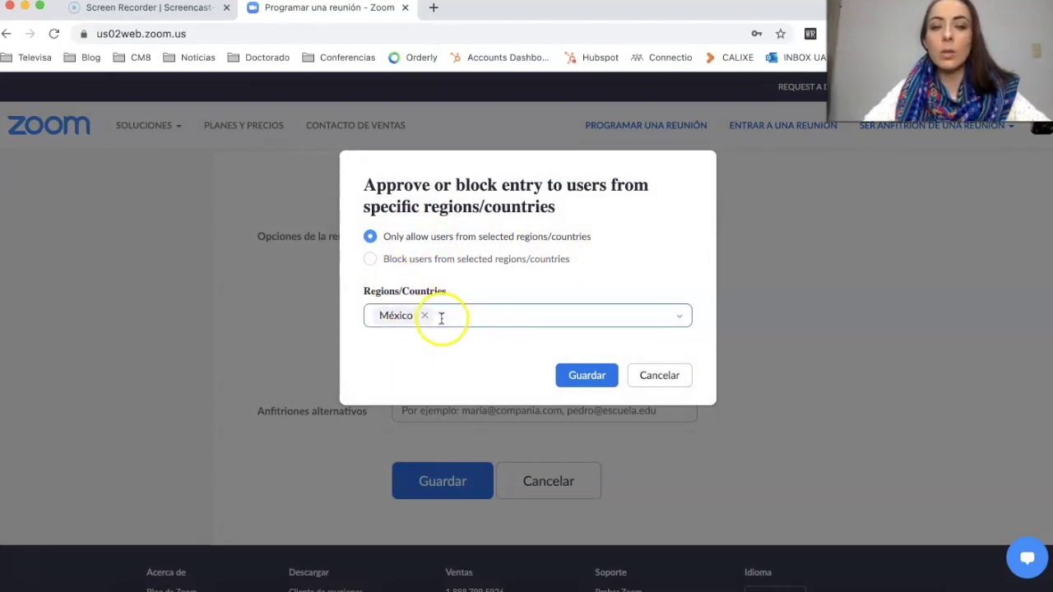
left_click(415, 263)
left_click(417, 311)
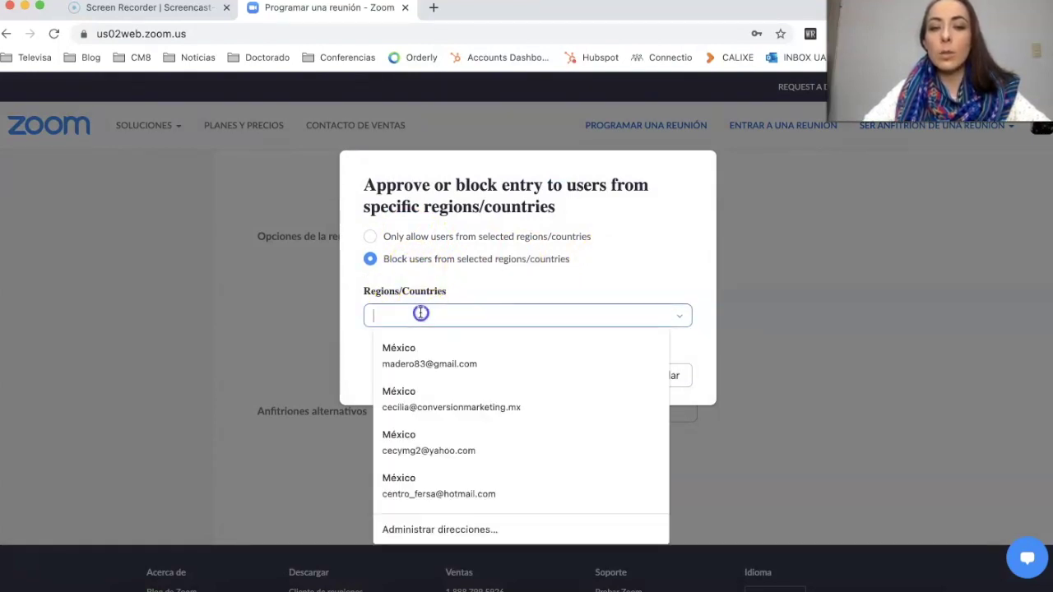
left_click(415, 310)
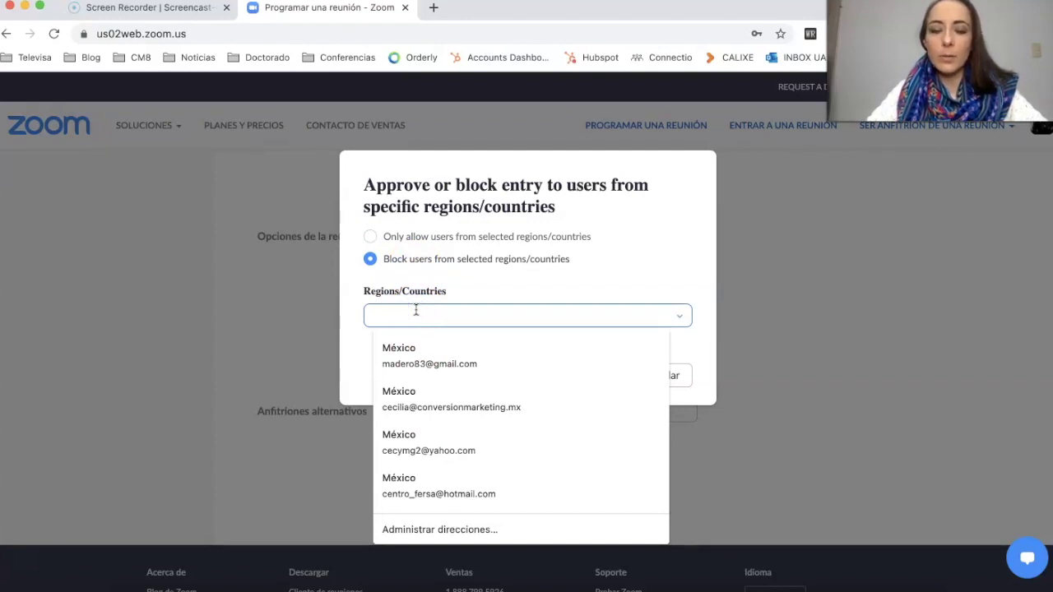
type("estad")
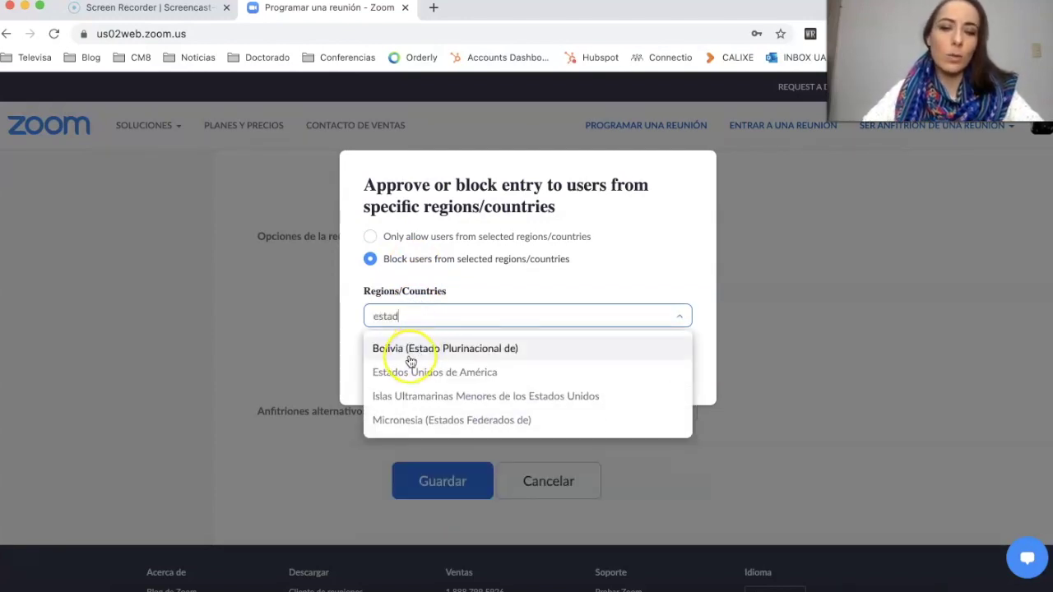
left_click(402, 372)
left_click(665, 275)
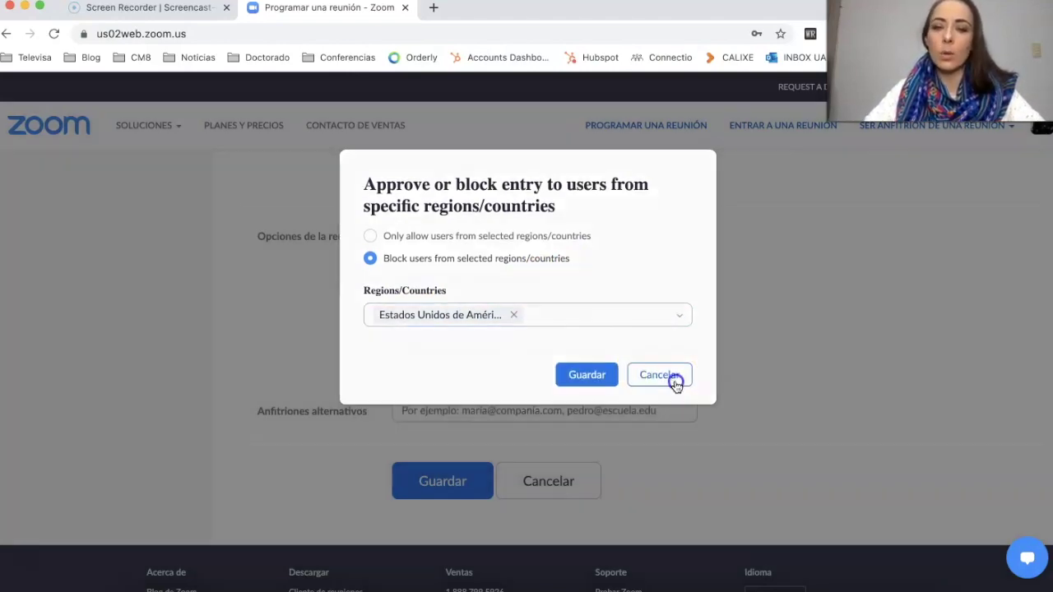
left_click(675, 380)
scroll(675, 386, "down", 3)
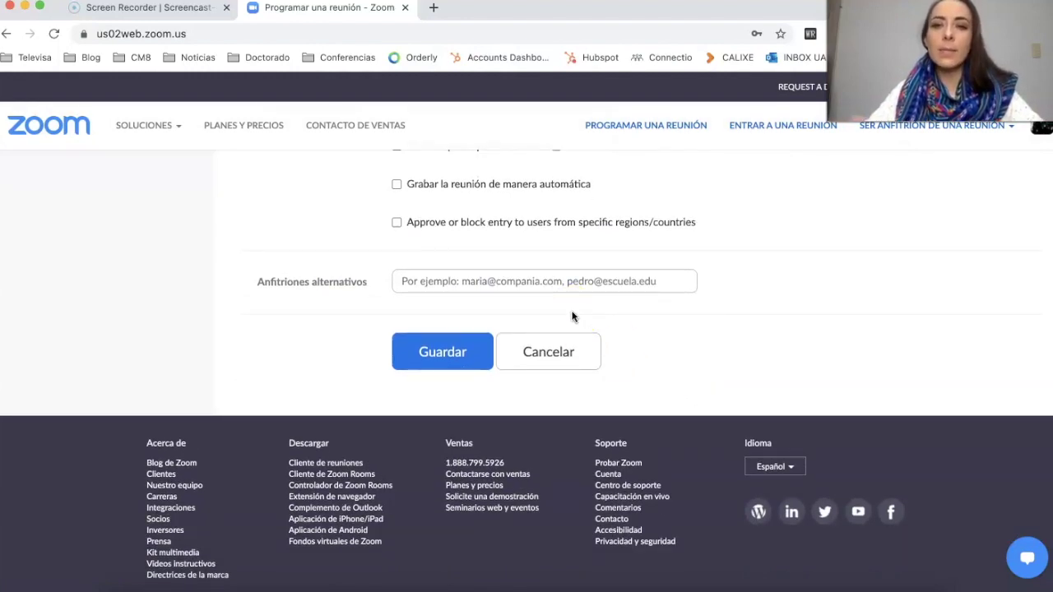
left_click(501, 283)
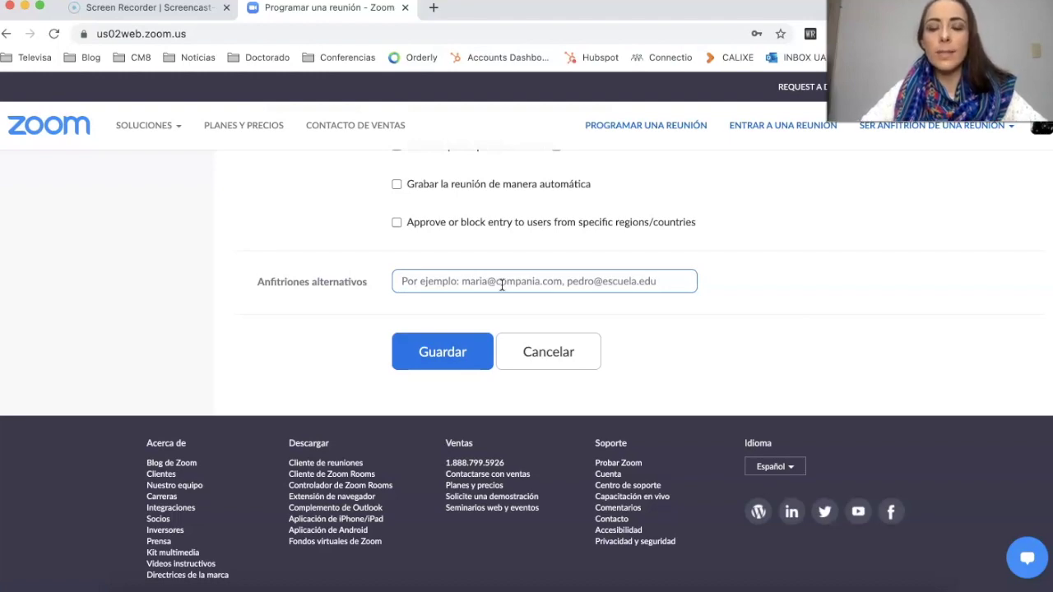
scroll(502, 284, "up", 4)
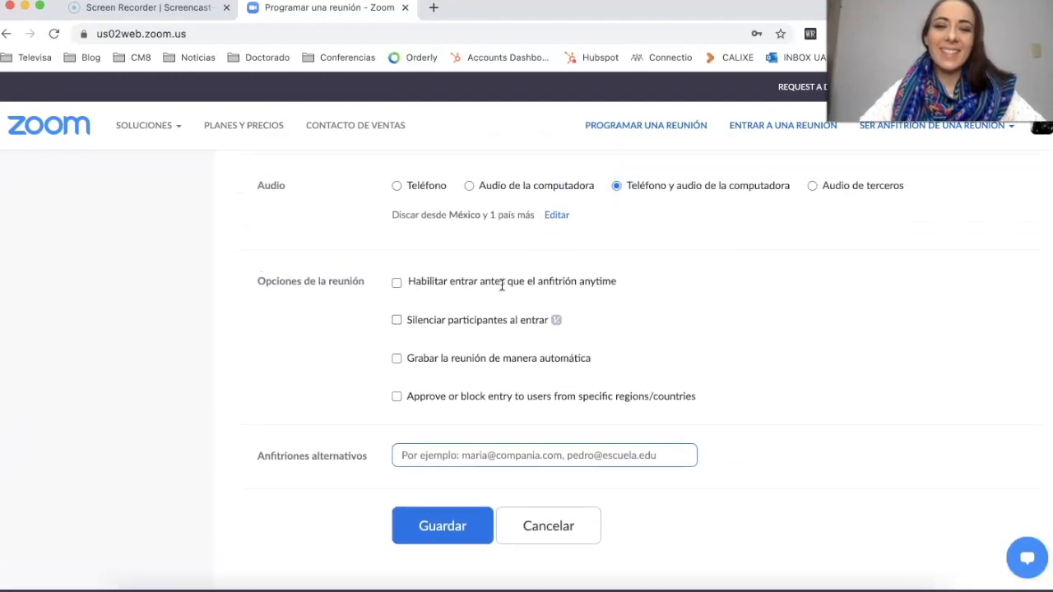
scroll(501, 285, "down", 3)
scroll(501, 287, "down", 1)
scroll(500, 283, "up", 3)
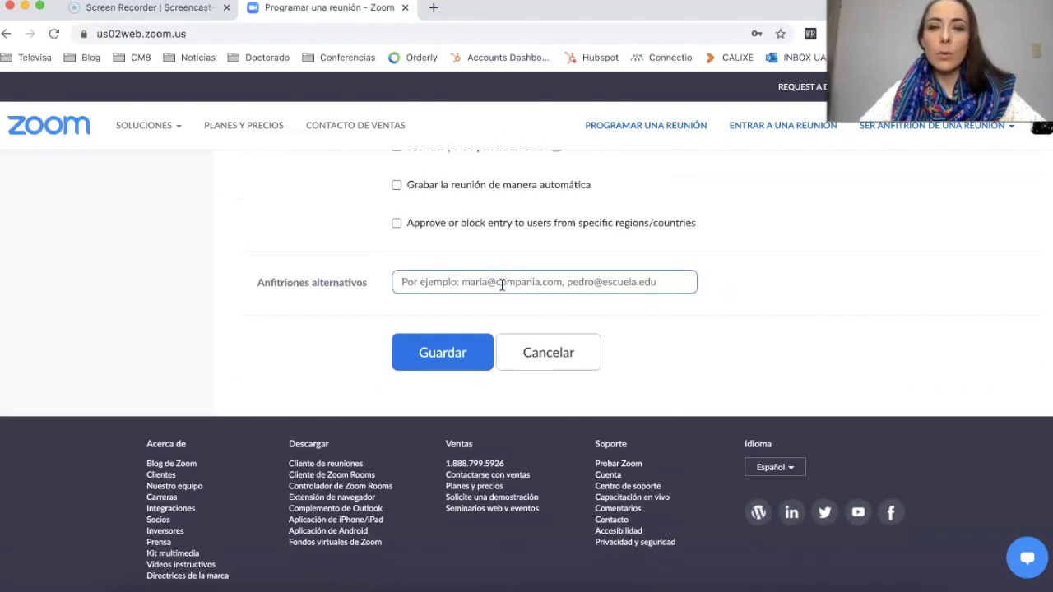
scroll(485, 345, "down", 1)
left_click(464, 395)
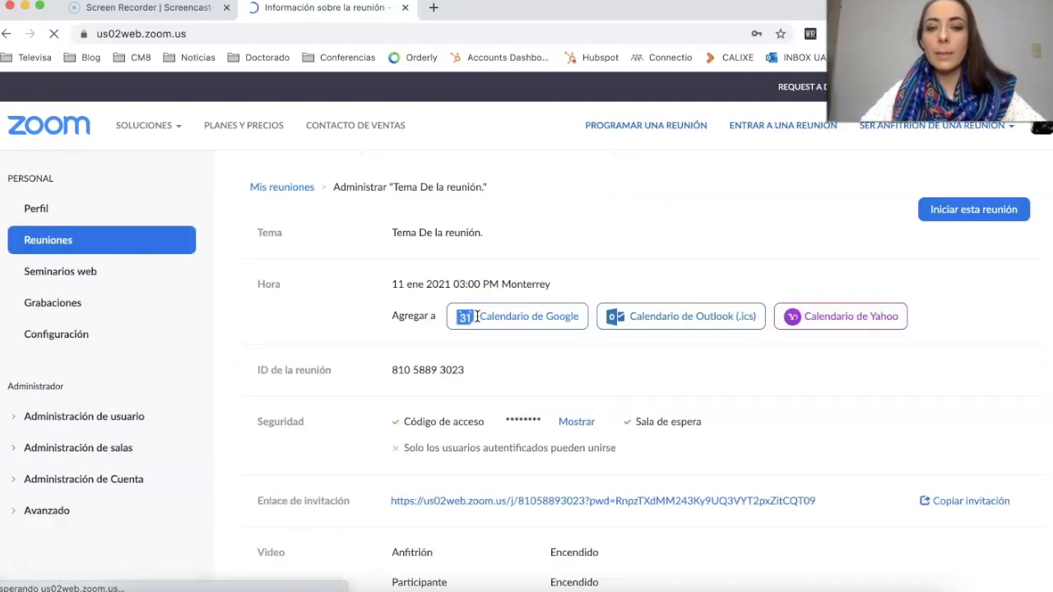
scroll(379, 339, "down", 2)
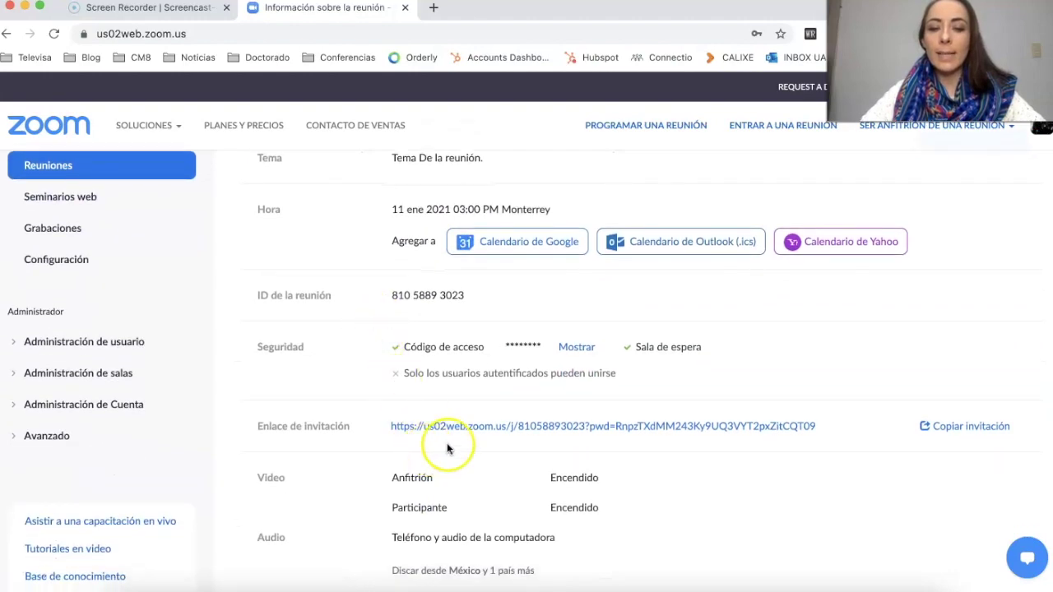
left_click(957, 428)
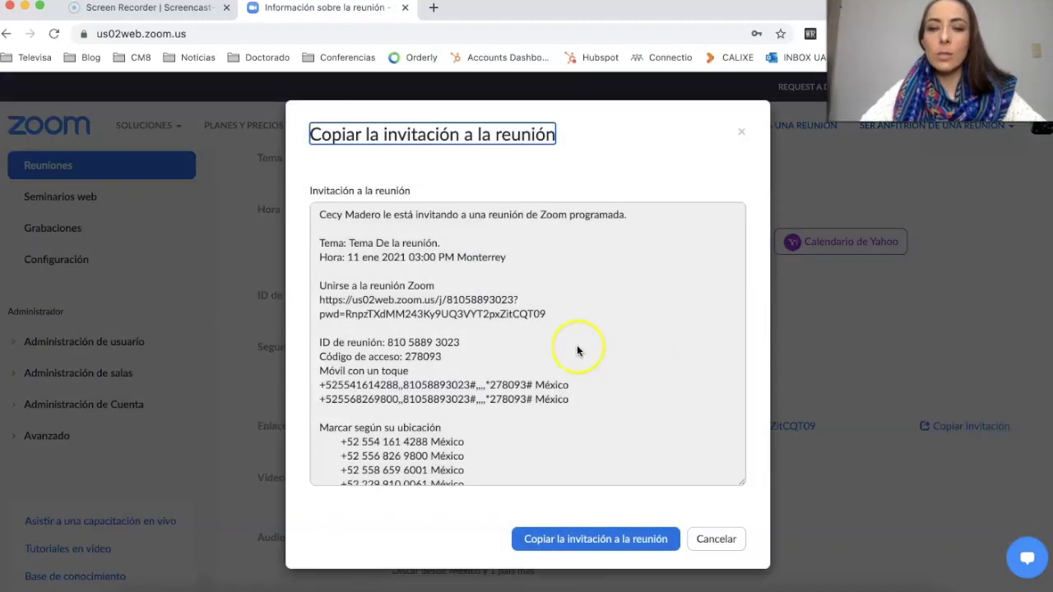
left_click_drag(320, 285, 500, 359)
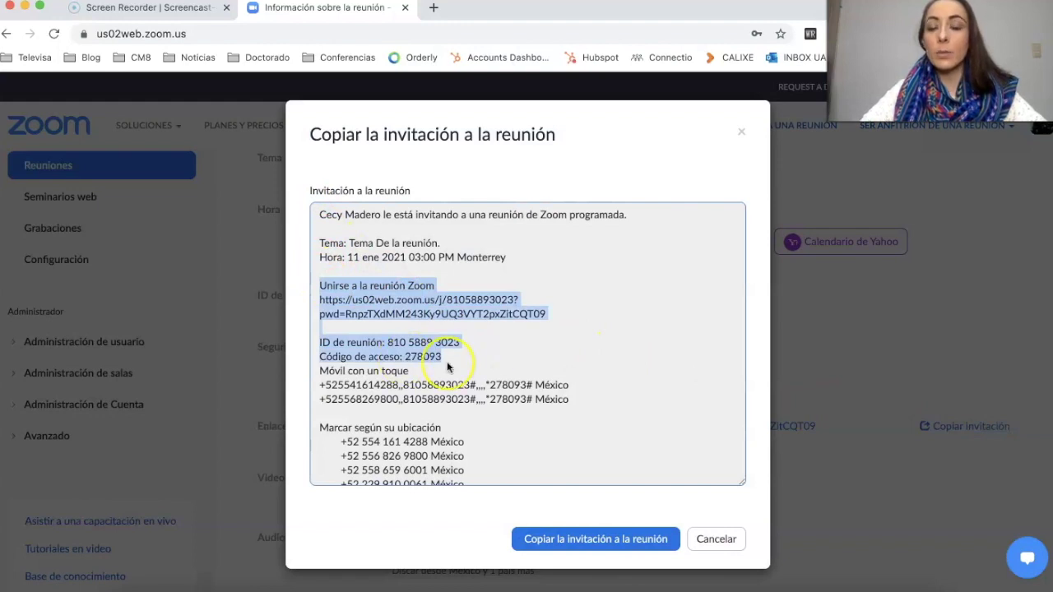
scroll(447, 368, "down", 1)
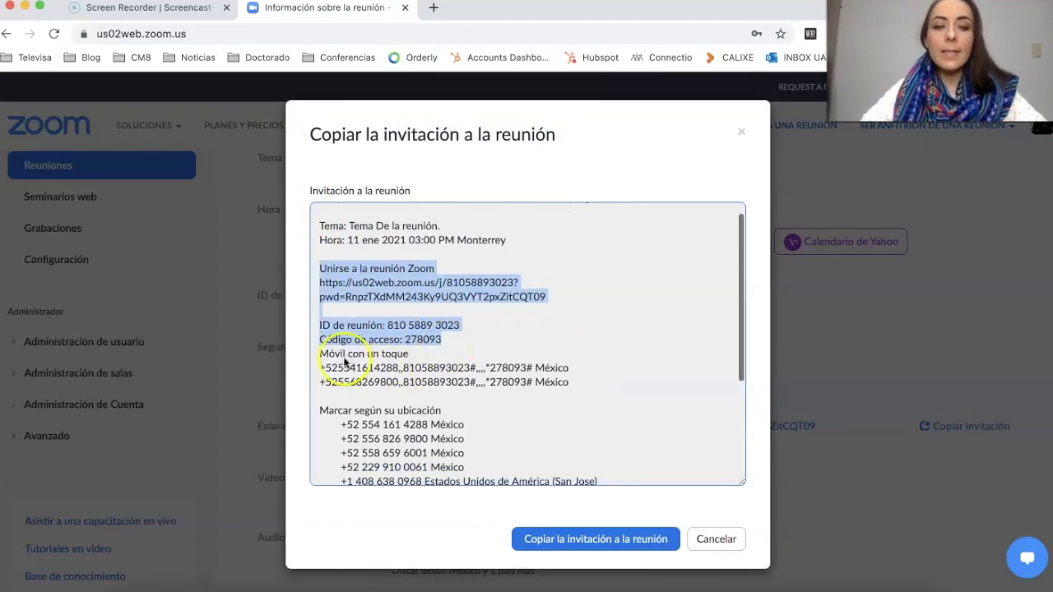
scroll(335, 362, "down", 2)
scroll(334, 363, "down", 1)
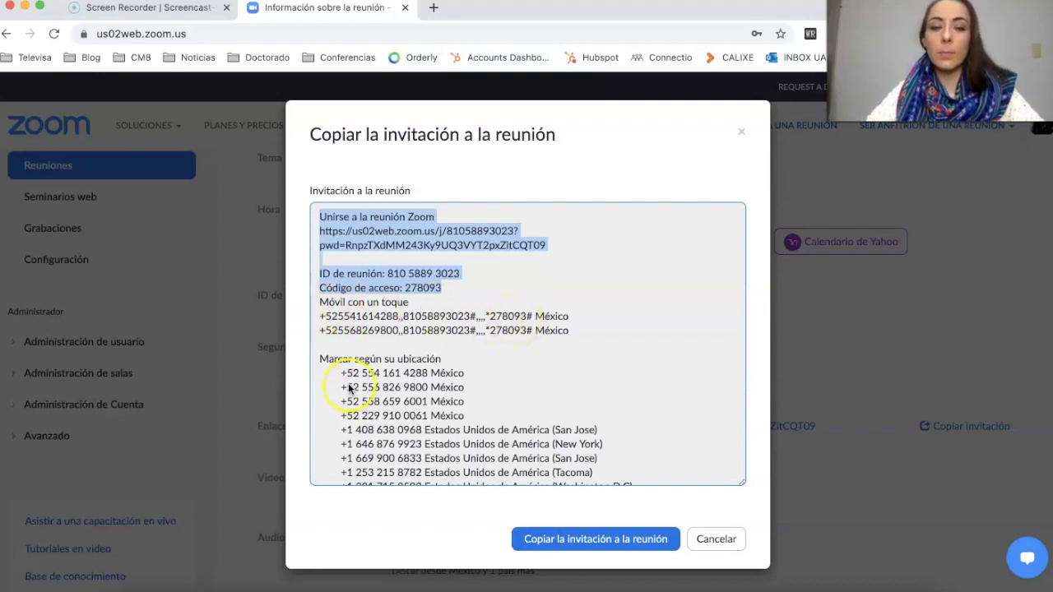
scroll(344, 381, "down", 2)
left_click(388, 340)
scroll(390, 340, "down", 3)
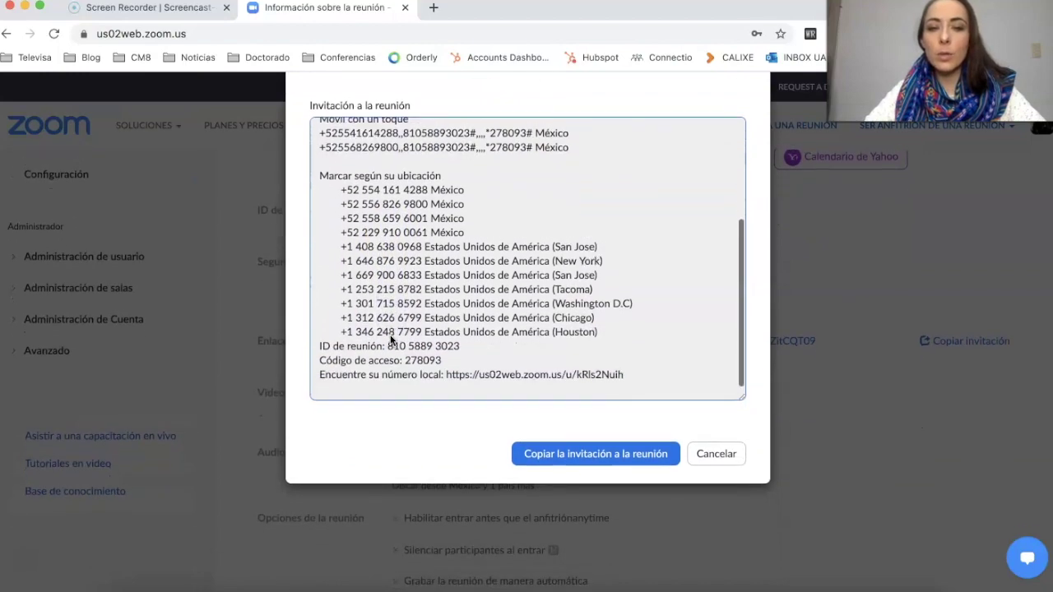
scroll(379, 188, "up", 2)
scroll(379, 186, "down", 2)
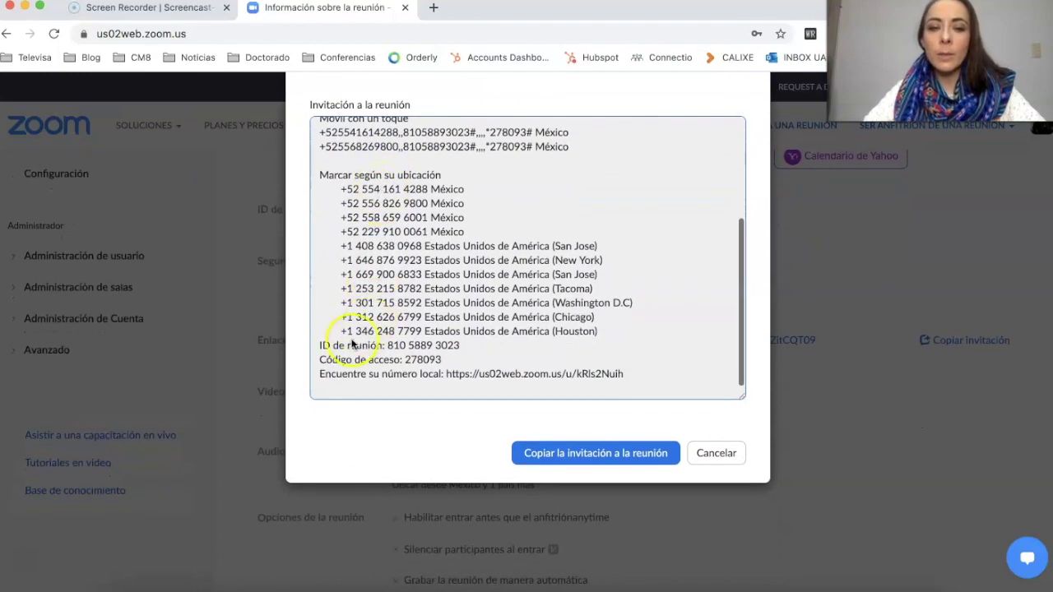
left_click_drag(598, 331, 317, 176)
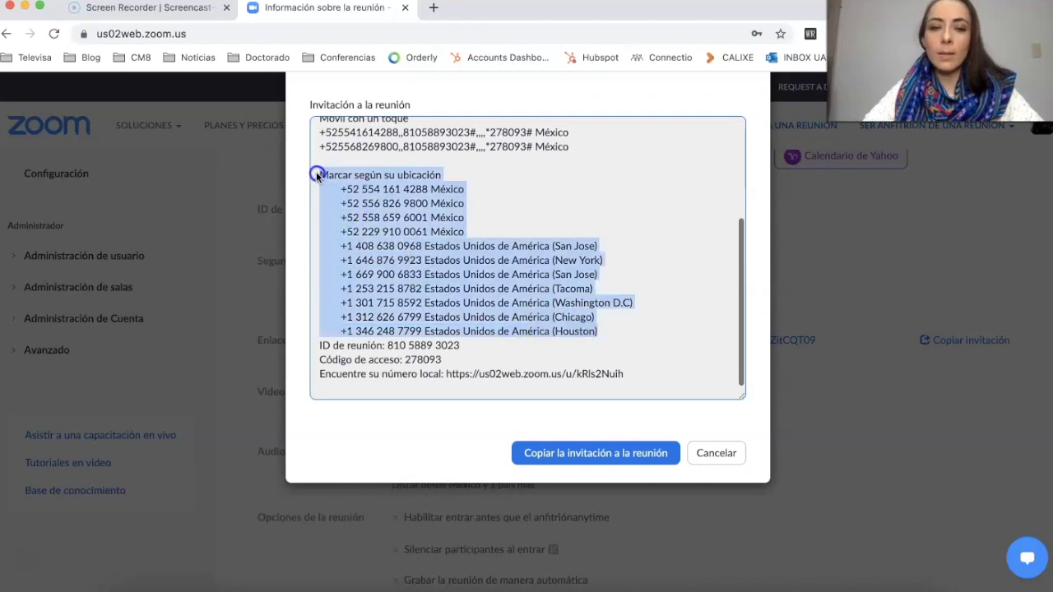
left_click(389, 233)
scroll(390, 239, "up", 1)
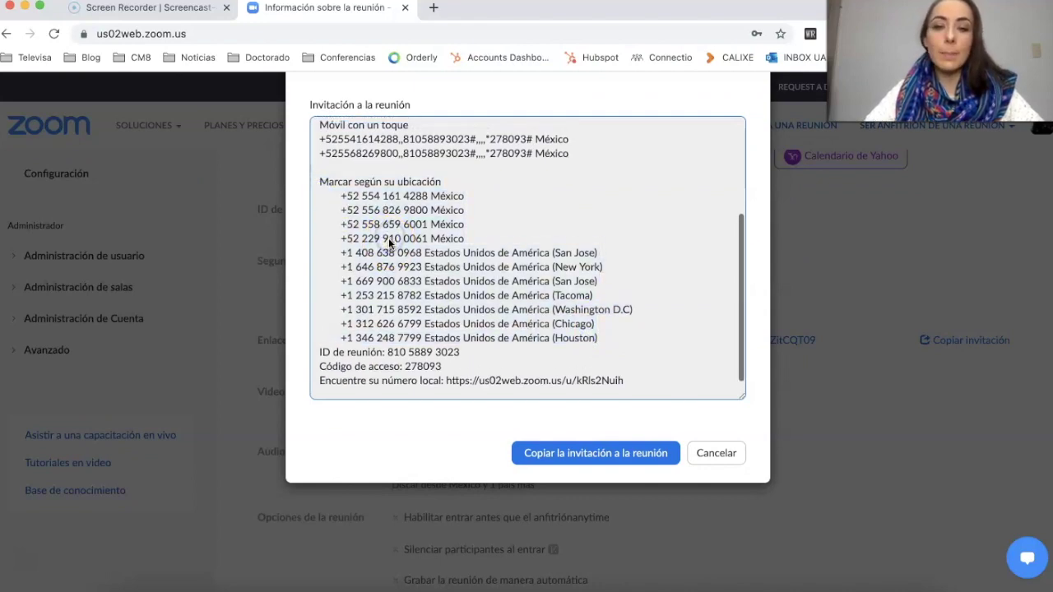
scroll(389, 241, "up", 1)
scroll(390, 243, "up", 5)
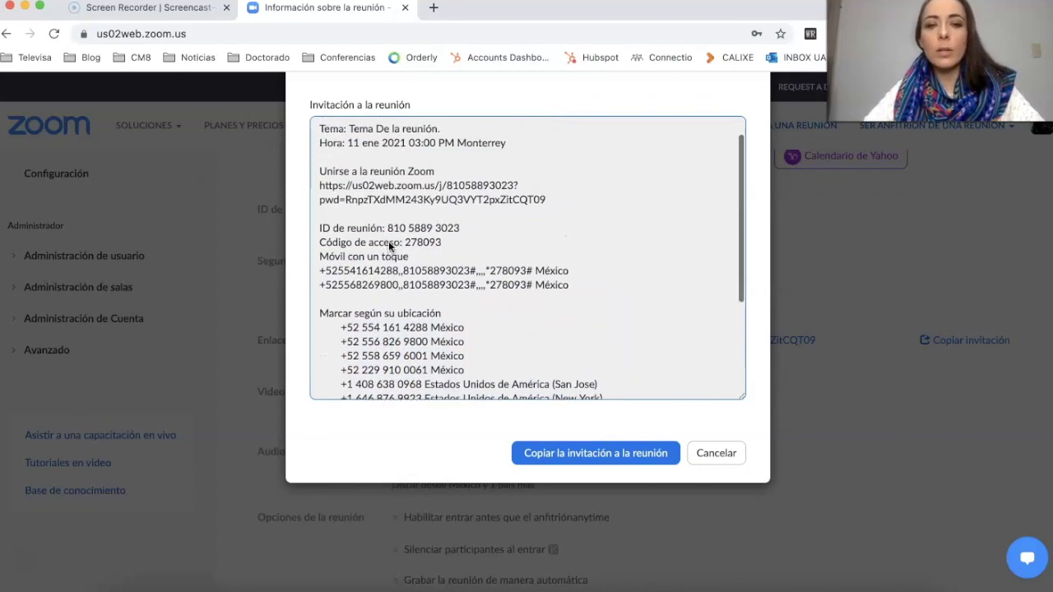
scroll(388, 241, "up", 1)
left_click_drag(463, 266, 315, 199)
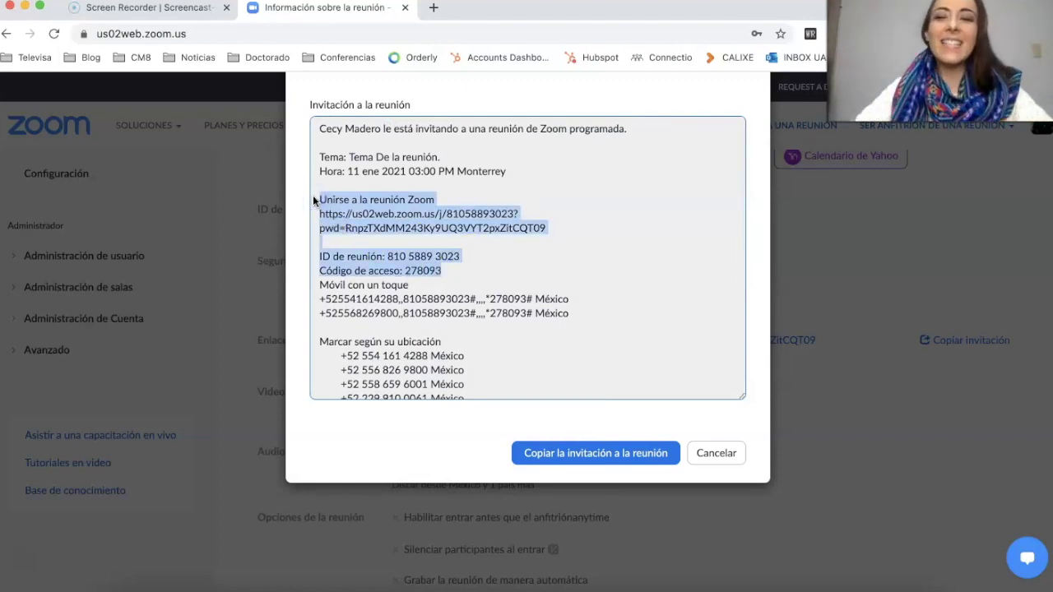
scroll(386, 249, "down", 2)
scroll(386, 249, "down", 5)
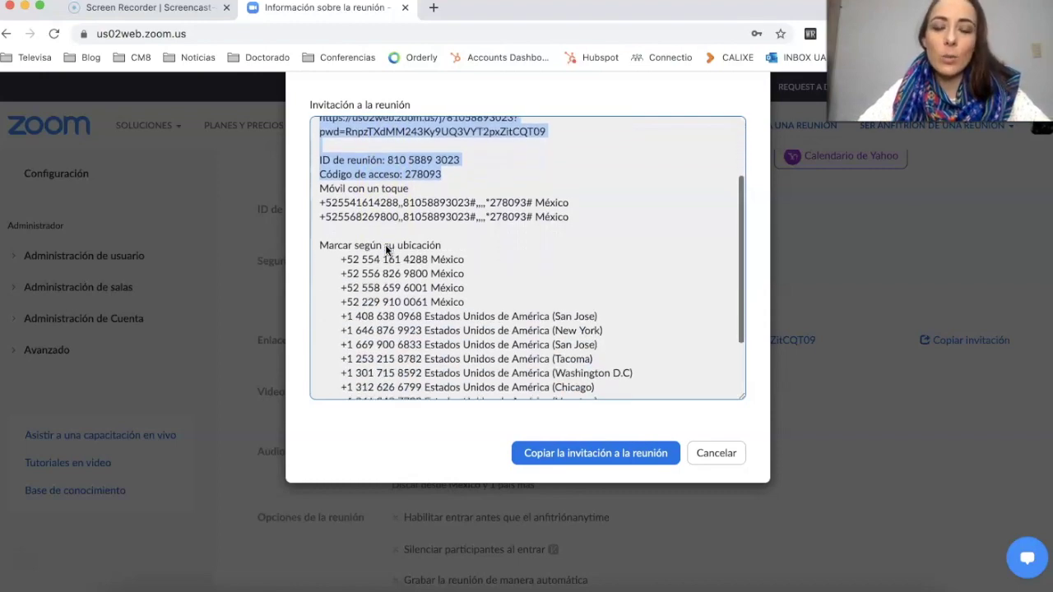
scroll(385, 244, "up", 1)
scroll(384, 244, "down", 1)
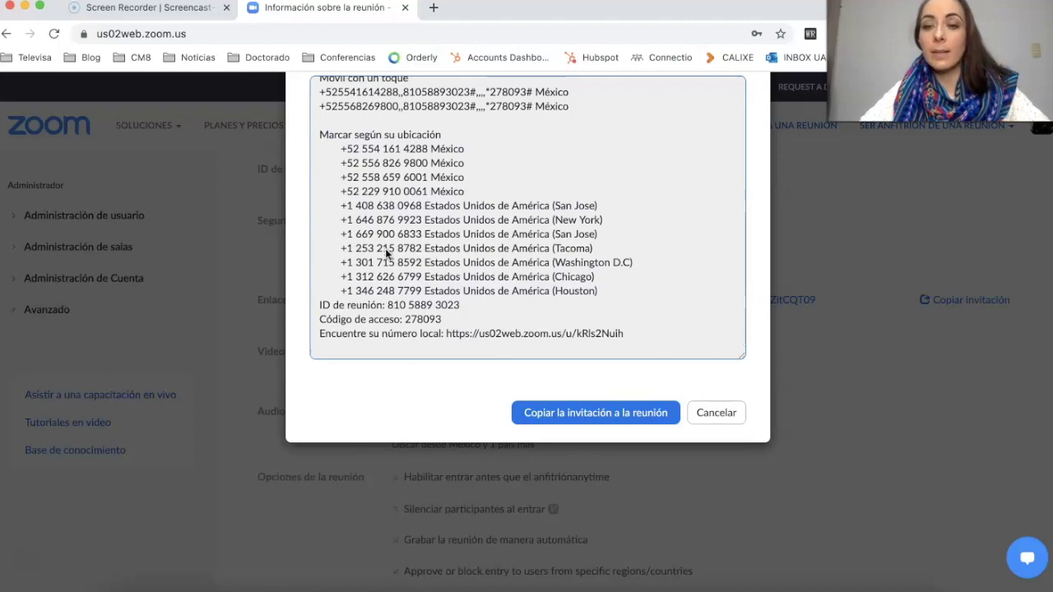
scroll(385, 248, "up", 1)
left_click(715, 409)
Close the meeting invitation without copying it.
left_click(716, 413)
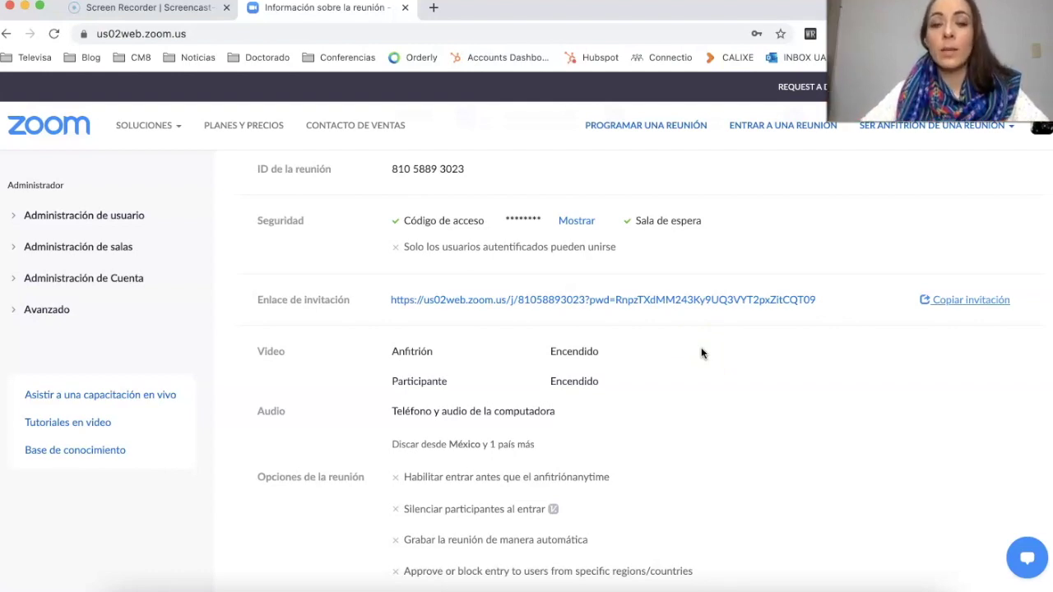
scroll(701, 353, "down", 3)
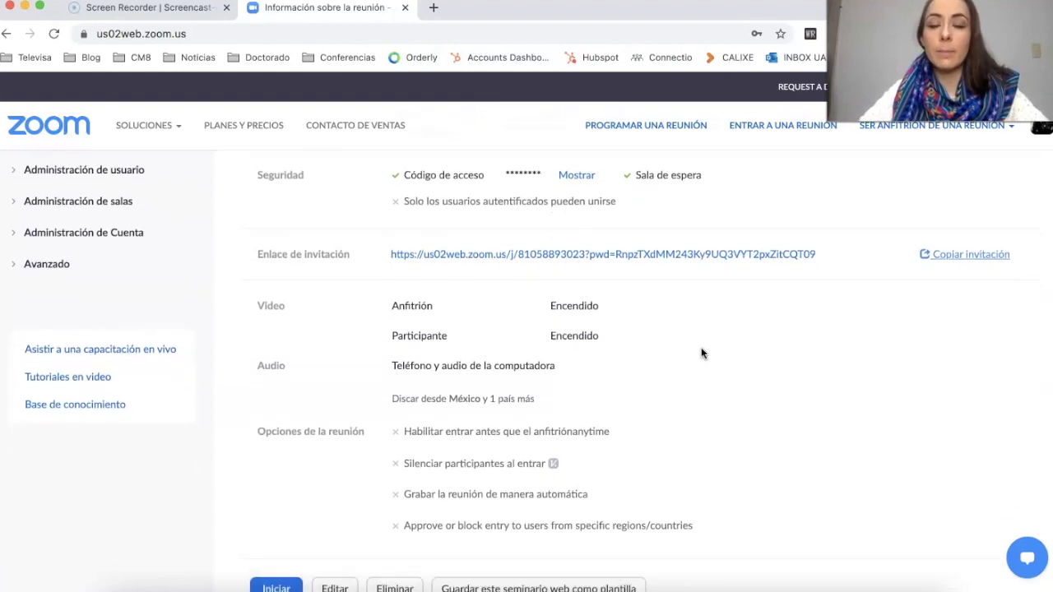
scroll(702, 353, "down", 6)
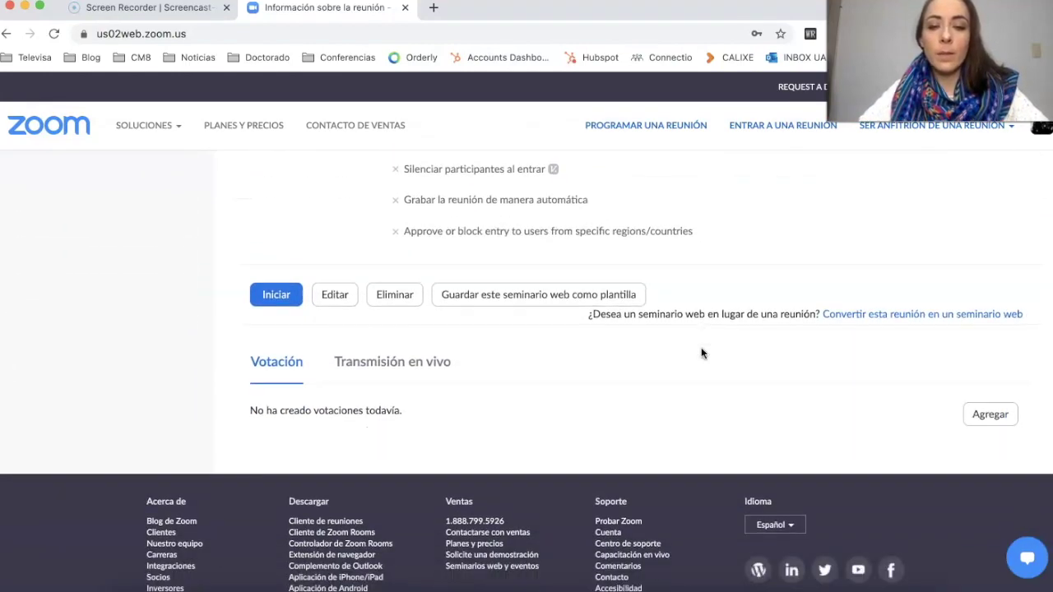
Show the Transmisión en vivo options: Facebook Live, Workplace and YouTube.
left_click(654, 362)
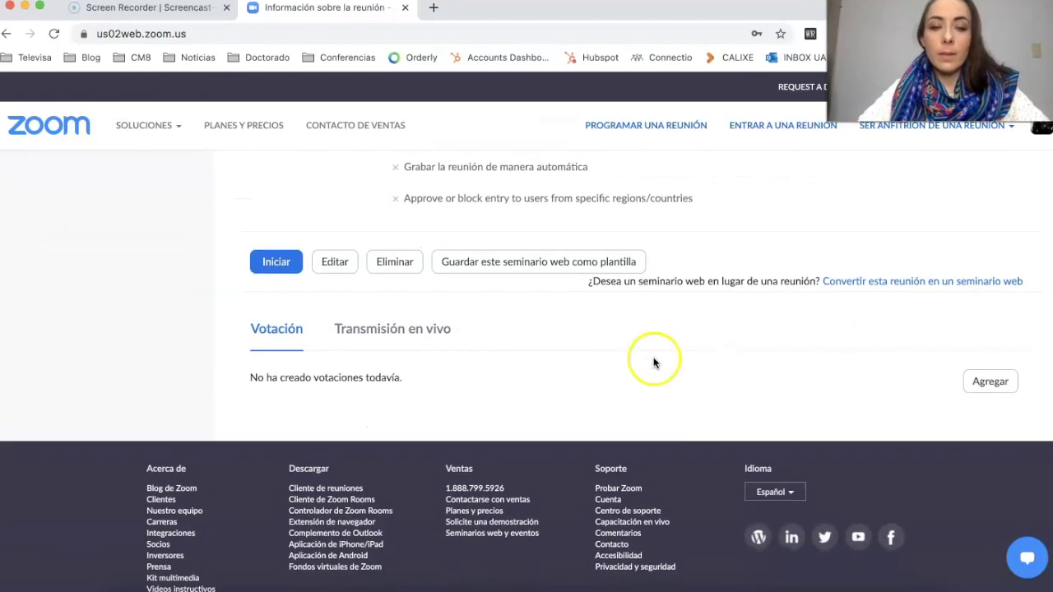
left_click(411, 337)
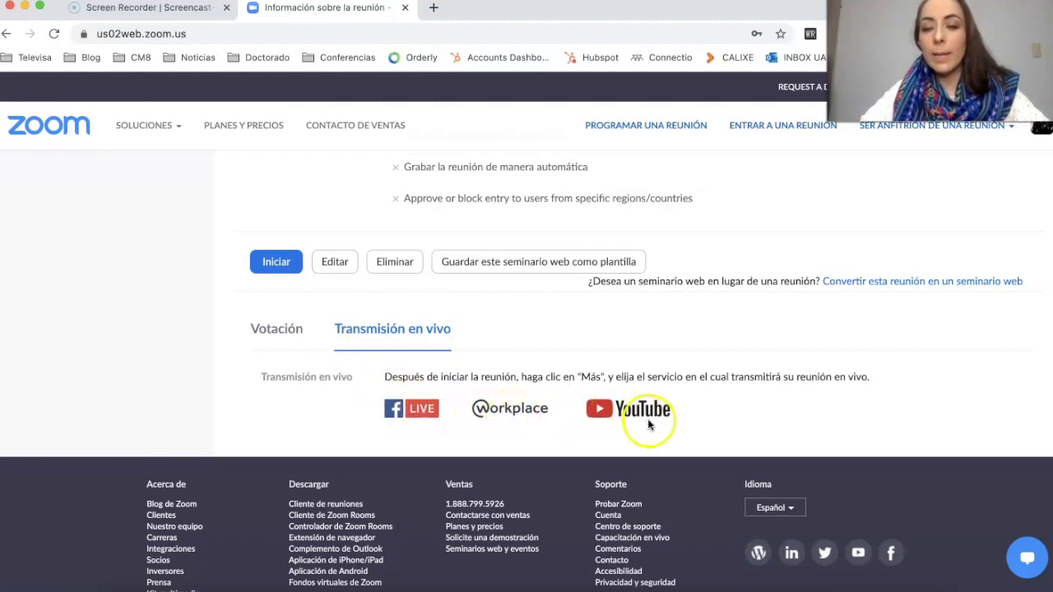
scroll(539, 416, "up", 5)
scroll(540, 415, "up", 3)
scroll(539, 415, "down", 10)
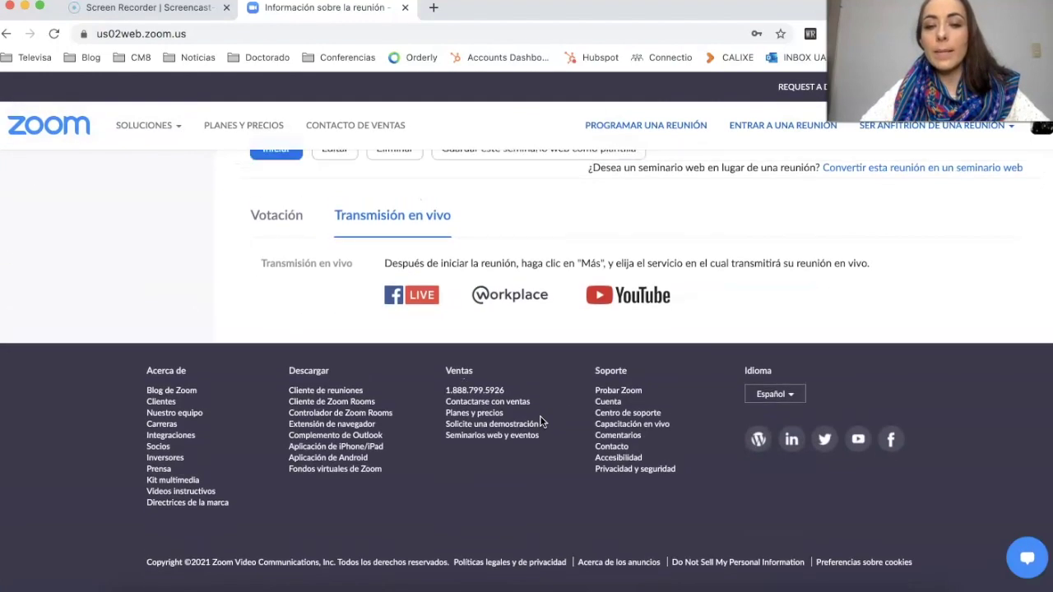
scroll(540, 422, "up", 3)
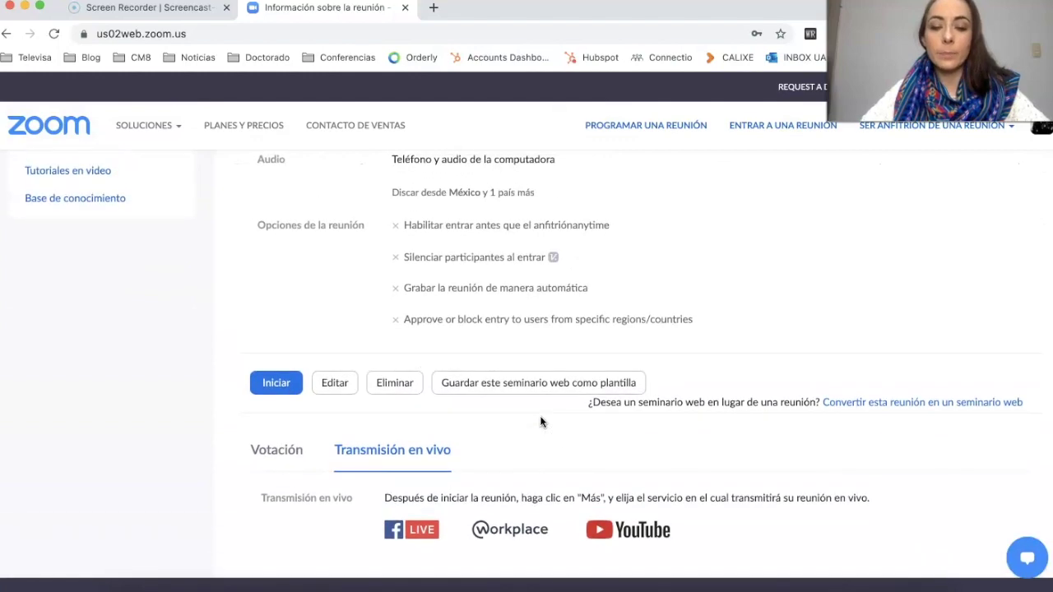
scroll(541, 421, "up", 4)
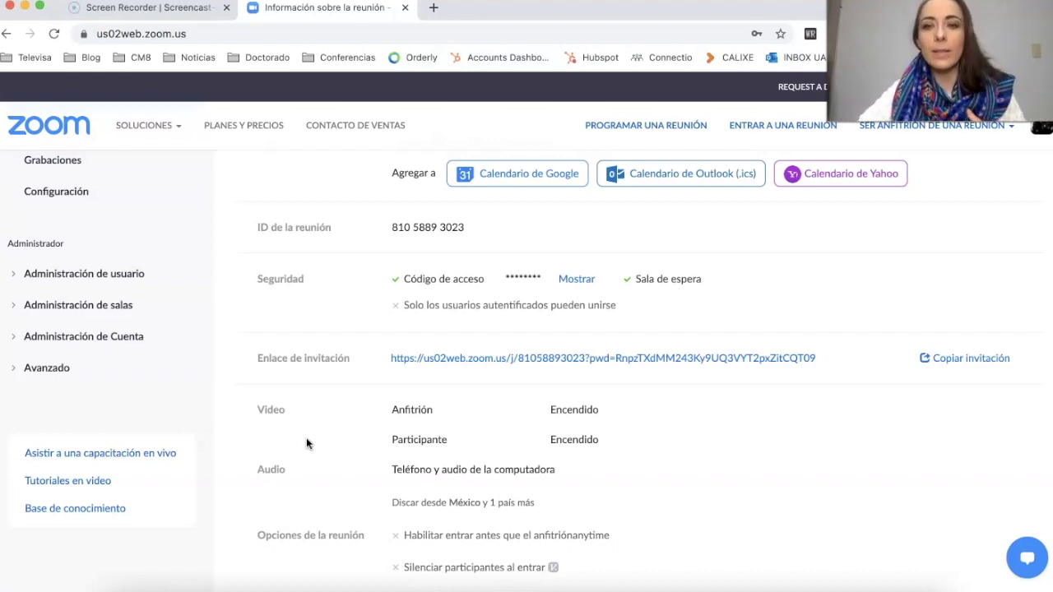
Add the meeting to Outlook Calendar (.ics), then open the empty Seminarios web section.
scroll(268, 427, "up", 2)
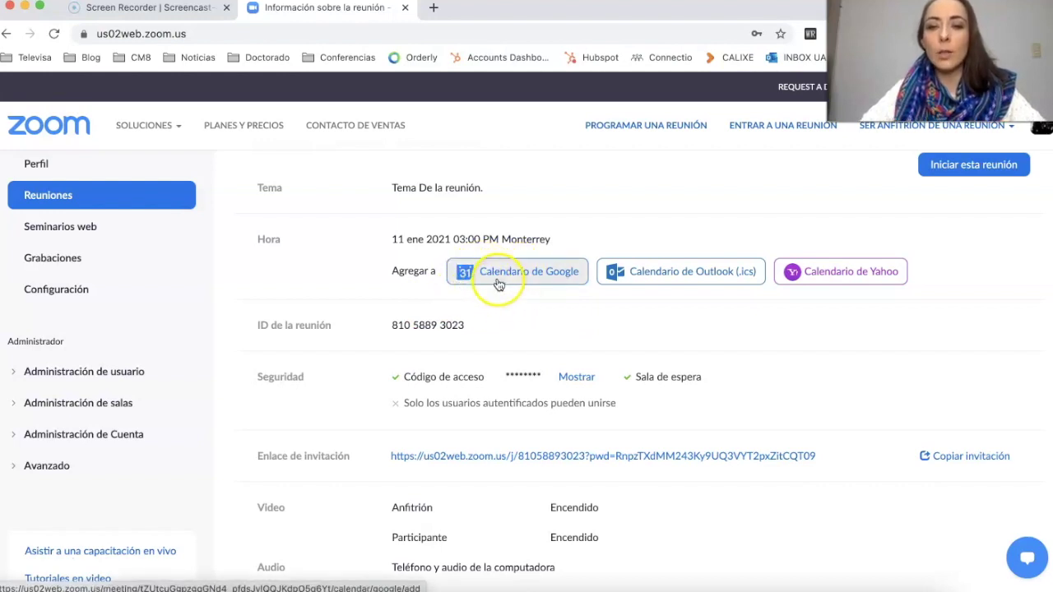
left_click(650, 278)
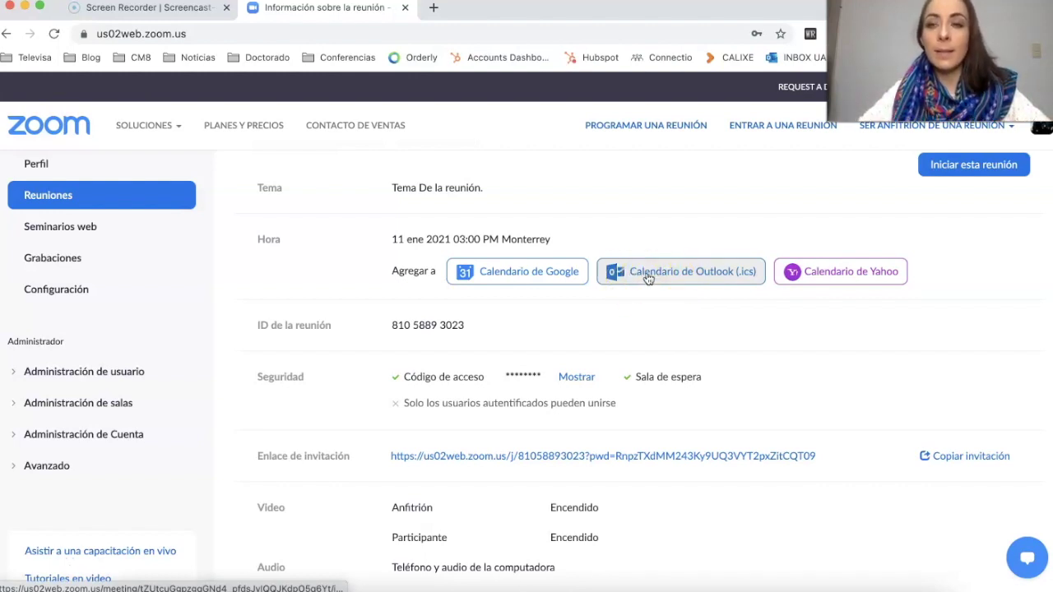
left_click(97, 230)
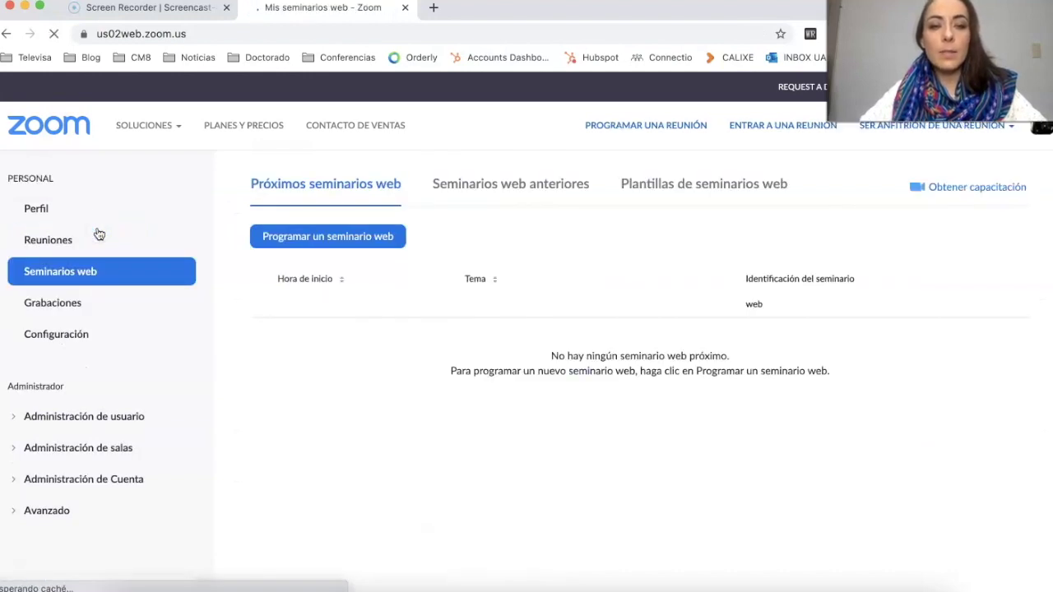
Open a new webinar form prefilled with the topic 'Mi seminario web'.
left_click(172, 252)
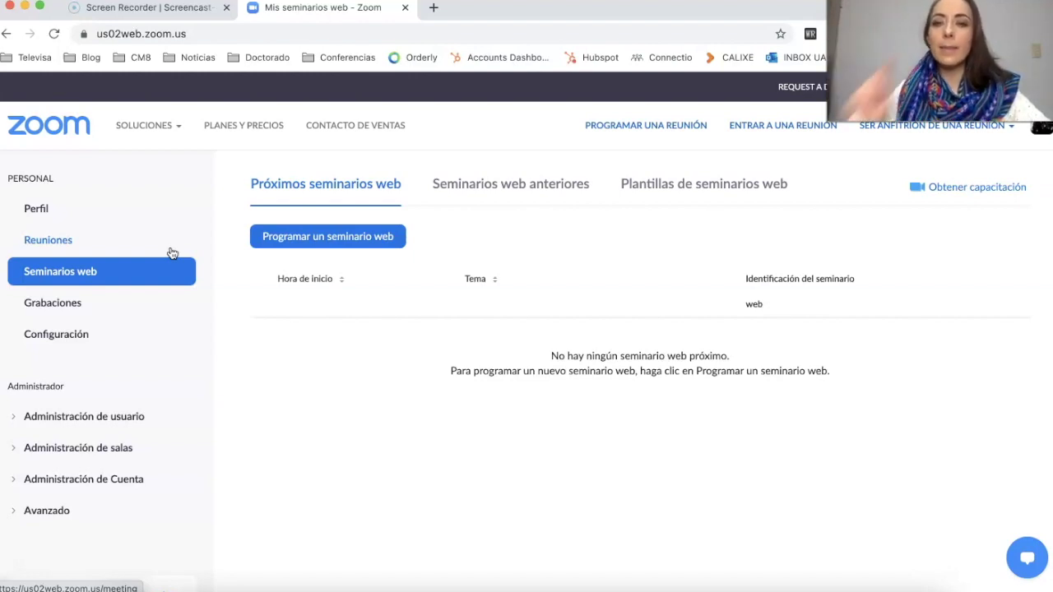
left_click(302, 244)
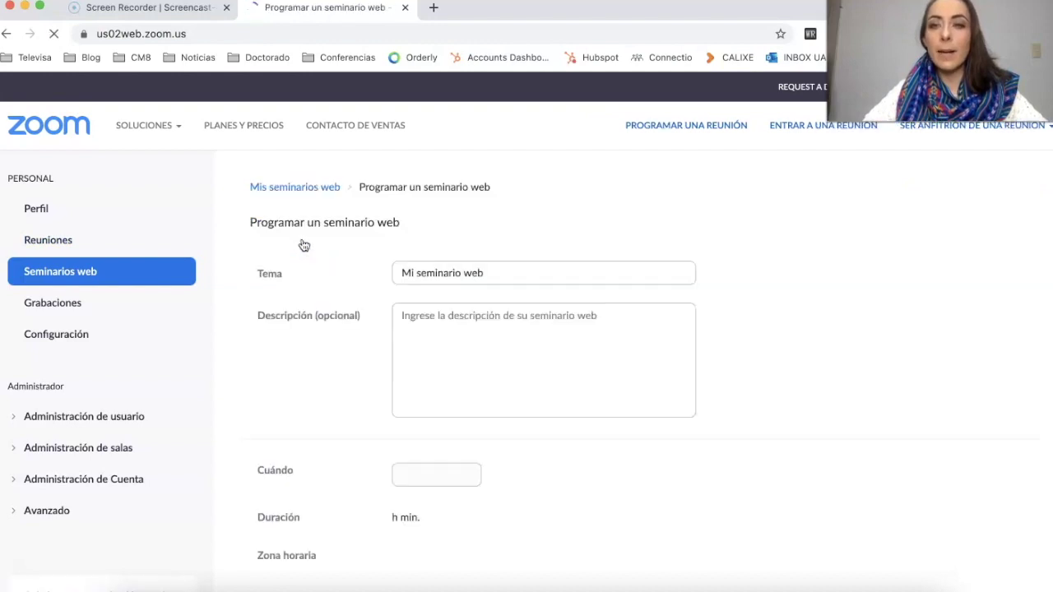
Review the webinar form's options, toggling authenticated-users-only on and back off.
scroll(305, 238, "down", 2)
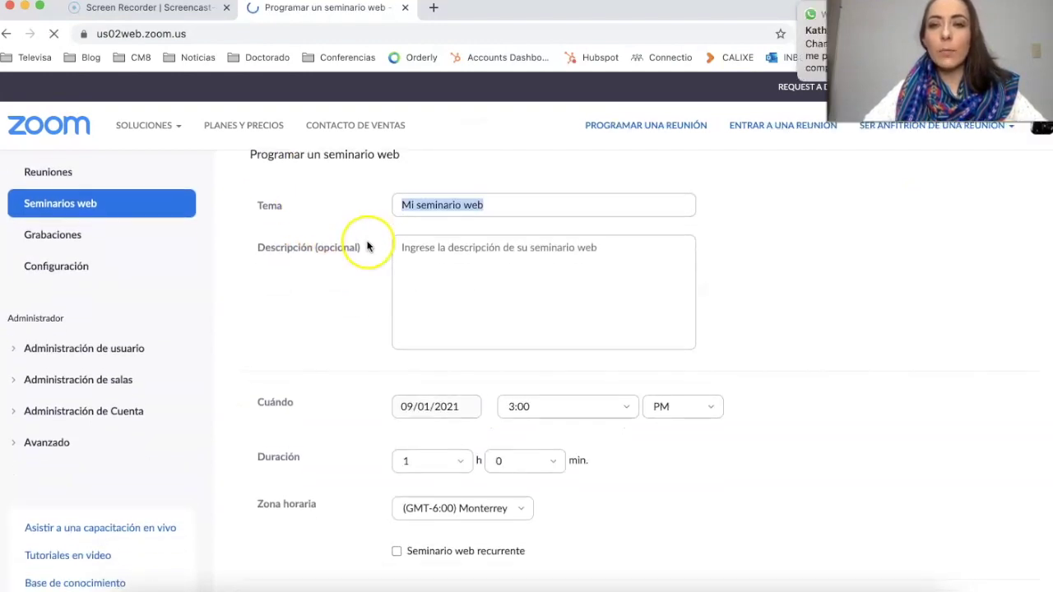
scroll(368, 247, "up", 1)
scroll(403, 297, "down", 2)
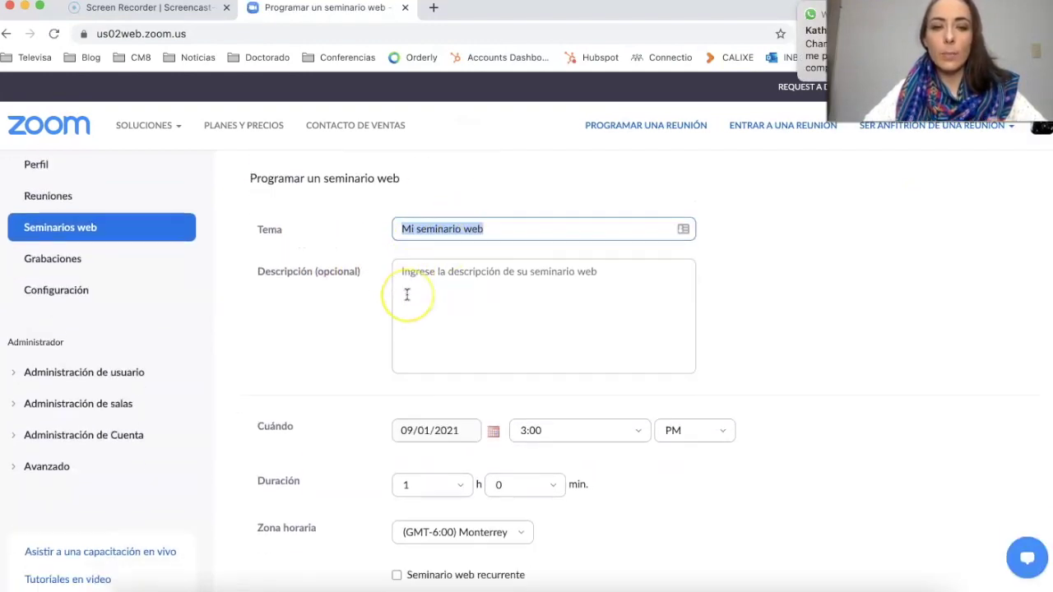
scroll(406, 294, "down", 10)
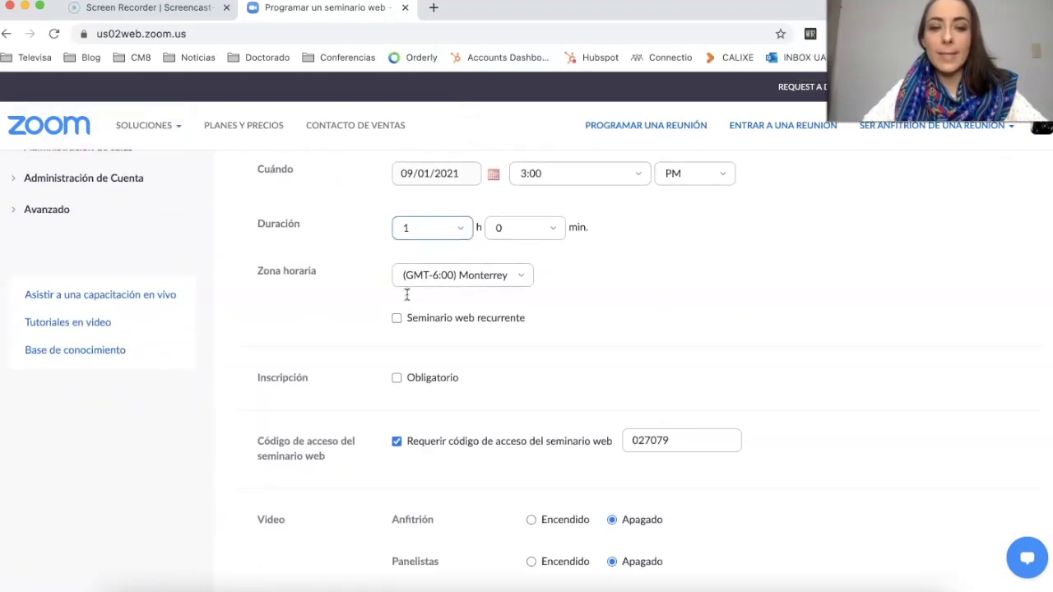
scroll(406, 294, "down", 4)
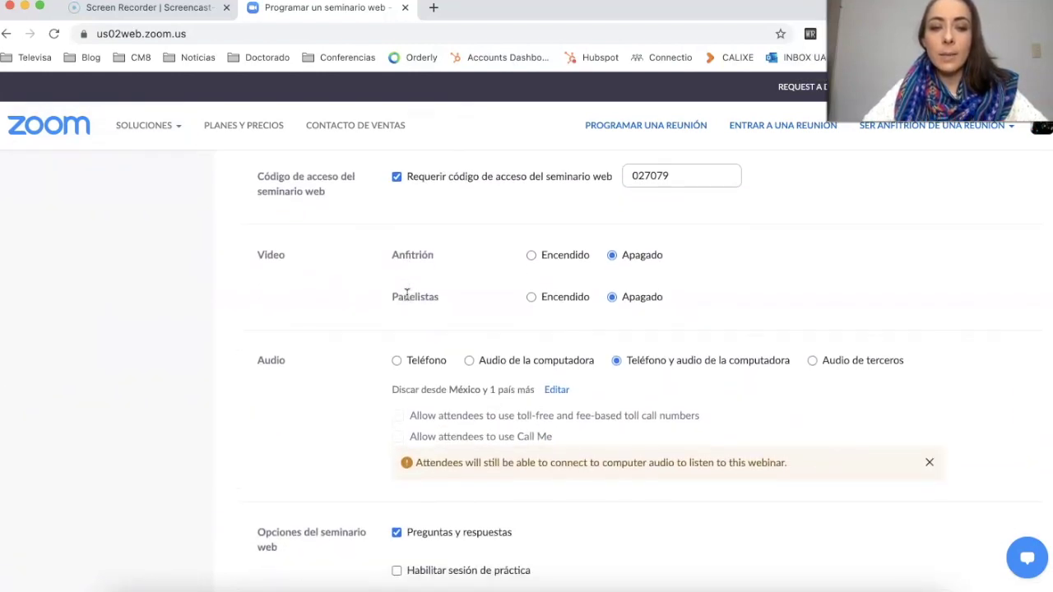
scroll(406, 295, "down", 1)
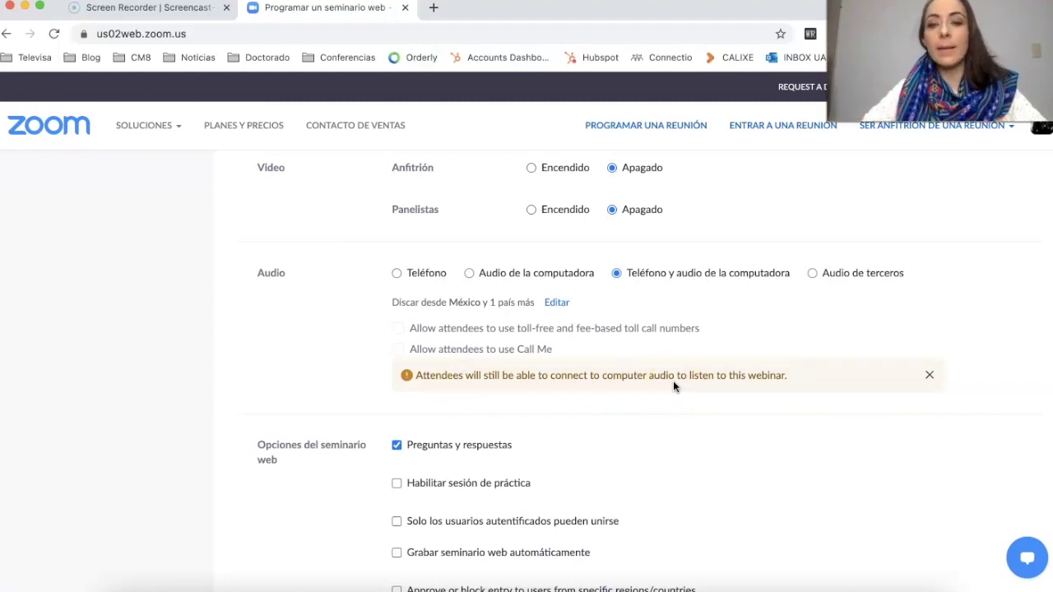
scroll(673, 381, "up", 1)
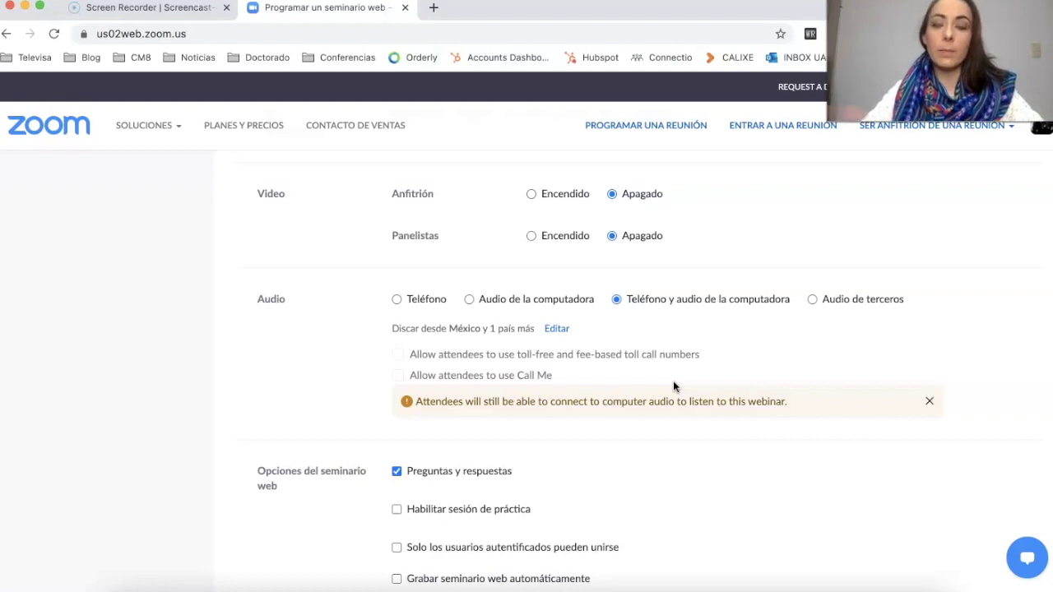
scroll(673, 382, "down", 5)
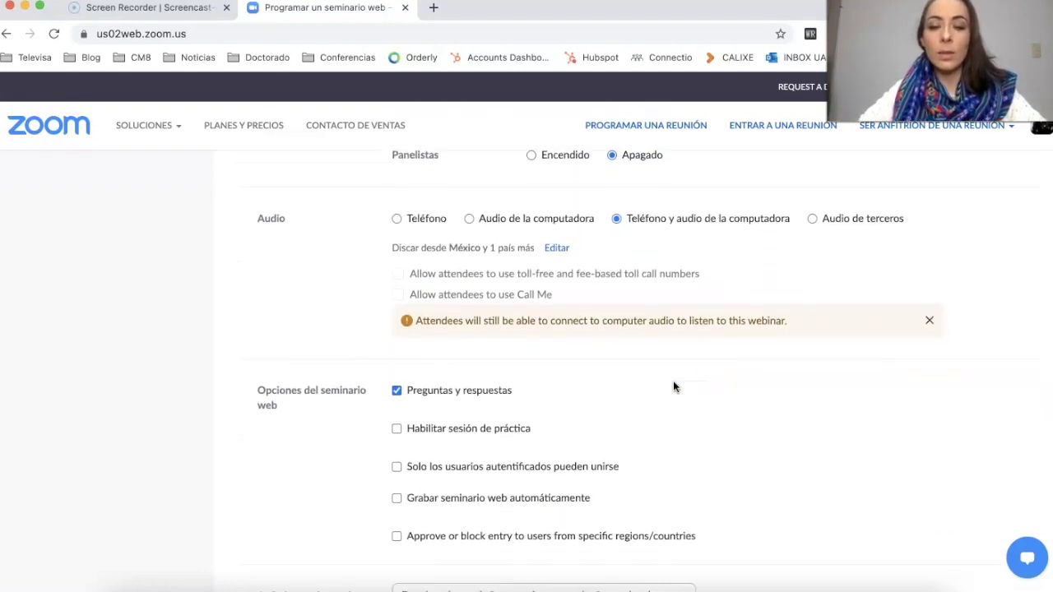
scroll(673, 388, "down", 1)
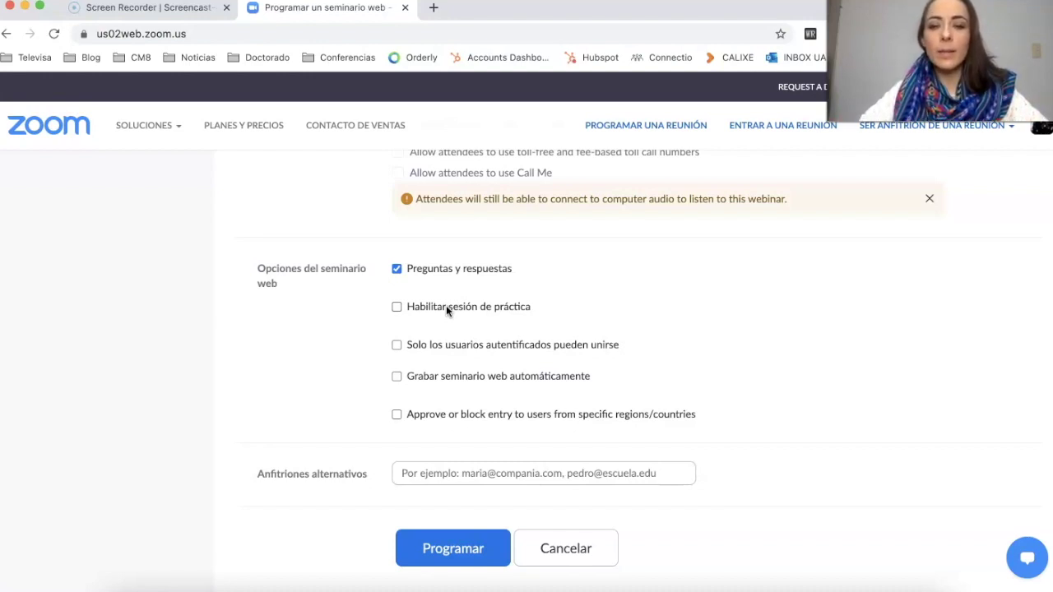
left_click(451, 349)
left_click(452, 349)
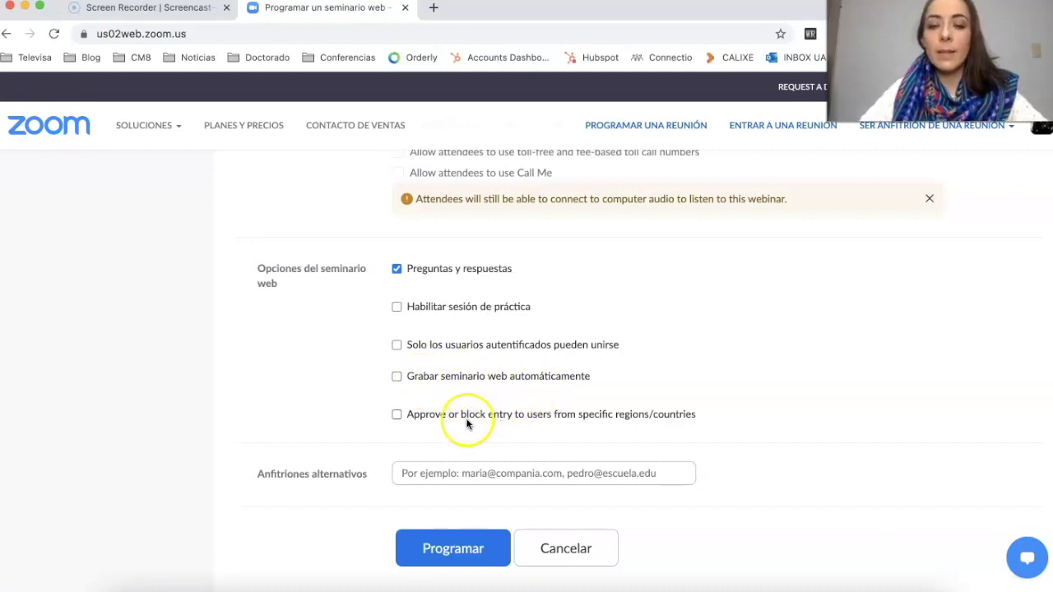
Leave the webinar unsaved and go to the Grabaciones page.
scroll(477, 421, "down", 1)
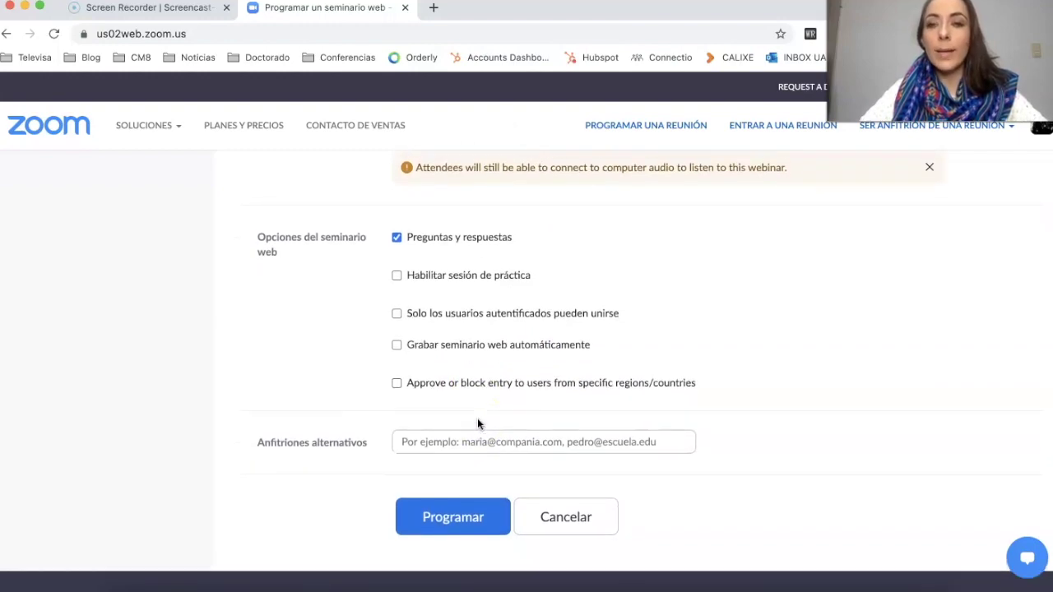
scroll(478, 422, "up", 5)
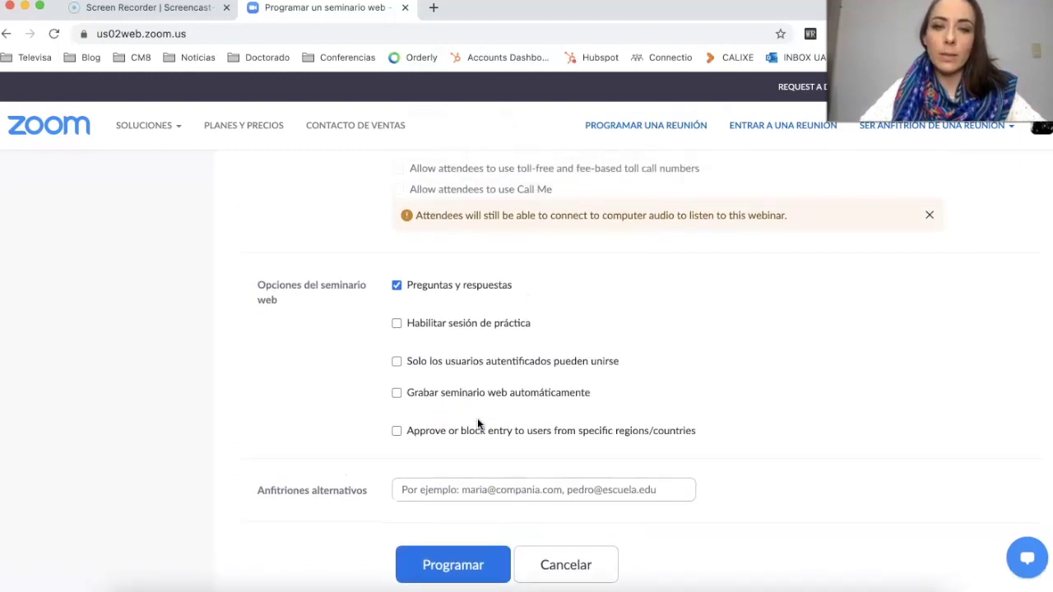
scroll(477, 423, "up", 10)
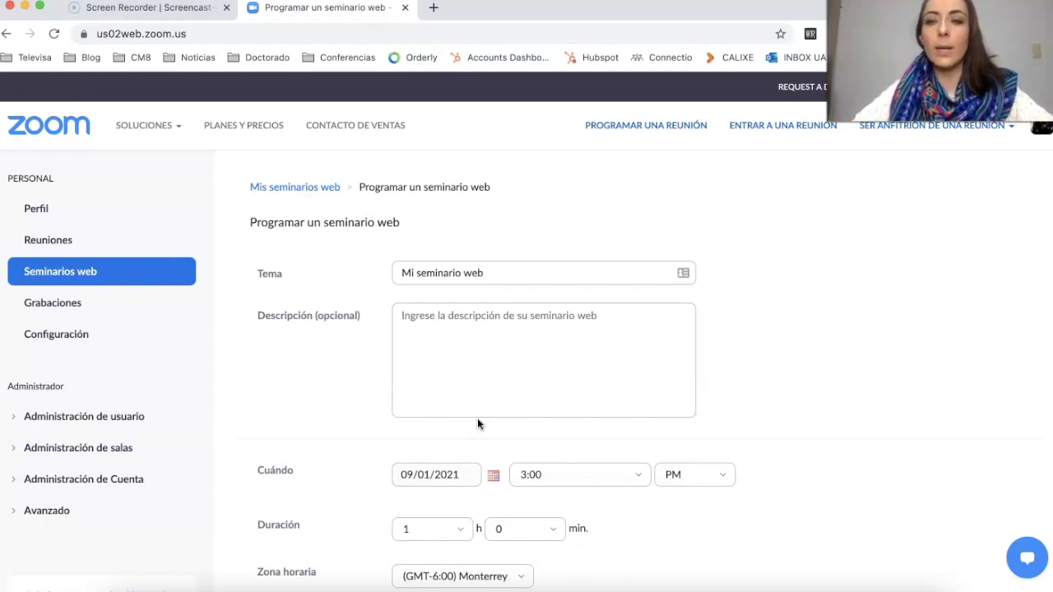
left_click(100, 315)
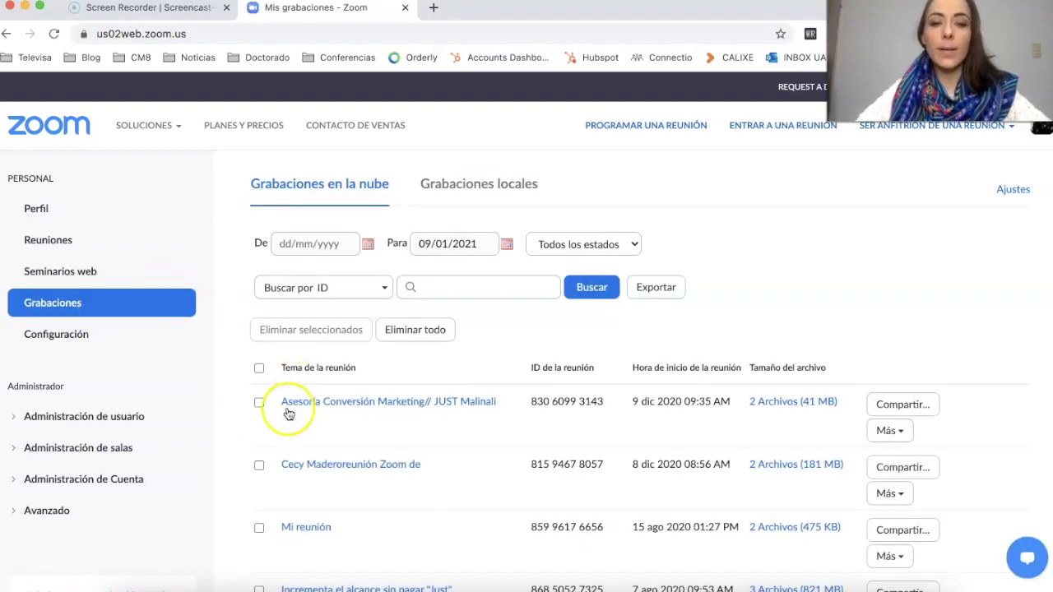
Delete the 96 MB 2 jul 2020 cloud recording, confirming the move to trash.
scroll(284, 412, "down", 2)
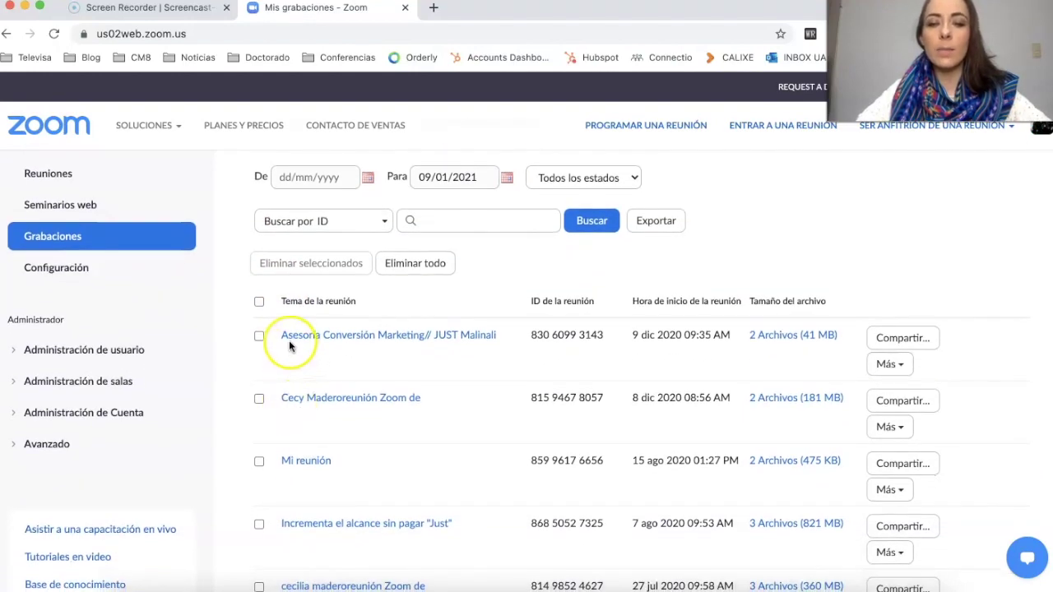
scroll(292, 345, "down", 3)
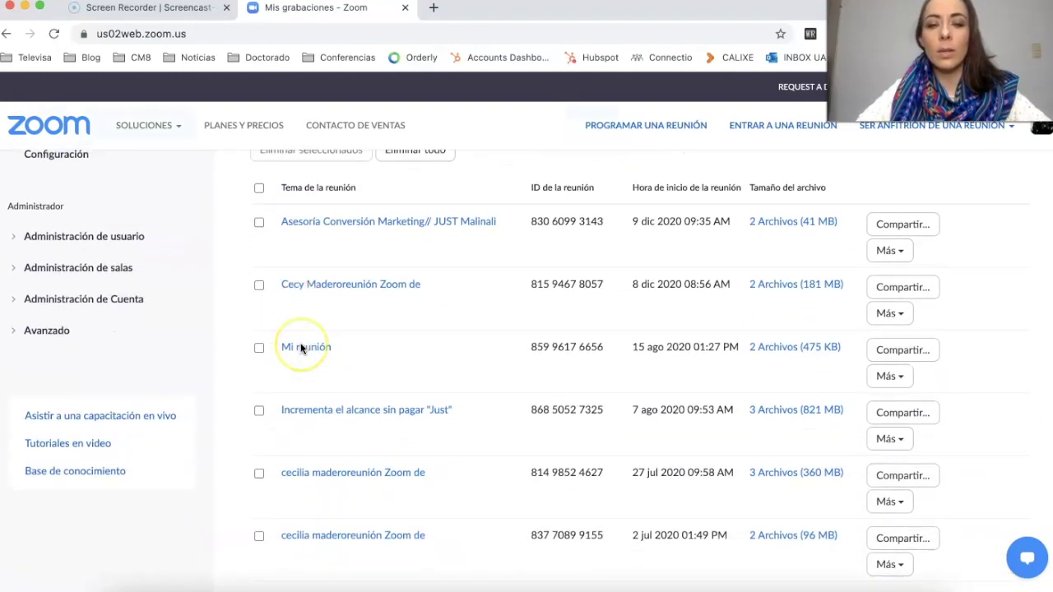
scroll(301, 349, "down", 2)
scroll(320, 293, "down", 1)
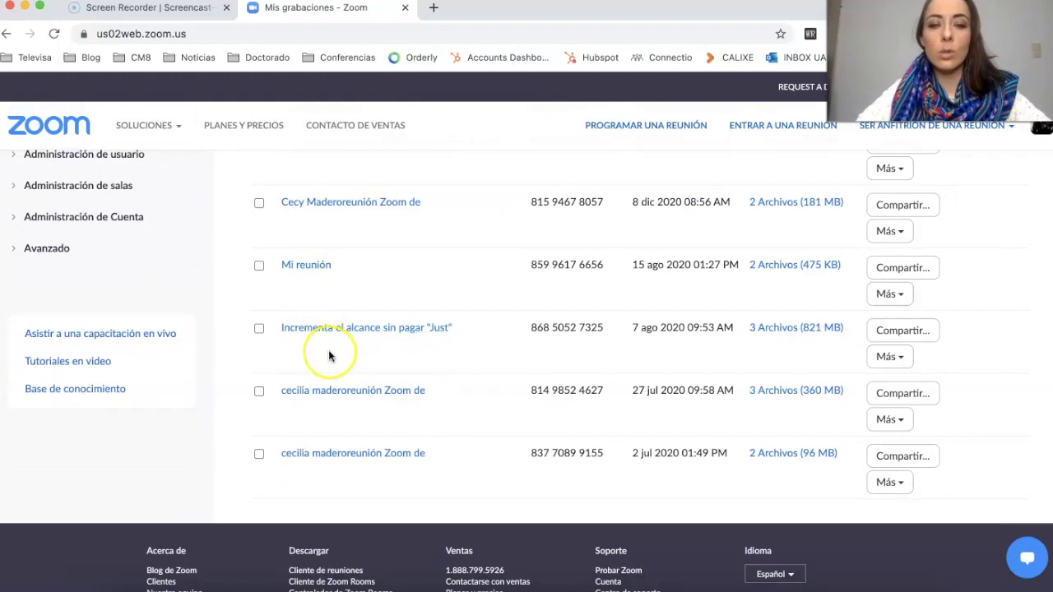
scroll(328, 356, "down", 3)
scroll(328, 356, "up", 4)
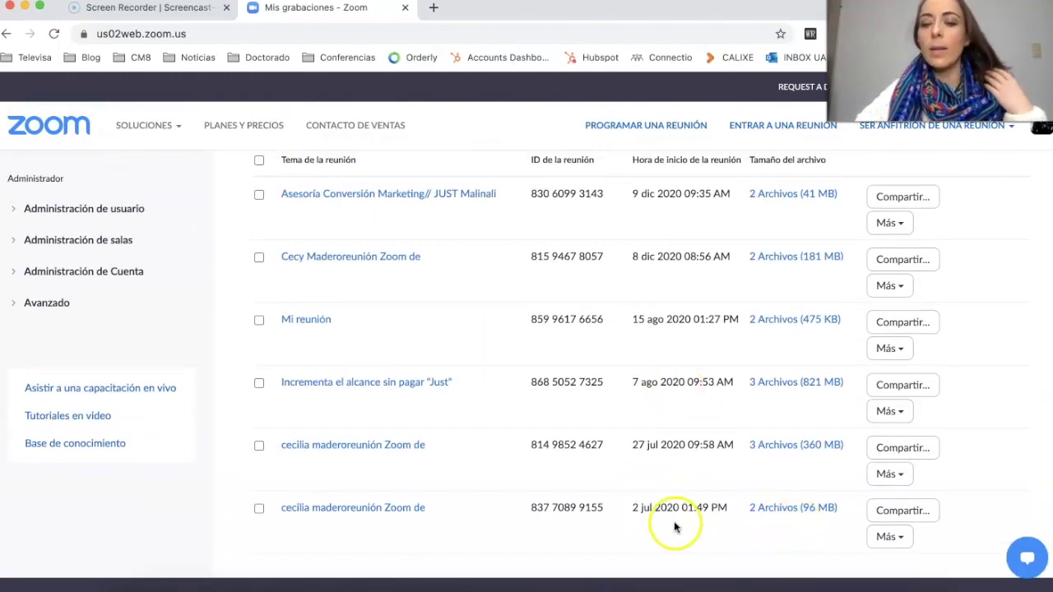
left_click(889, 536)
scroll(889, 539, "down", 2)
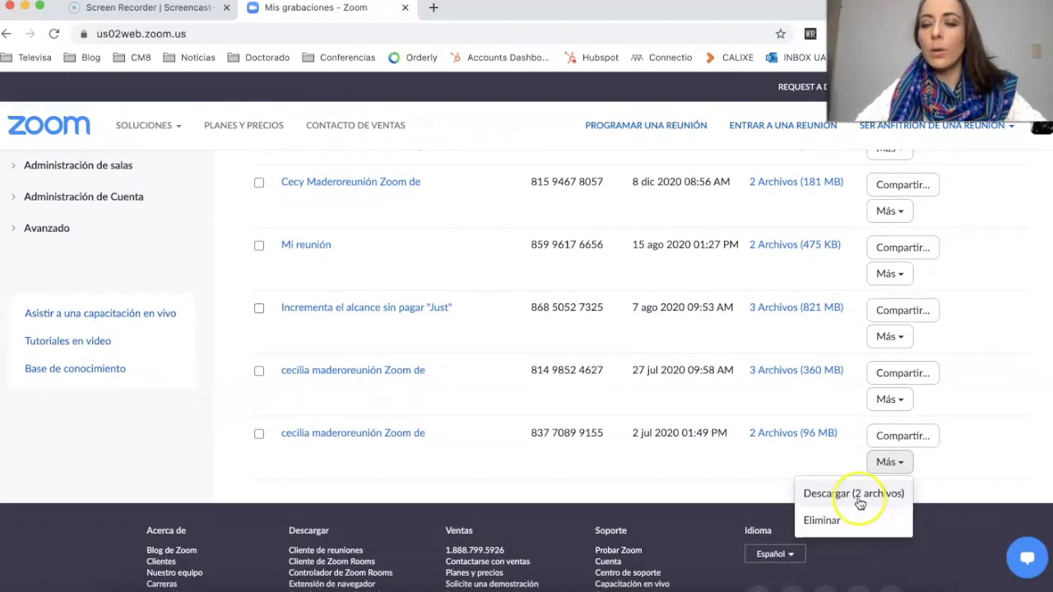
left_click(856, 518)
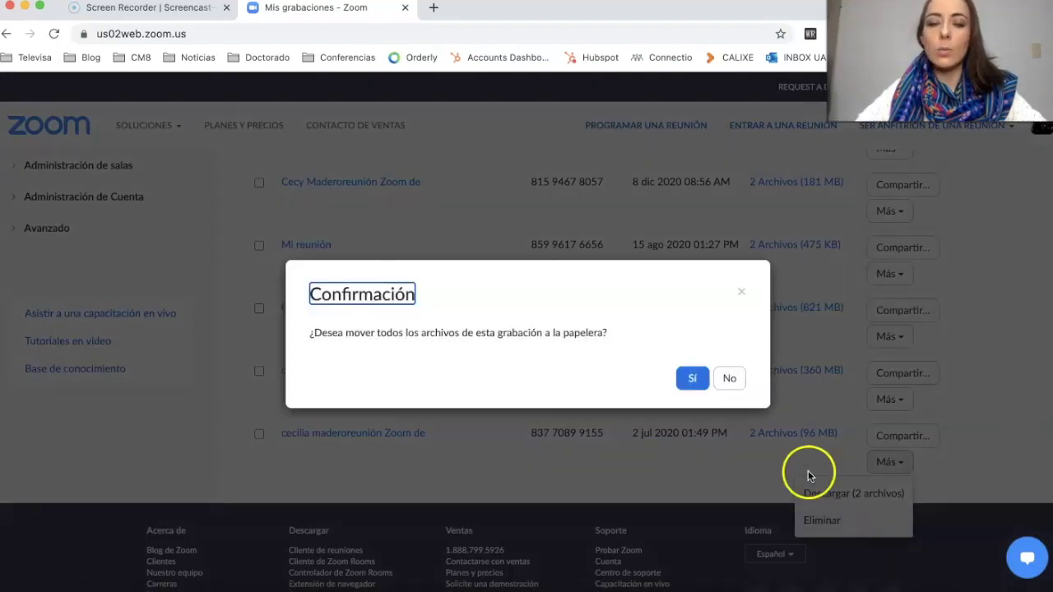
left_click(692, 378)
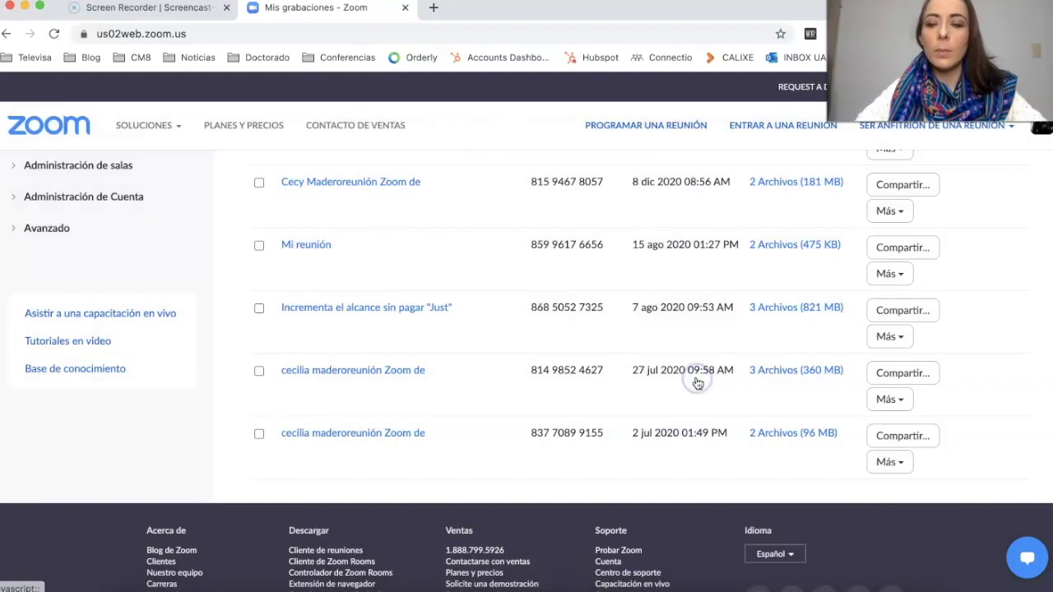
scroll(689, 348, "up", 5)
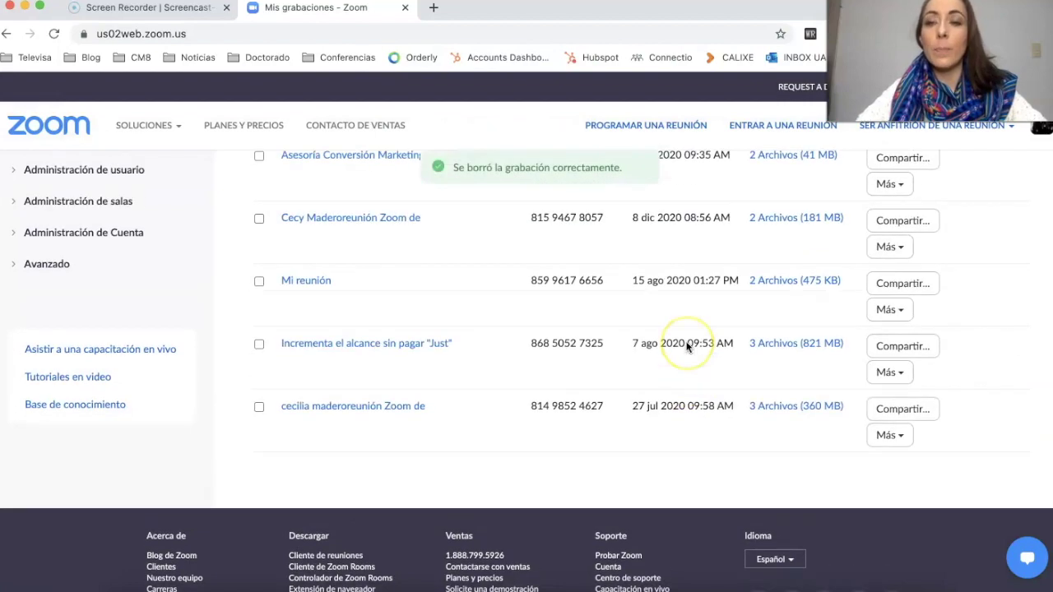
scroll(687, 347, "up", 2)
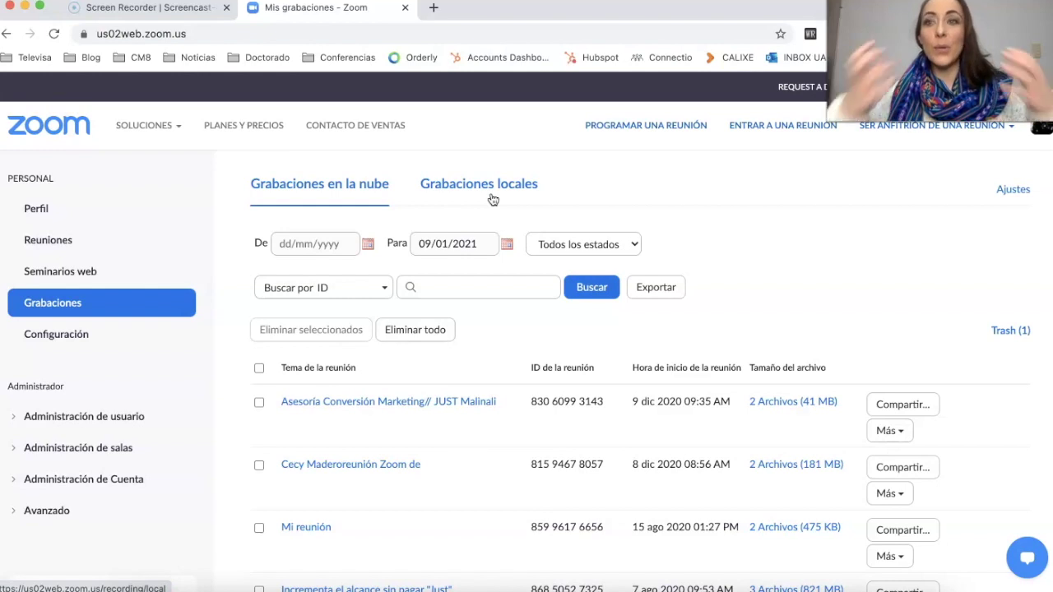
Show Grabaciones locales, mark the Documents/Zoom path and meeting number, then switch to Finder.
left_click(480, 190)
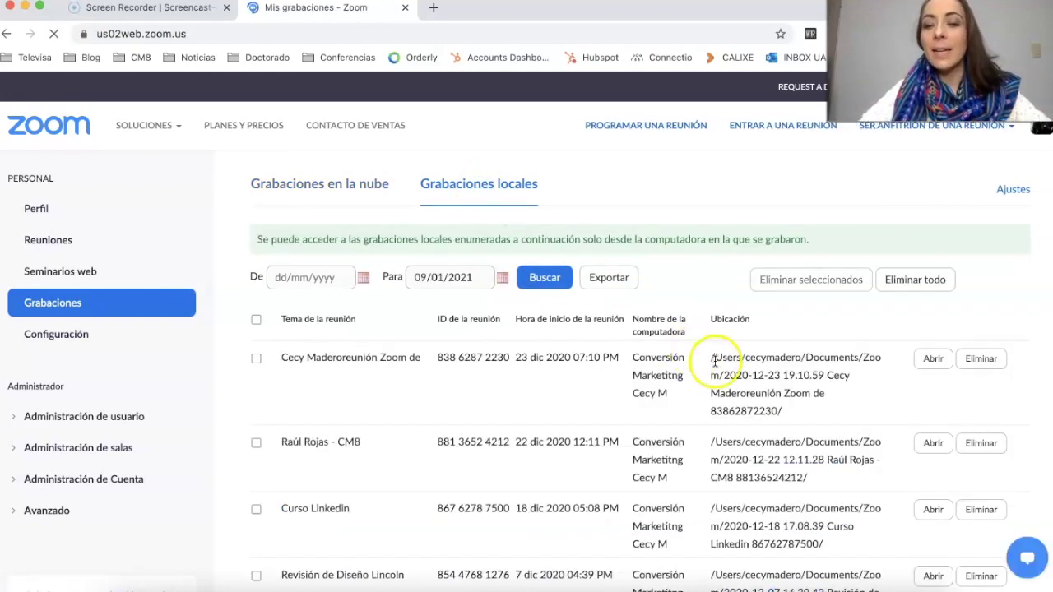
left_click(715, 360)
left_click_drag(735, 360, 876, 357)
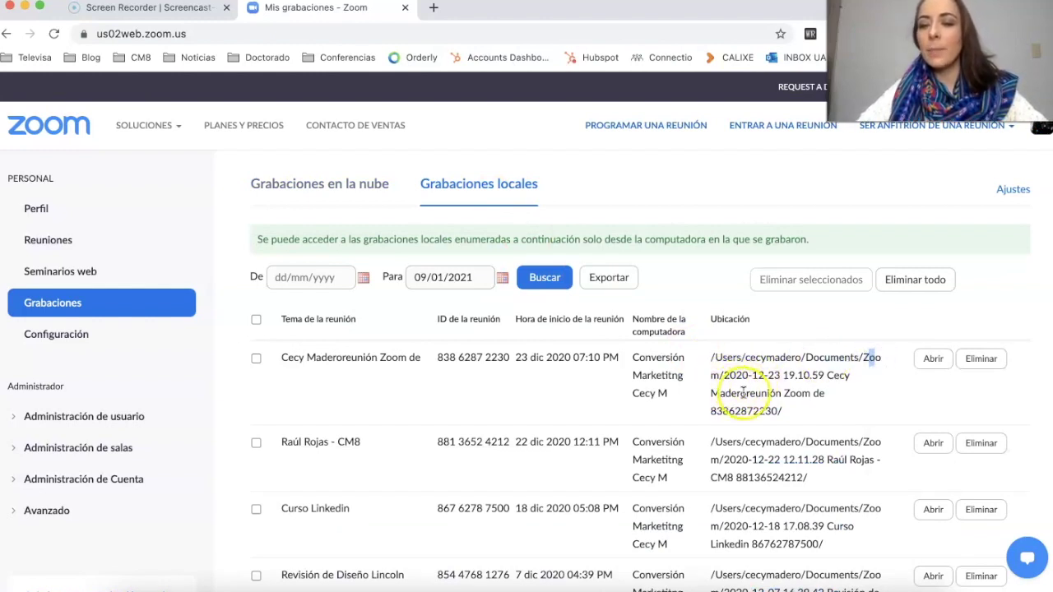
left_click_drag(729, 410, 759, 410)
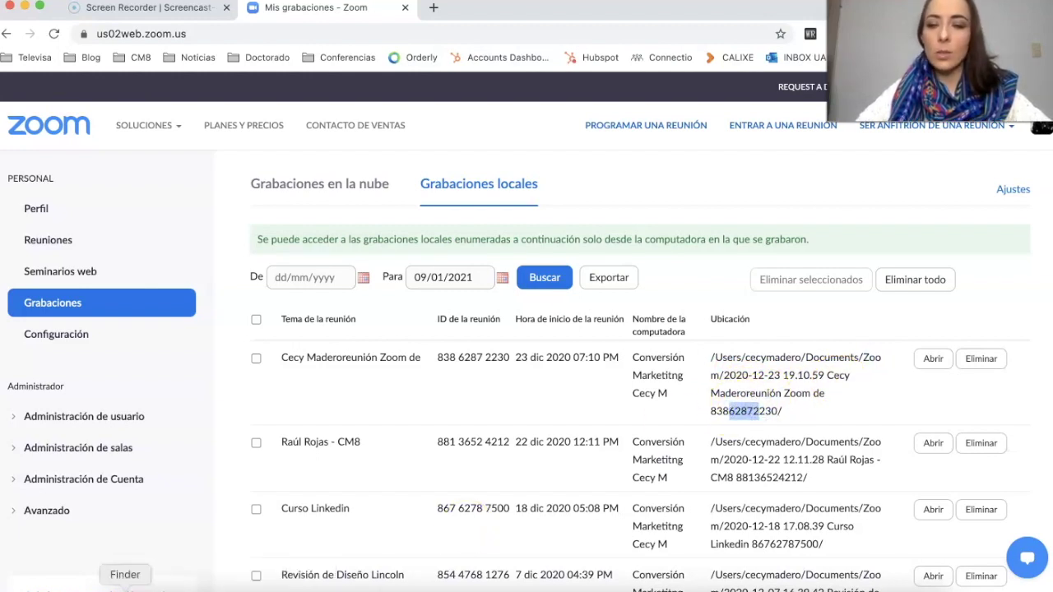
left_click(125, 585)
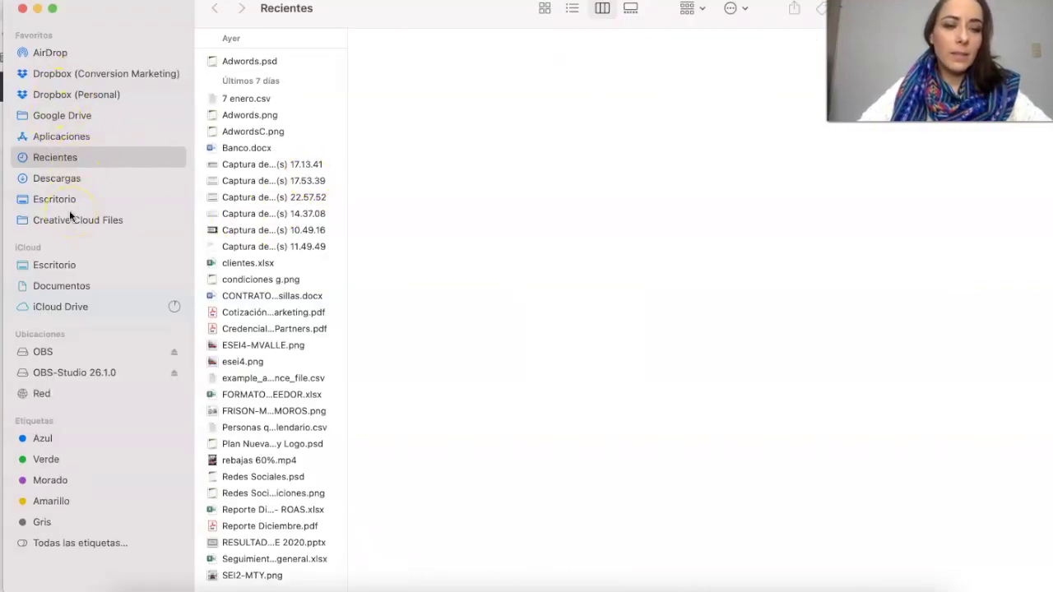
In Finder, sort Documentos by name and open the Zoom recordings folder.
key("super+Tab")
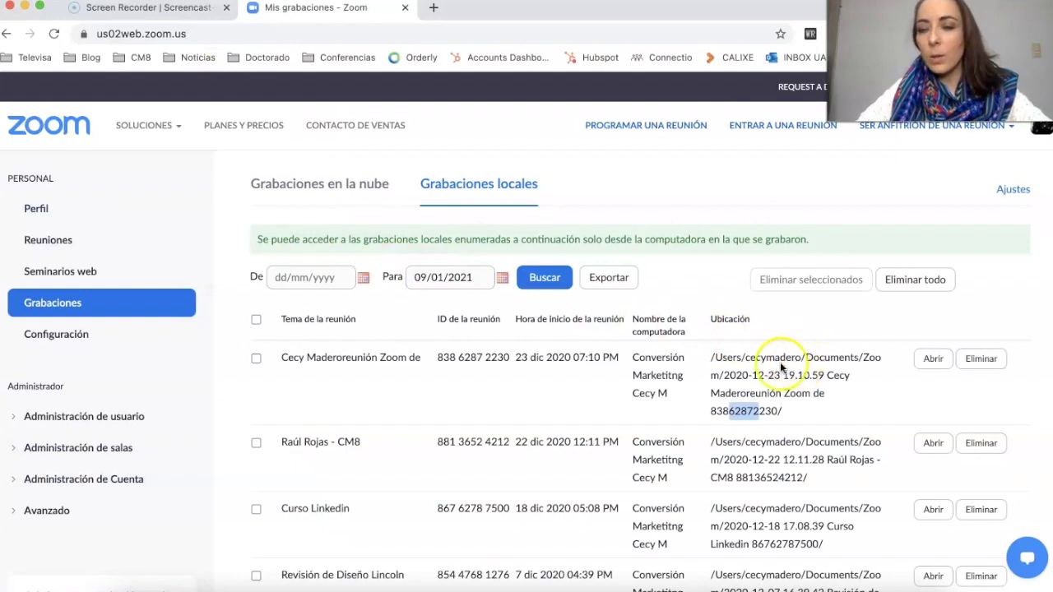
key("super+Tab")
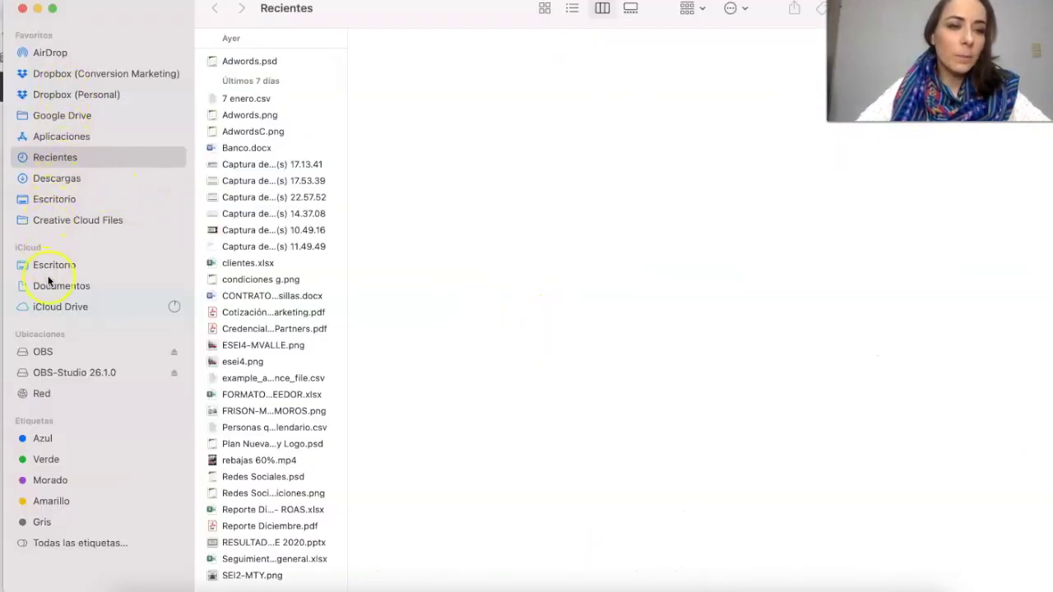
left_click(51, 288)
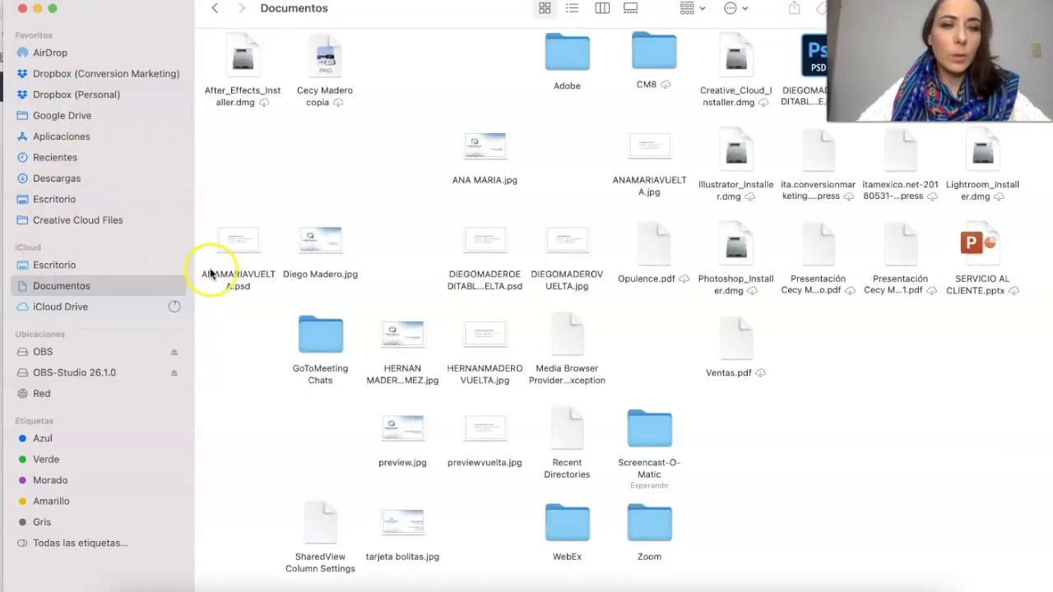
right_click(333, 128)
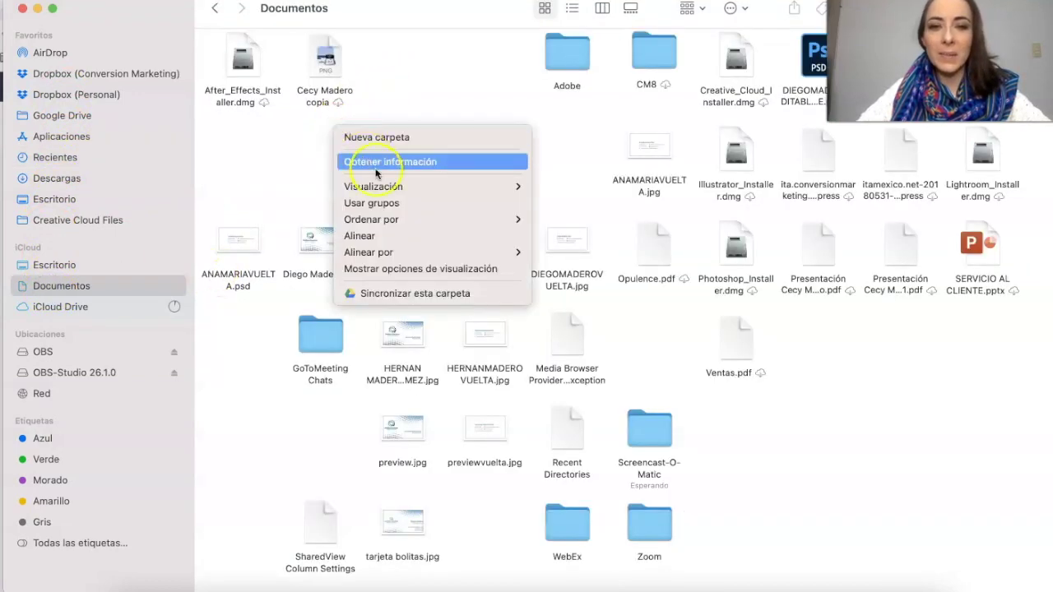
mouse_move(383, 225)
left_click(581, 272)
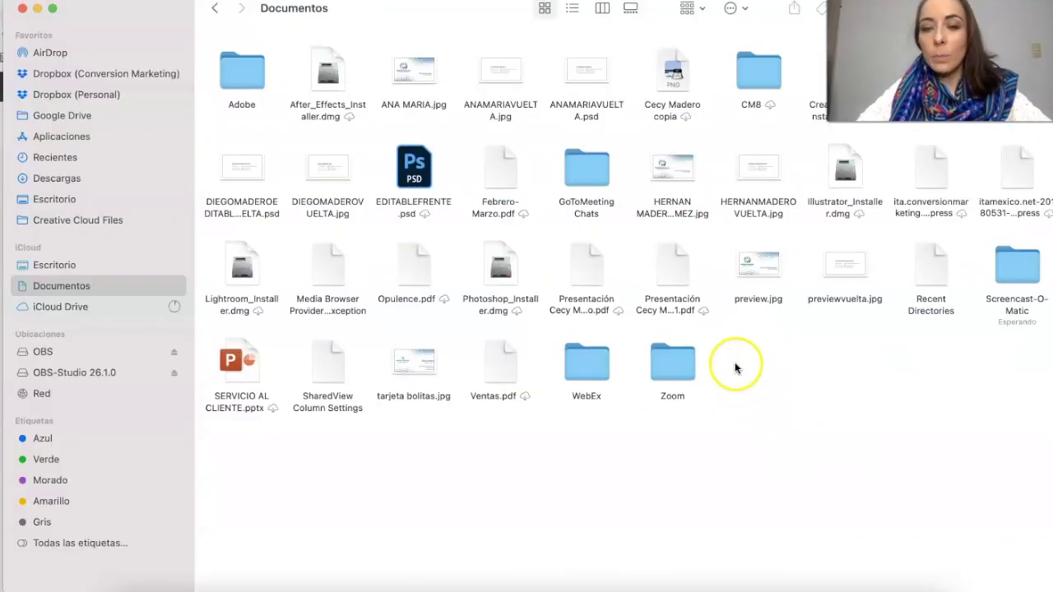
left_click(670, 369)
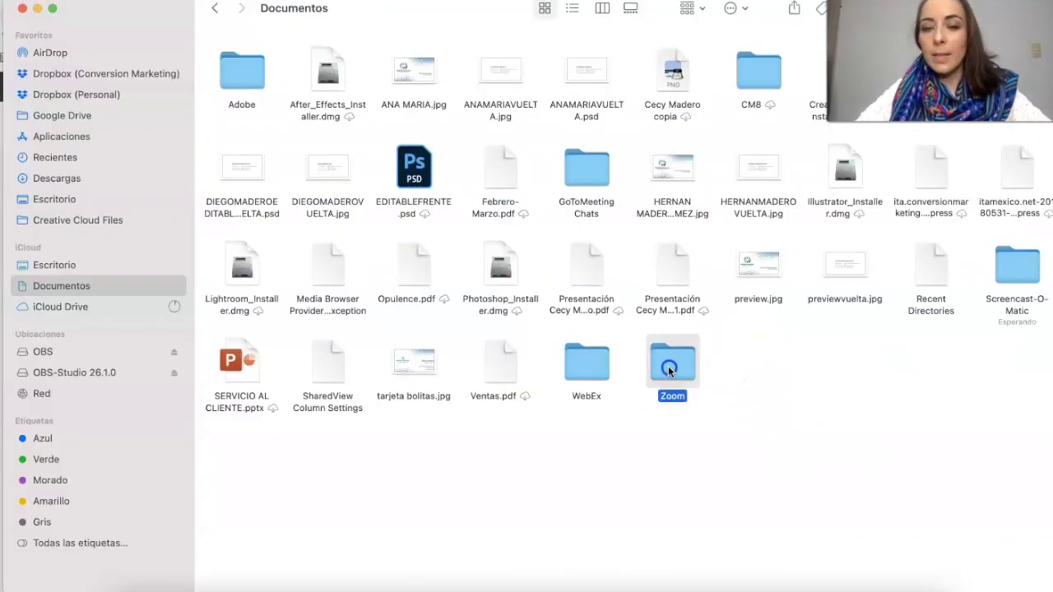
double_click(670, 368)
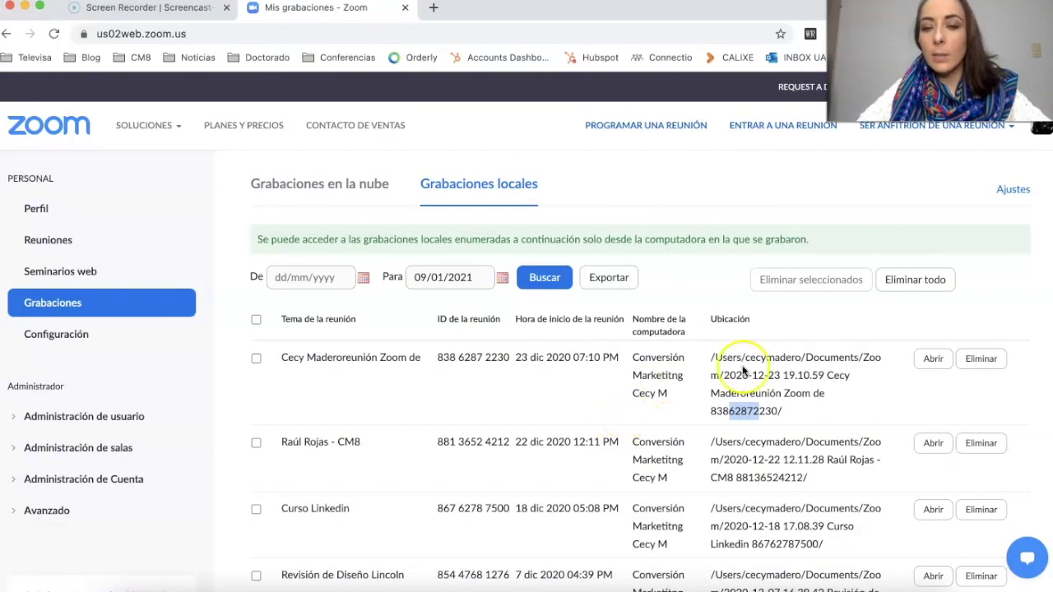
Inspect the 2020-12-23 recording folder with zoom_0.mp4, then return to the browser's local recordings.
left_click_drag(724, 376, 767, 376)
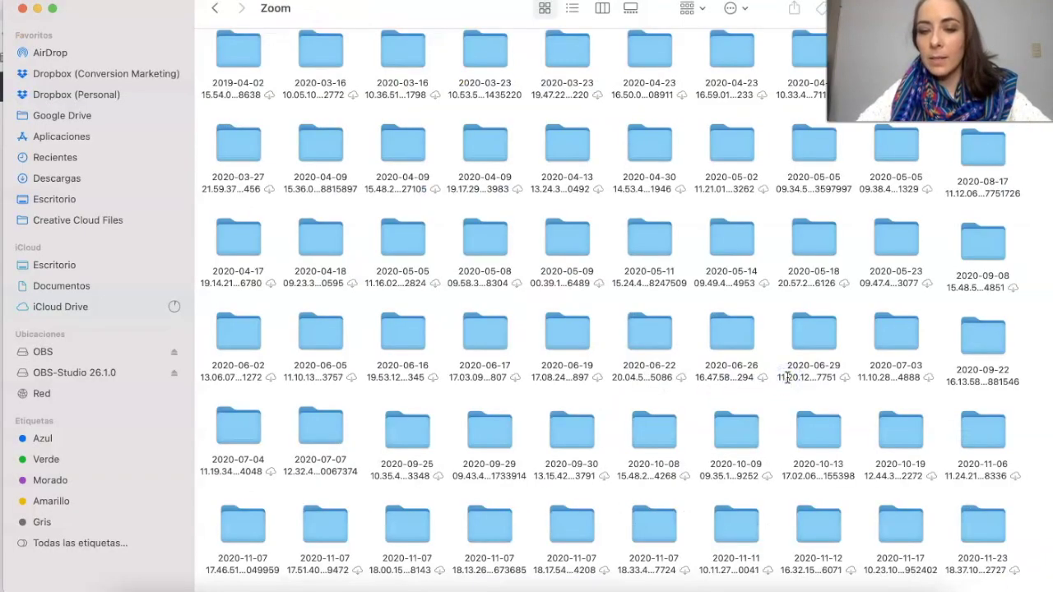
scroll(787, 374, "down", 5)
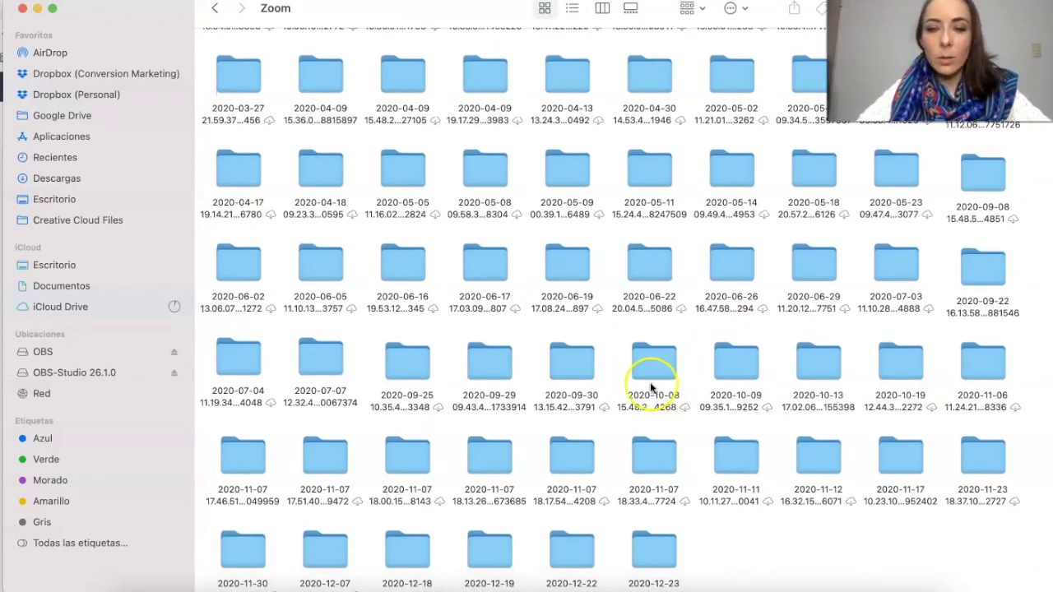
scroll(650, 382, "up", 1)
scroll(650, 382, "down", 2)
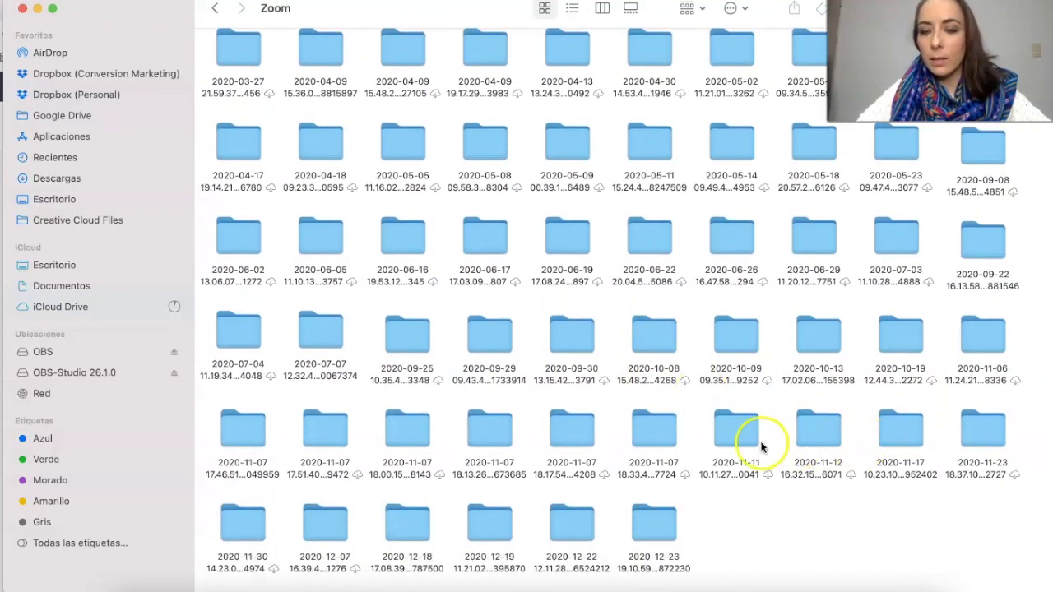
left_click(647, 526)
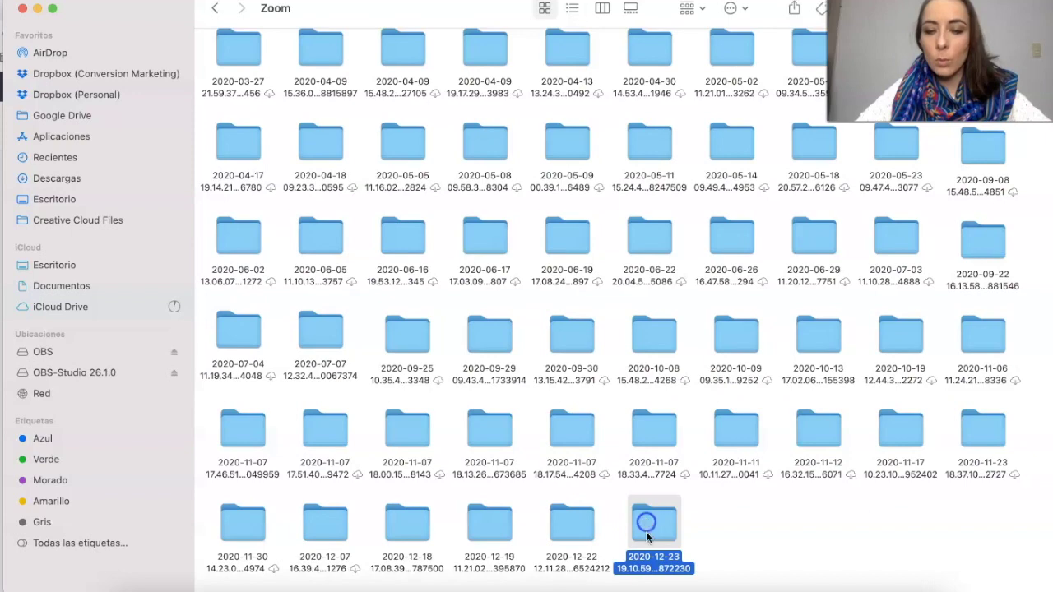
double_click(646, 526)
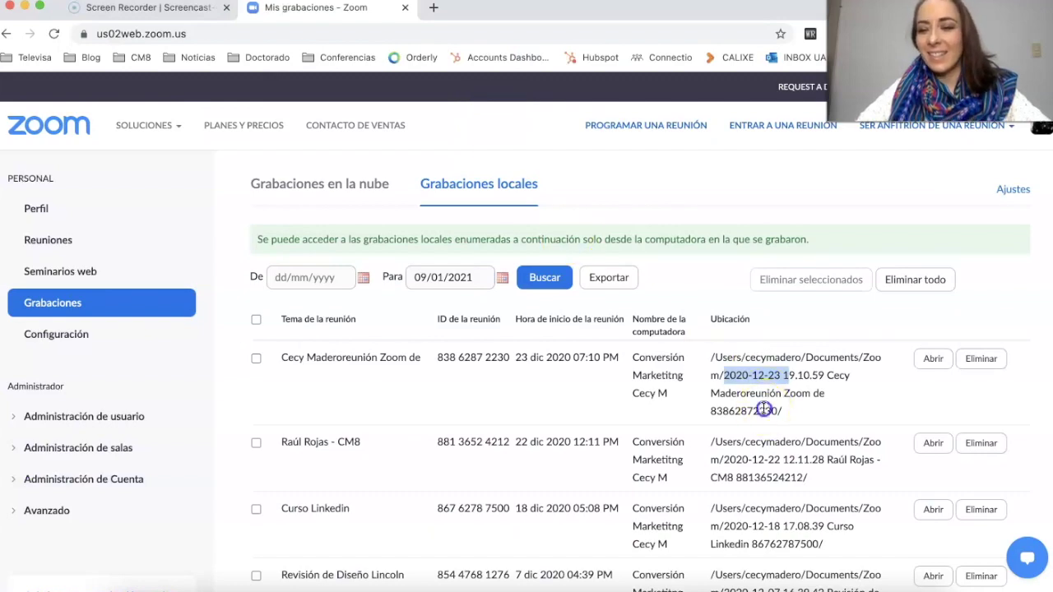
double_click(752, 410)
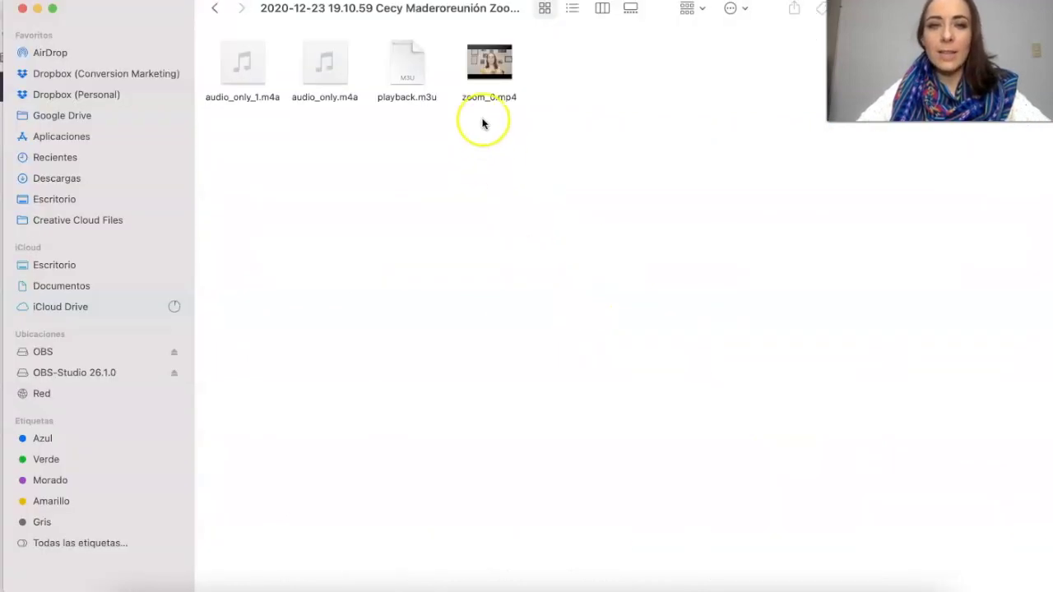
left_click(214, 8)
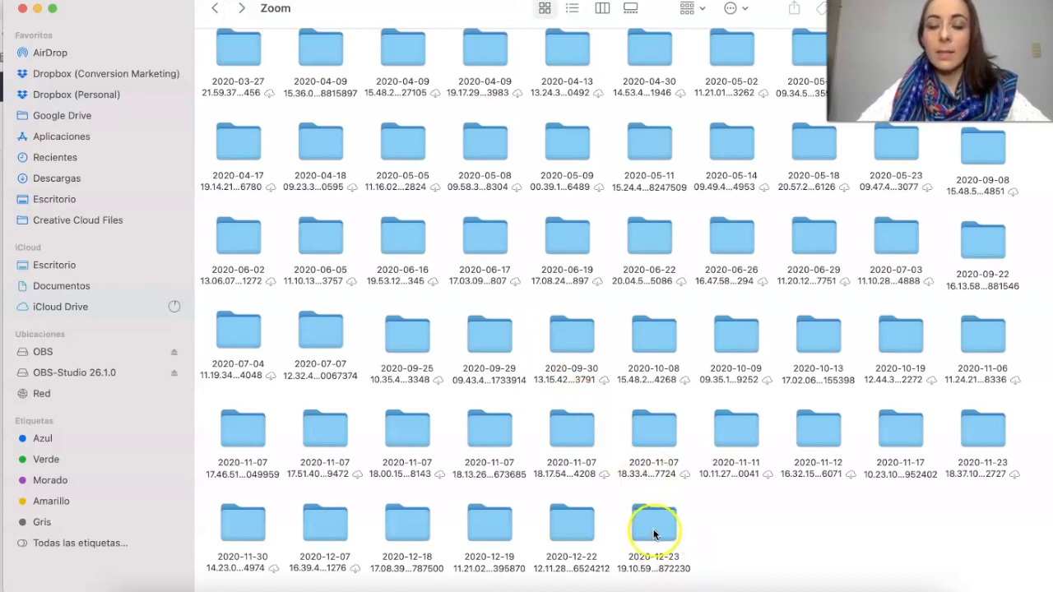
scroll(571, 336, "up", 3)
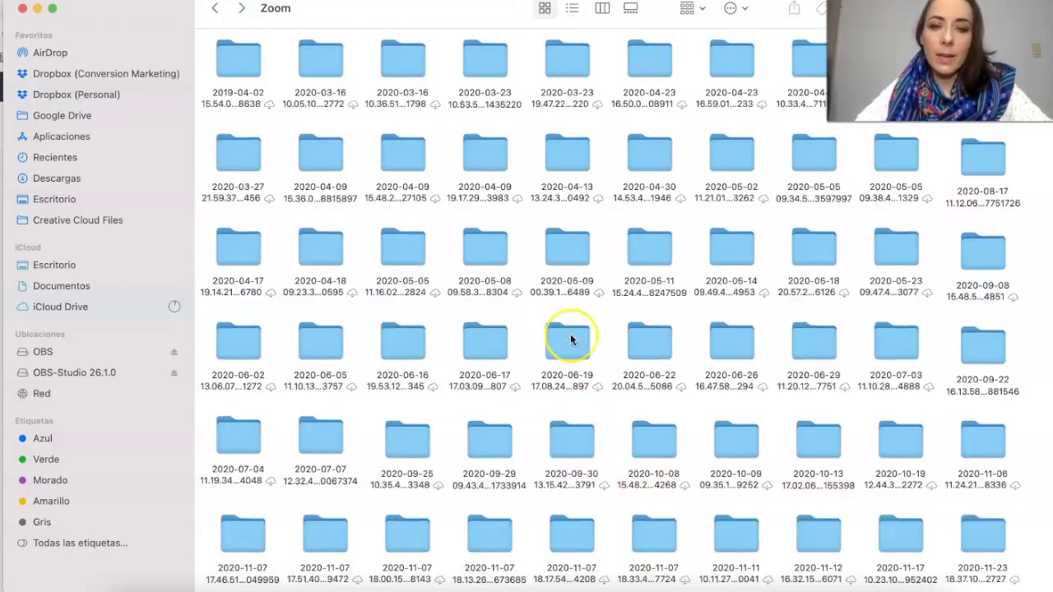
scroll(571, 339, "down", 3)
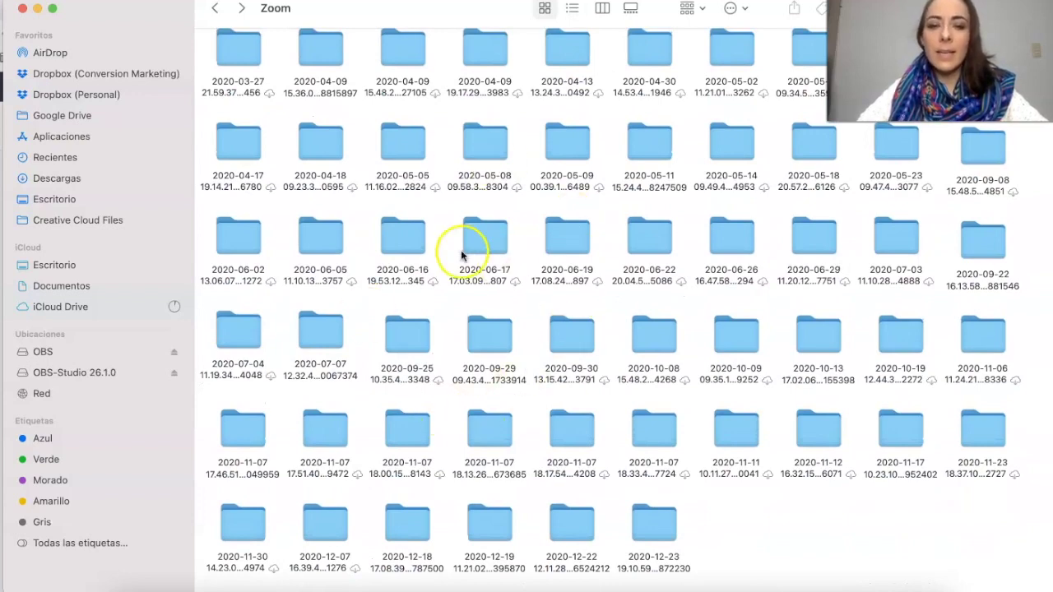
key("super+Tab")
scroll(394, 206, "down", 5)
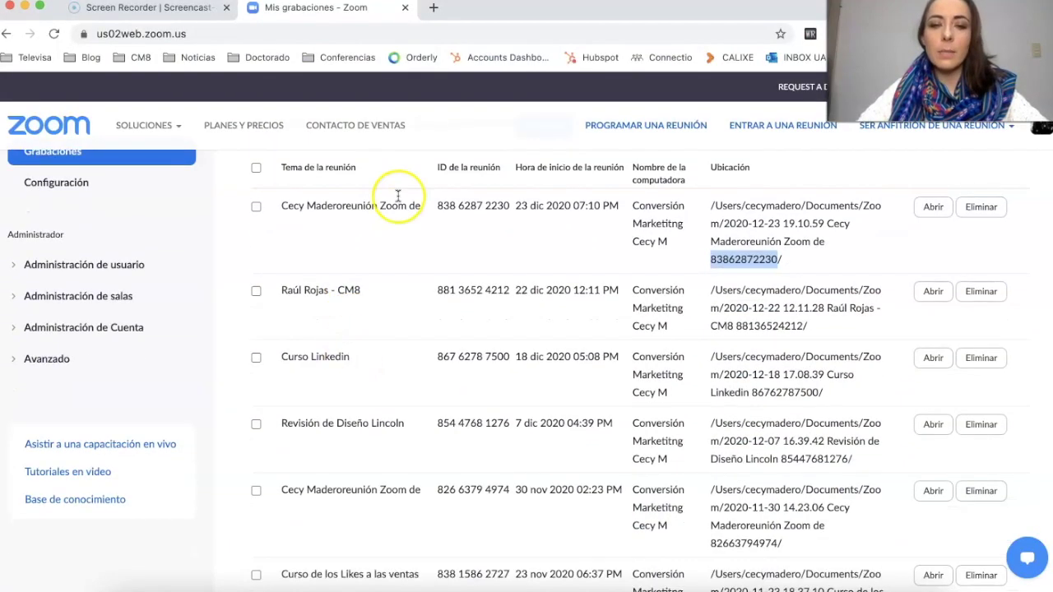
scroll(397, 196, "down", 15)
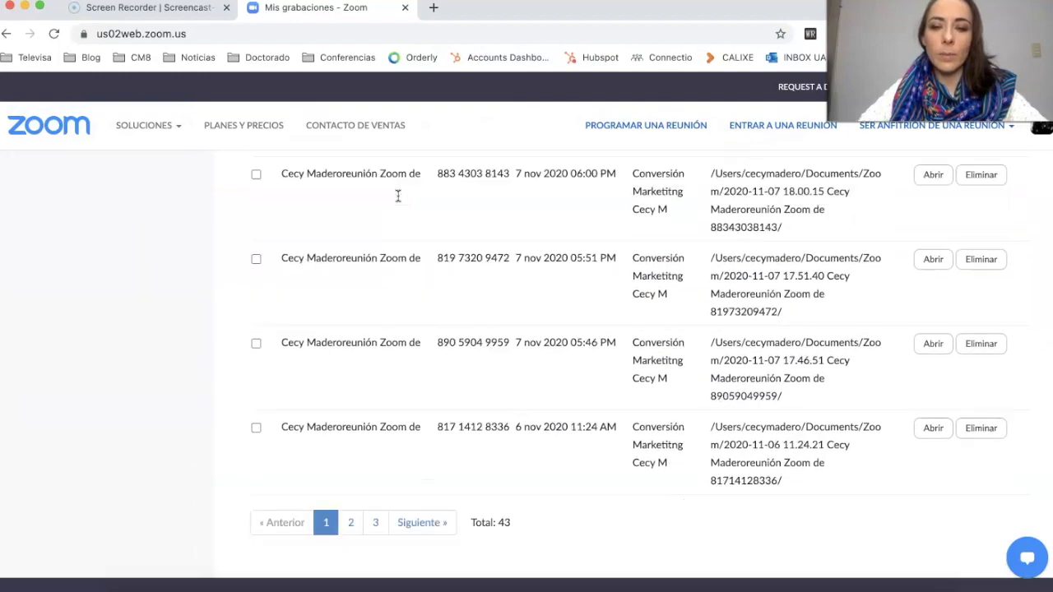
scroll(397, 196, "up", 5)
scroll(398, 196, "up", 10)
scroll(452, 214, "down", 15)
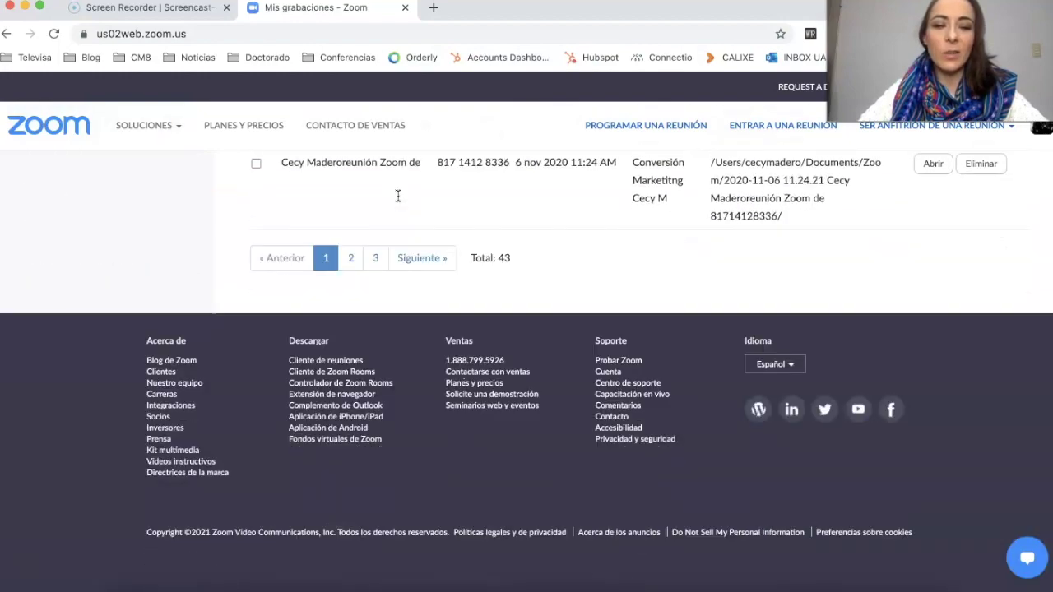
left_click(506, 220)
scroll(502, 234, "up", 10)
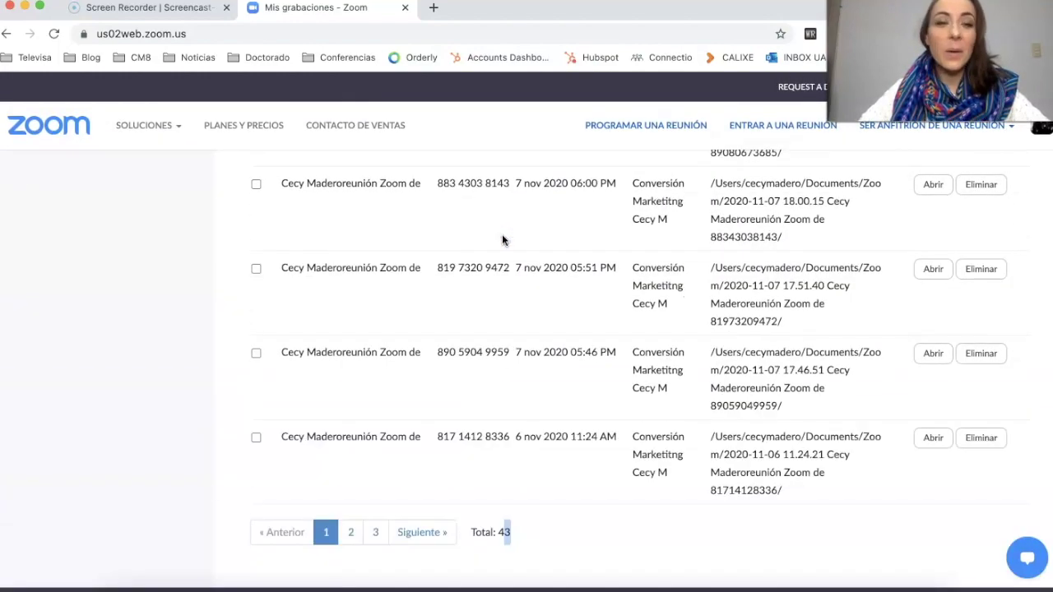
scroll(502, 236, "up", 5)
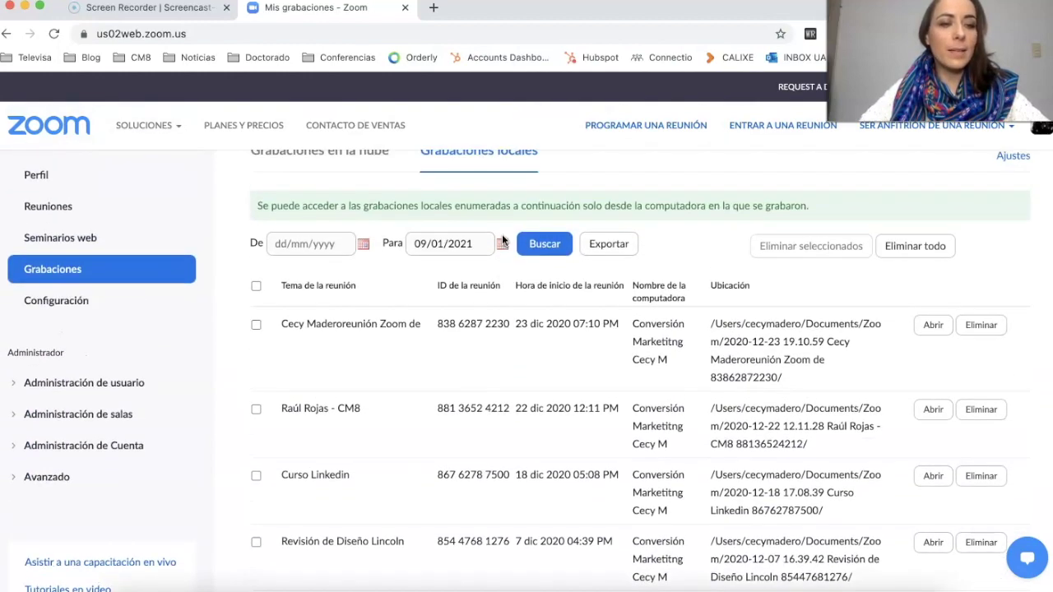
Open Configuración and scroll through the Seguridad and Programar reunión settings.
left_click(121, 307)
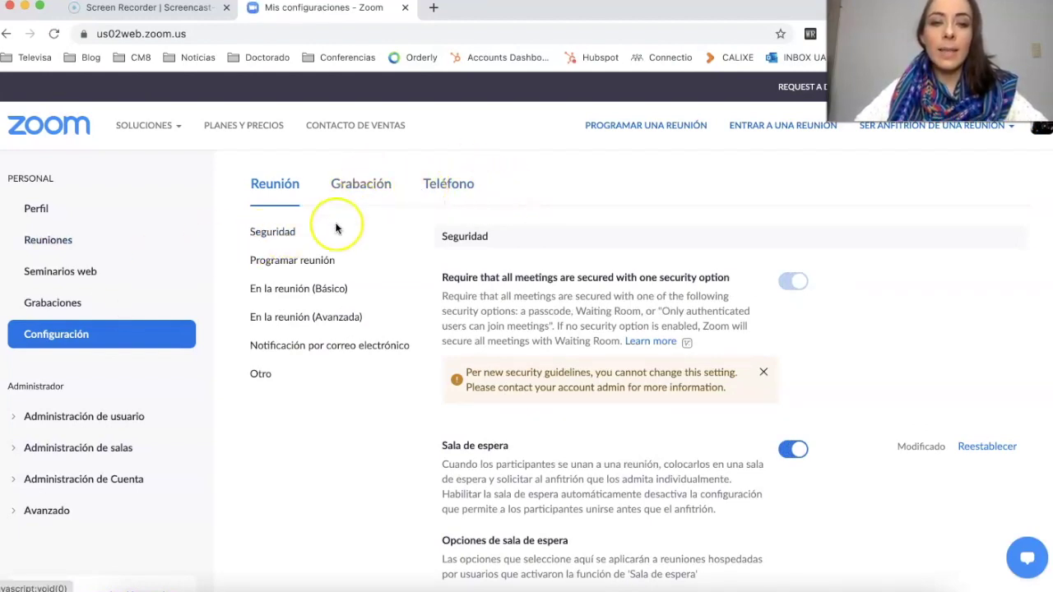
scroll(495, 282, "down", 1)
scroll(495, 282, "down", 5)
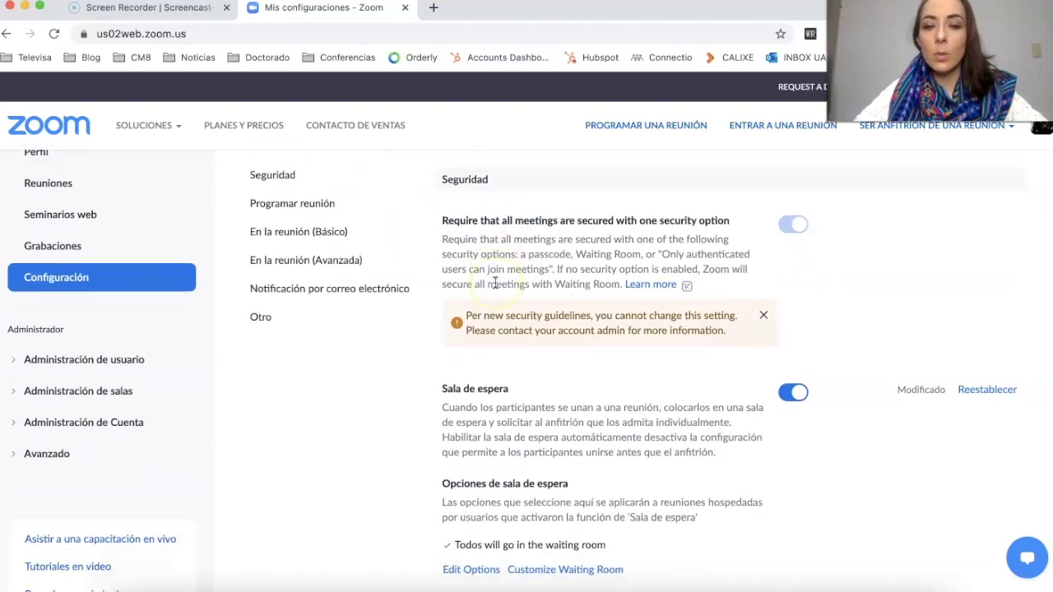
scroll(688, 282, "down", 5)
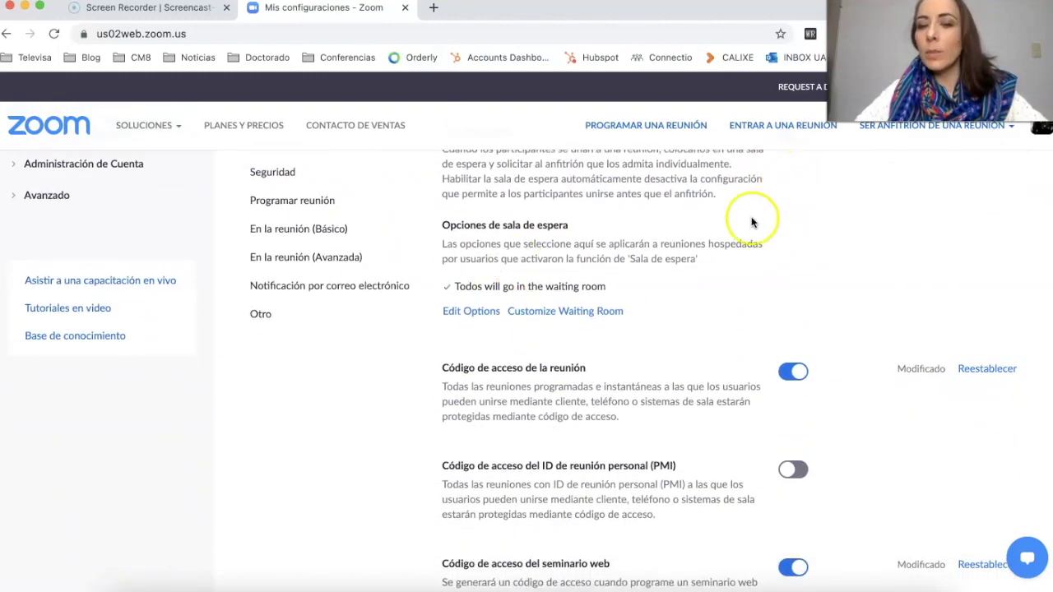
scroll(689, 282, "down", 4)
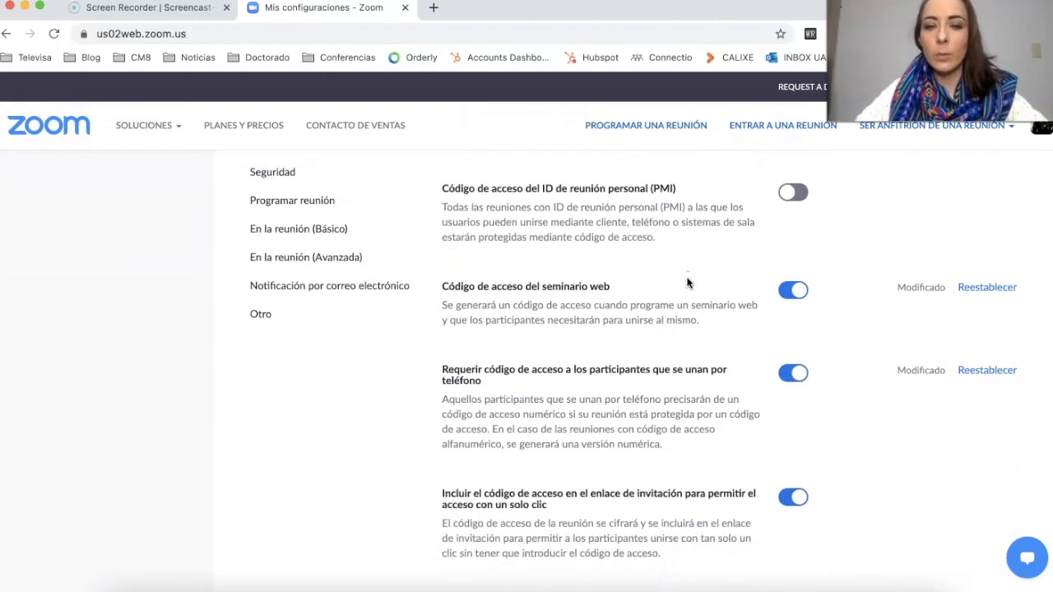
scroll(689, 282, "down", 3)
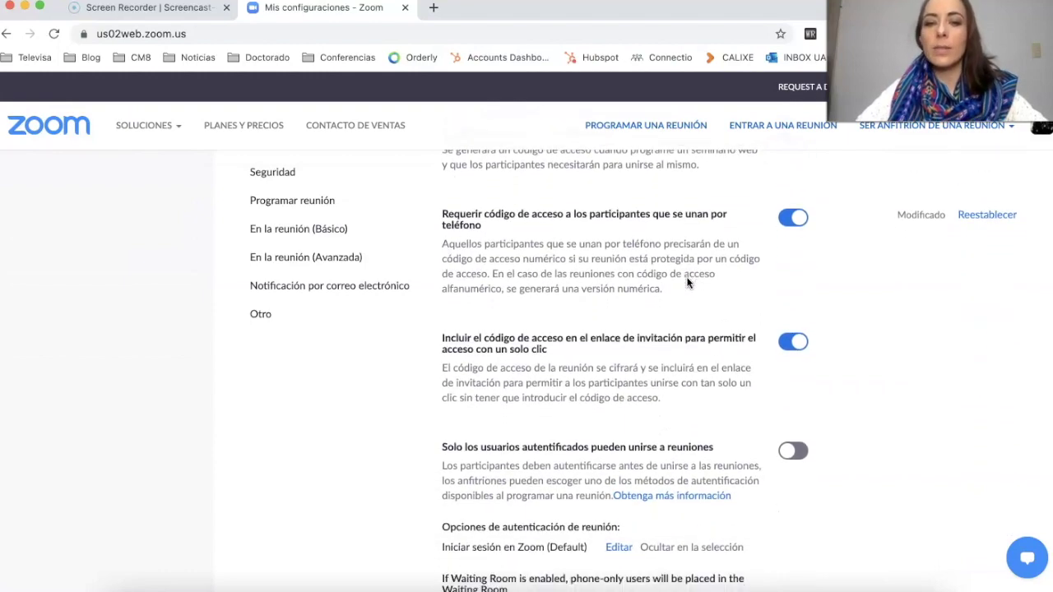
scroll(688, 282, "down", 4)
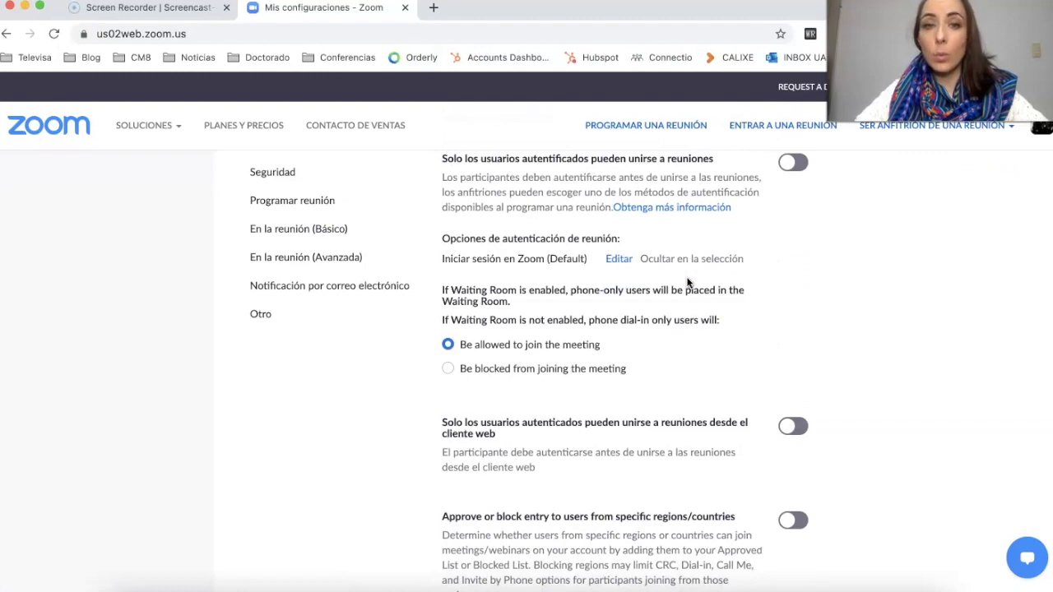
scroll(688, 282, "down", 5)
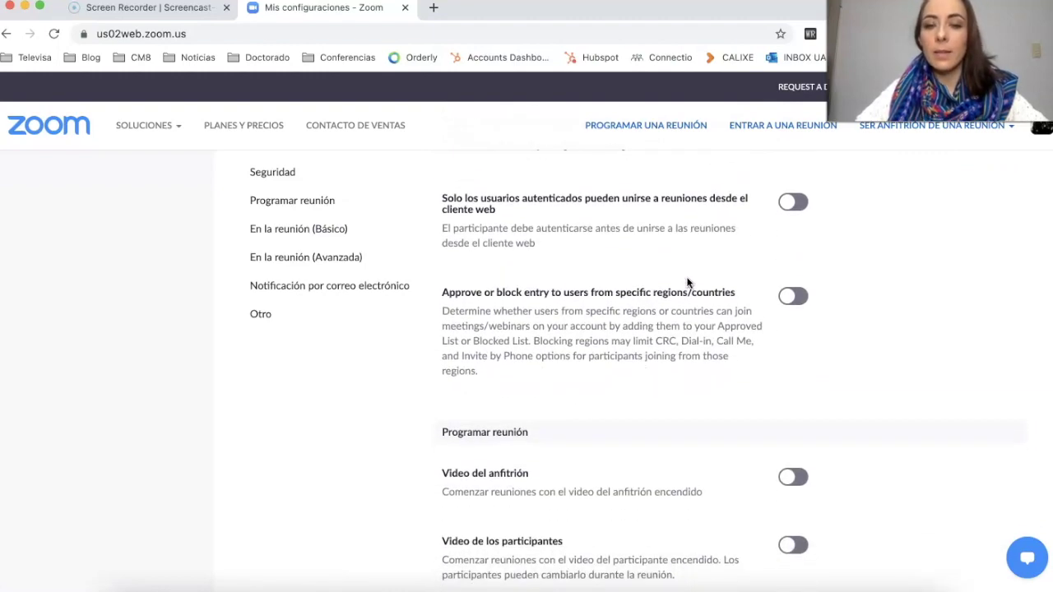
scroll(688, 282, "down", 5)
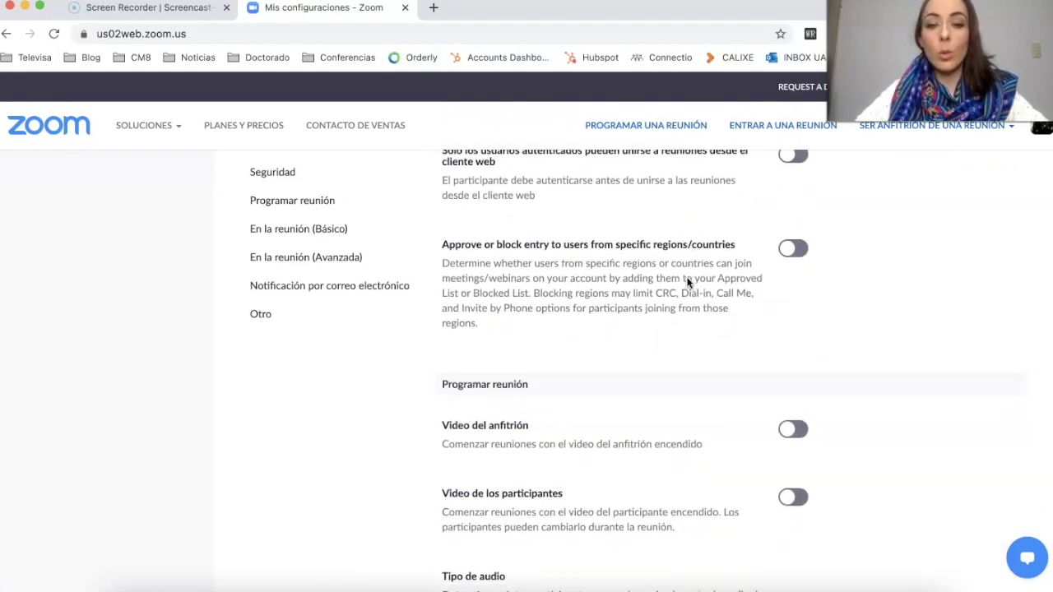
scroll(689, 282, "down", 2)
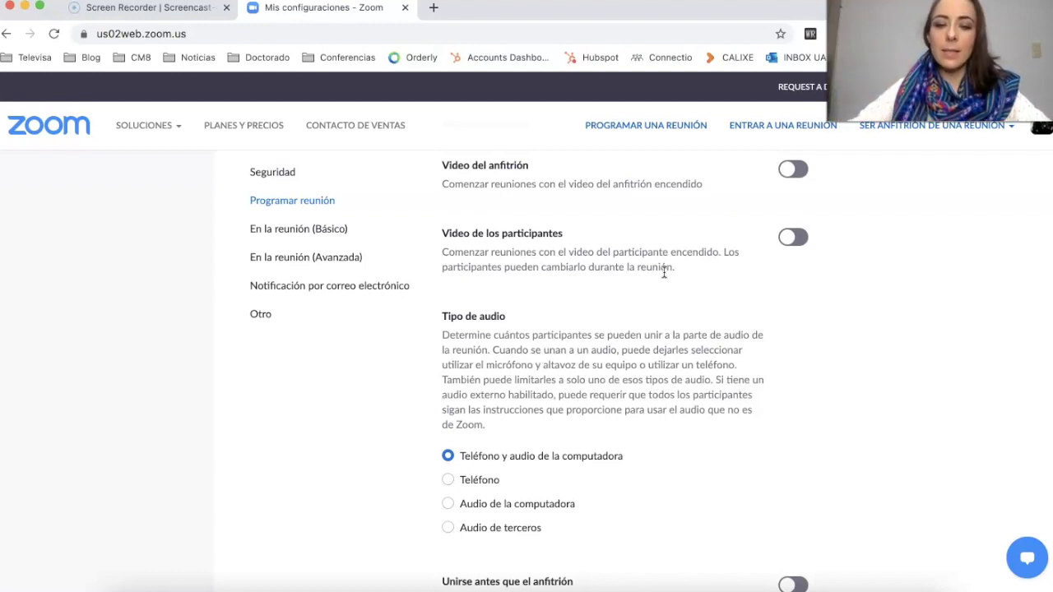
Scroll through En la reunión (Básico), where Pizarra and Control remoto are on.
scroll(664, 271, "down", 4)
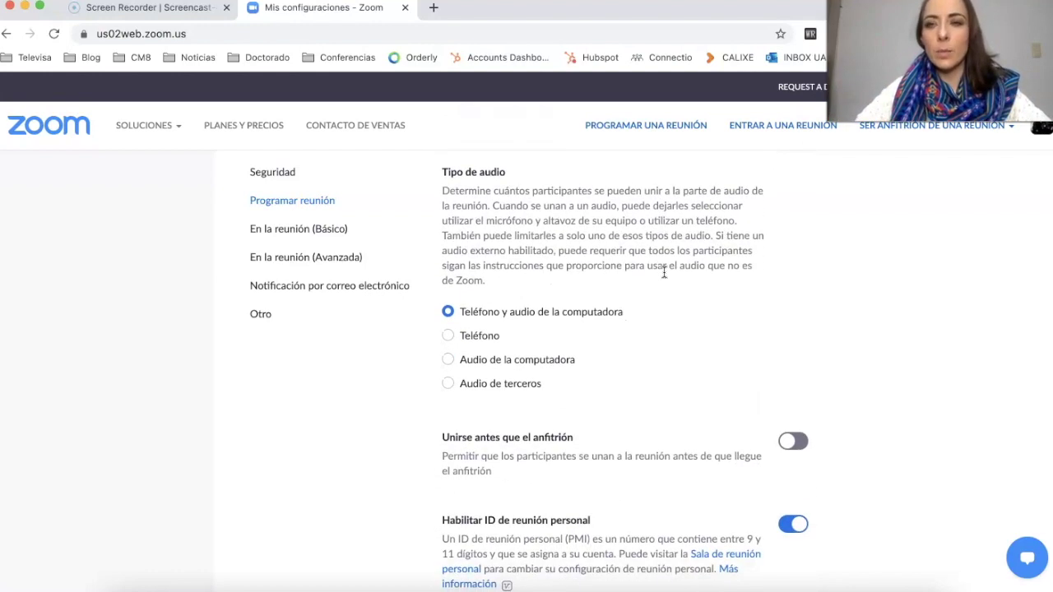
scroll(664, 272, "down", 1)
scroll(663, 271, "down", 7)
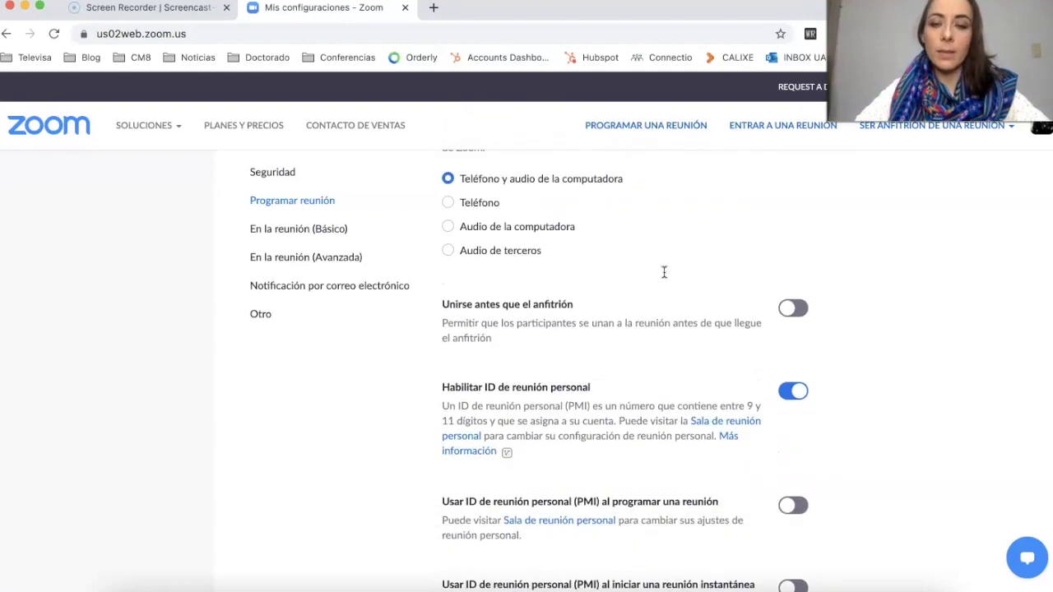
scroll(619, 272, "down", 13)
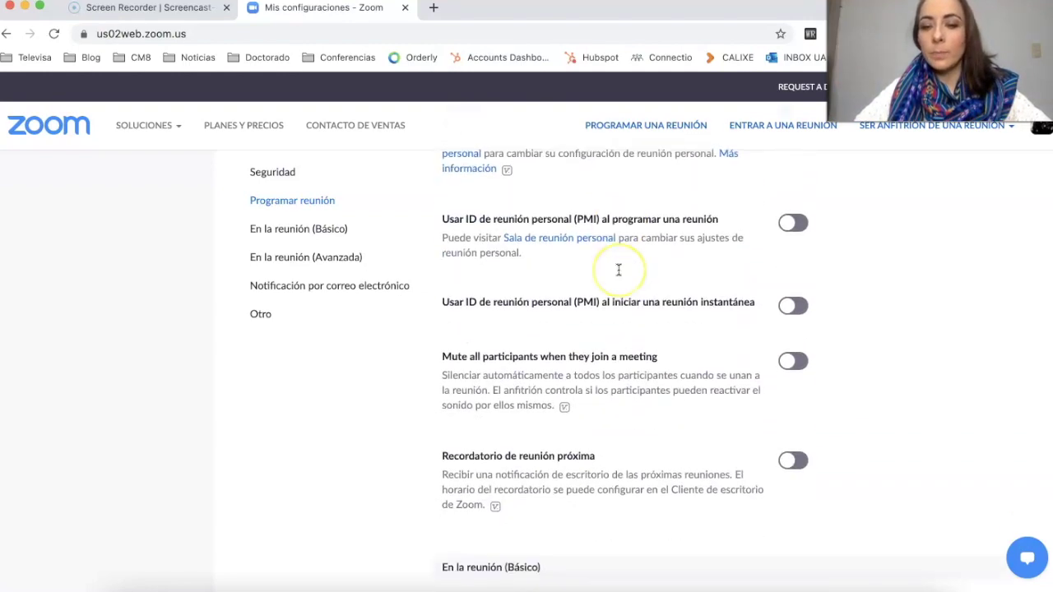
scroll(619, 270, "down", 15)
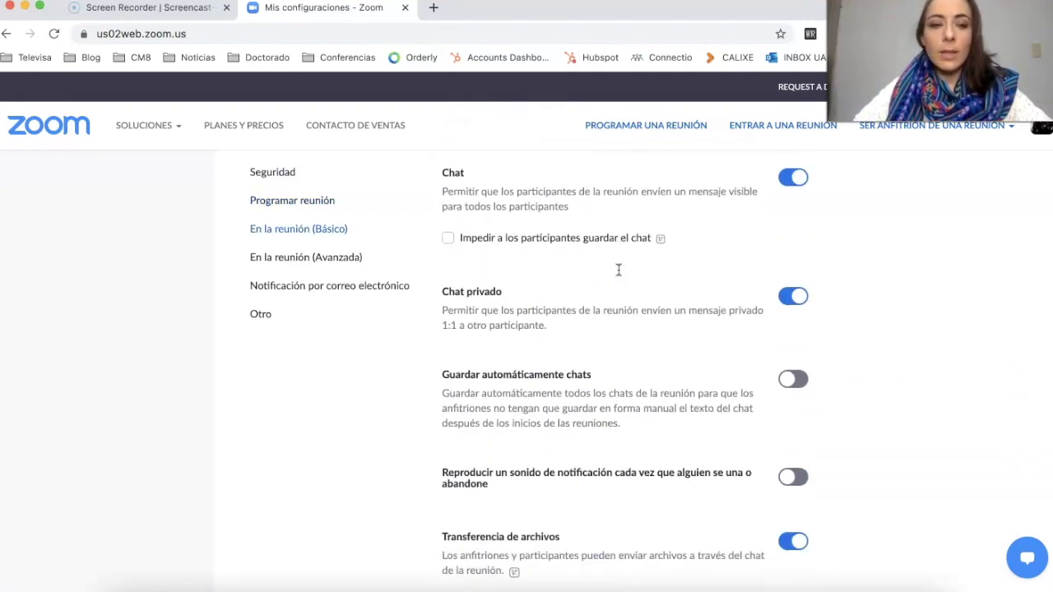
scroll(619, 270, "down", 15)
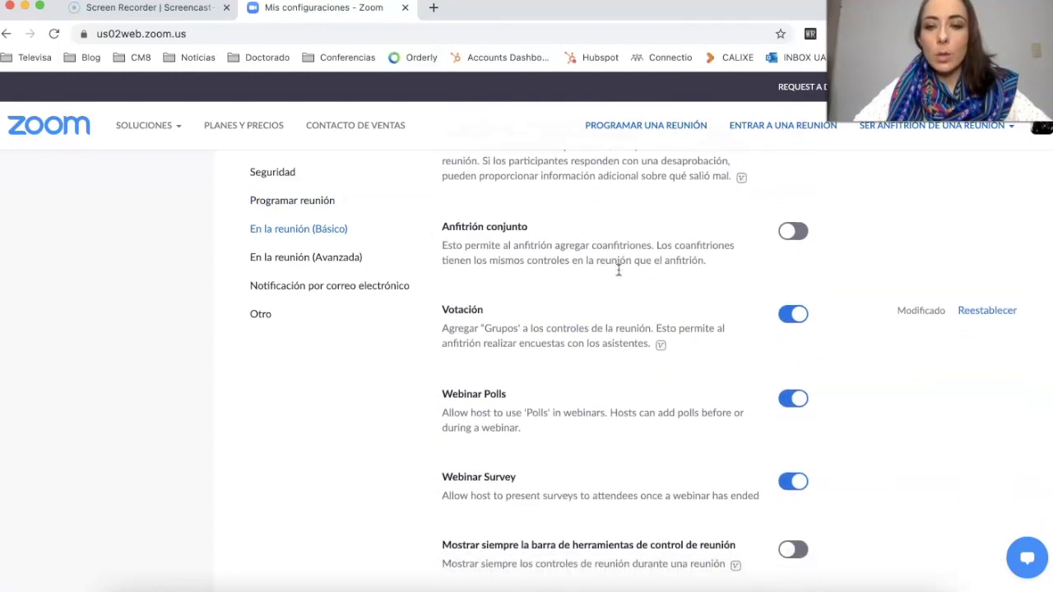
scroll(618, 271, "down", 12)
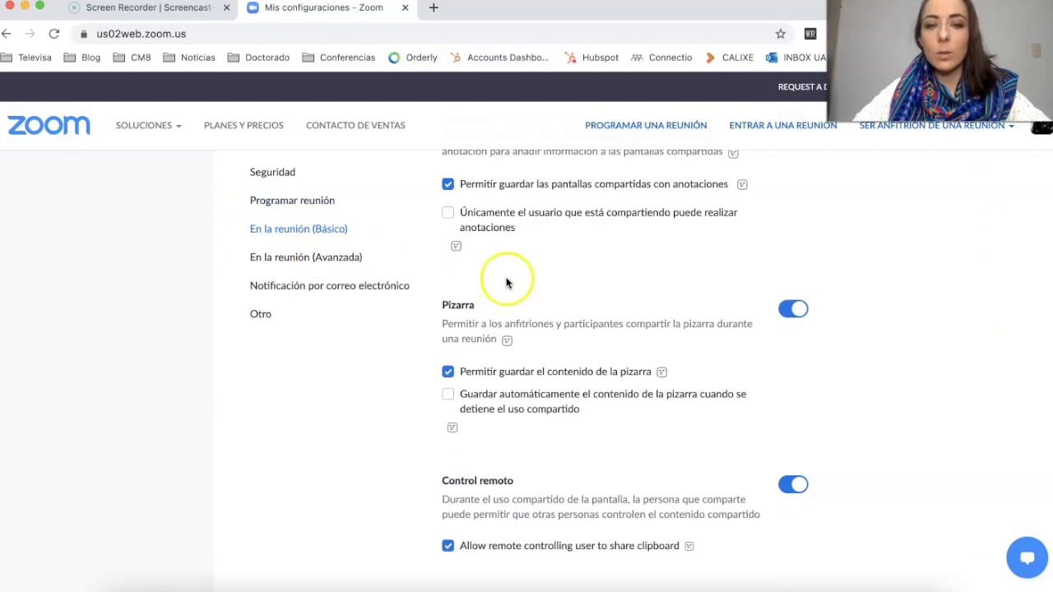
scroll(506, 280, "down", 11)
scroll(506, 282, "up", 10)
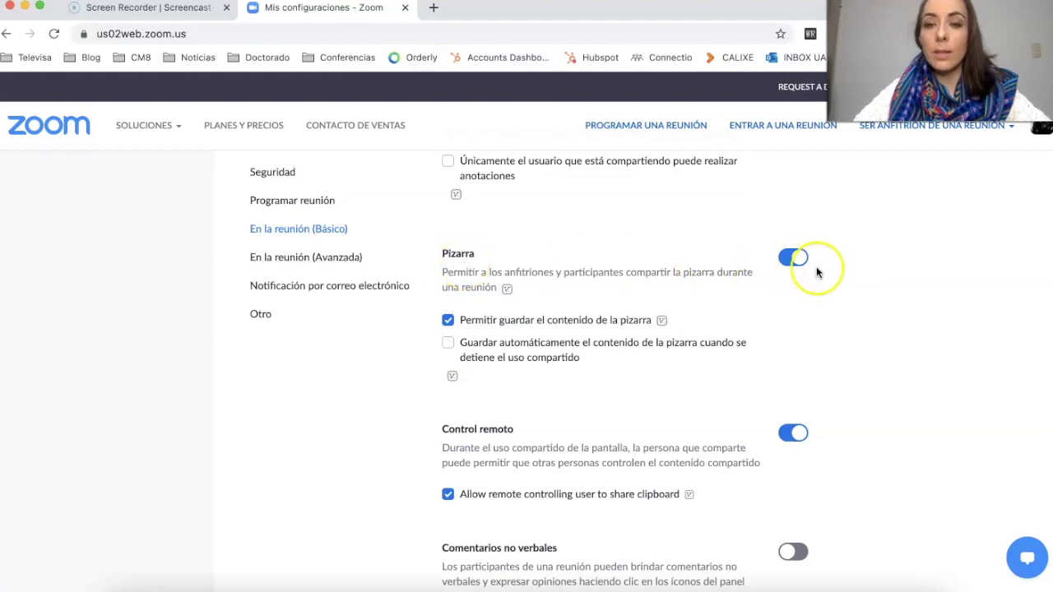
Switch Pizarra off and back on, then auto-save whiteboard content as PNG when sharing stops.
left_click(792, 257)
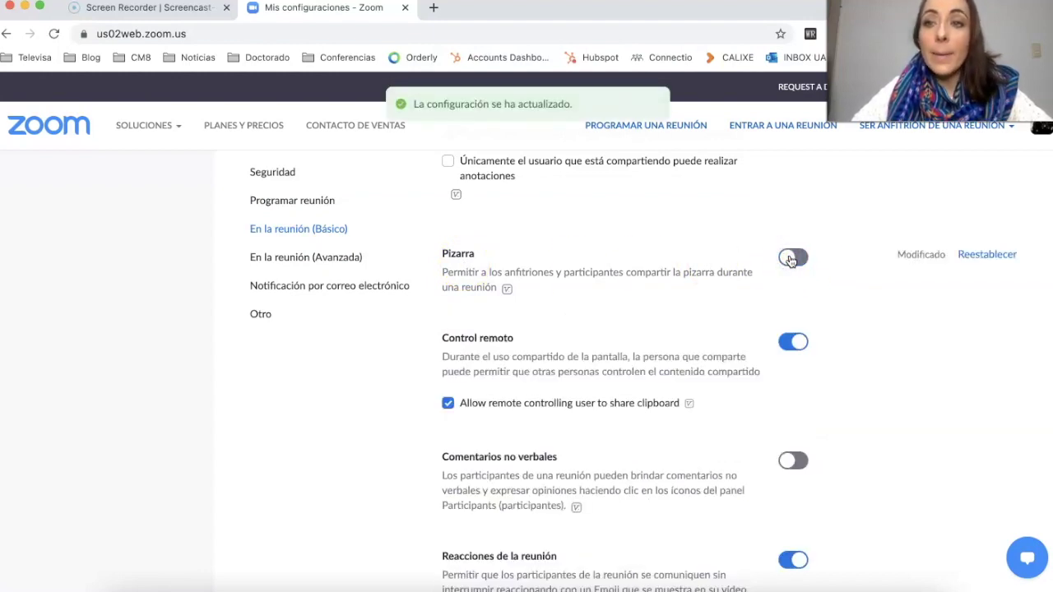
left_click(798, 261)
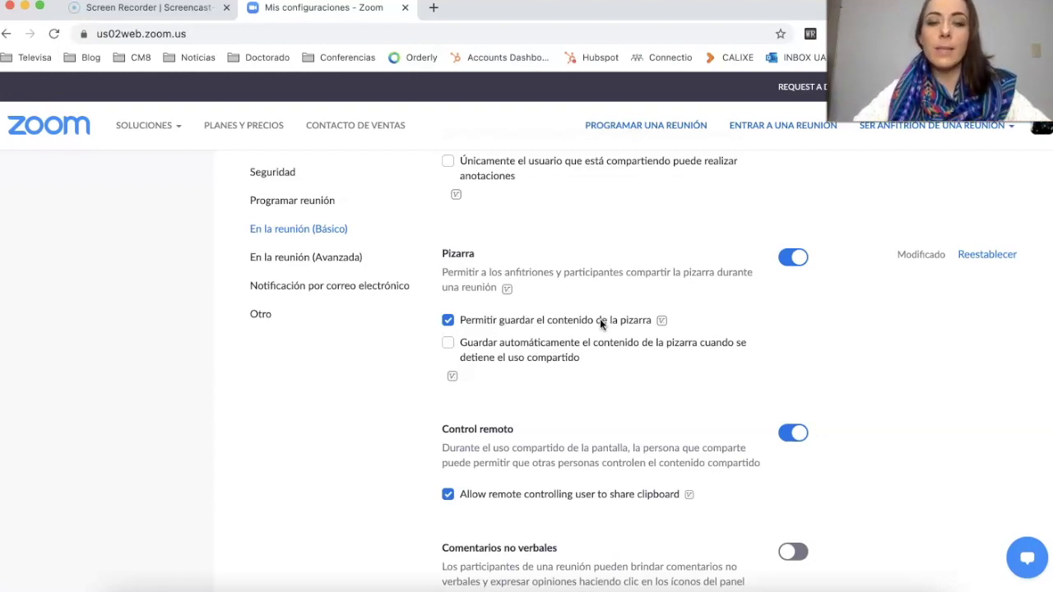
left_click(540, 352)
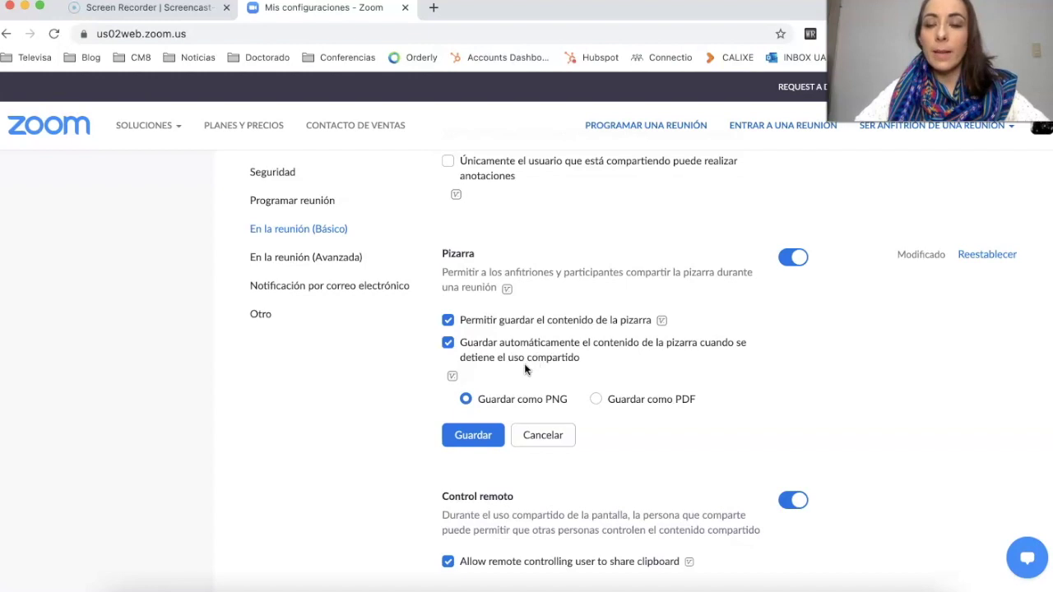
left_click(474, 436)
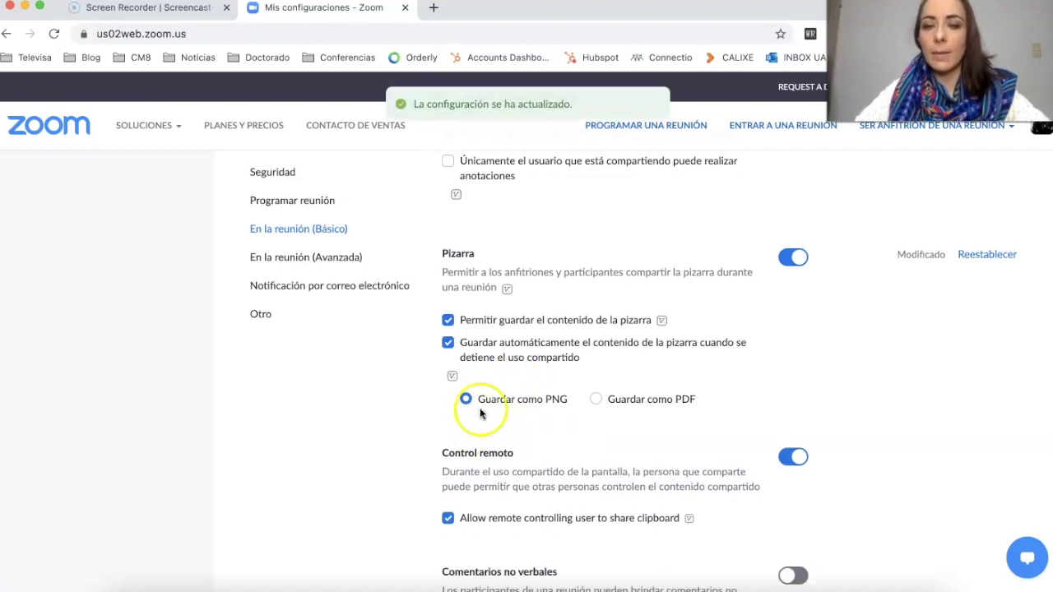
scroll(482, 403, "down", 4)
scroll(482, 403, "down", 3)
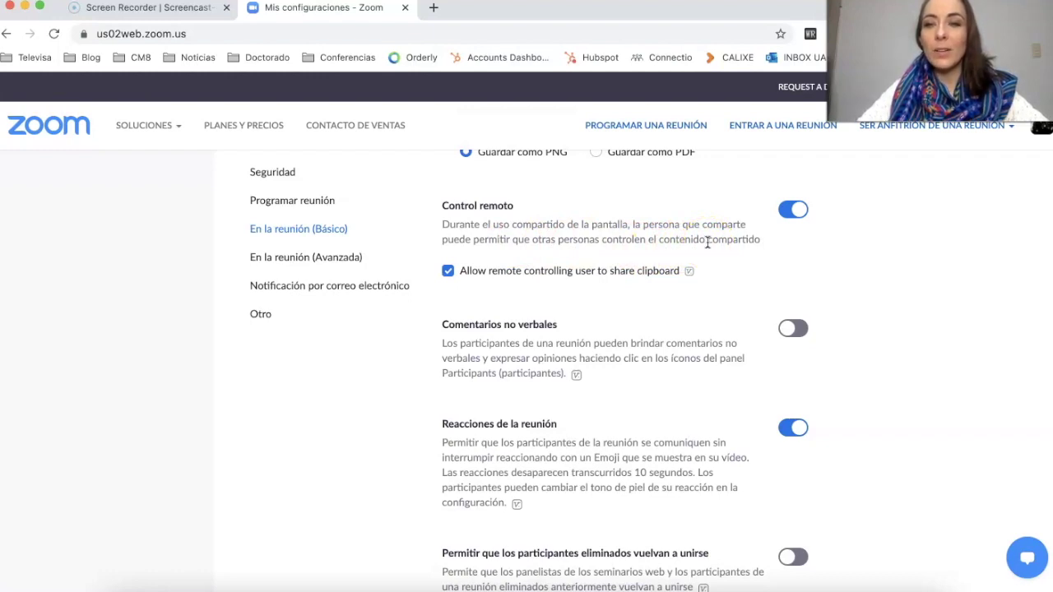
Switch off Control remoto so participants cannot remotely control shared screens.
scroll(706, 241, "up", 3)
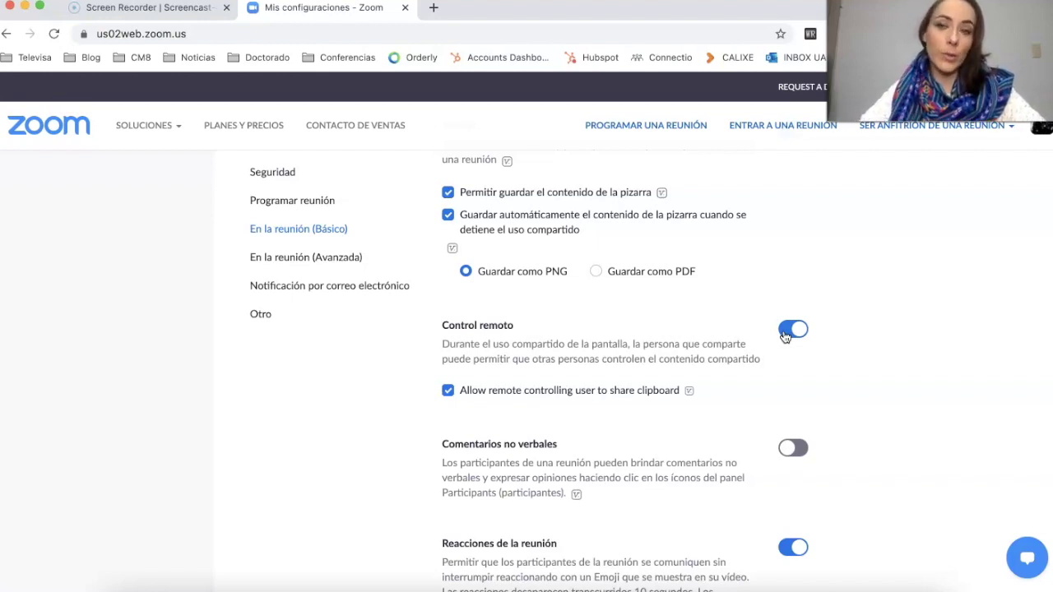
left_click(785, 333)
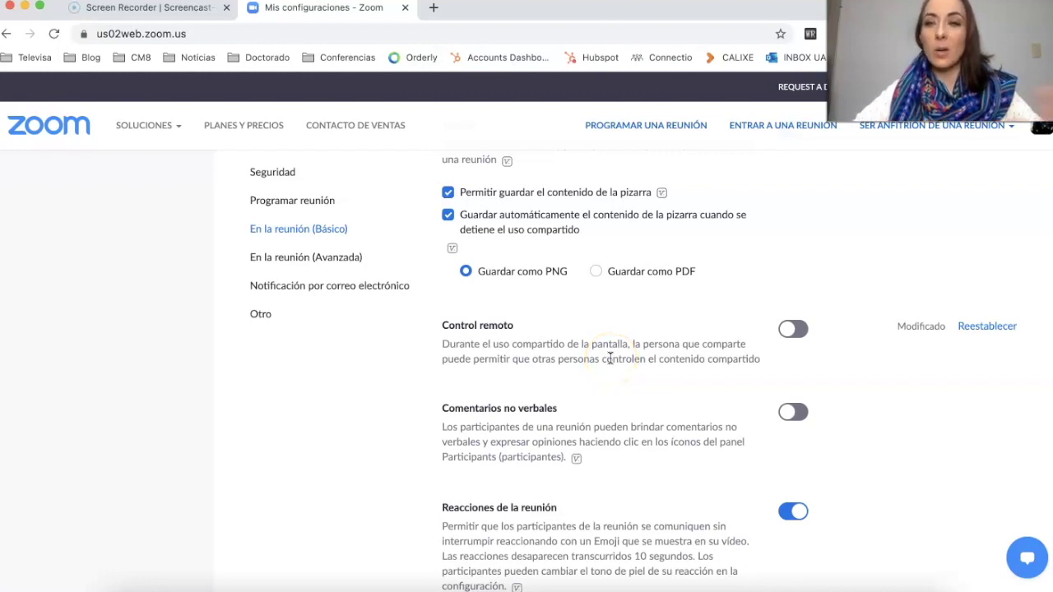
scroll(609, 357, "down", 3)
scroll(609, 357, "down", 2)
left_click(580, 331)
scroll(578, 329, "down", 4)
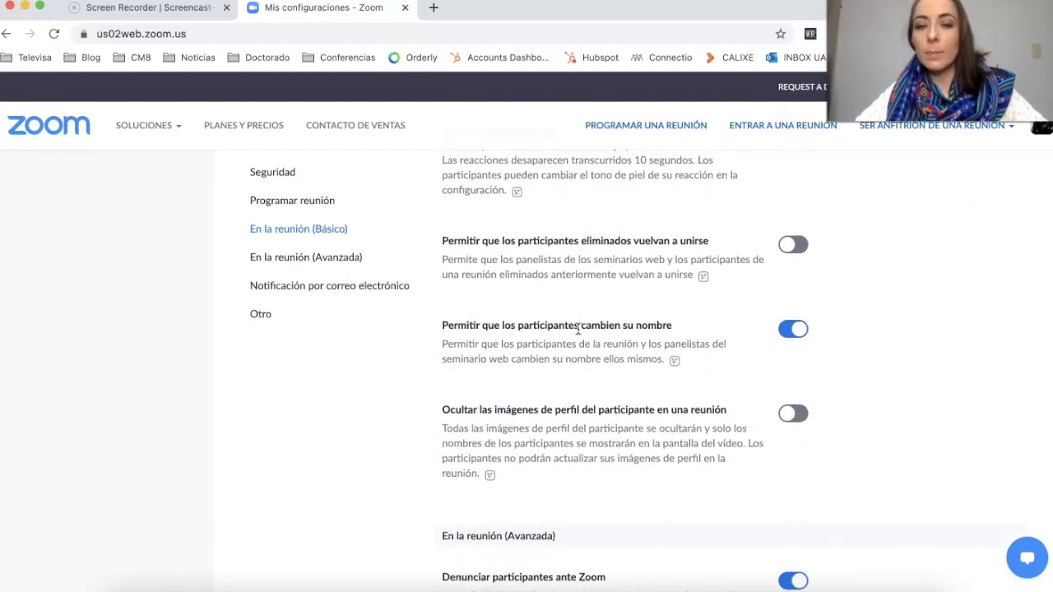
scroll(682, 239, "down", 2)
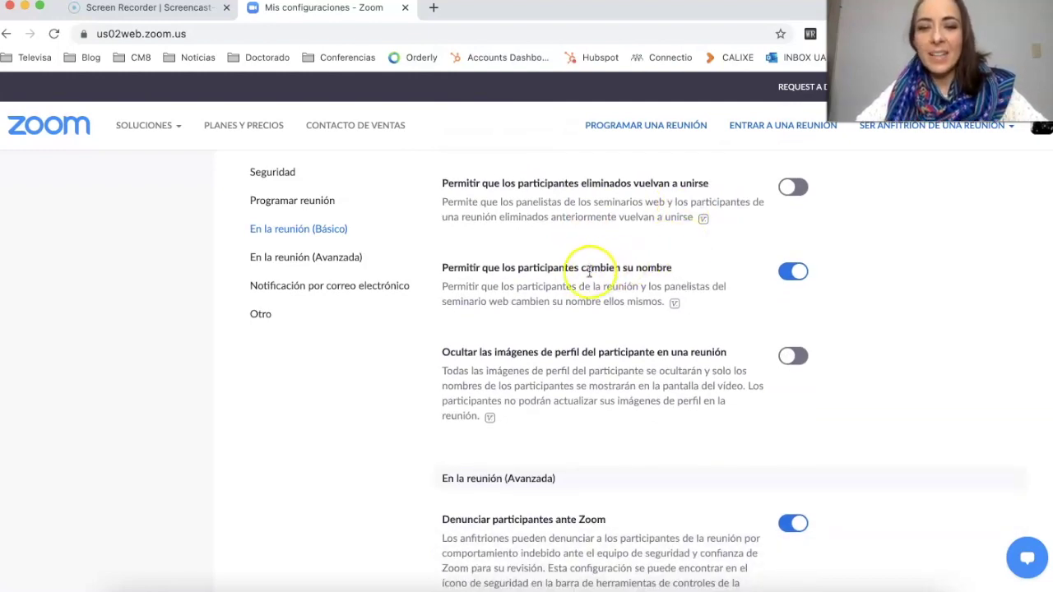
scroll(601, 283, "down", 1)
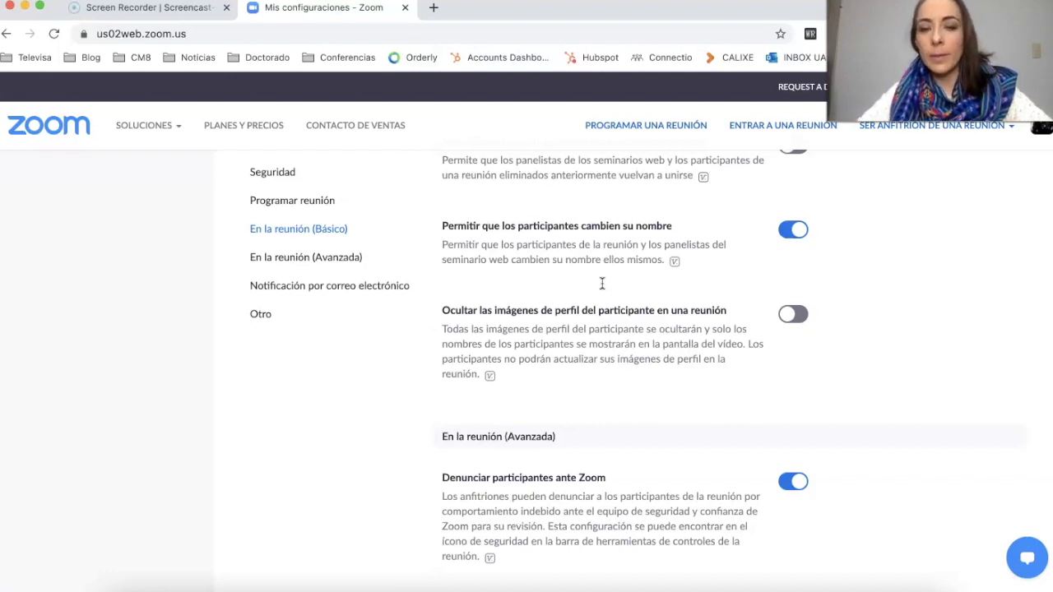
scroll(601, 283, "down", 7)
scroll(601, 283, "down", 2)
scroll(601, 283, "up", 3)
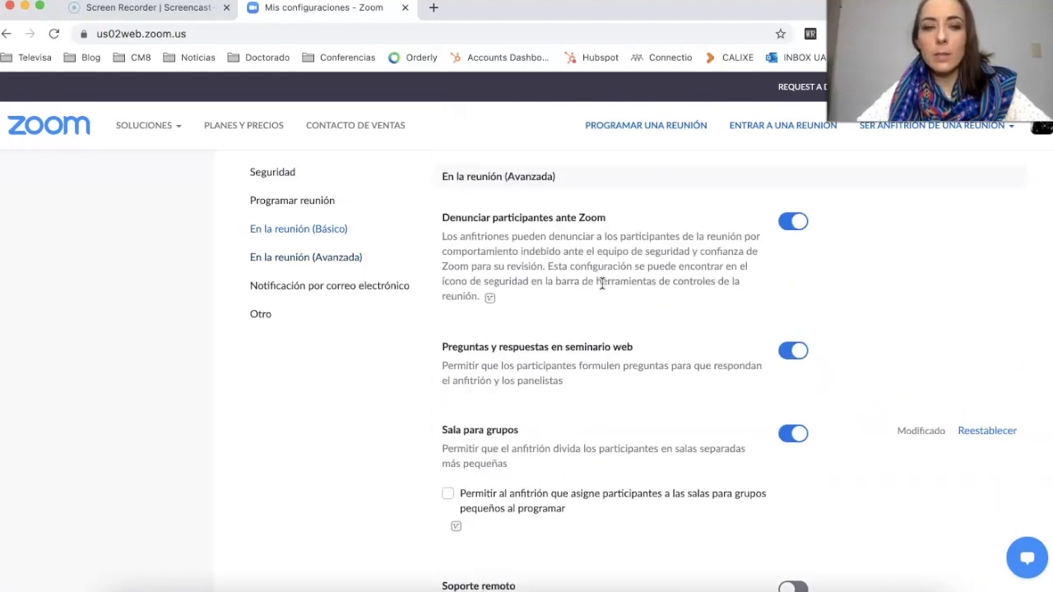
triple_click(631, 211)
scroll(604, 253, "down", 1)
scroll(603, 253, "down", 1)
left_click_drag(442, 304, 621, 300)
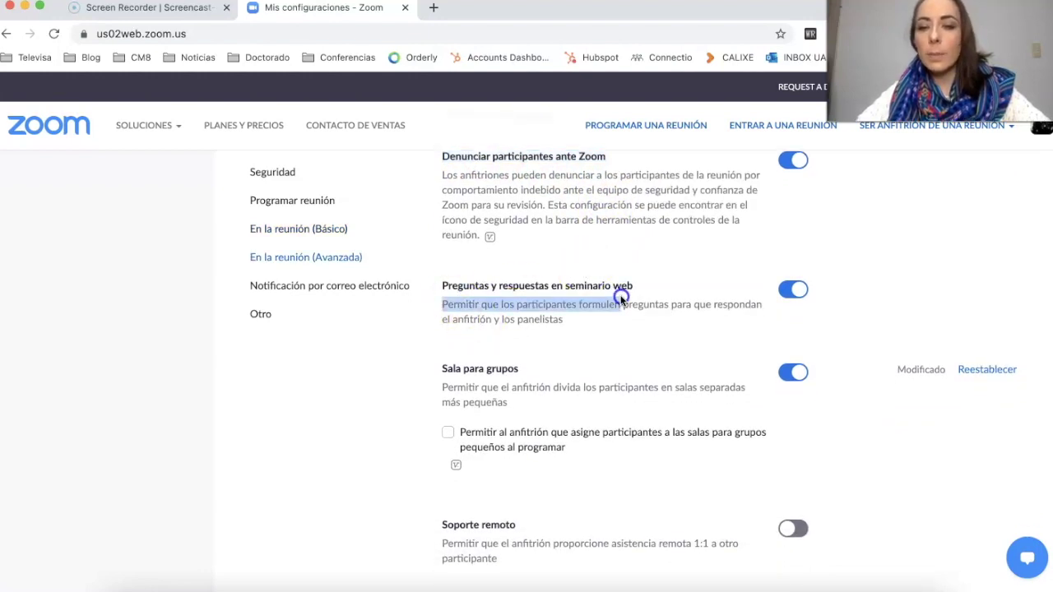
left_click(647, 333)
scroll(624, 333, "down", 1)
scroll(624, 334, "down", 3)
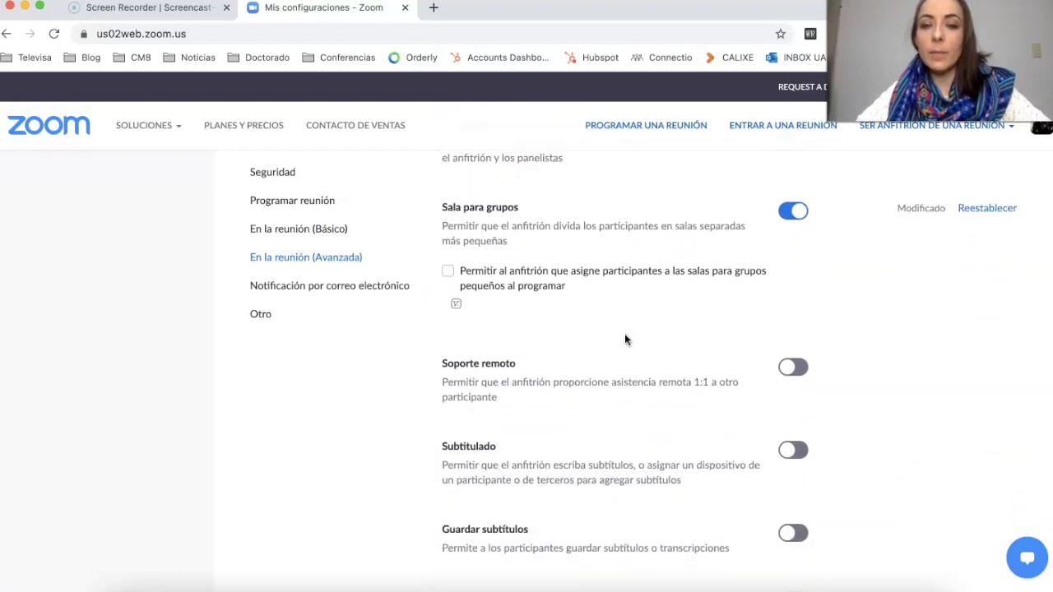
left_click_drag(435, 228, 505, 230)
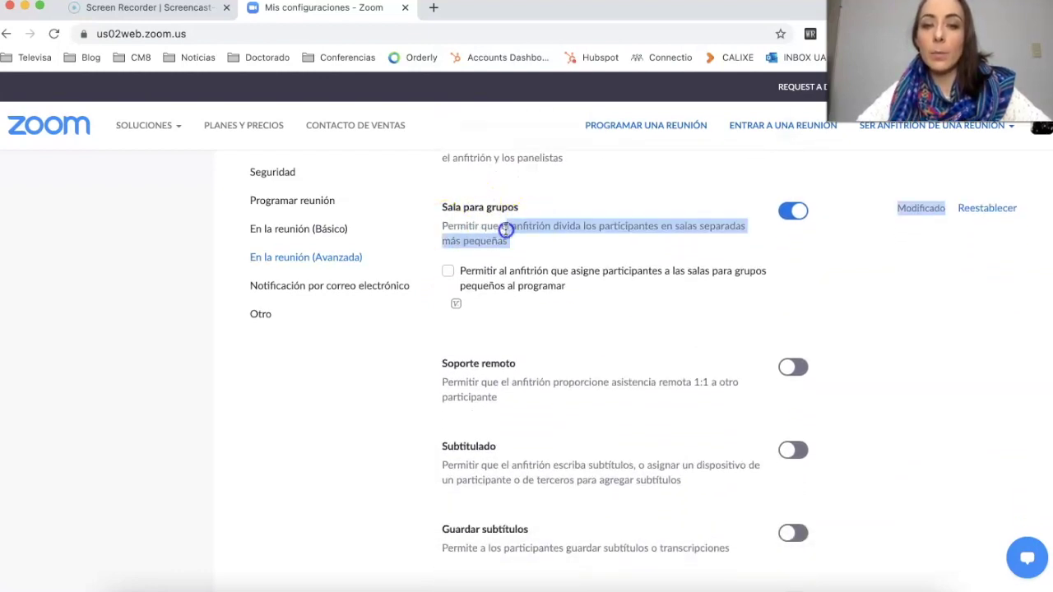
triple_click(474, 222)
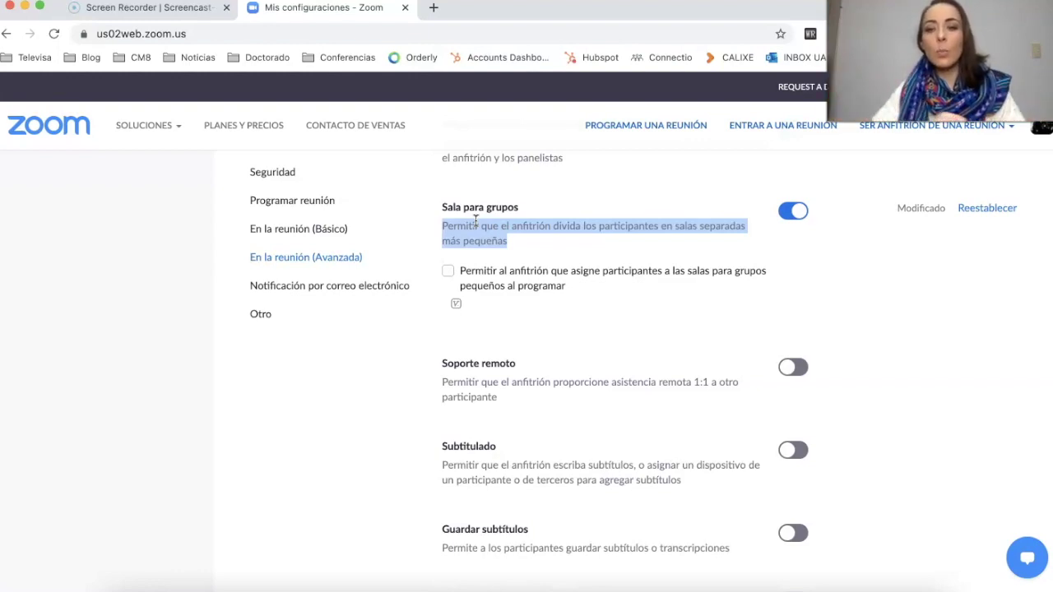
Enable 'Permitir al anfitrión que asigne participantes' under Breakout room and save it.
left_click(448, 271)
left_click(475, 354)
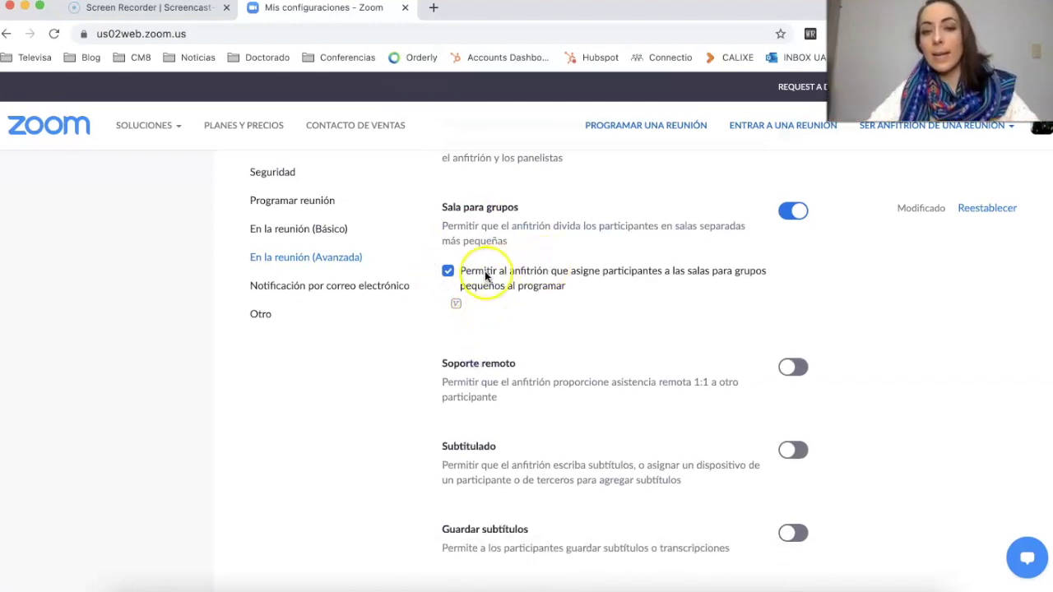
left_click(527, 284)
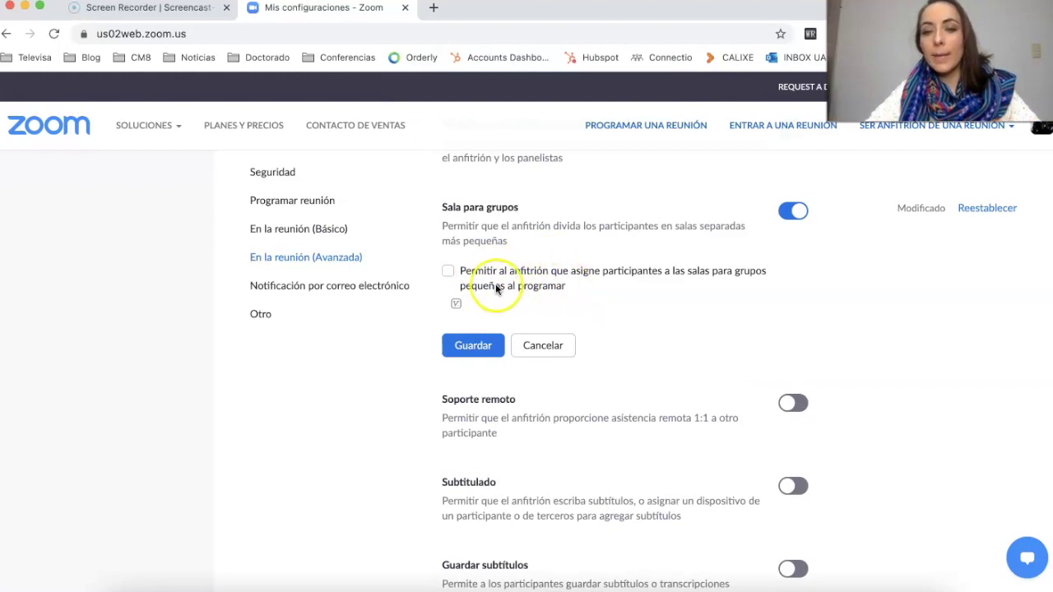
left_click(465, 272)
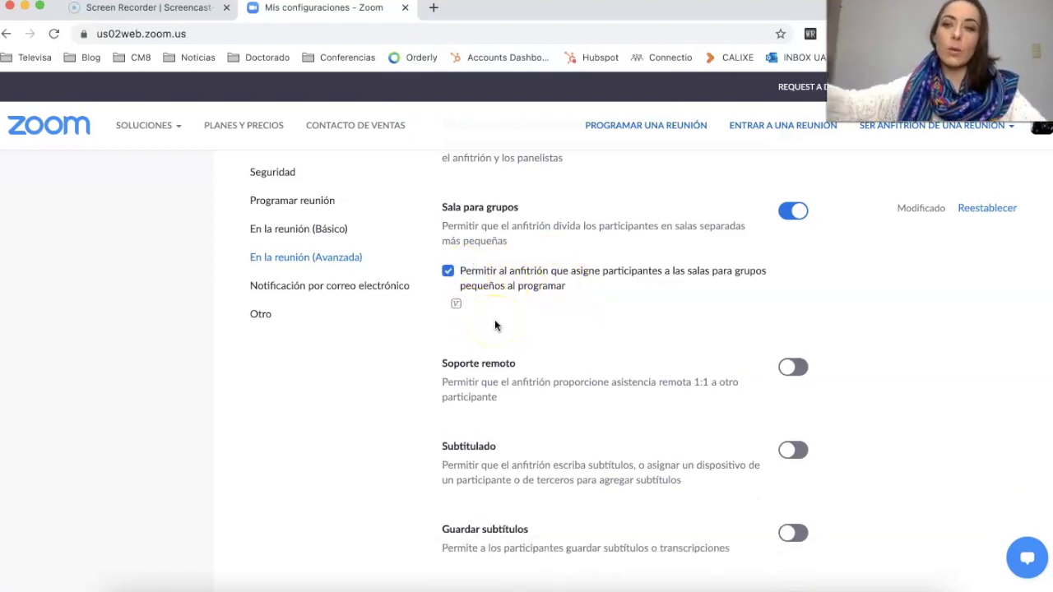
scroll(494, 325, "down", 3)
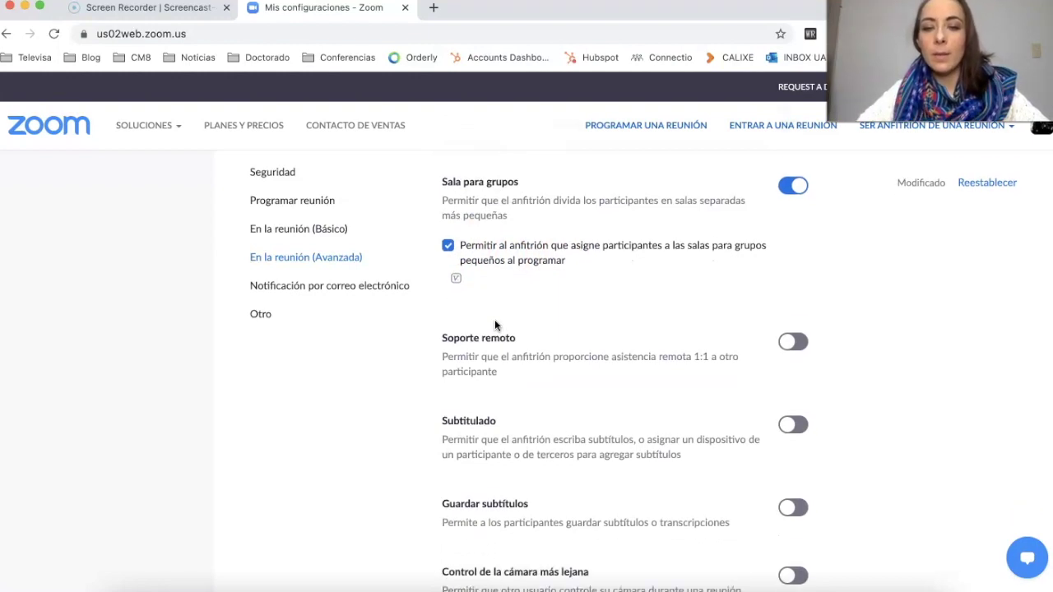
scroll(494, 321, "down", 1)
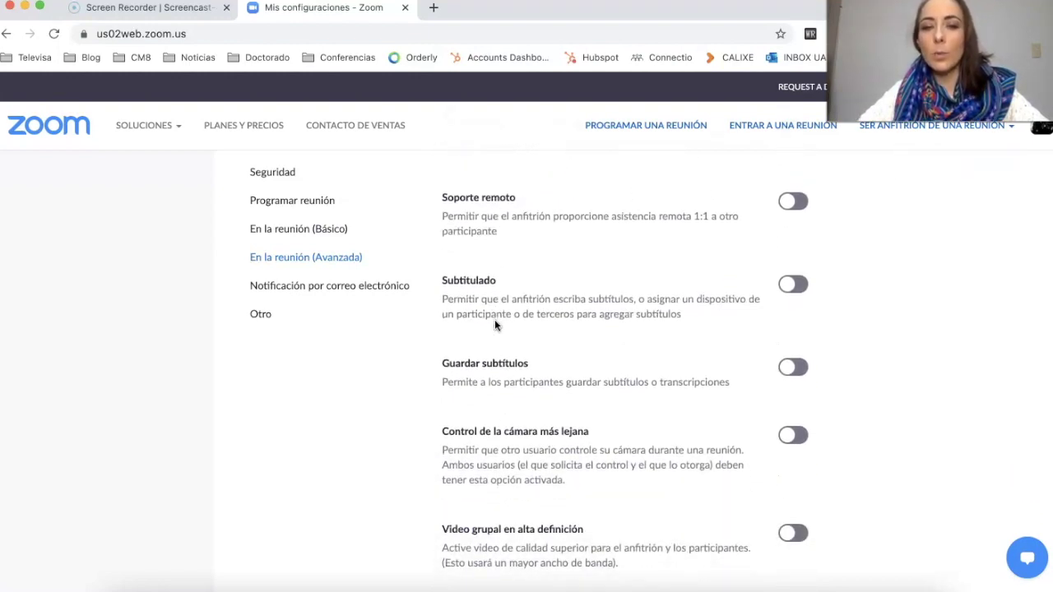
scroll(494, 313, "down", 1)
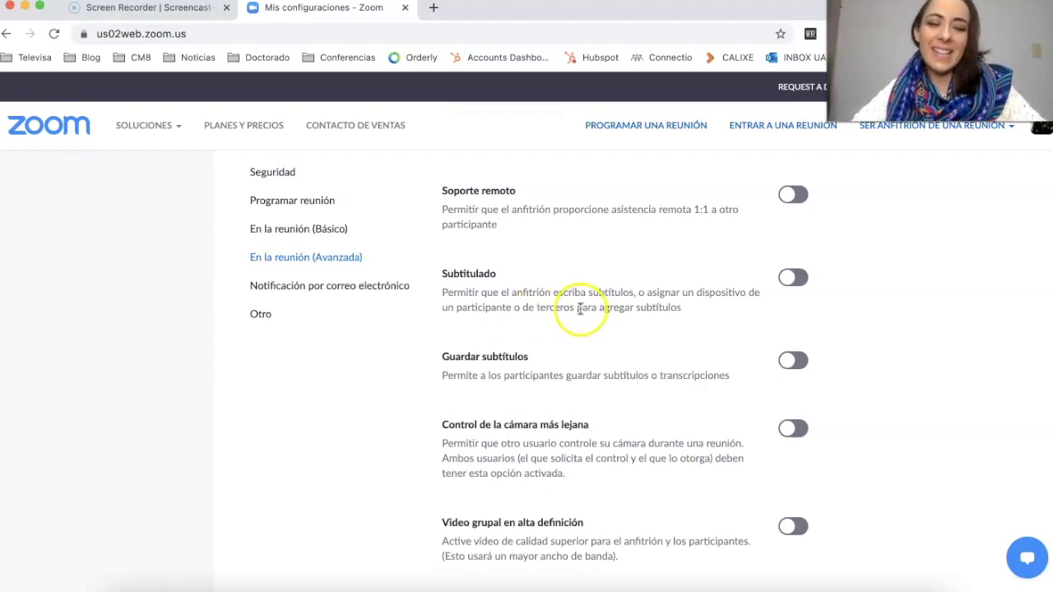
Turn on Subtitulado with the live transcription service enabled and saved.
left_click(795, 278)
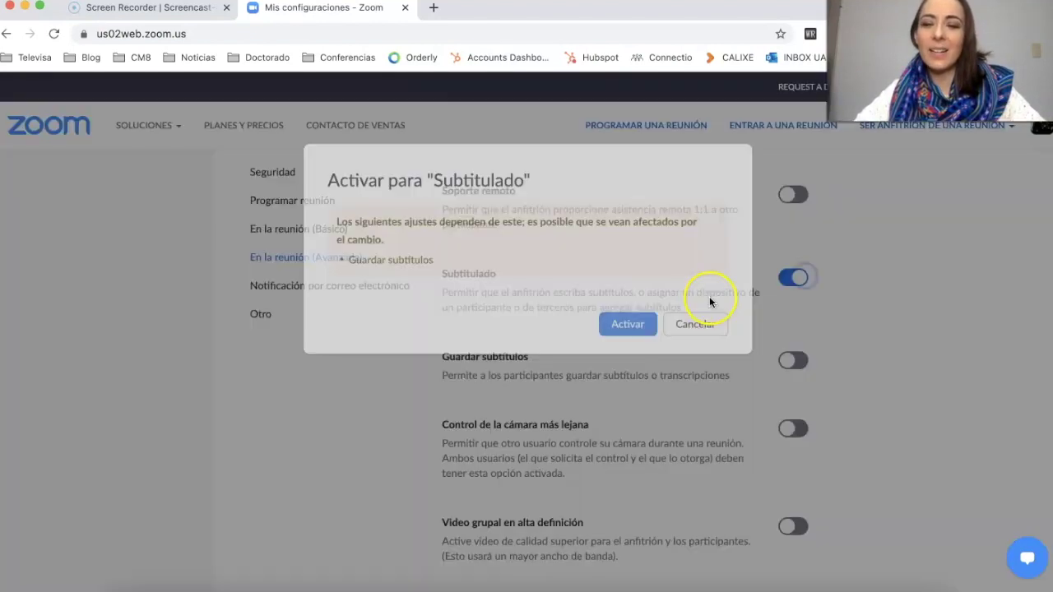
left_click(630, 331)
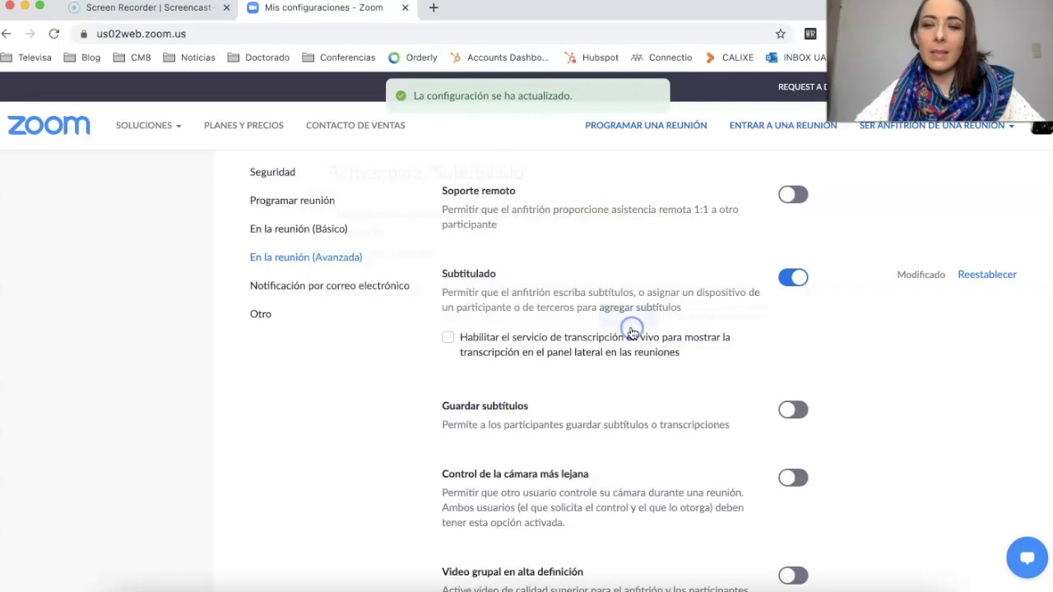
left_click(545, 338)
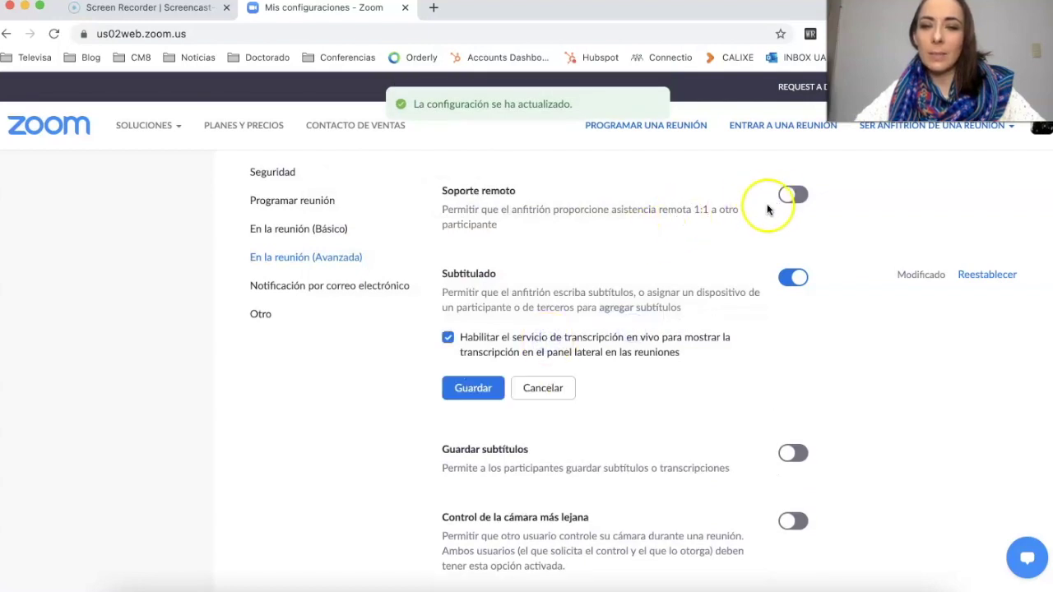
scroll(658, 280, "down", 1)
left_click(472, 359)
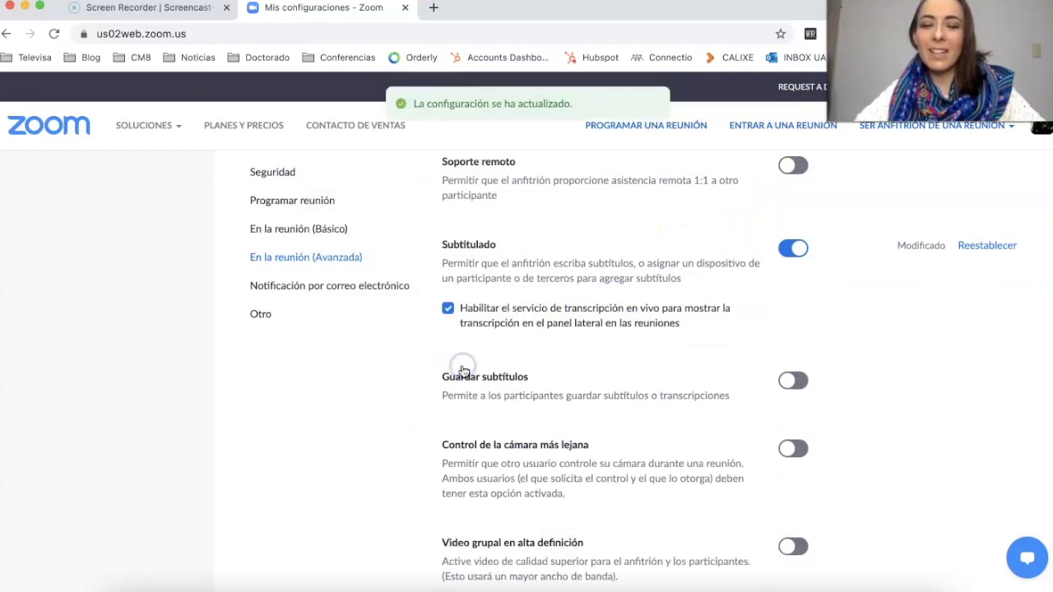
scroll(463, 369, "down", 1)
scroll(463, 371, "down", 1)
scroll(462, 371, "down", 5)
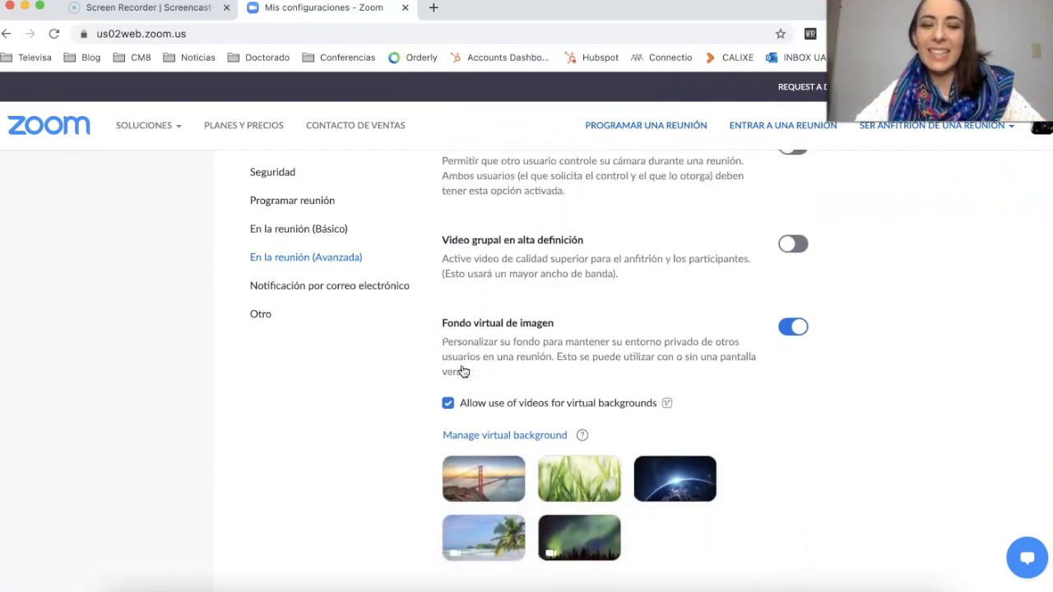
scroll(463, 371, "down", 2)
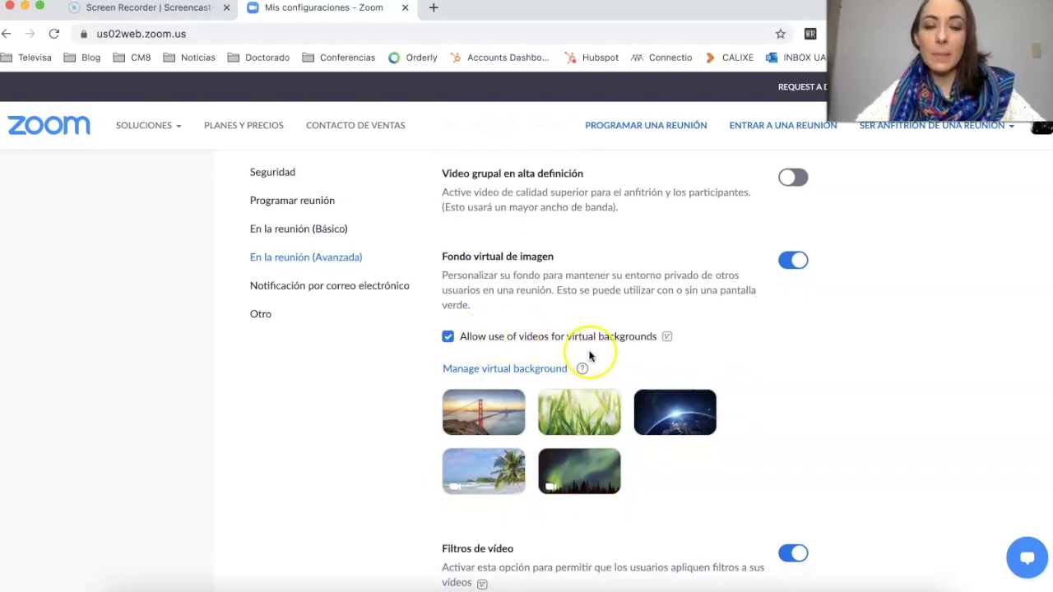
scroll(557, 346, "down", 1)
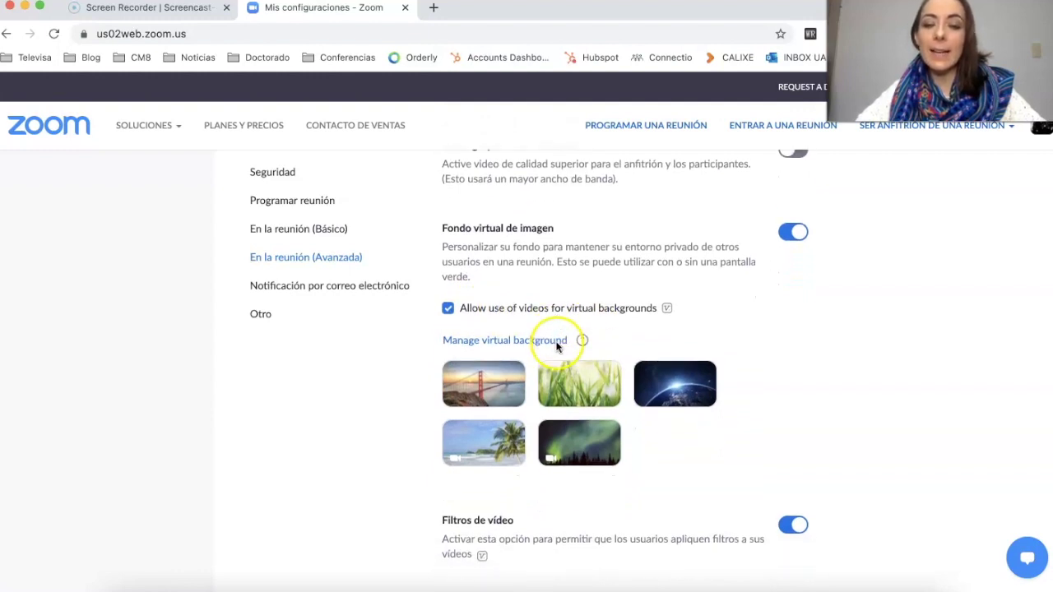
left_click(670, 400)
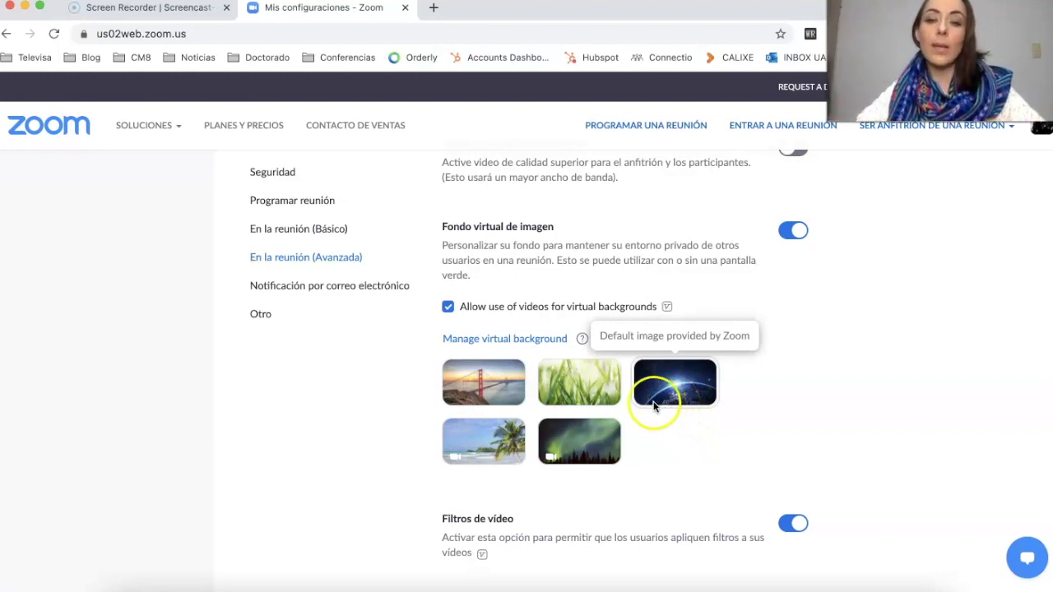
left_click(600, 387)
scroll(599, 387, "down", 1)
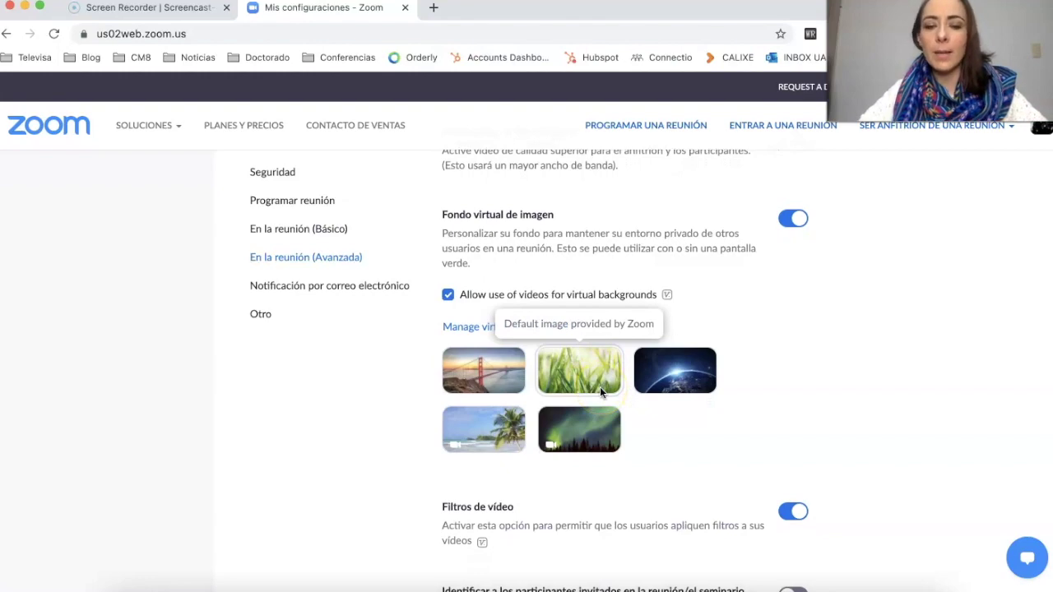
scroll(599, 387, "down", 2)
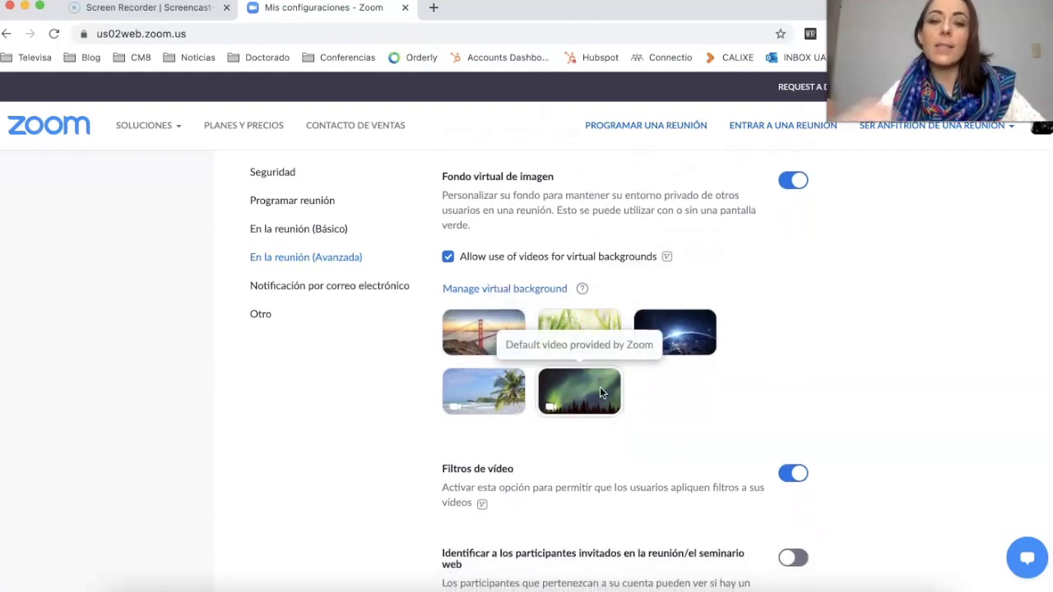
scroll(599, 393, "down", 1)
scroll(600, 392, "down", 5)
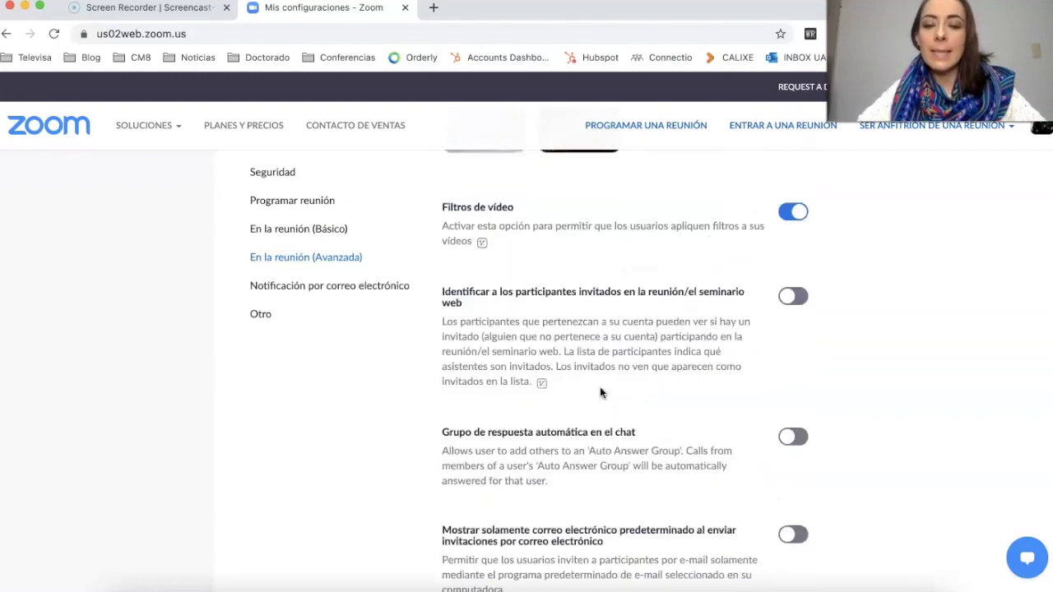
scroll(600, 393, "down", 5)
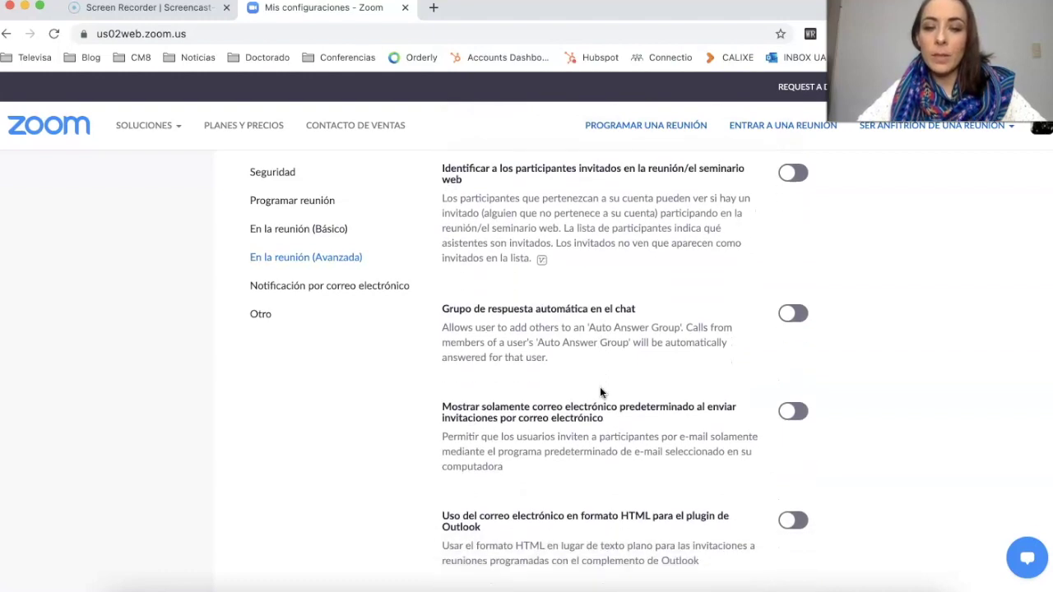
scroll(600, 392, "down", 4)
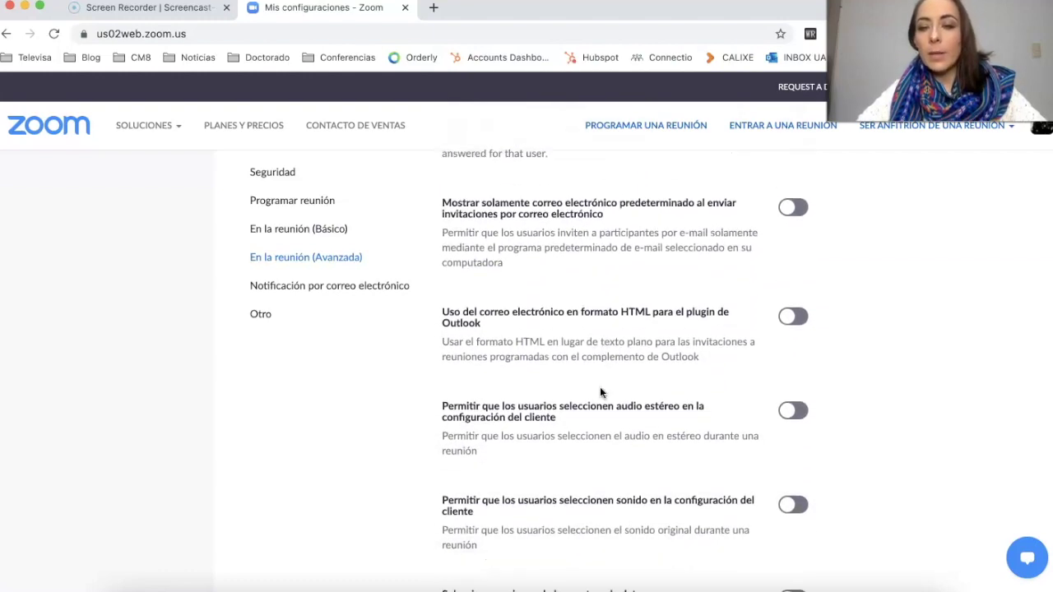
scroll(600, 393, "up", 4)
left_click(587, 373)
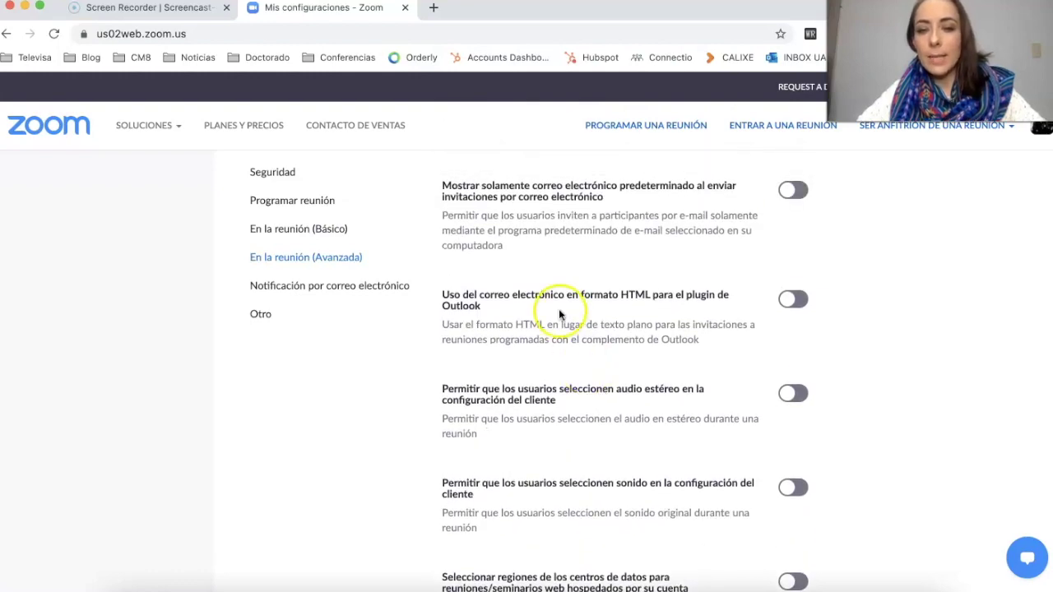
scroll(590, 292, "down", 2)
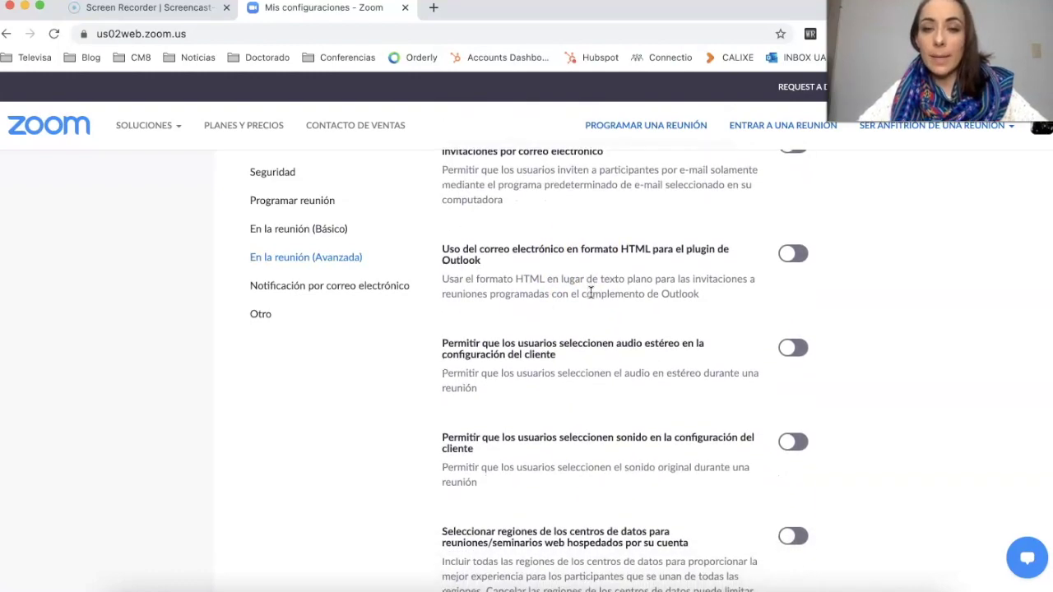
scroll(590, 292, "down", 10)
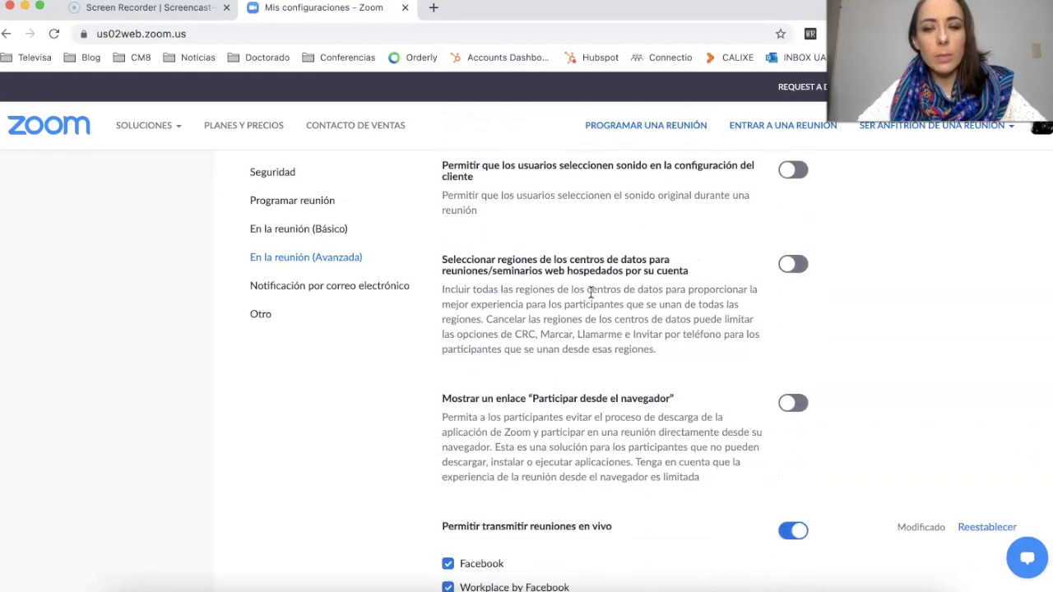
scroll(591, 292, "down", 2)
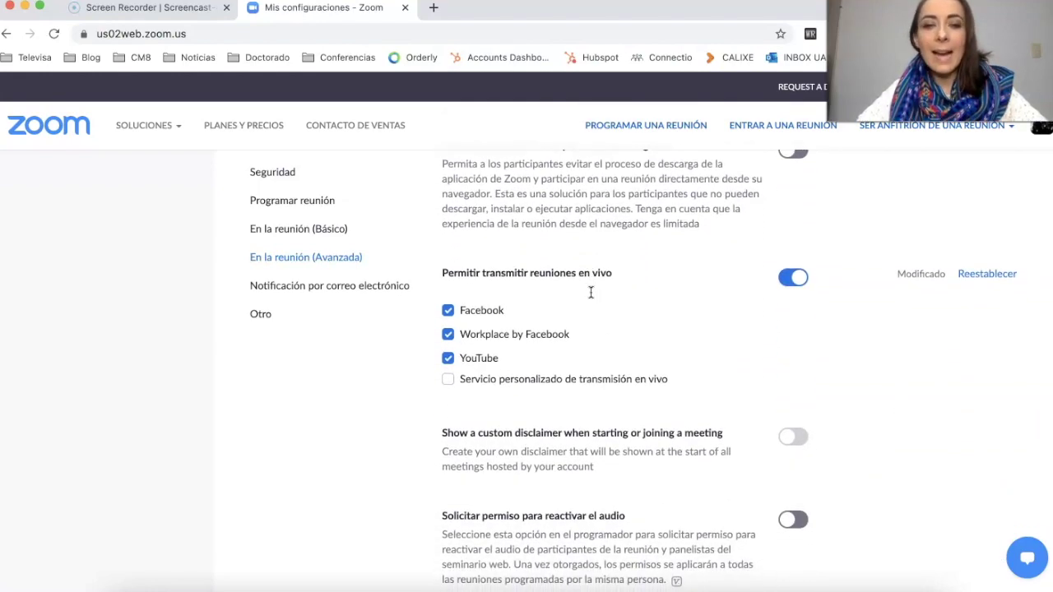
left_click_drag(440, 274, 619, 274)
Switch 'Permitir transmitir reuniones en vivo' off and back on, with Facebook, Workplace and YouTube enabled.
left_click(800, 279)
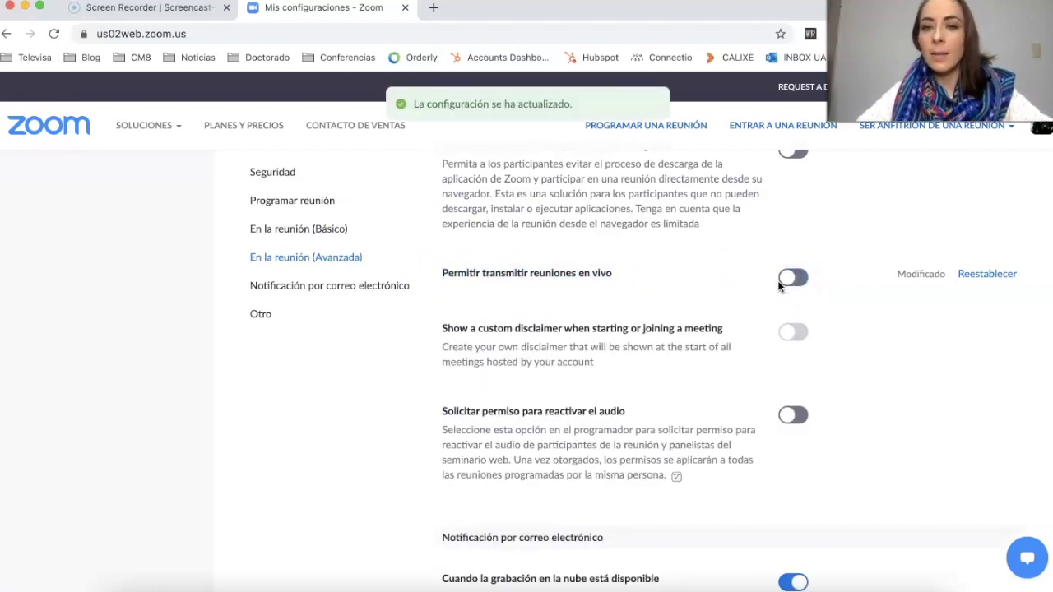
left_click(779, 284)
scroll(779, 288, "up", 2)
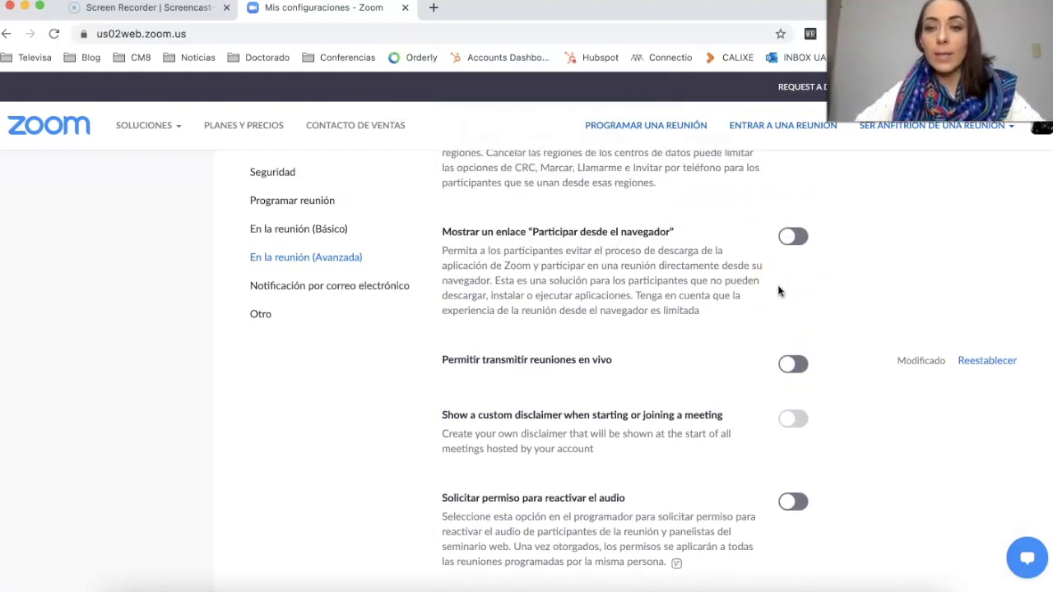
scroll(779, 291, "down", 1)
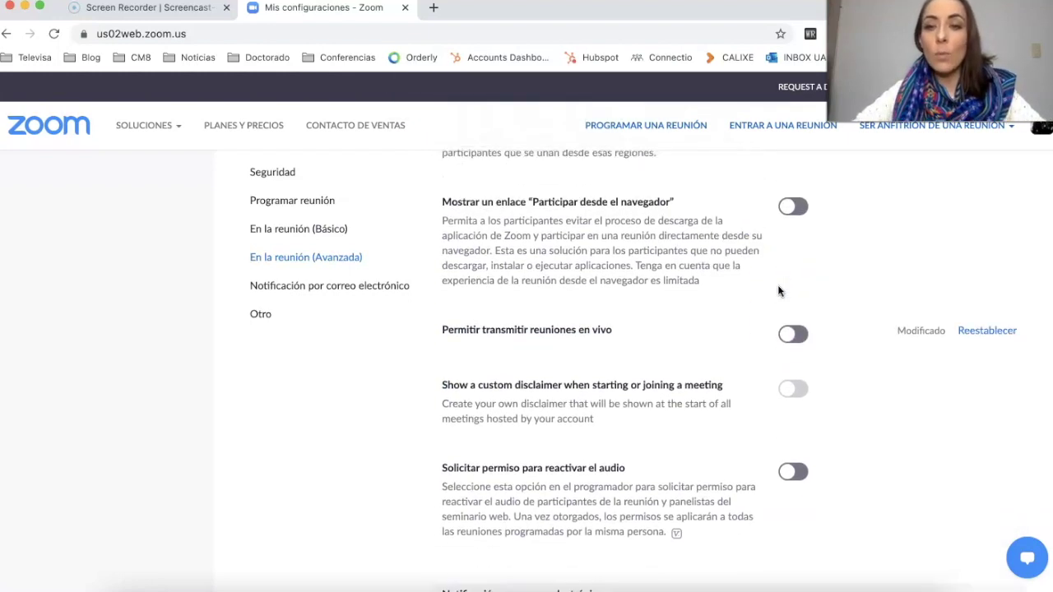
left_click_drag(442, 330, 580, 327)
triple_click(580, 324)
left_click(559, 335)
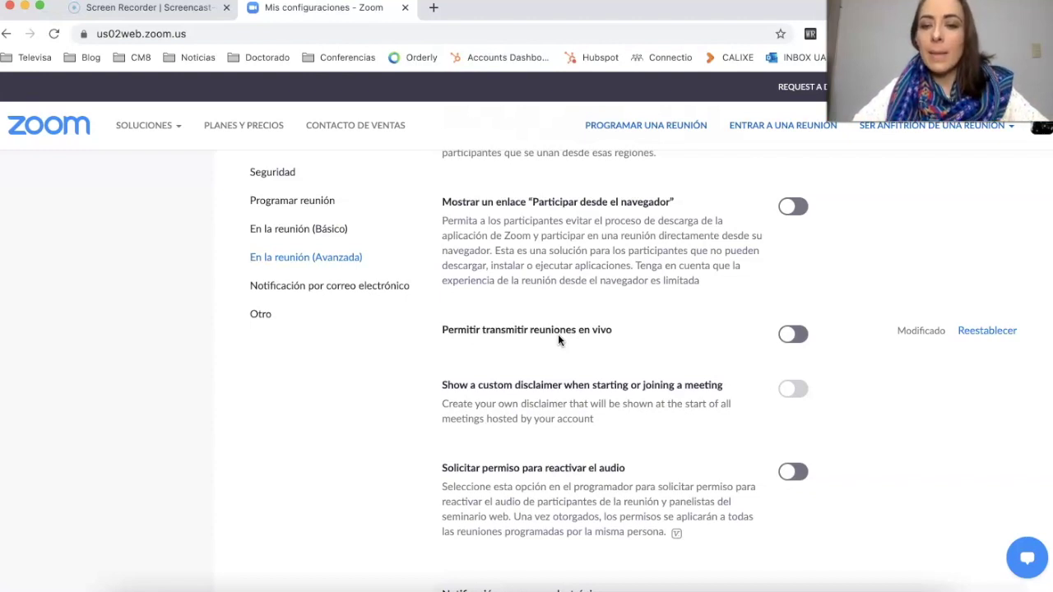
left_click(804, 338)
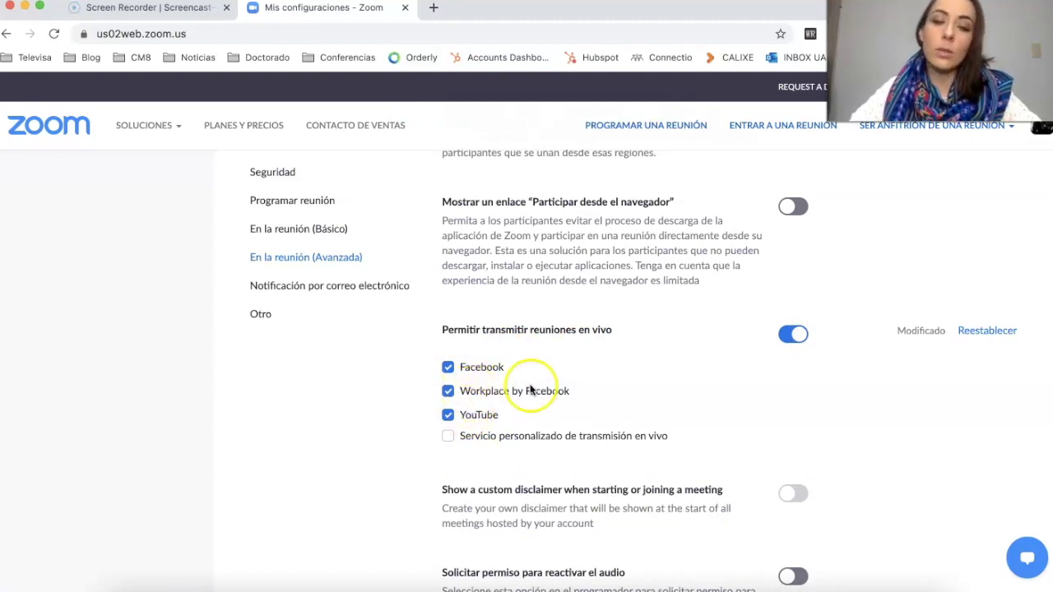
Also allow 'Servicio personalizado de transmisión en vivo' and save the live streaming setting.
left_click(450, 438)
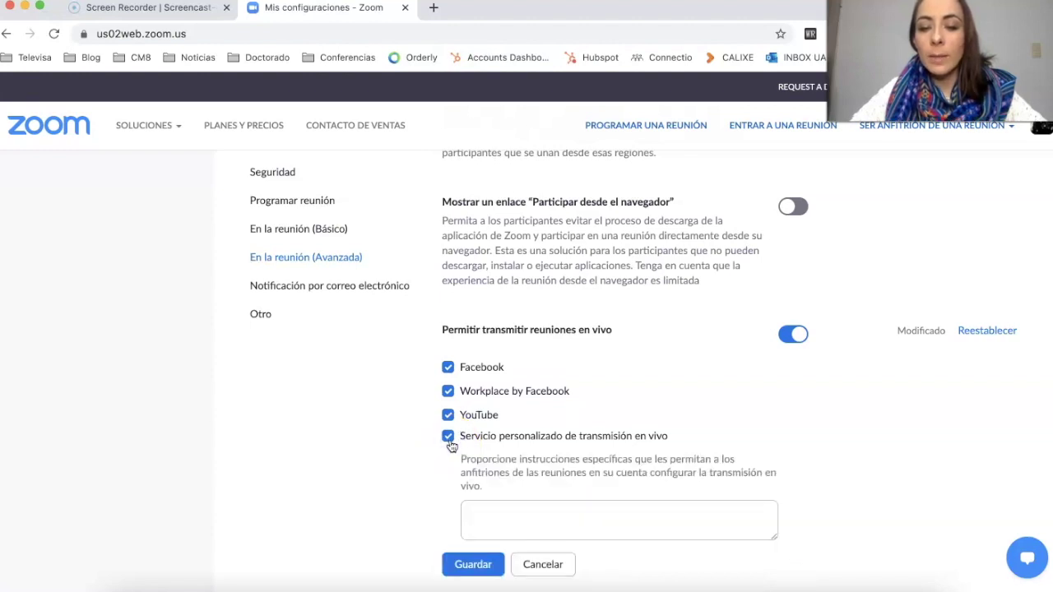
scroll(451, 446, "down", 1)
scroll(451, 446, "down", 1)
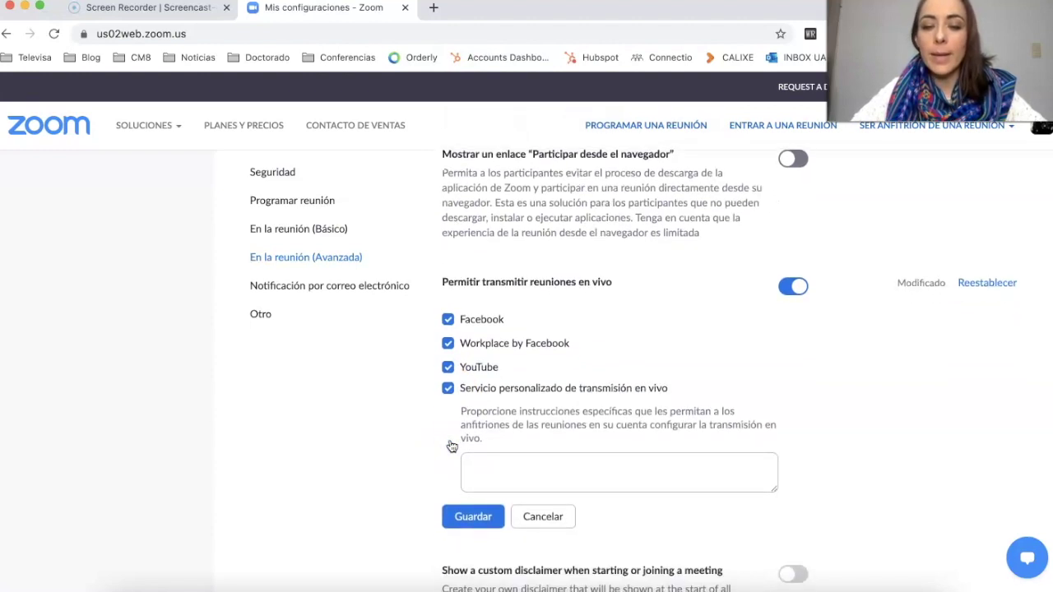
left_click(465, 517)
scroll(466, 522, "down", 5)
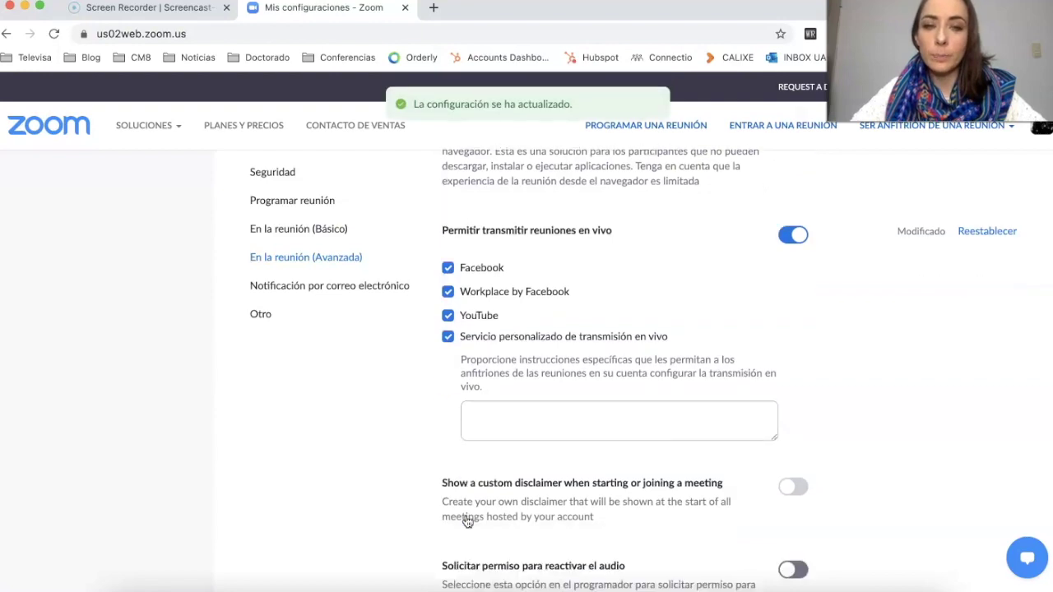
scroll(466, 521, "down", 3)
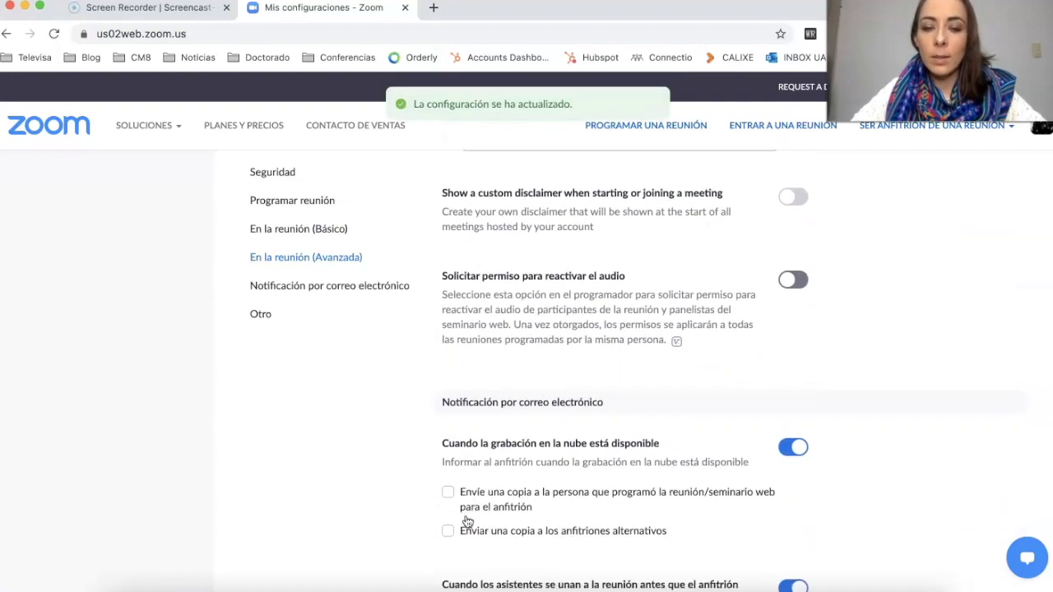
scroll(580, 376, "down", 7)
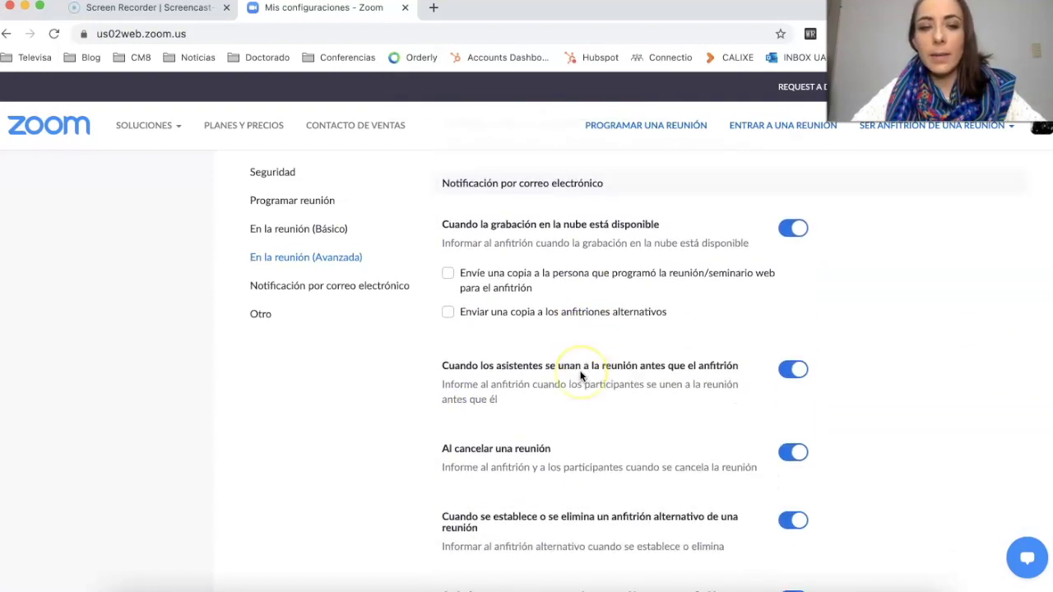
scroll(579, 375, "down", 5)
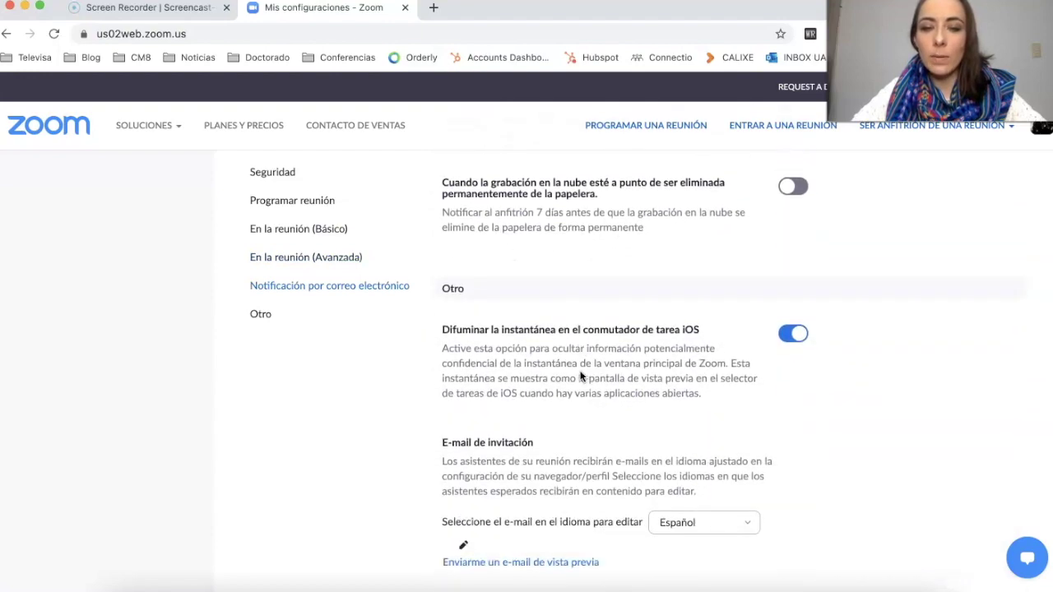
scroll(580, 376, "down", 4)
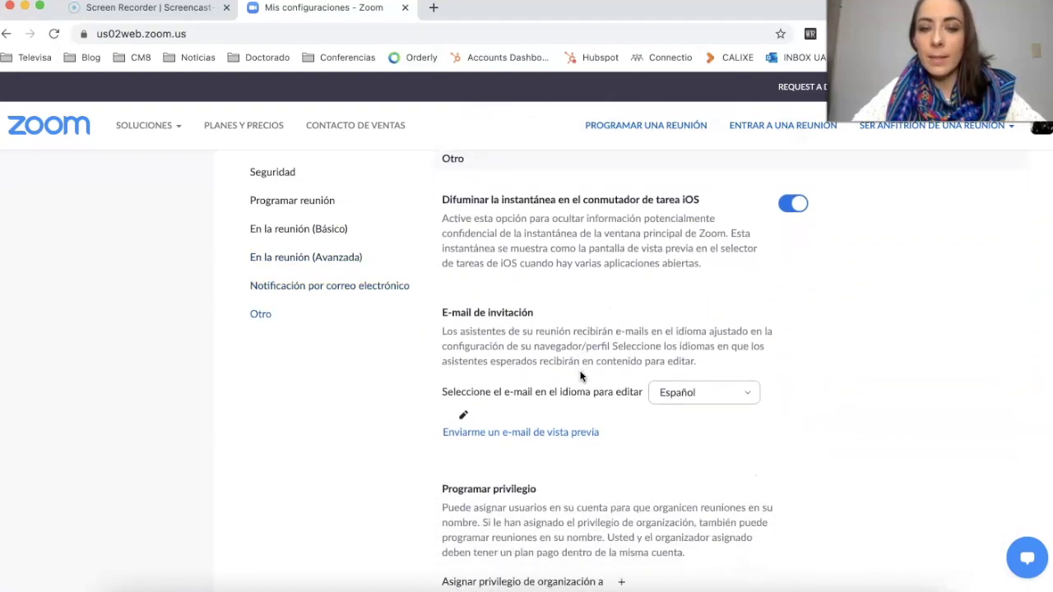
scroll(580, 376, "down", 3)
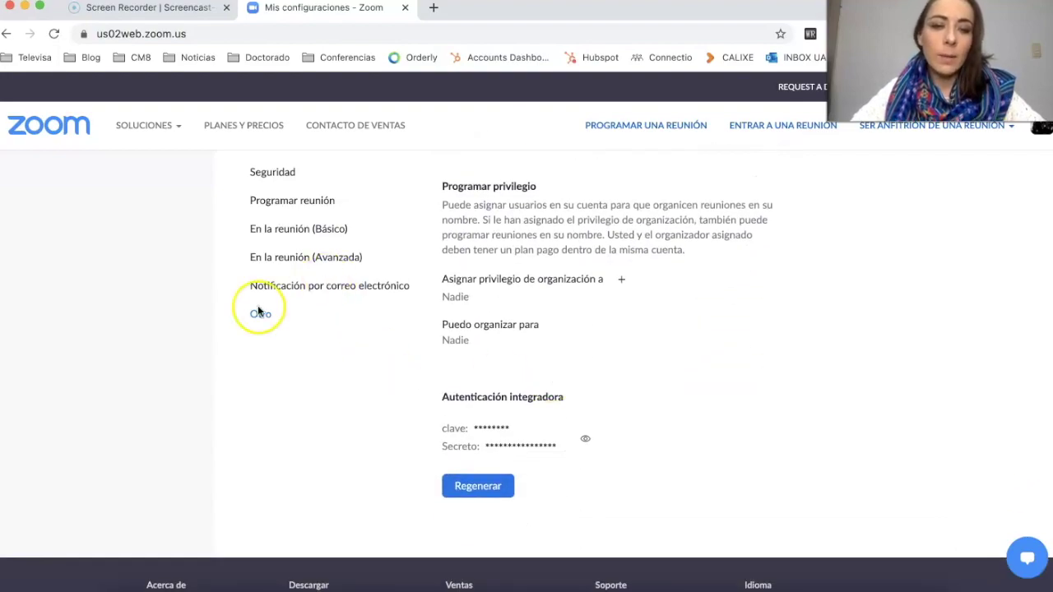
scroll(258, 305, "up", 10)
scroll(257, 323, "up", 15)
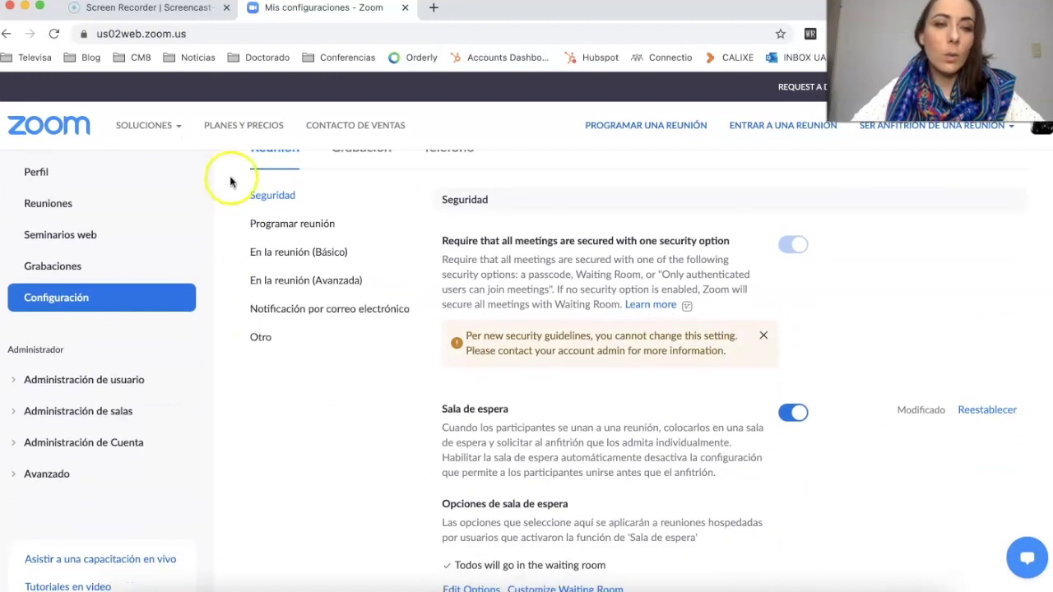
Go to PLANES Y PRECIOS and browse the meeting plan cards.
left_click(240, 127)
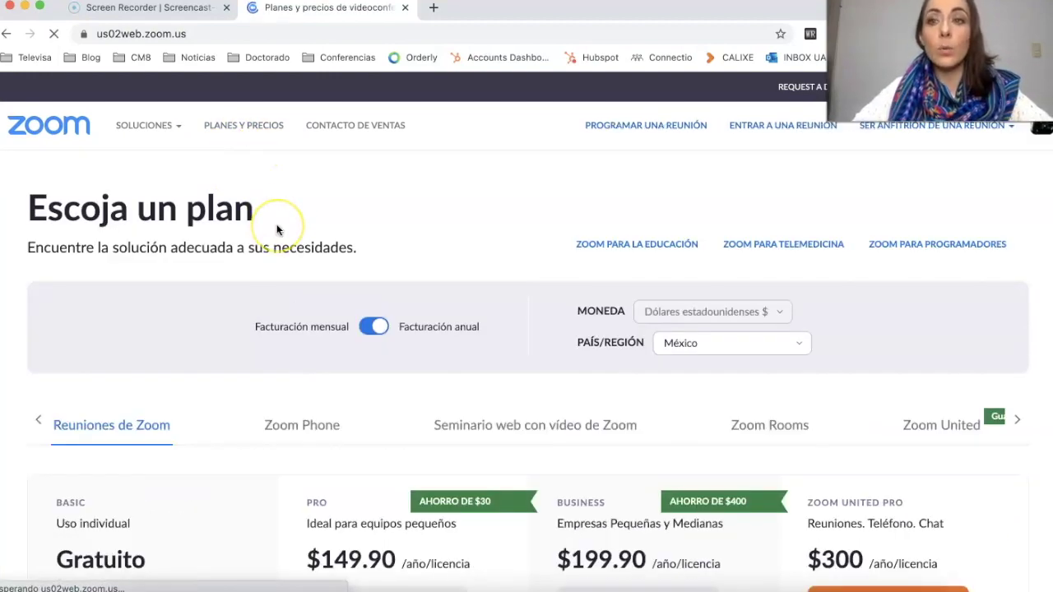
scroll(276, 230, "down", 5)
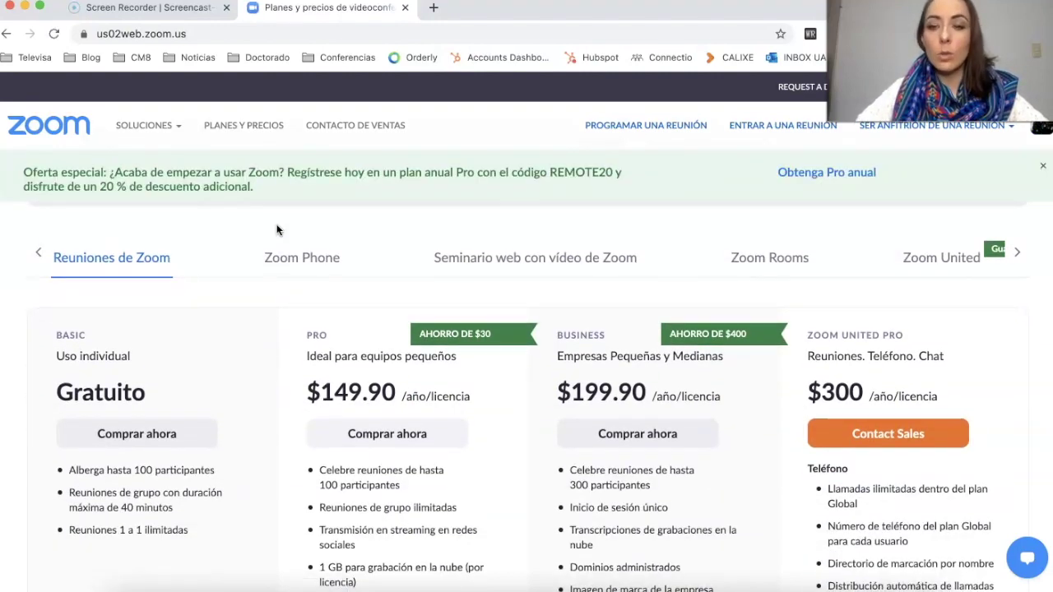
scroll(276, 229, "down", 1)
scroll(271, 272, "down", 1)
left_click(269, 311)
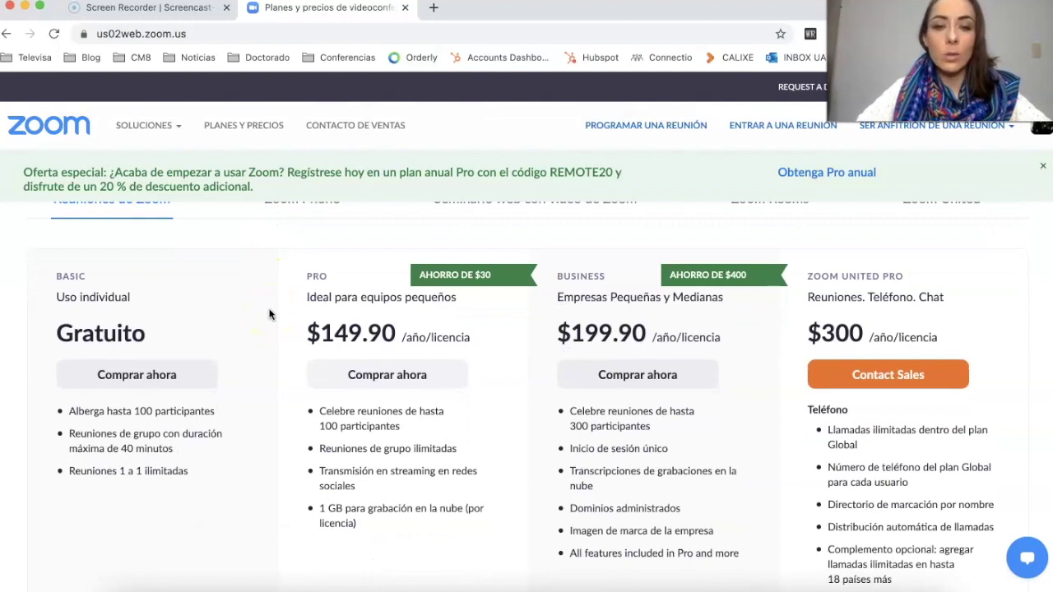
scroll(269, 313, "down", 1)
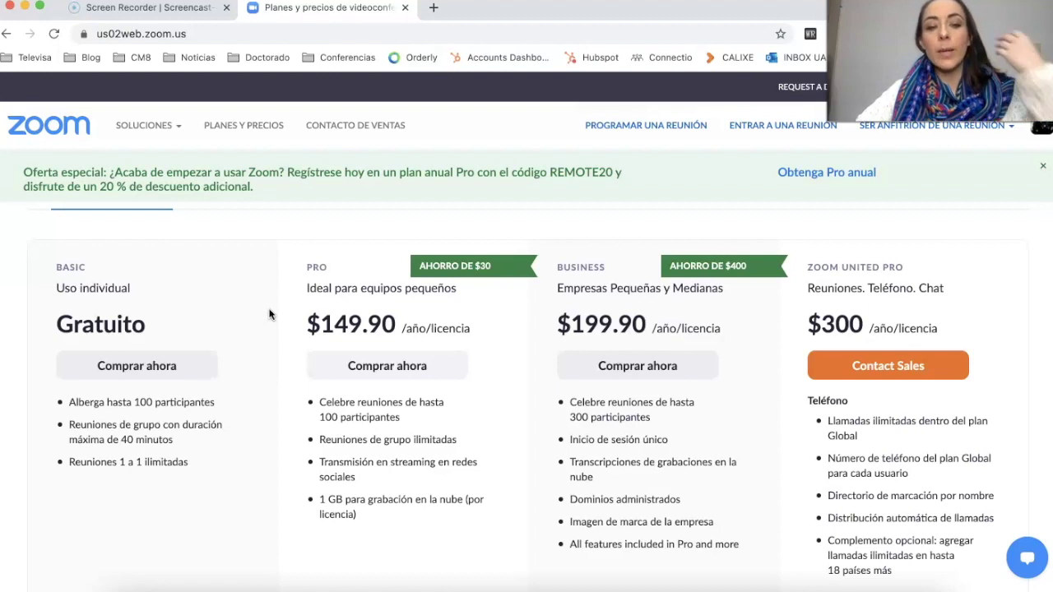
Highlight the Pro plan's description and its $149.90 yearly price.
scroll(321, 329, "up", 3)
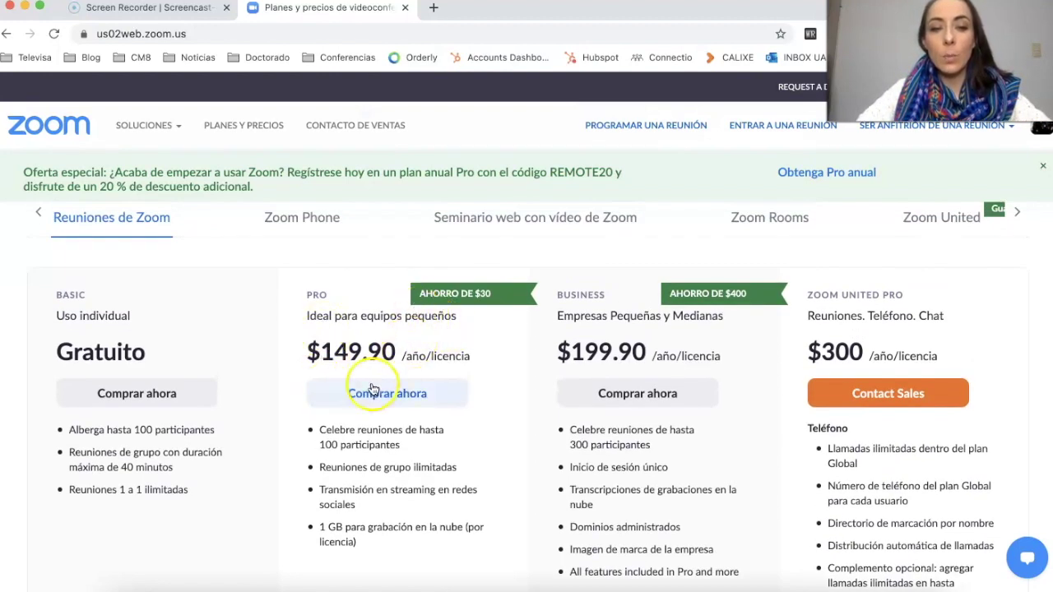
left_click_drag(306, 320, 404, 329)
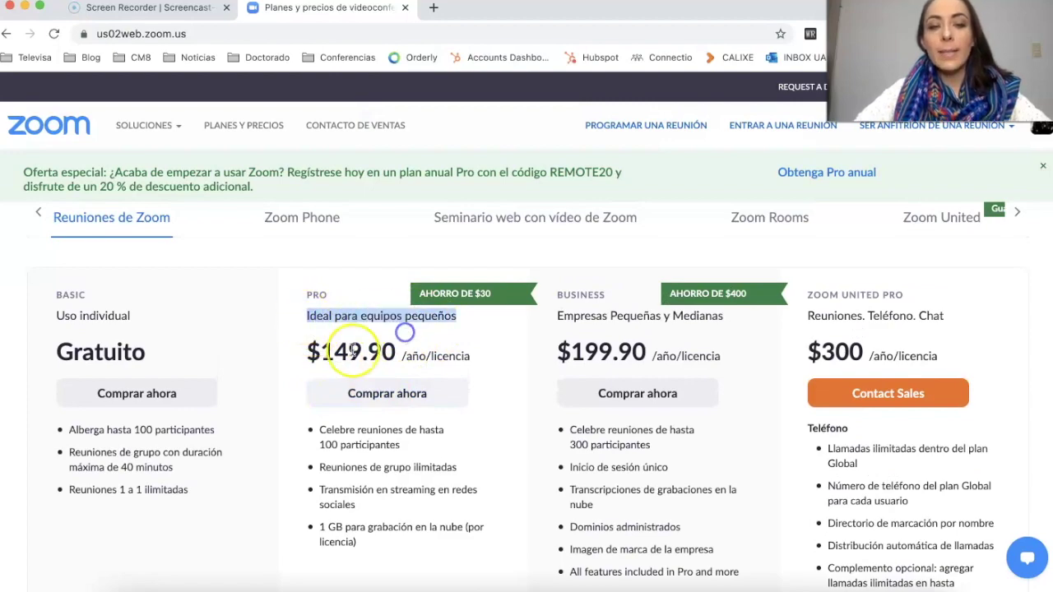
double_click(376, 353)
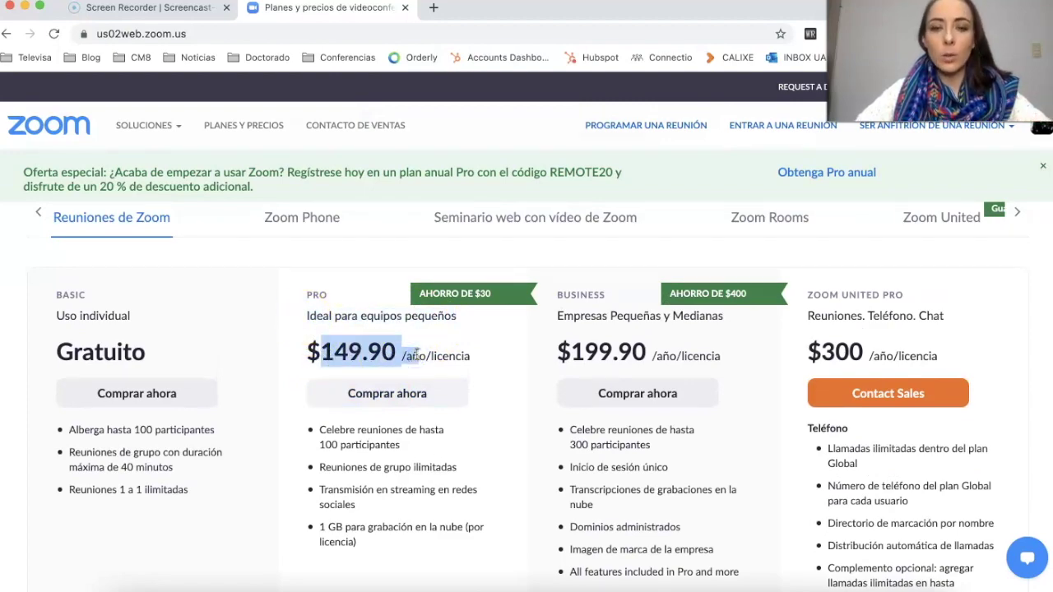
left_click(416, 354)
scroll(424, 353, "down", 4)
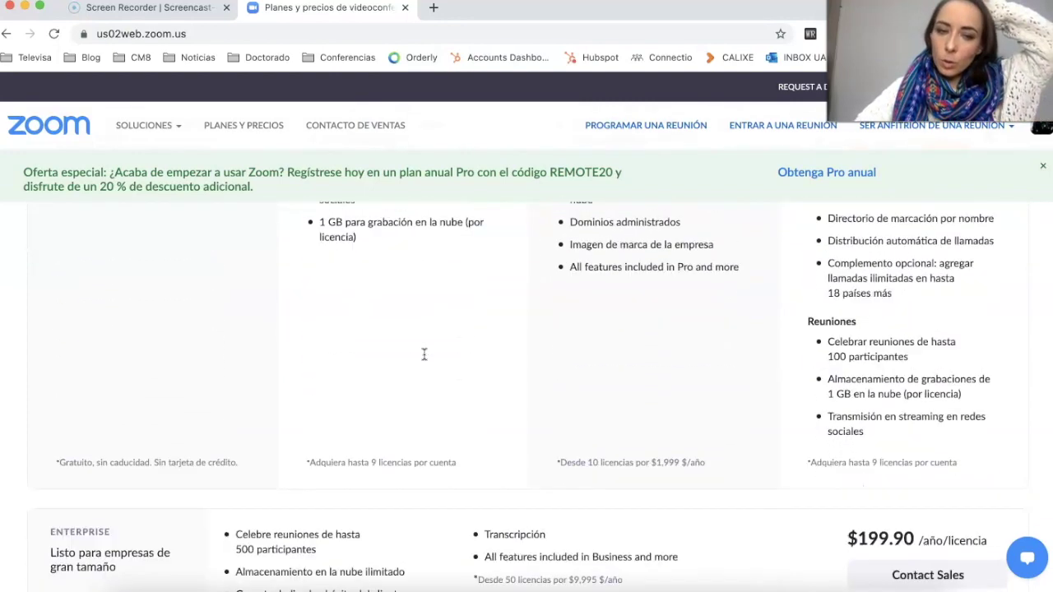
scroll(264, 377, "up", 5)
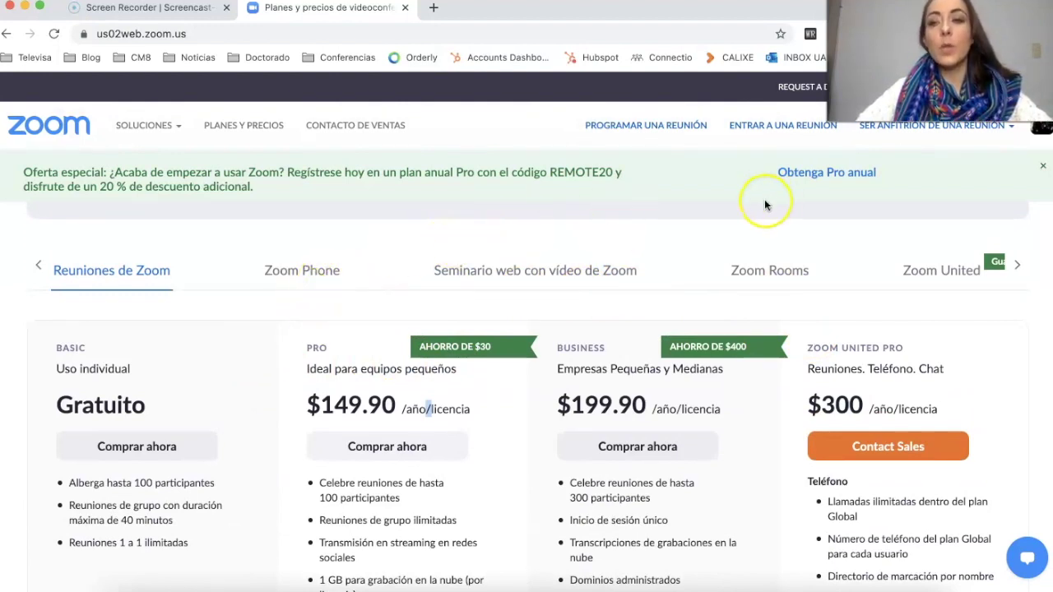
Highlight the Basic plan's 100-participant and 40-minute group meeting limits.
scroll(132, 453, "down", 2)
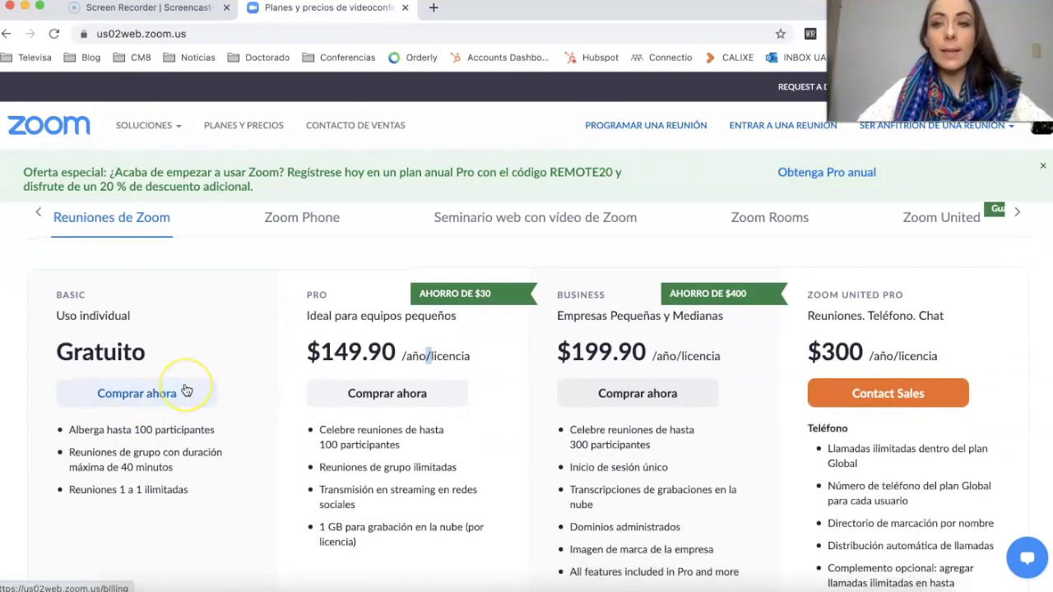
left_click_drag(78, 431, 225, 436)
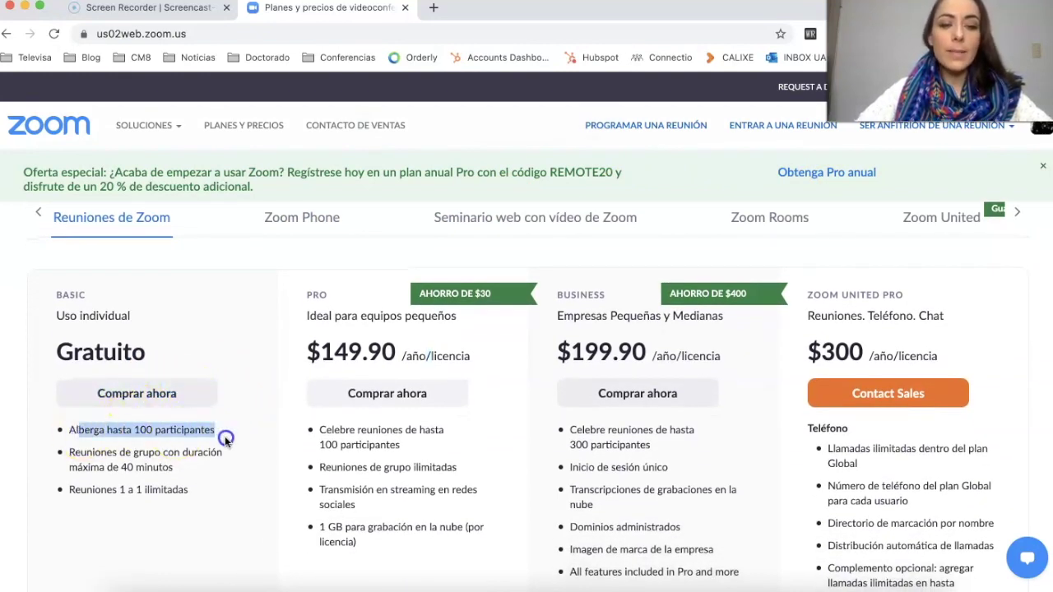
scroll(224, 436, "down", 2)
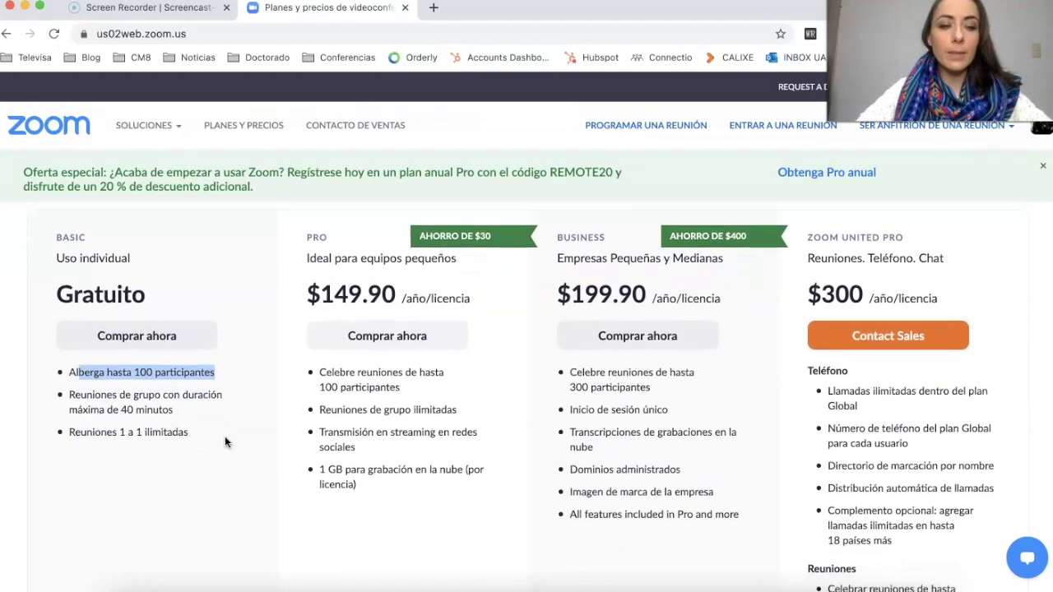
left_click_drag(69, 396, 175, 411)
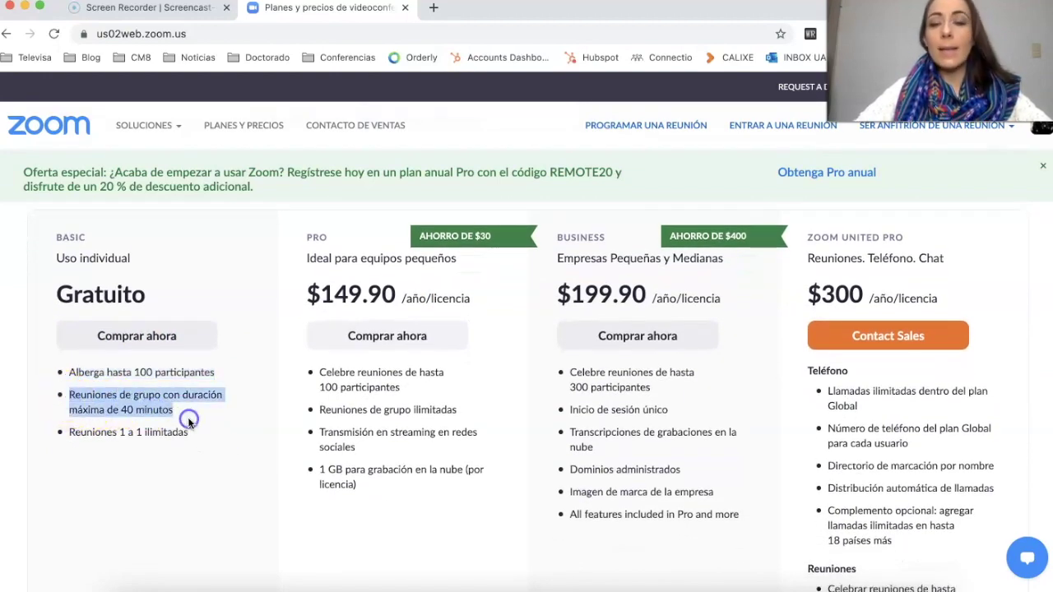
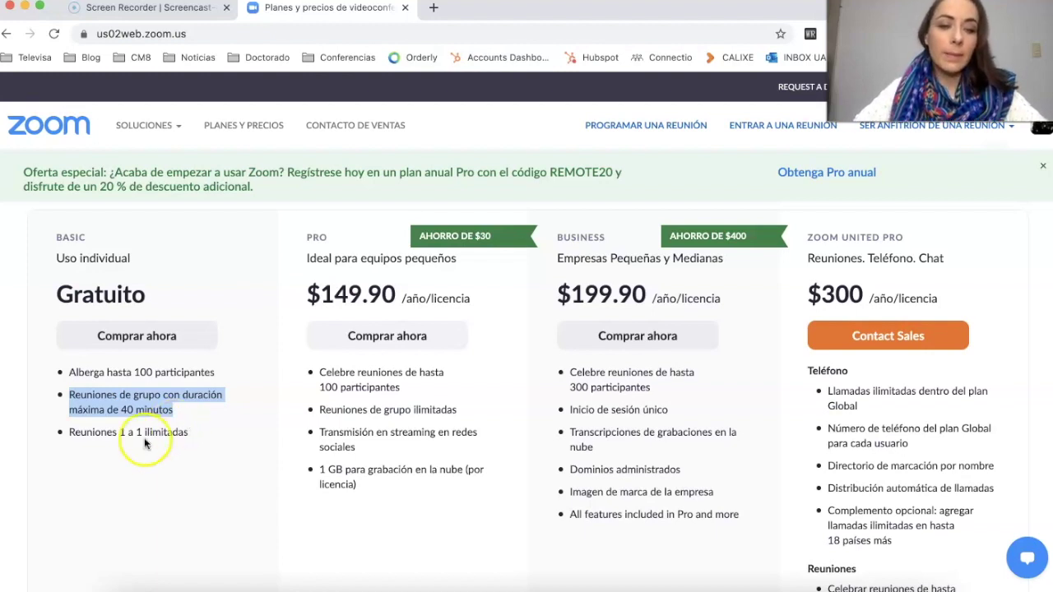
Highlight the free plan's unlimited one-to-one meetings and Pro's 1 GB cloud recording.
left_click(135, 438)
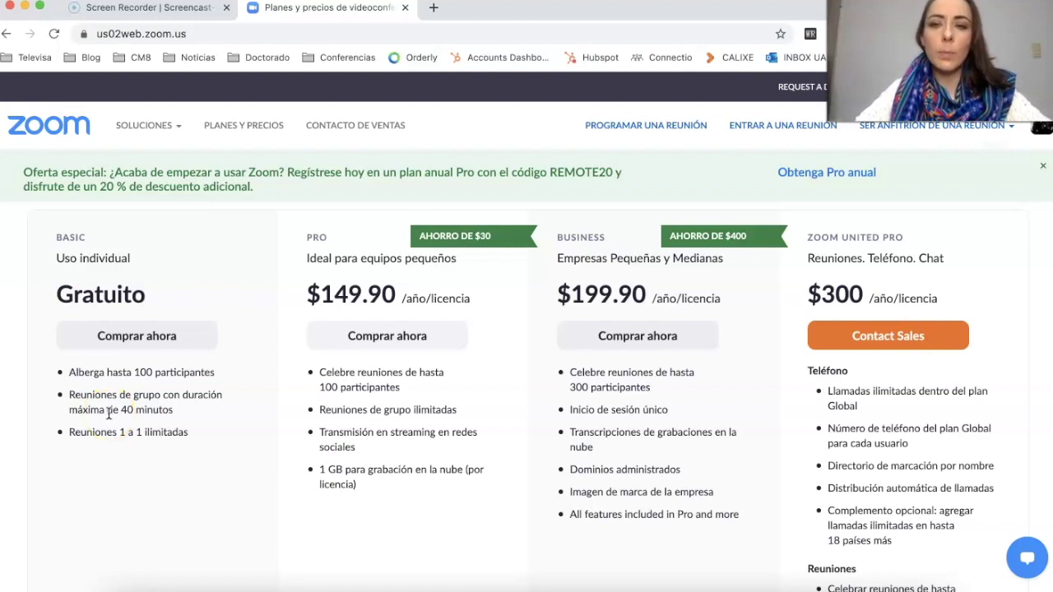
left_click_drag(64, 430, 205, 420)
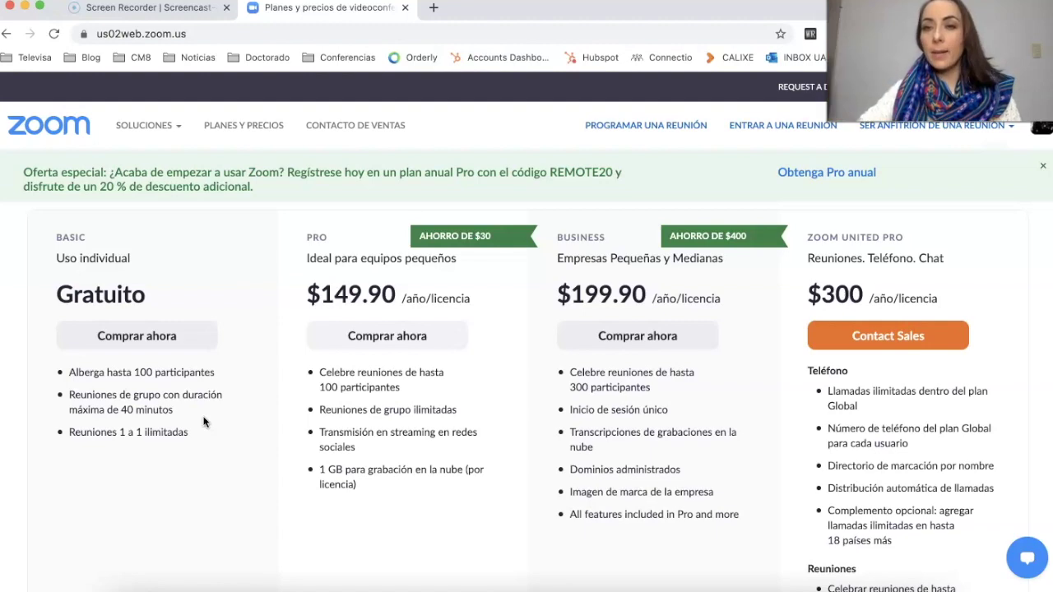
scroll(205, 422, "down", 2)
scroll(205, 420, "up", 1)
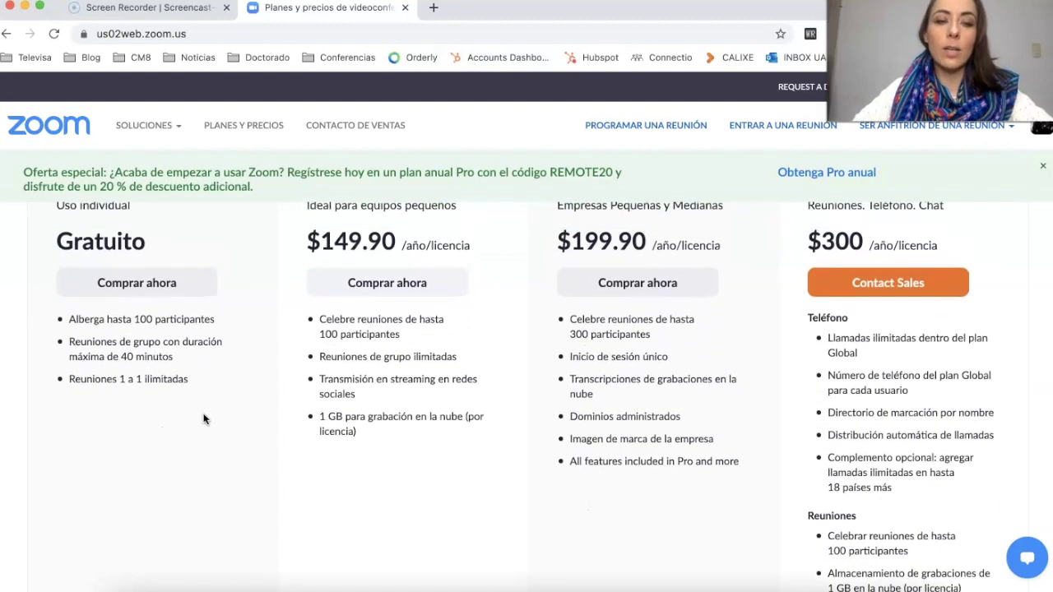
left_click_drag(66, 401, 188, 402)
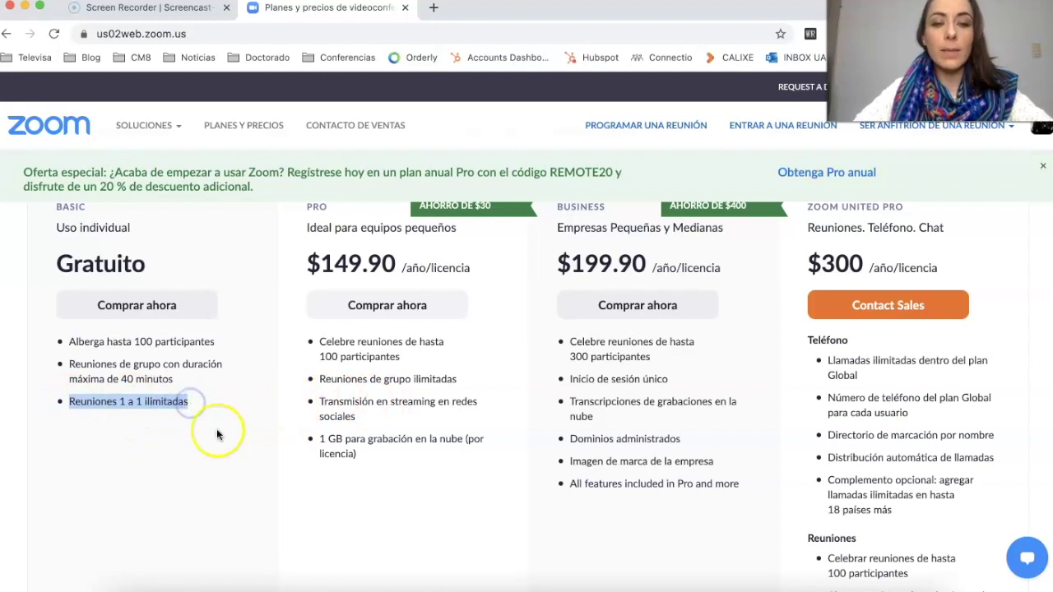
left_click(120, 430)
triple_click(320, 441)
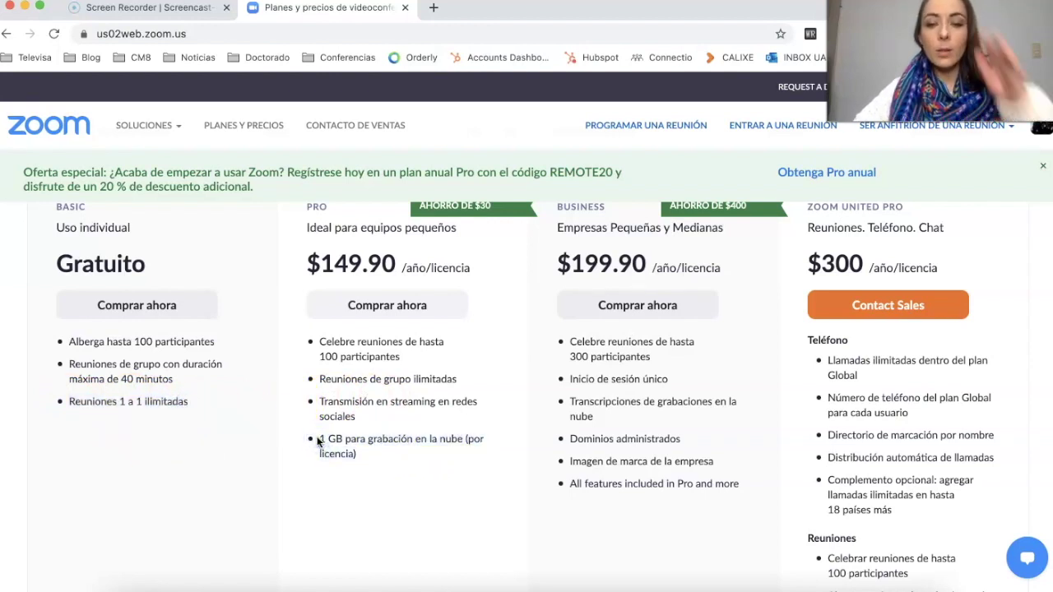
Highlight Business's managed domains and its note that it includes all Pro features.
scroll(317, 440, "down", 4)
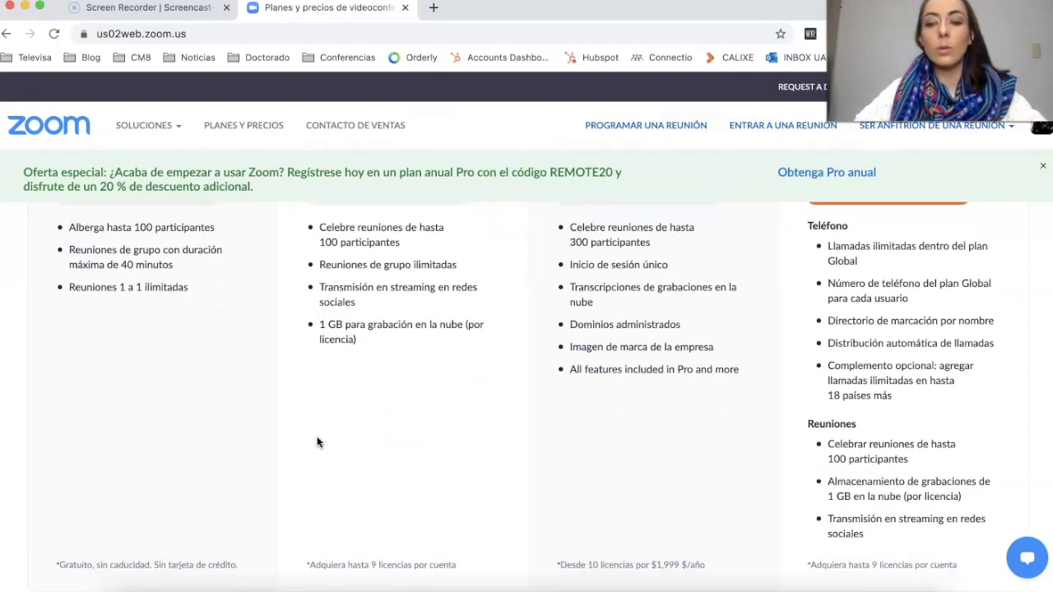
scroll(318, 441, "down", 3)
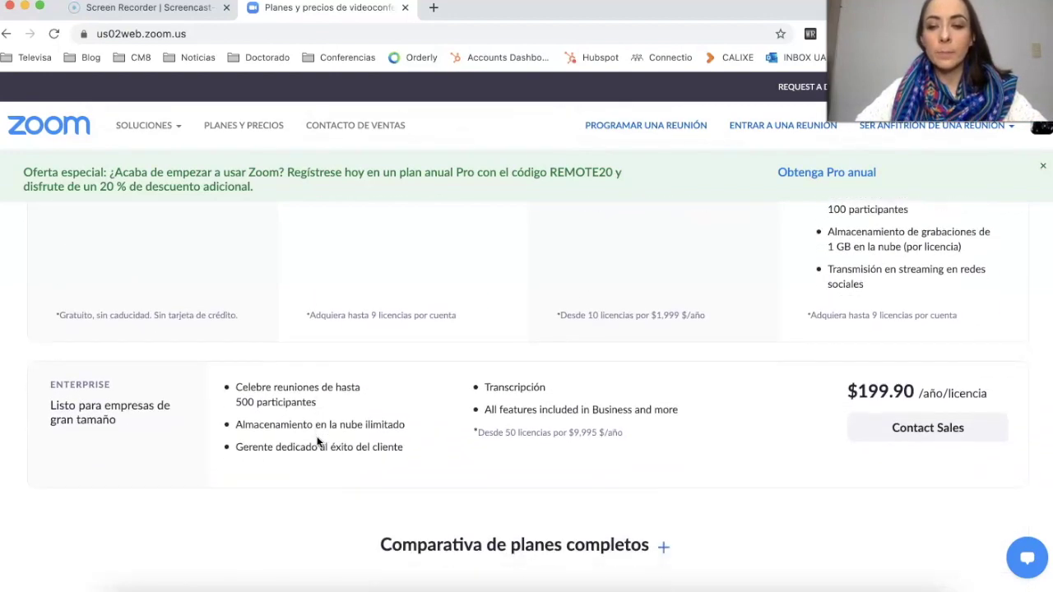
scroll(317, 442, "up", 1)
scroll(318, 442, "up", 5)
scroll(318, 442, "down", 1)
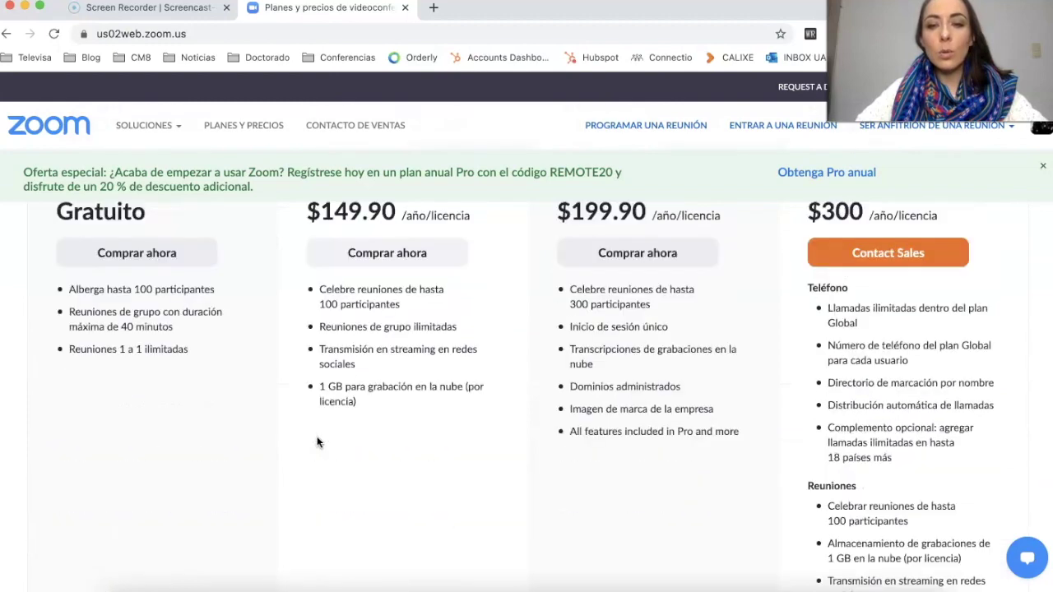
scroll(365, 357, "up", 1)
scroll(384, 376, "down", 2)
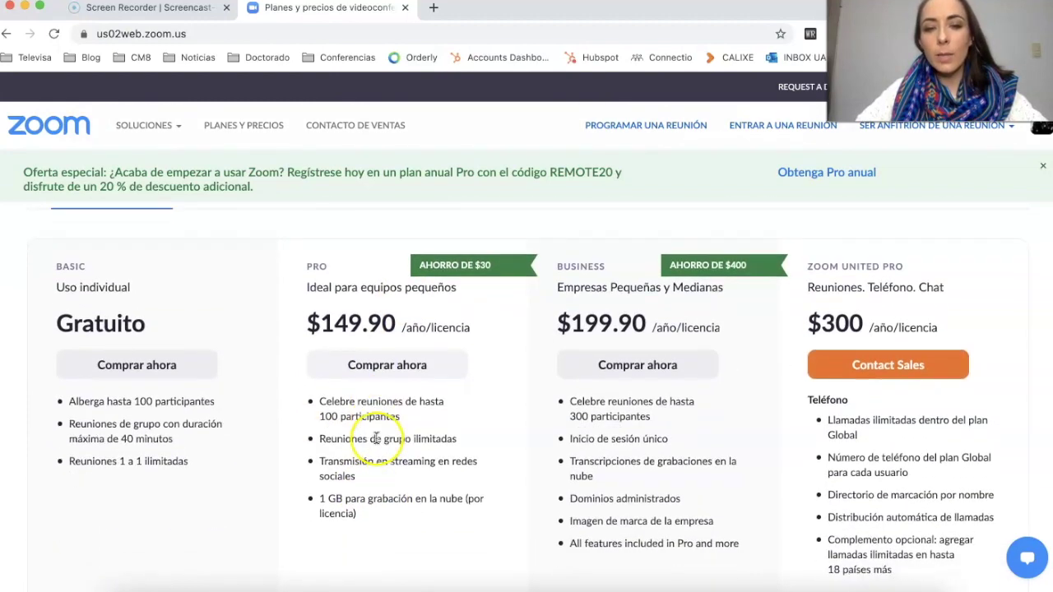
scroll(349, 335, "down", 2)
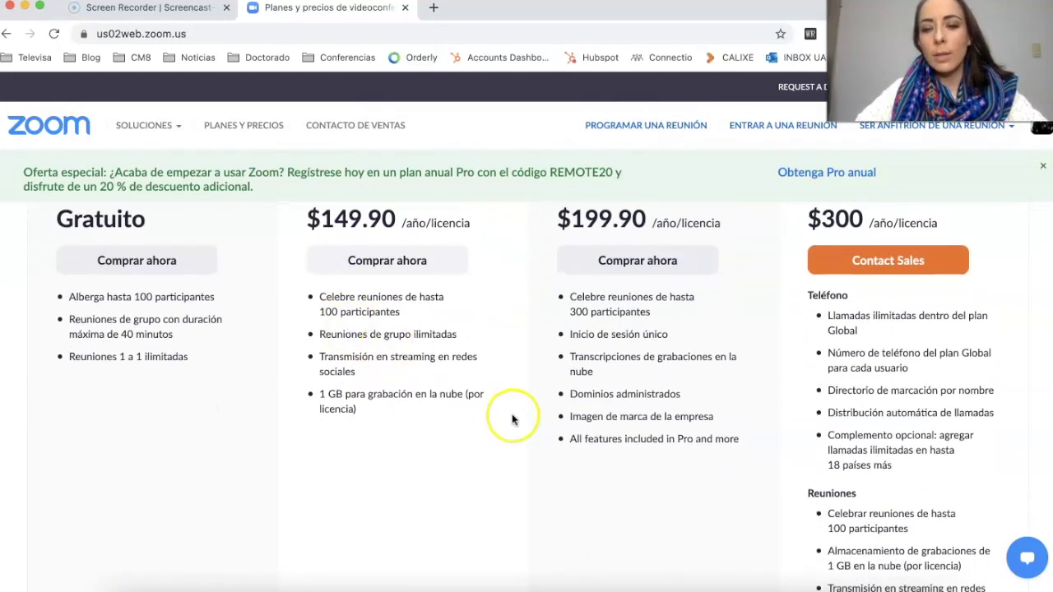
scroll(526, 395, "up", 3)
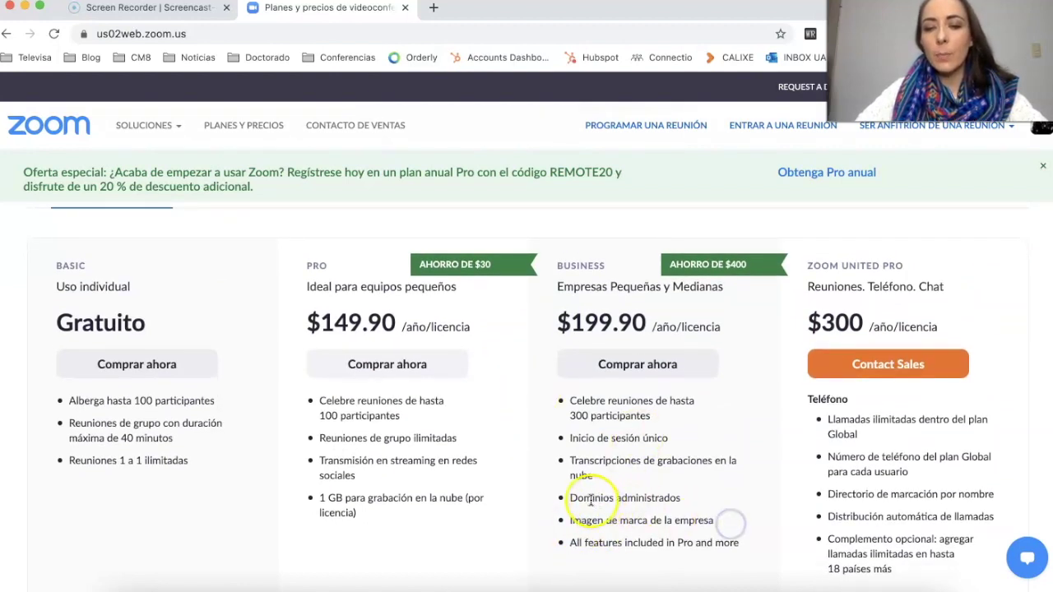
left_click_drag(593, 498, 712, 504)
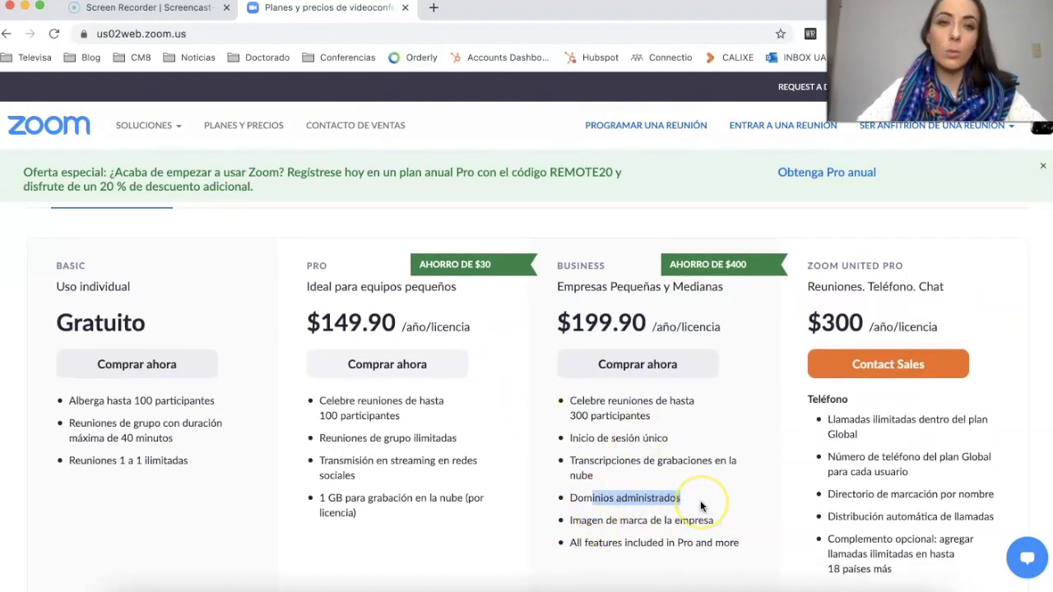
left_click_drag(581, 543, 724, 543)
Expand the Comparativa de planes completos table.
scroll(722, 542, "down", 1)
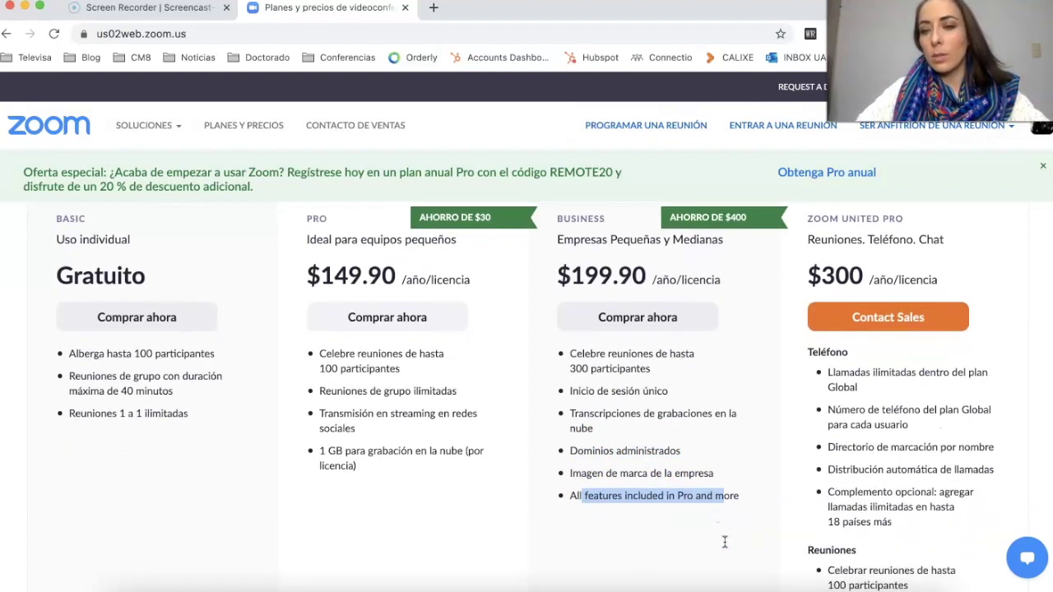
scroll(843, 247, "down", 3)
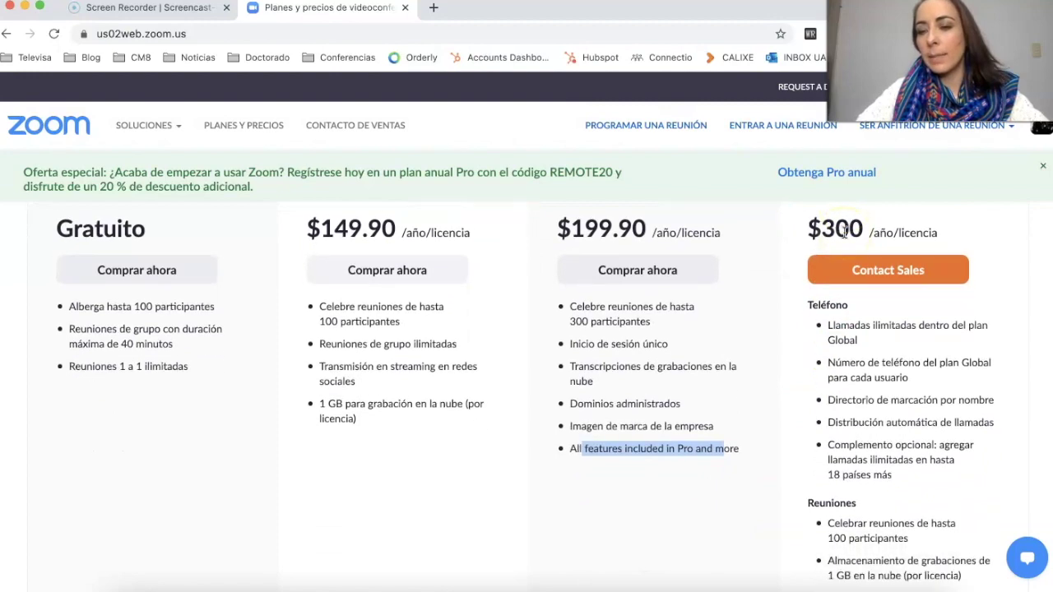
scroll(844, 232, "down", 1)
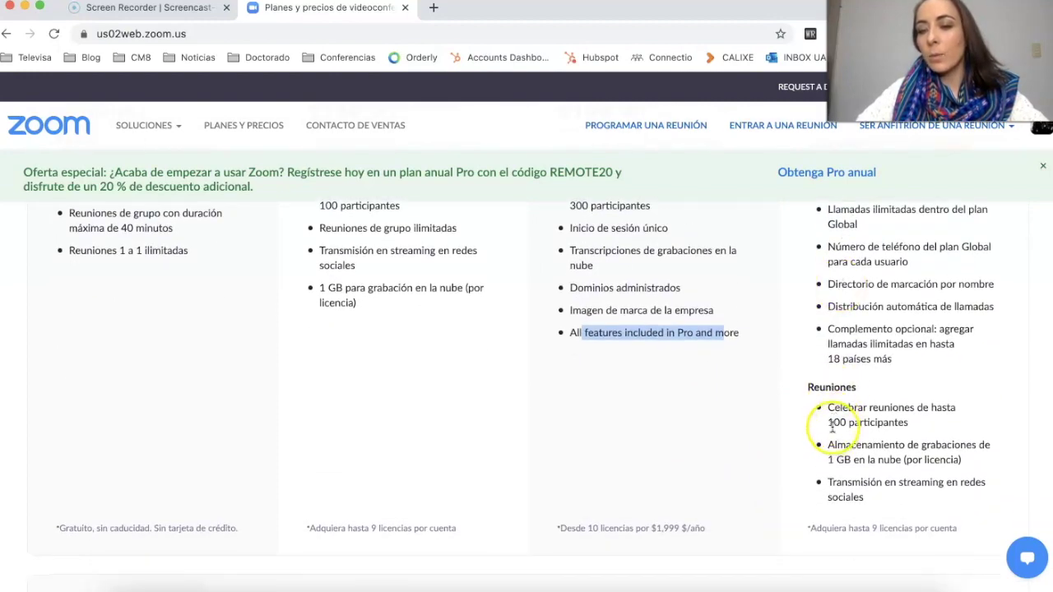
scroll(831, 424, "up", 1)
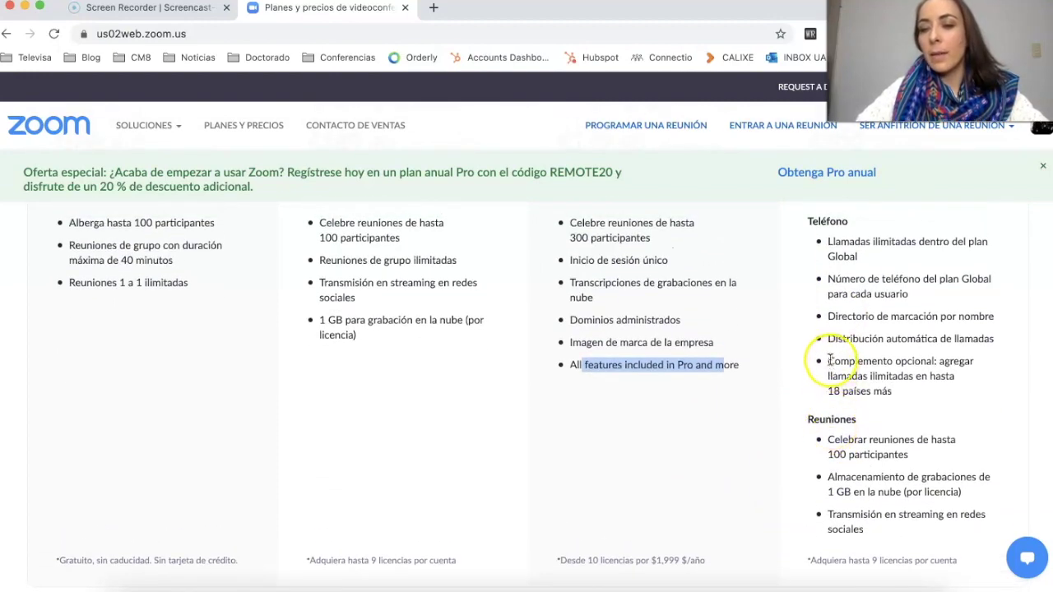
scroll(830, 360, "down", 7)
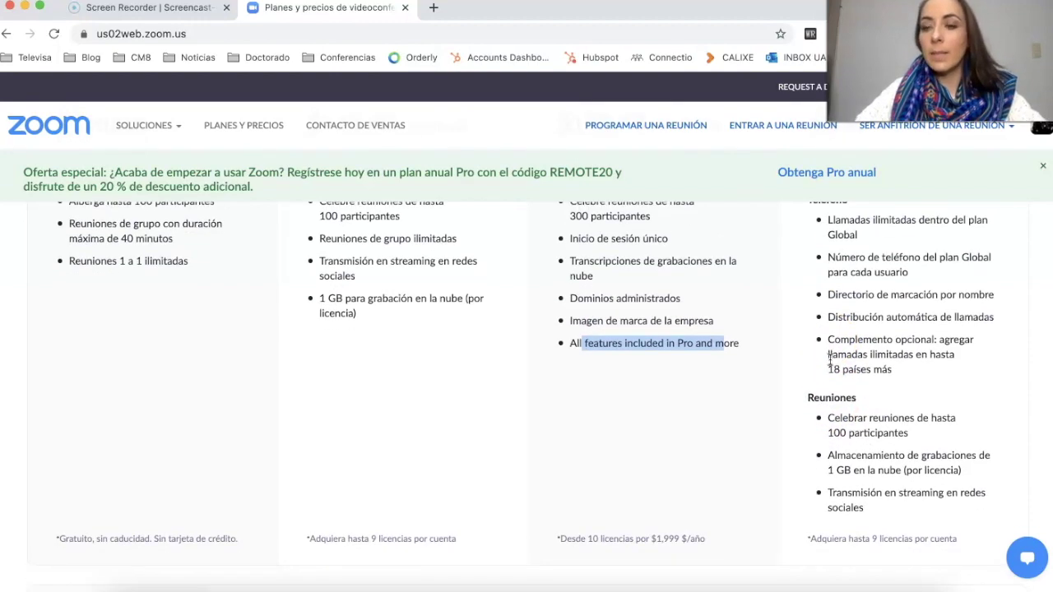
scroll(830, 359, "down", 2)
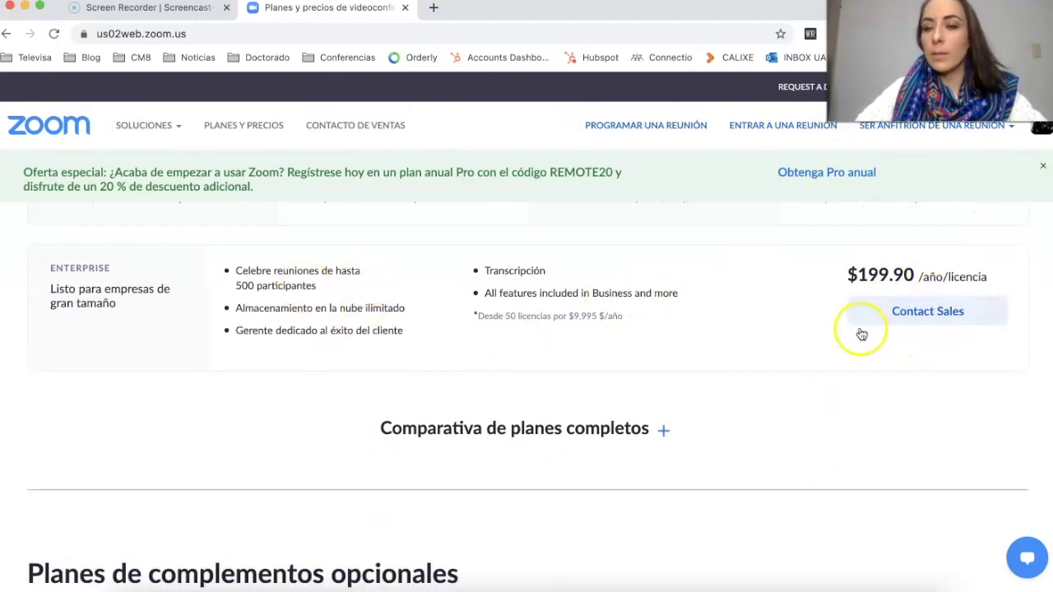
scroll(656, 423, "down", 1)
left_click(666, 388)
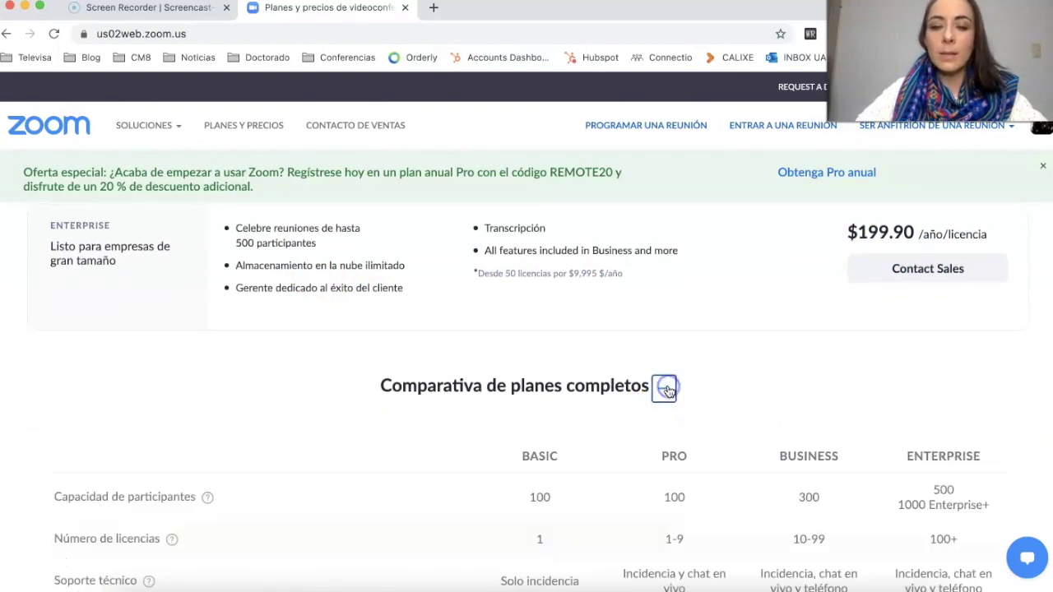
Scroll to Planes de complementos opcionales: Plan de audio from $1,200, Reuniones grandes from $600/year.
scroll(667, 391, "down", 3)
scroll(592, 360, "up", 1)
scroll(592, 360, "down", 3)
scroll(593, 363, "down", 5)
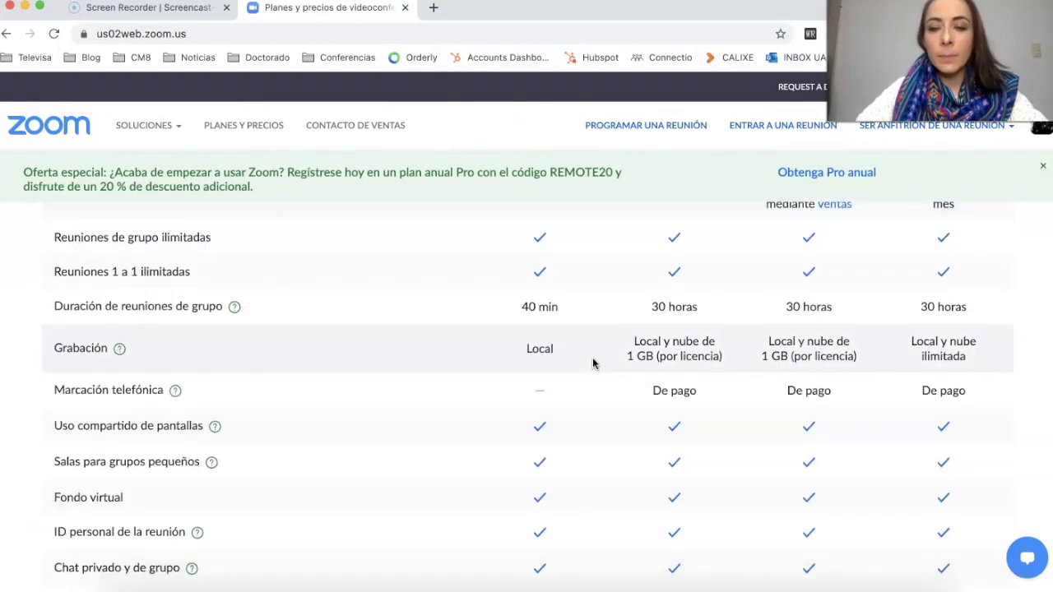
scroll(593, 364, "down", 7)
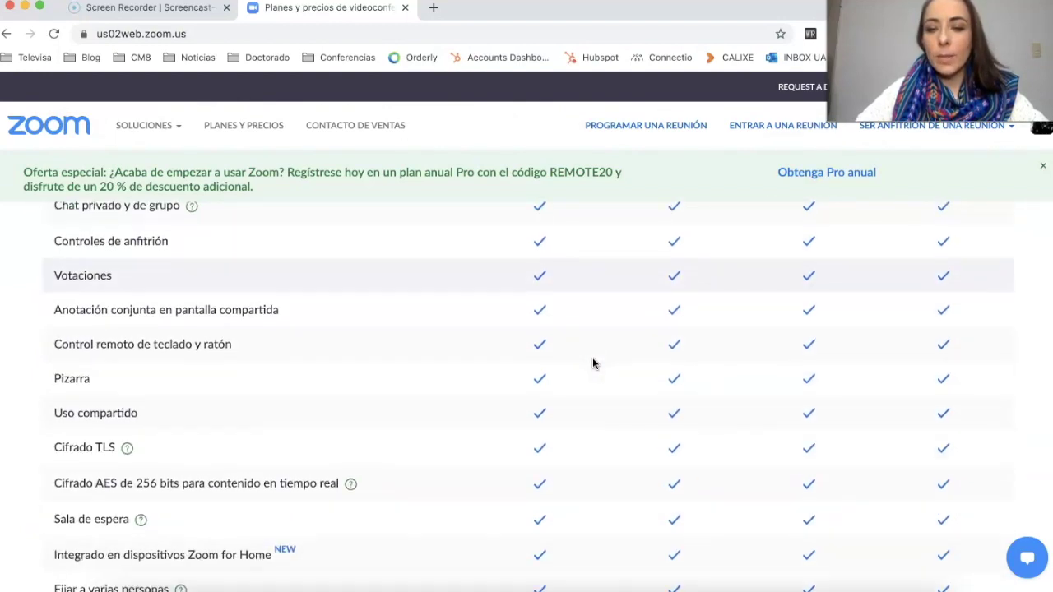
scroll(594, 364, "down", 3)
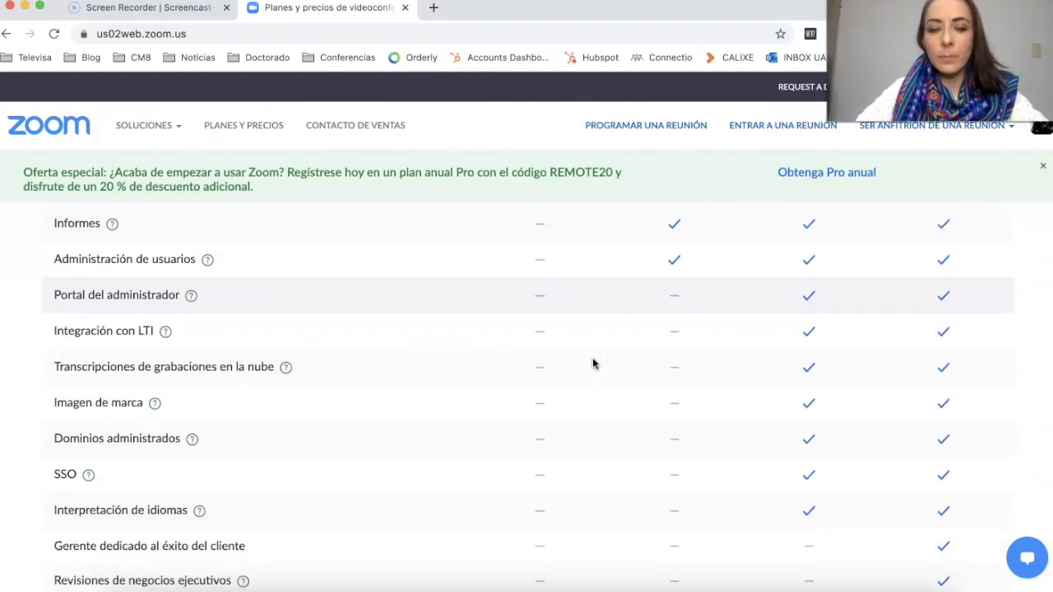
scroll(593, 364, "up", 1)
scroll(593, 363, "down", 1)
scroll(593, 364, "down", 6)
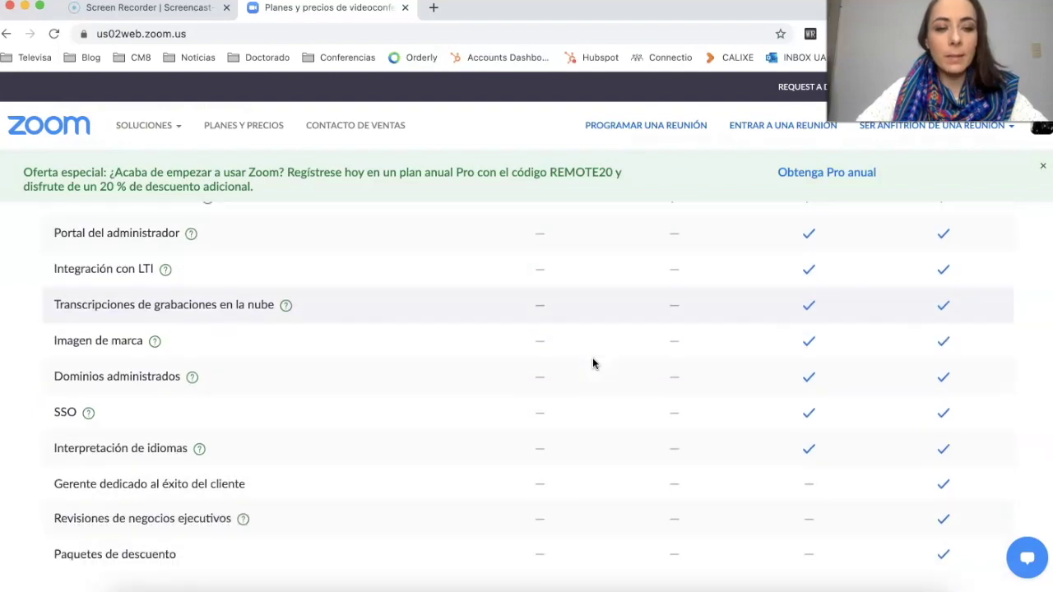
scroll(593, 363, "down", 1)
scroll(592, 362, "up", 1)
Highlight the 500 or 1000 participants bullet among the plan features.
left_click_drag(112, 263, 466, 261)
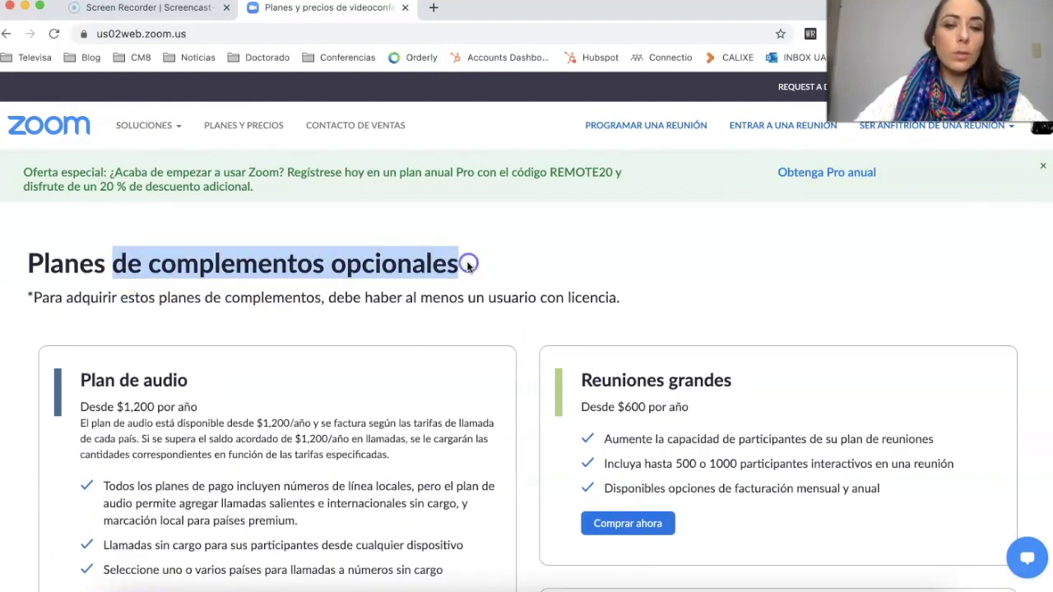
scroll(469, 265, "down", 1)
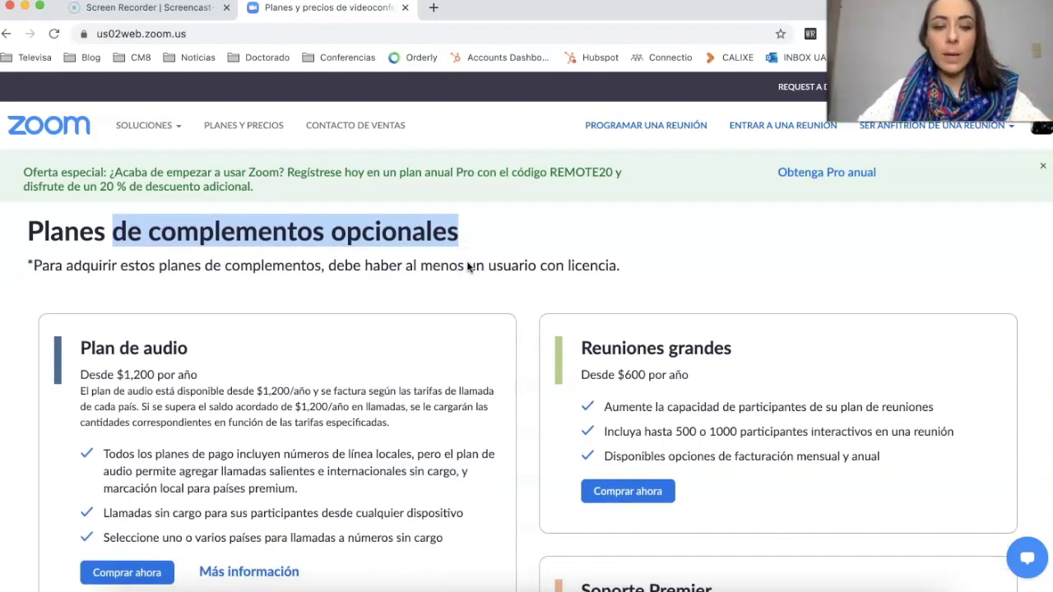
scroll(468, 262, "down", 1)
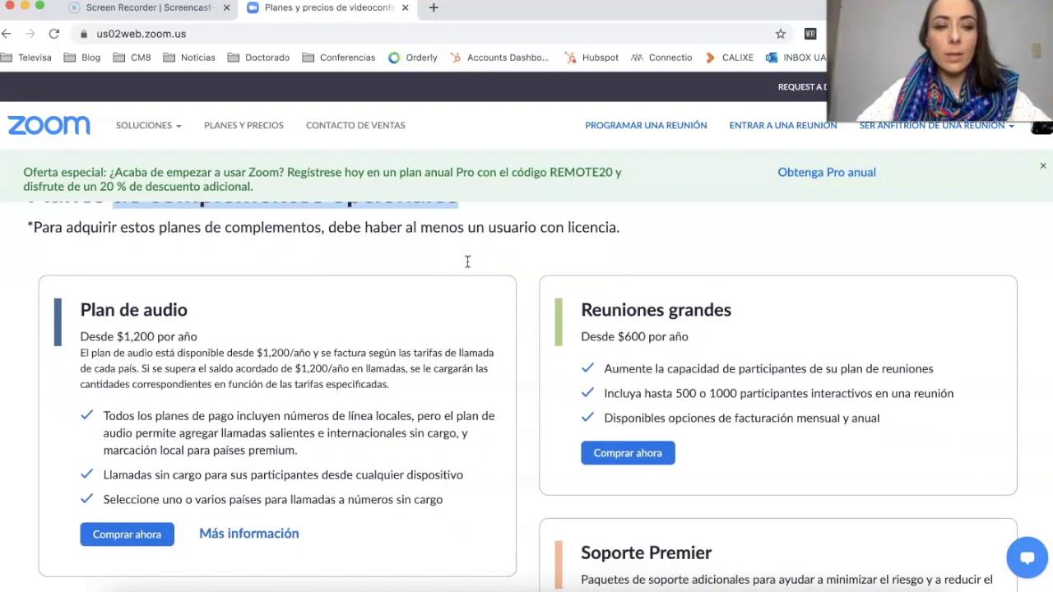
scroll(467, 261, "down", 1)
scroll(467, 262, "down", 1)
left_click_drag(657, 329, 919, 329)
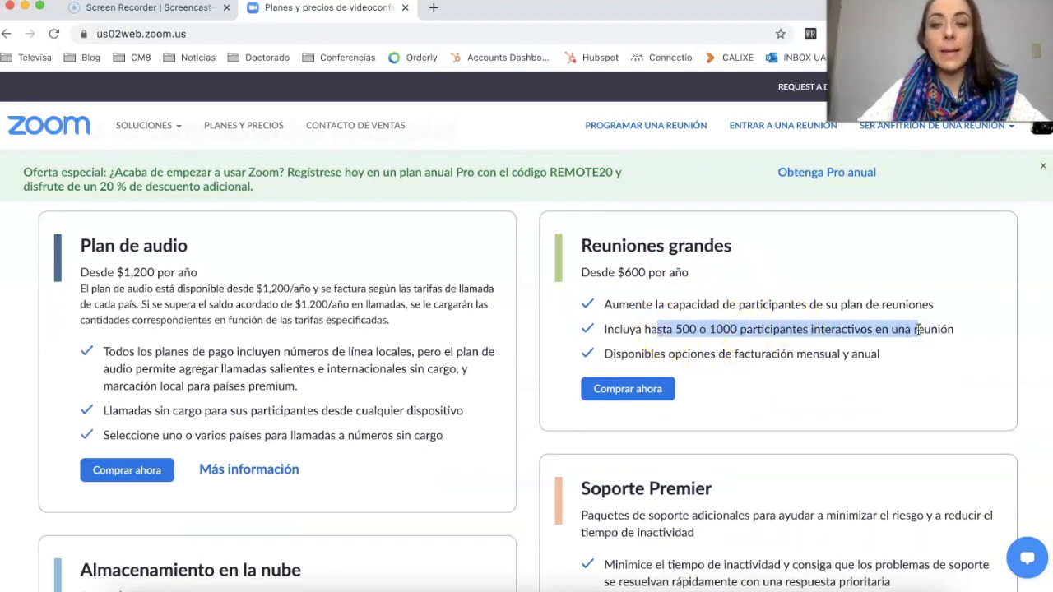
triple_click(661, 330)
left_click(658, 334)
Browse the rest of the pricing page and reveal more product plan categories.
scroll(658, 329, "down", 1)
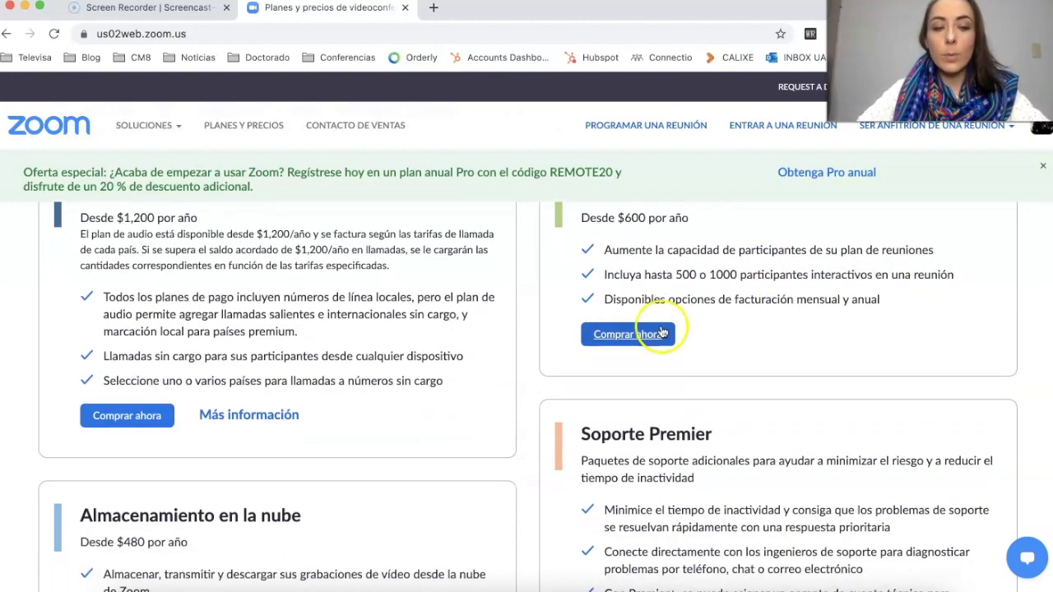
scroll(625, 277, "up", 1)
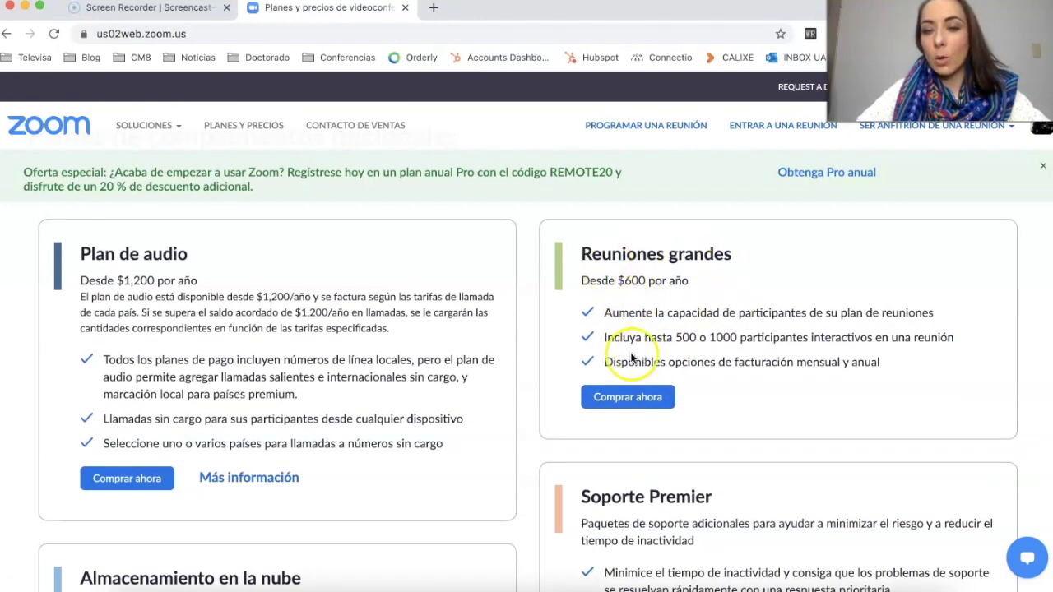
scroll(536, 381, "down", 1)
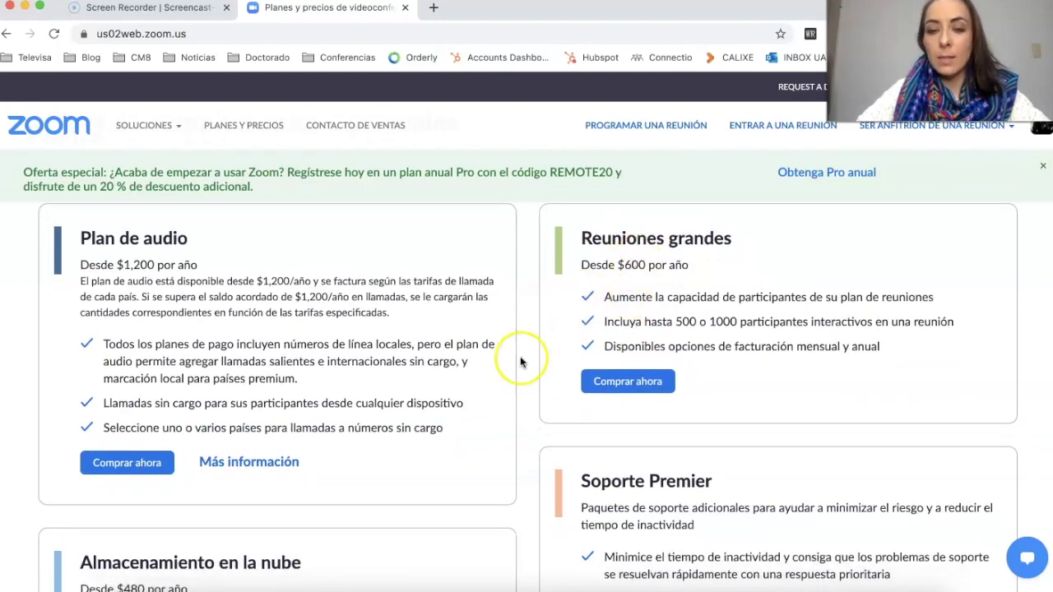
scroll(521, 357, "down", 5)
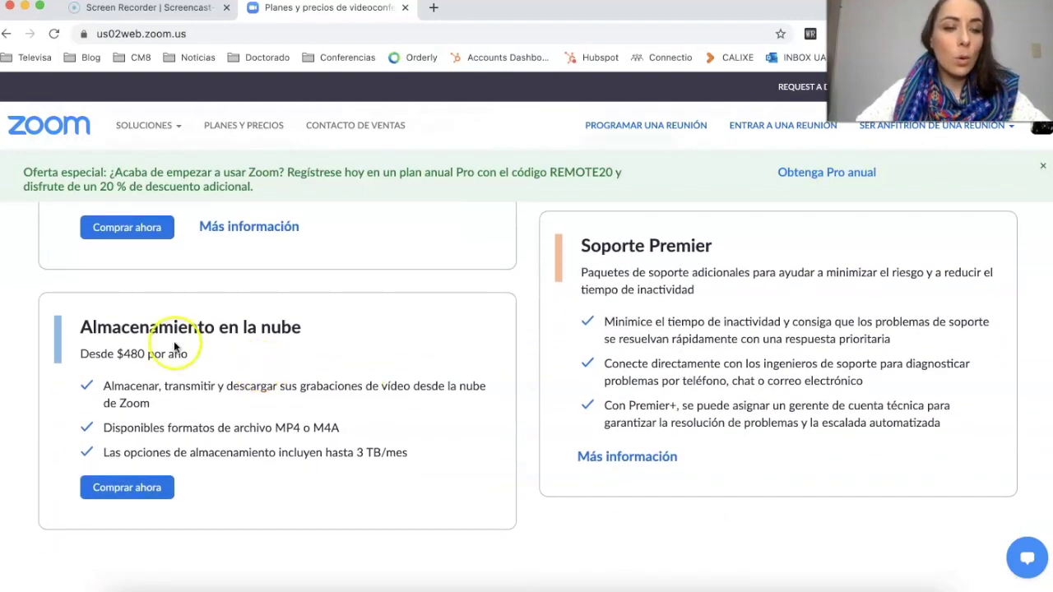
scroll(234, 375, "down", 2)
scroll(234, 377, "down", 12)
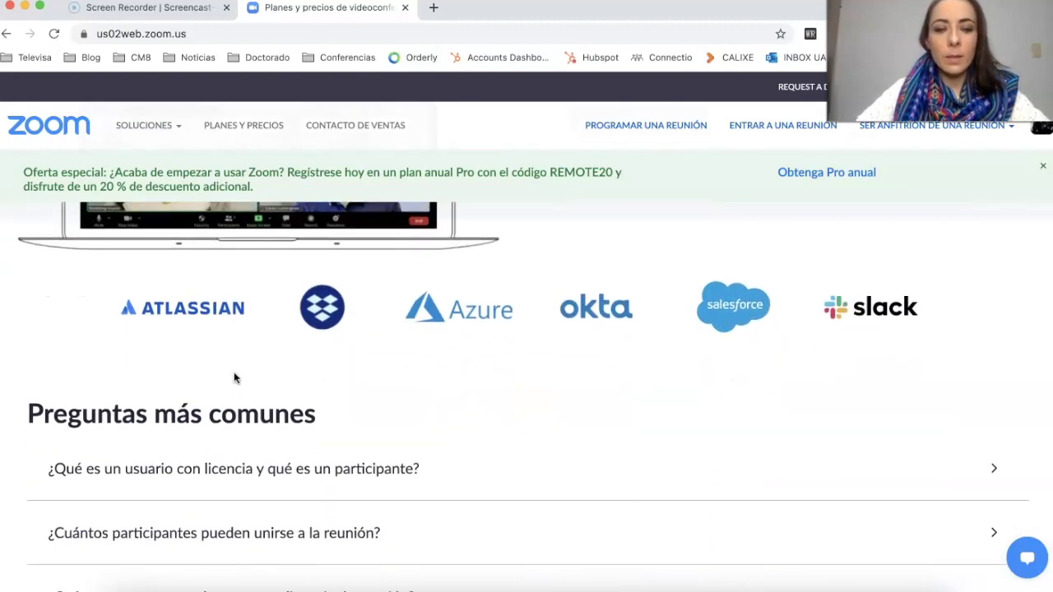
scroll(235, 374, "up", 10)
scroll(234, 377, "up", 15)
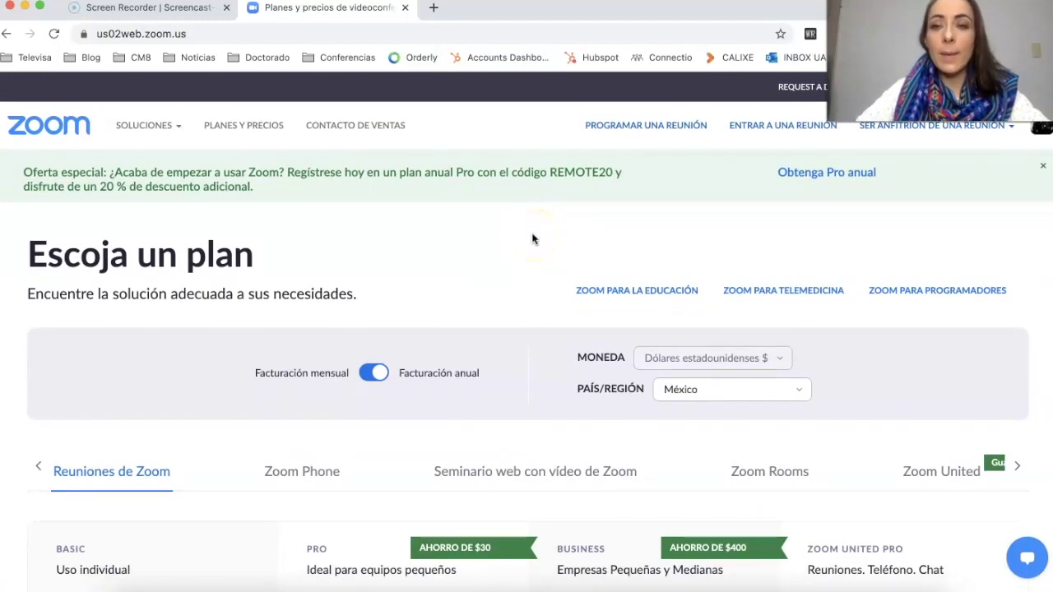
scroll(524, 240, "down", 2)
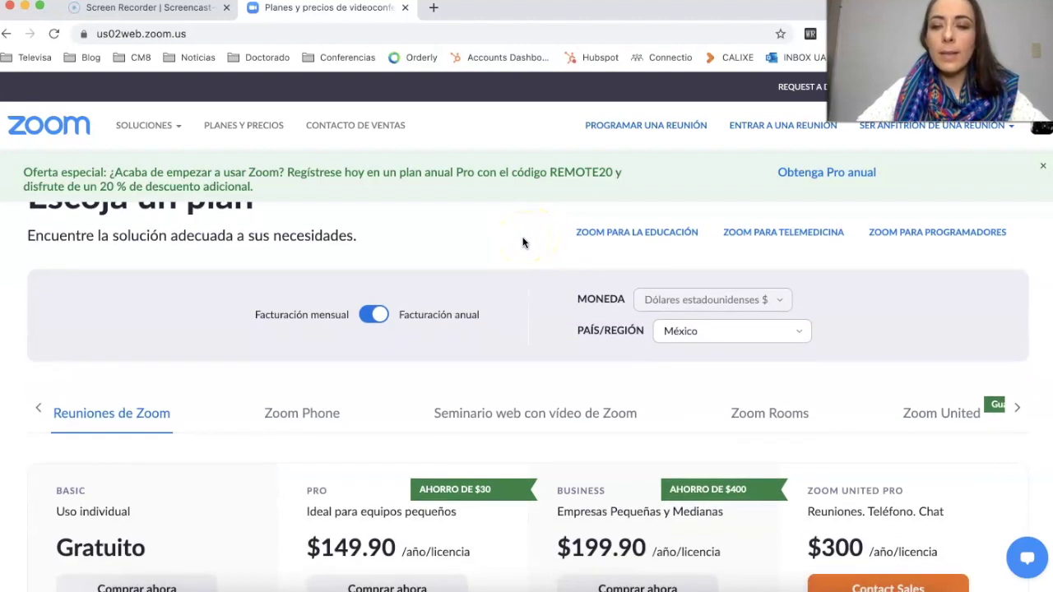
left_click(1012, 416)
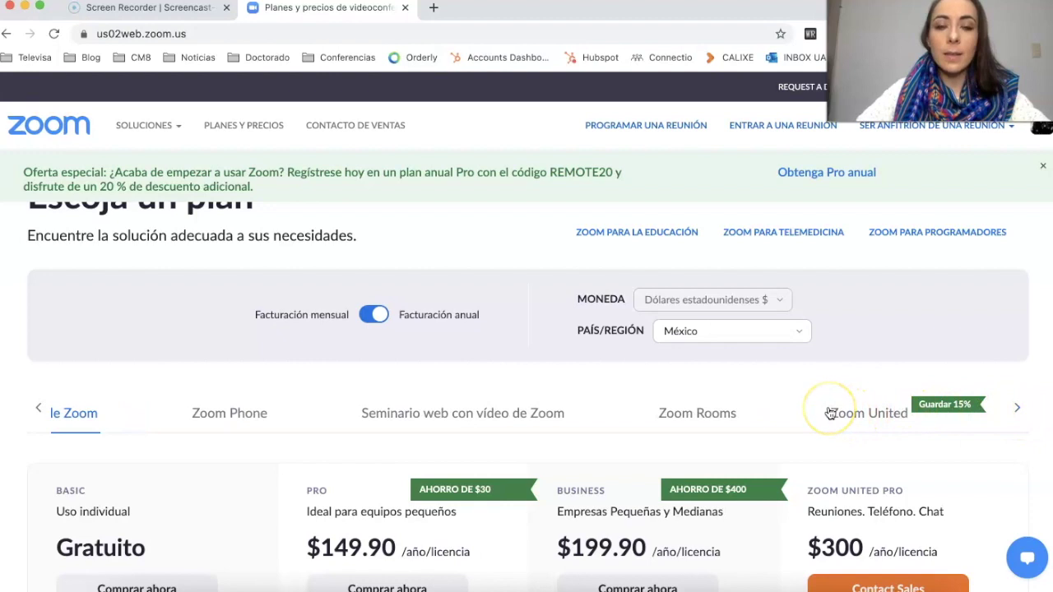
Go to Facturación > Planes actuales and highlight the Zoom Meetings plan name.
scroll(830, 413, "up", 2)
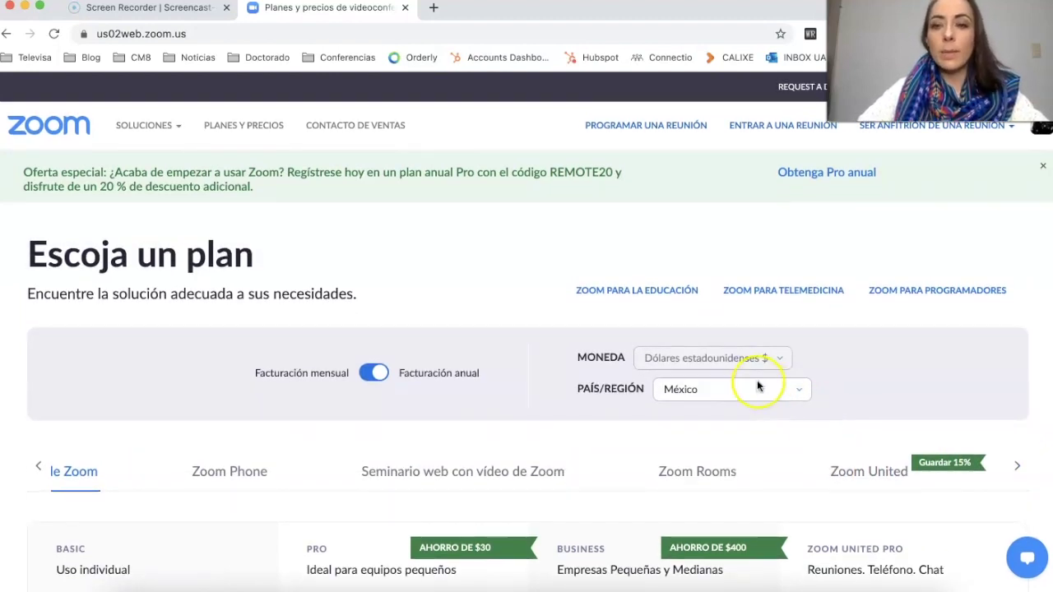
left_click(658, 294)
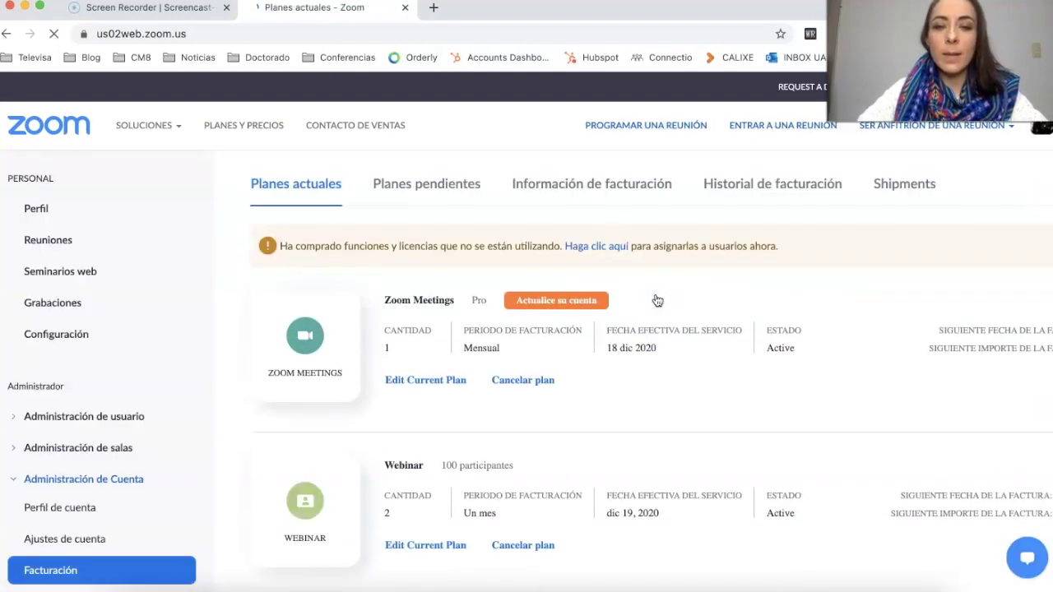
left_click_drag(381, 296, 442, 300)
Open Historial de facturación and highlight the latest invoice amount of $17.39.
left_click(823, 194)
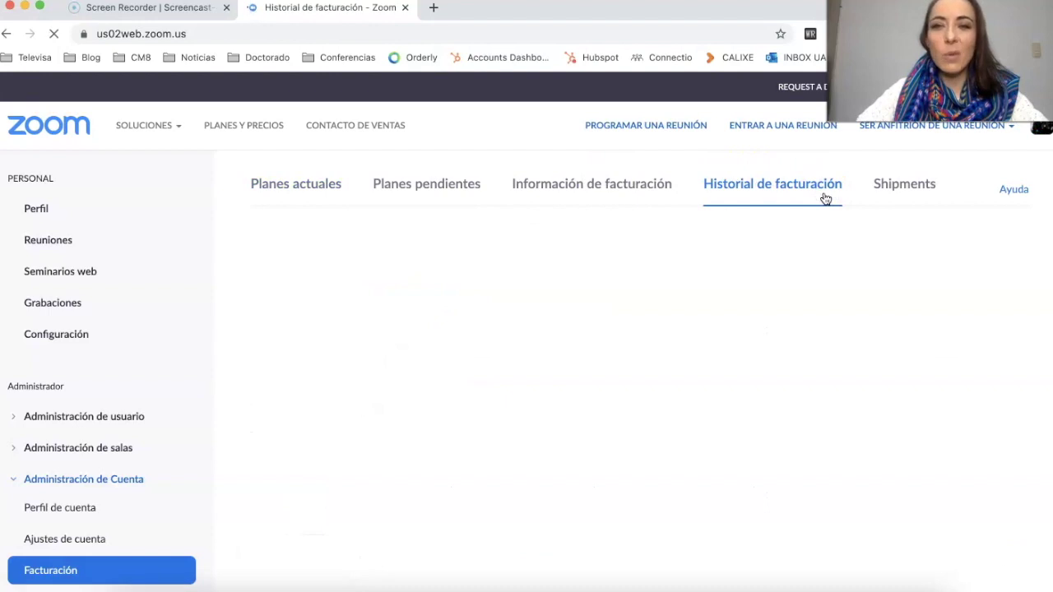
left_click_drag(763, 338, 724, 337)
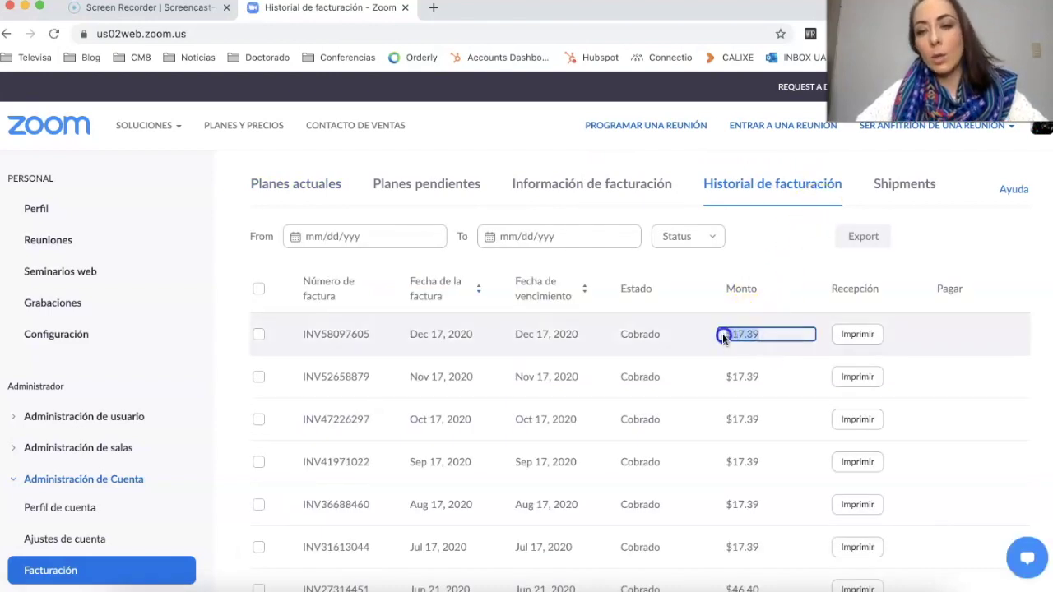
left_click(782, 262)
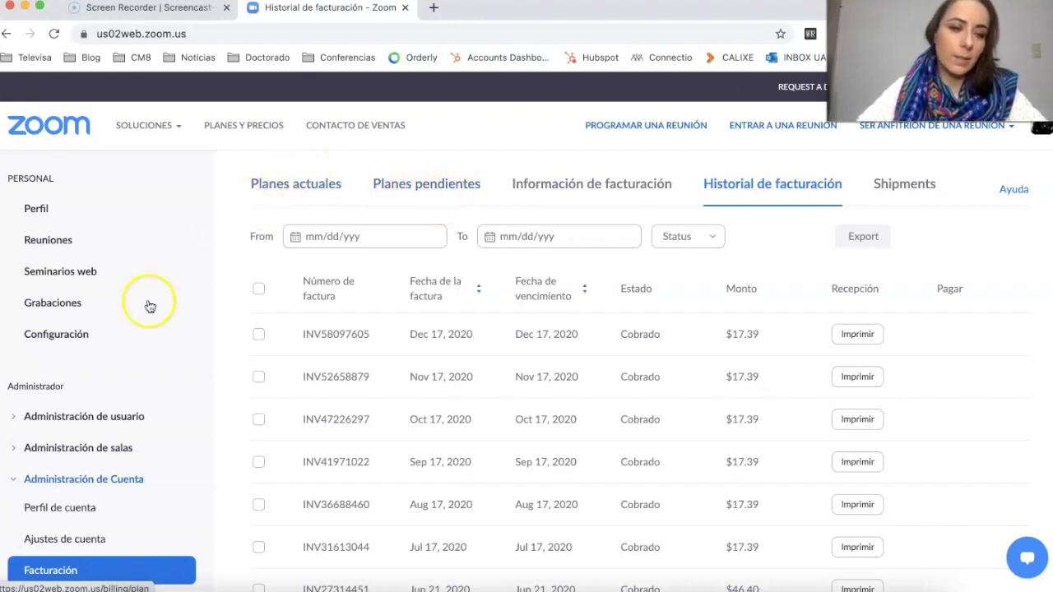
Scroll through the Mar–Dec 2020 invoices, then bring up the Zoom desktop app.
scroll(148, 305, "down", 3)
scroll(150, 306, "down", 4)
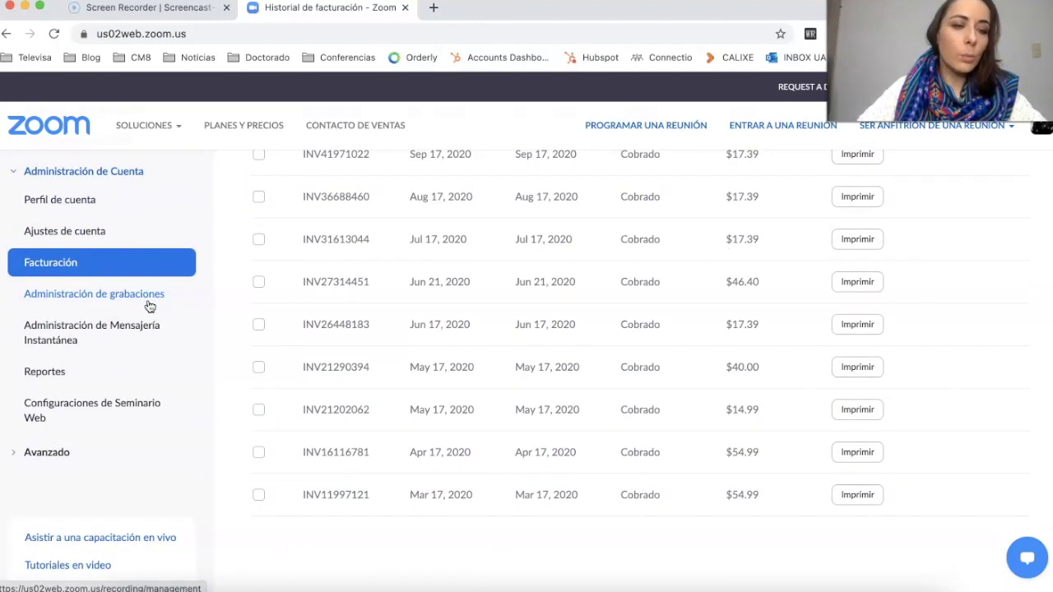
scroll(601, 201, "up", 7)
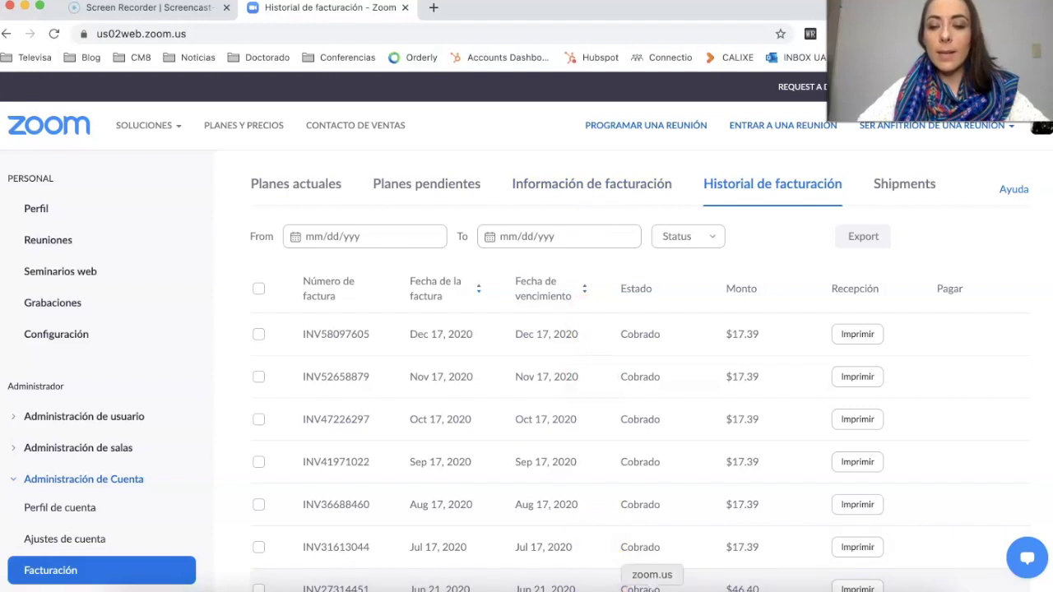
left_click(651, 589)
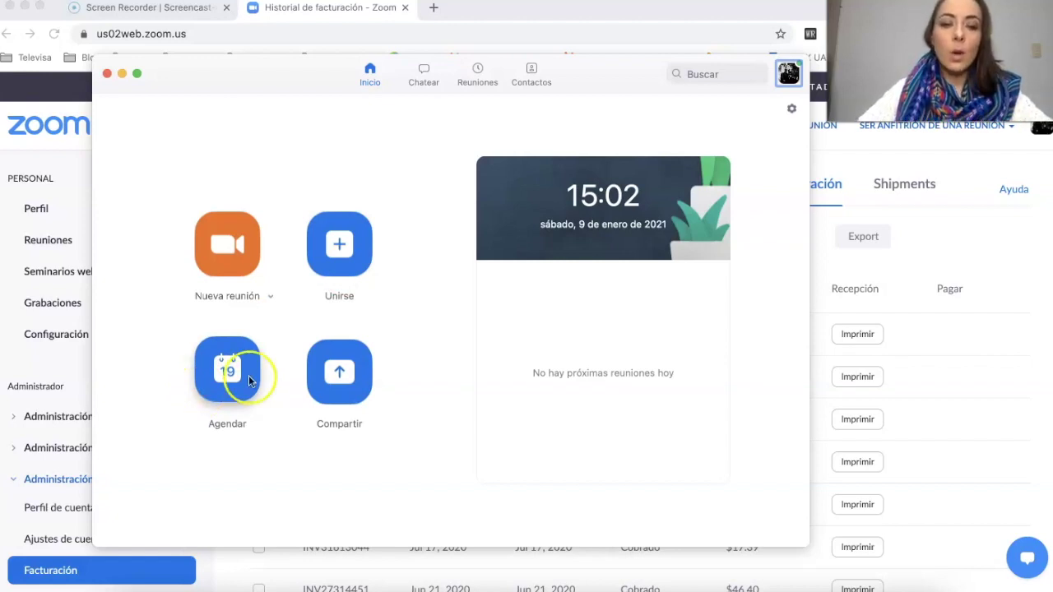
Authorize the Zoom audio device install with the Mac password so computer sound can be shared.
left_click(333, 372)
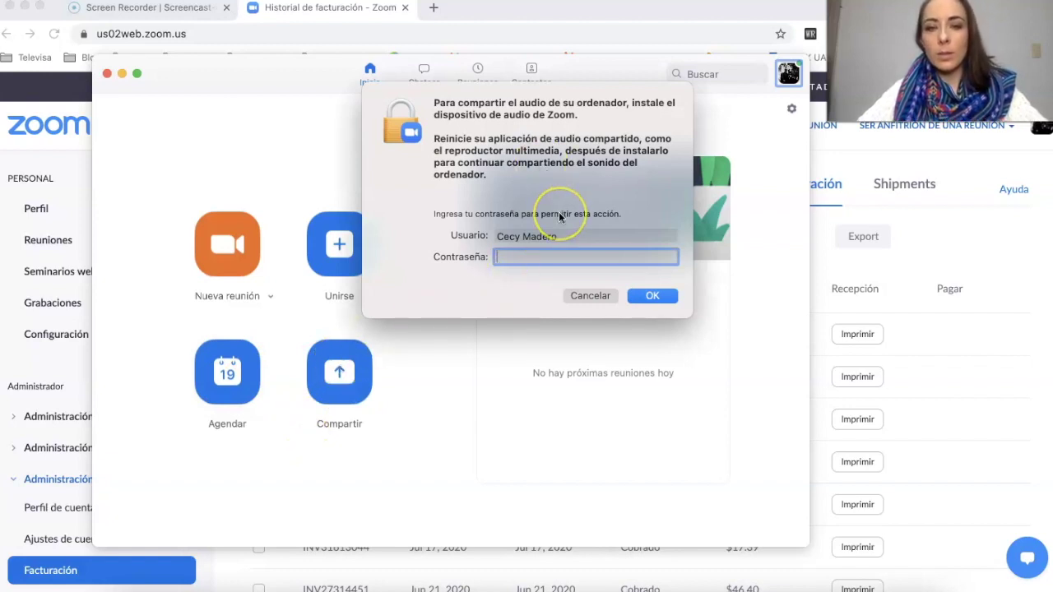
type("•••••••••••")
key("Return")
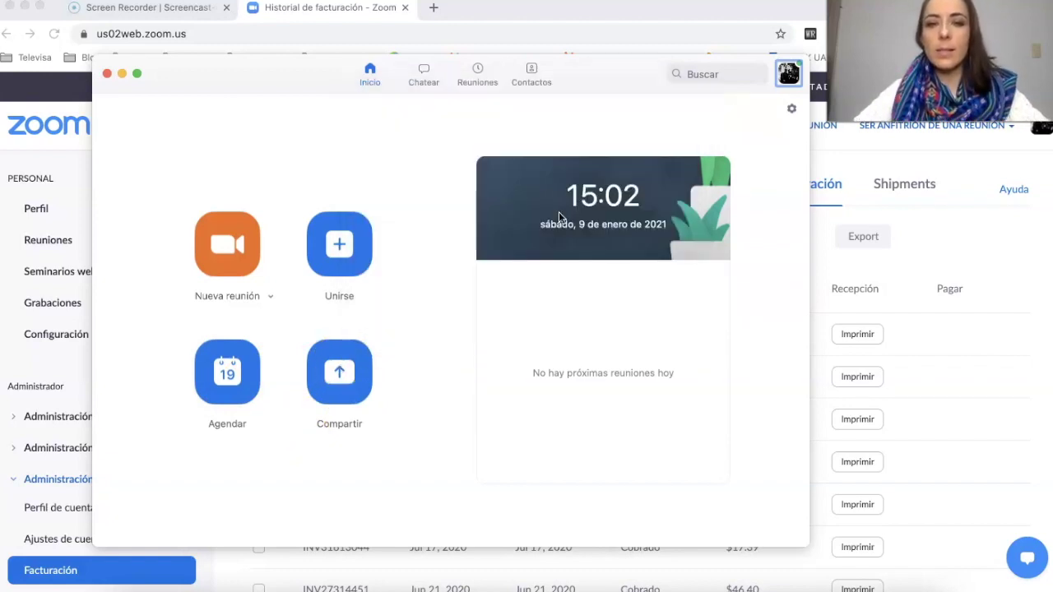
left_click(340, 377)
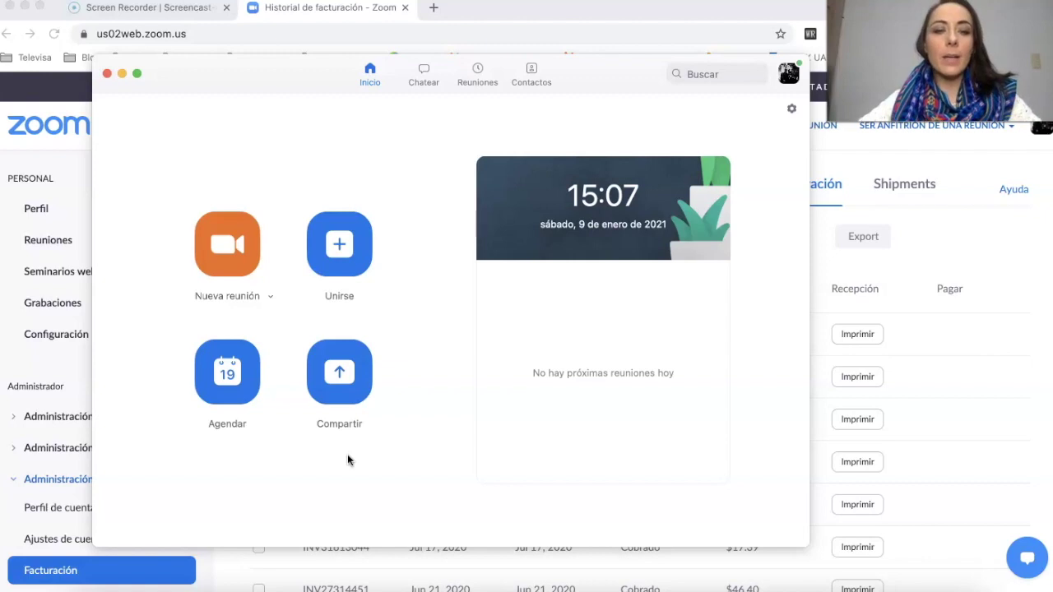
left_click(478, 73)
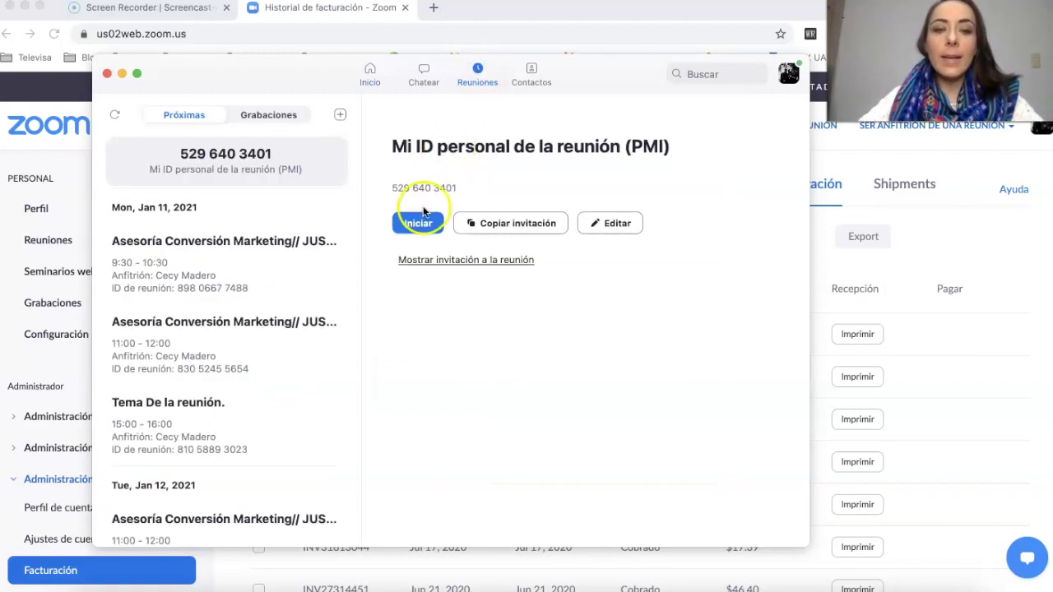
Delete the 15:00–16:00 meeting 'Tema De la reunión.' from Reuniones.
scroll(272, 315, "down", 2)
scroll(272, 317, "down", 3)
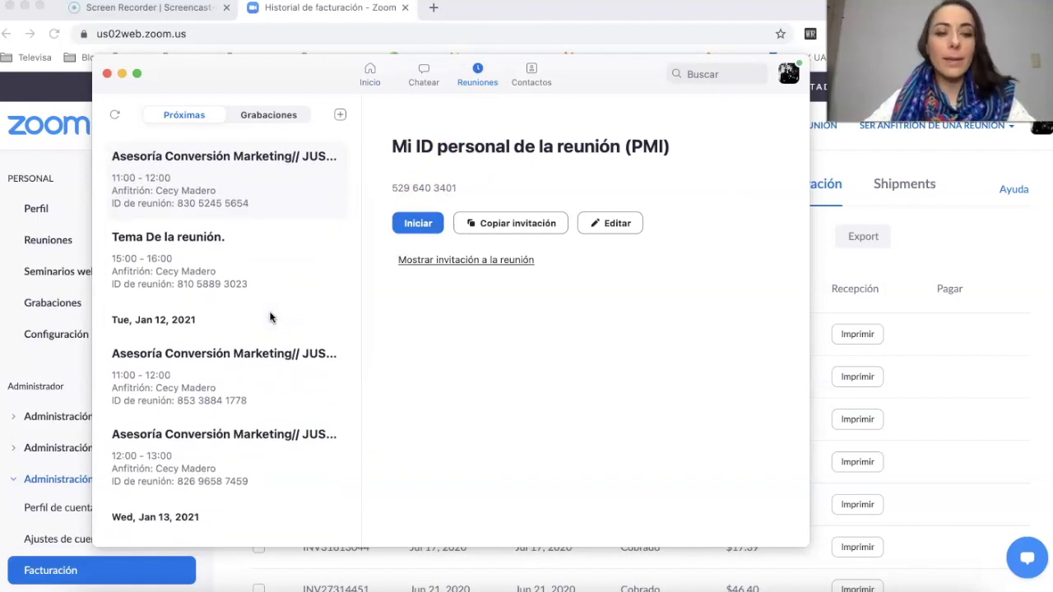
scroll(271, 318, "up", 5)
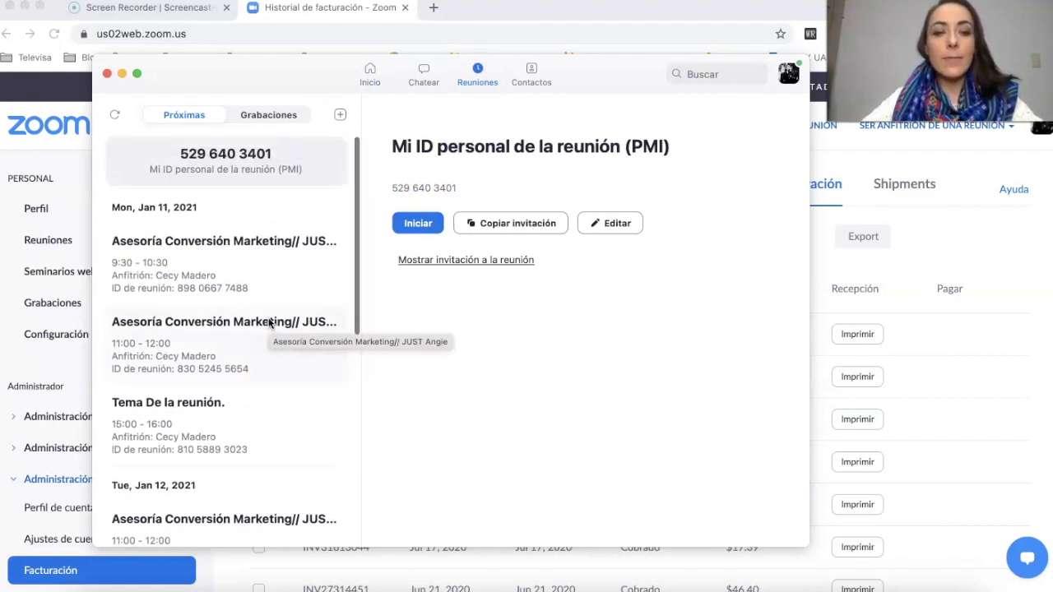
scroll(260, 301, "down", 2)
scroll(260, 304, "down", 2)
left_click(252, 322)
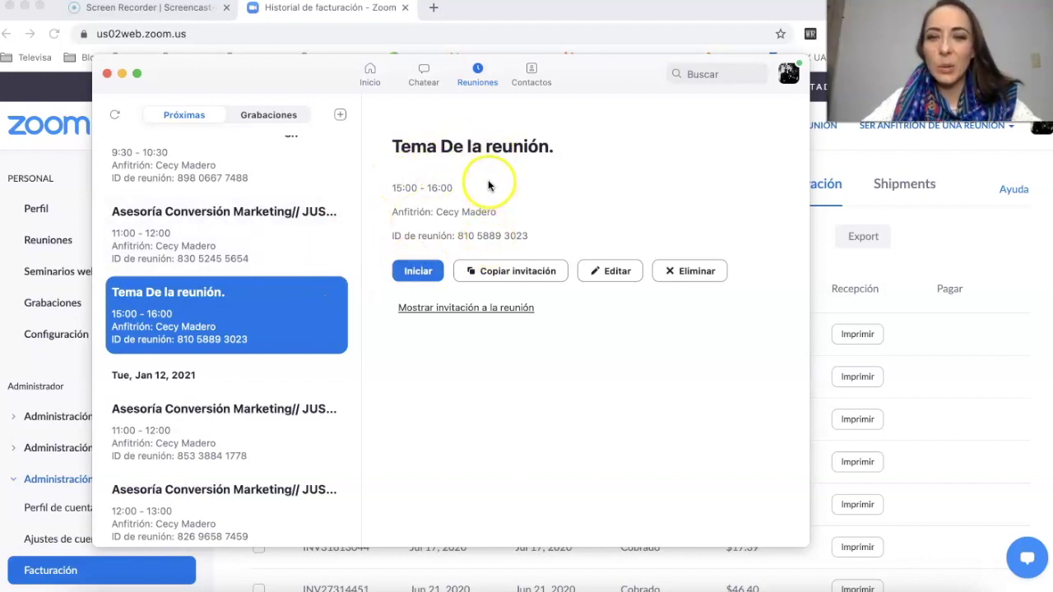
left_click(688, 268)
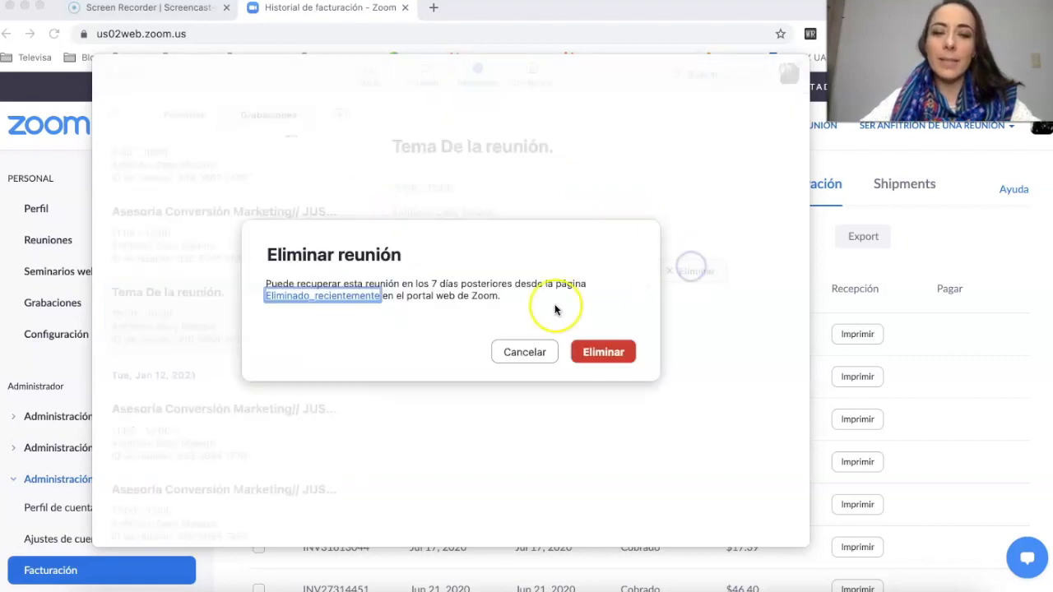
left_click(606, 351)
Switch to the Grabaciones tab to list the local recordings.
scroll(313, 369, "down", 5)
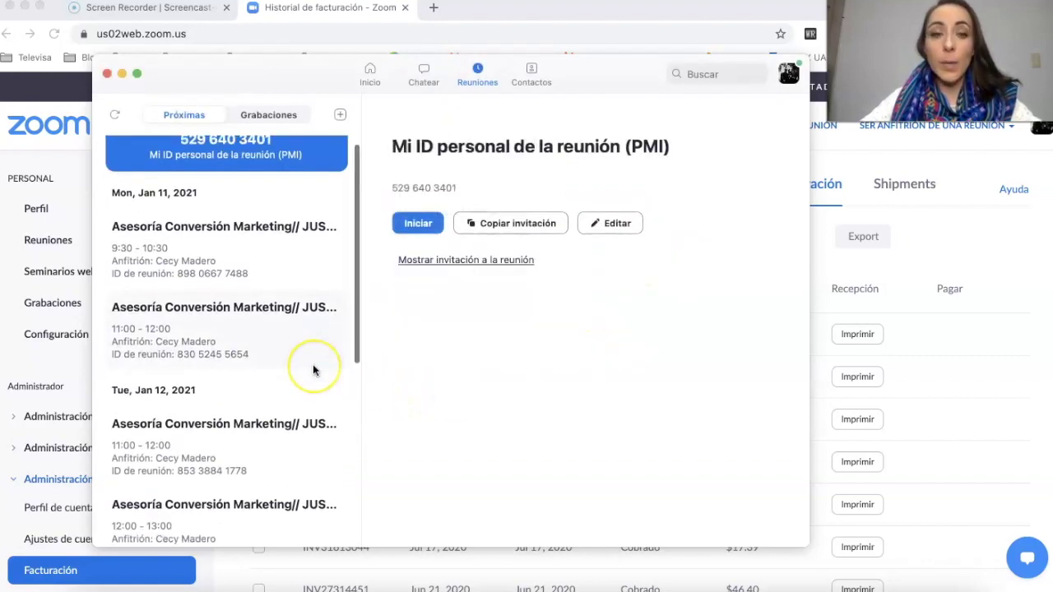
scroll(312, 367, "down", 5)
scroll(312, 367, "up", 10)
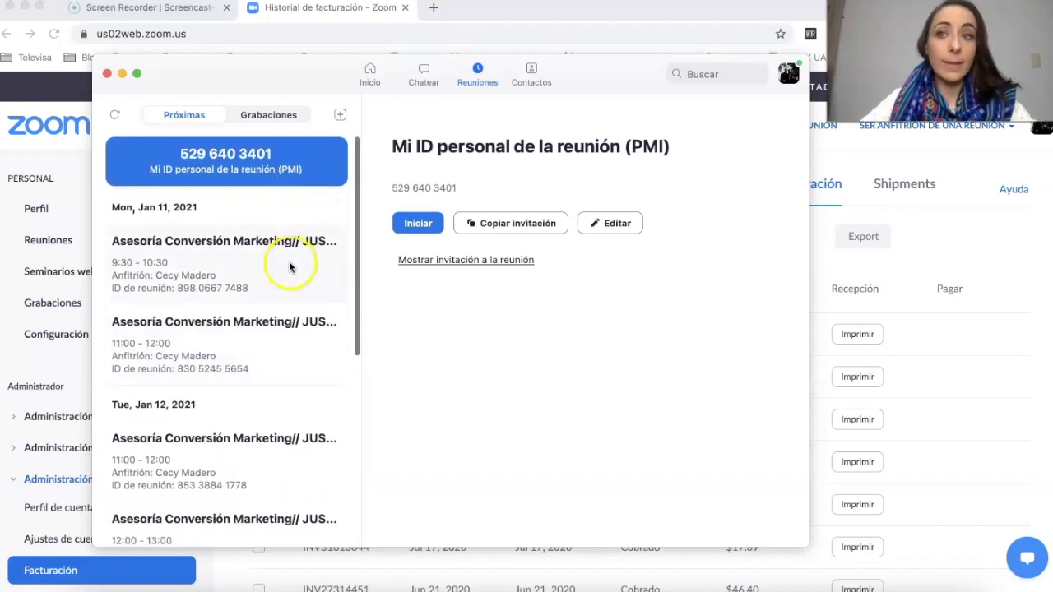
left_click(247, 118)
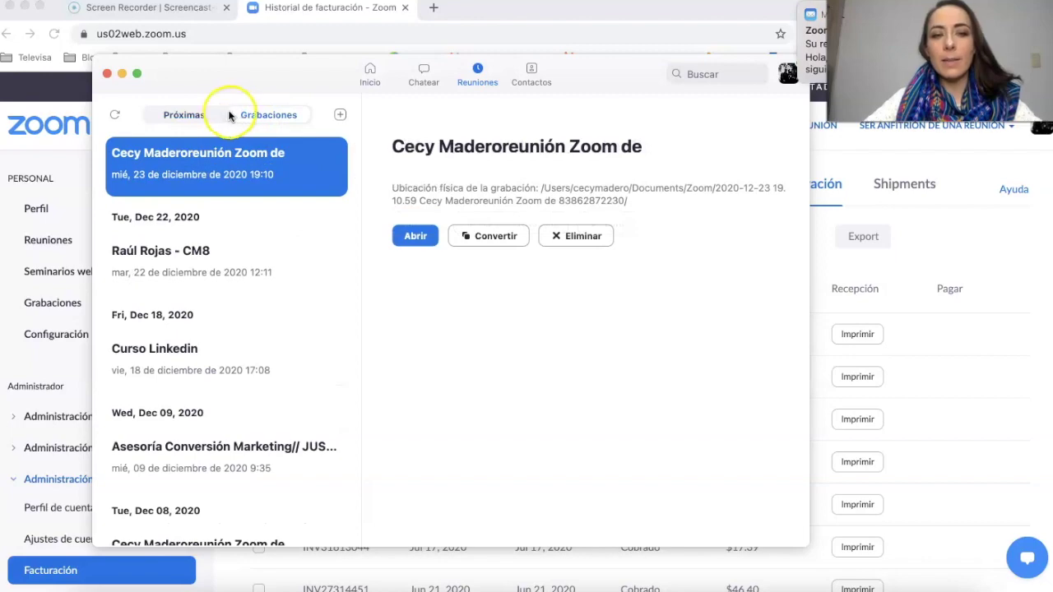
Scroll the recordings, return to Próximas and open the Programar reunión form.
scroll(207, 183, "down", 10)
scroll(202, 247, "down", 5)
scroll(203, 245, "up", 10)
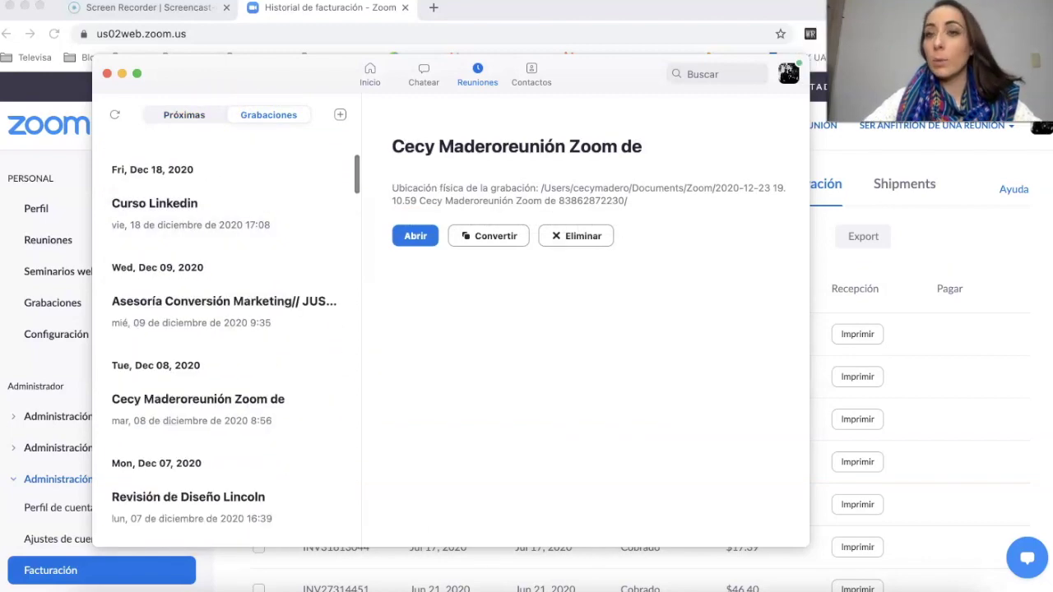
scroll(252, 305, "down", 9)
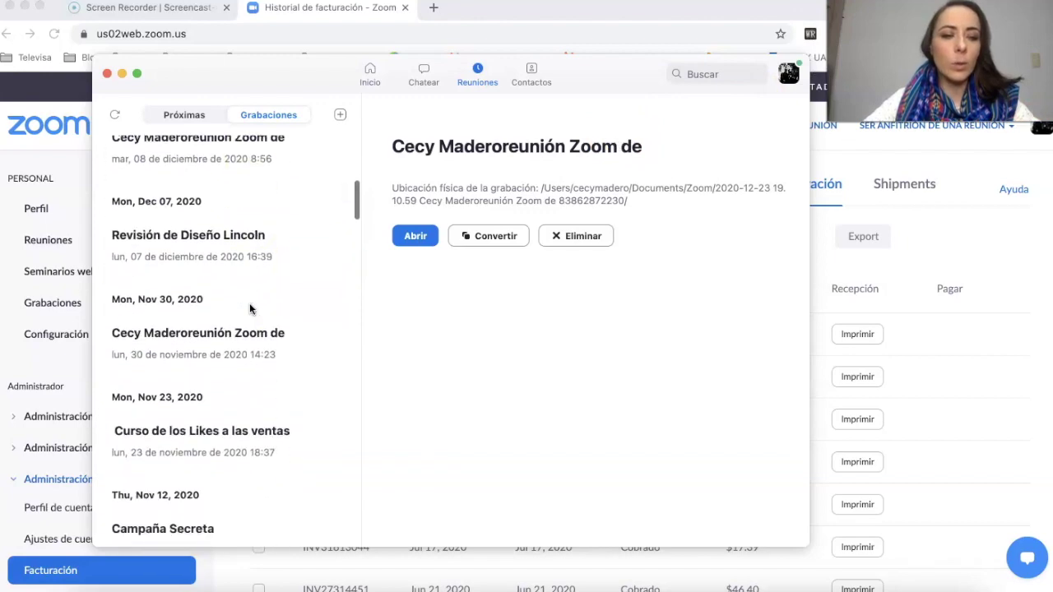
scroll(251, 309, "down", 7)
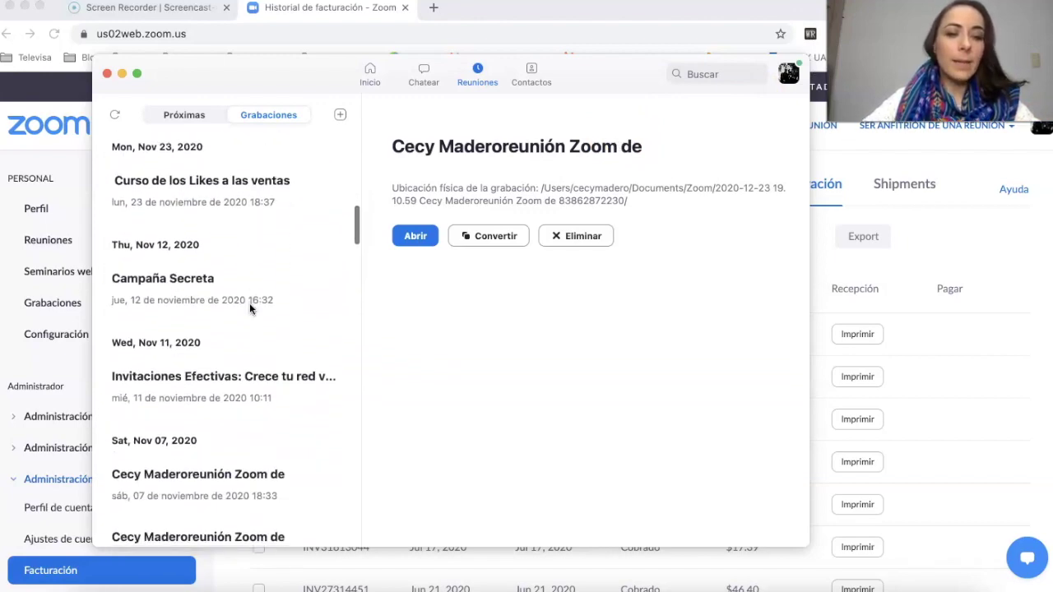
scroll(250, 309, "down", 20)
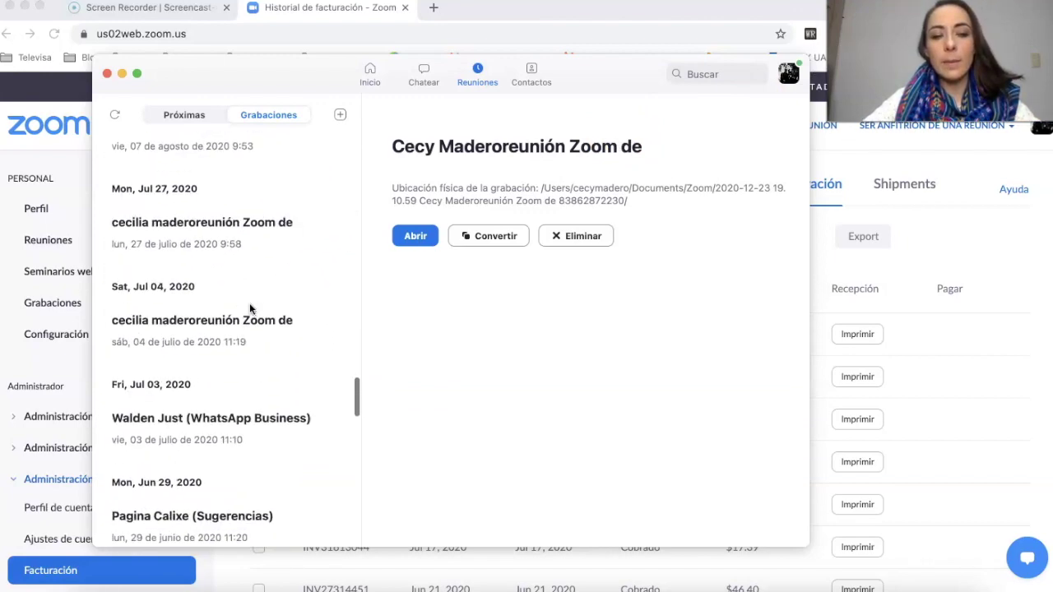
scroll(251, 309, "down", 12)
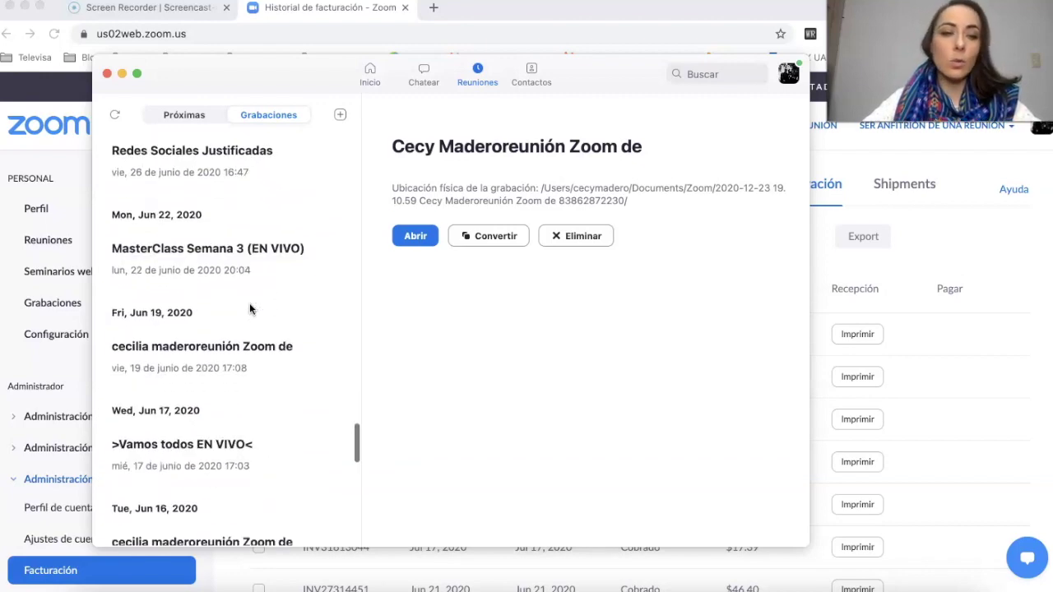
scroll(251, 312, "up", 20)
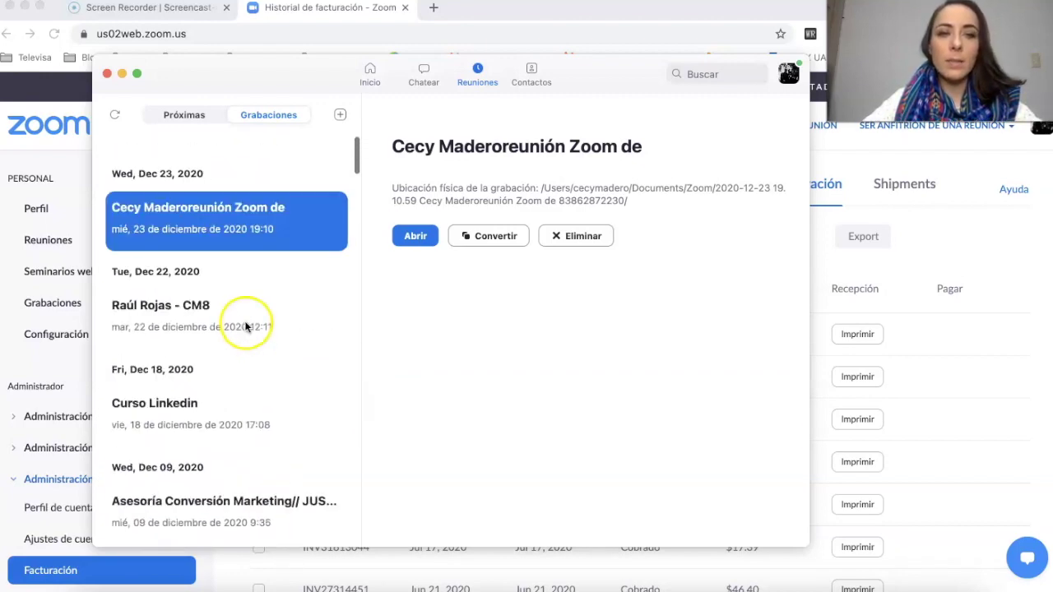
left_click(197, 116)
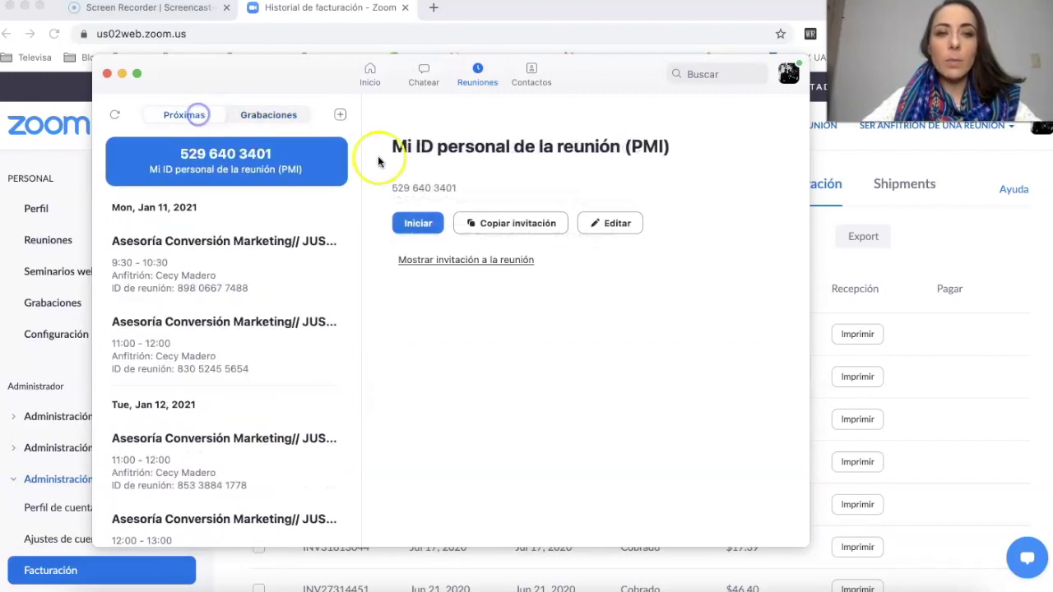
left_click(341, 116)
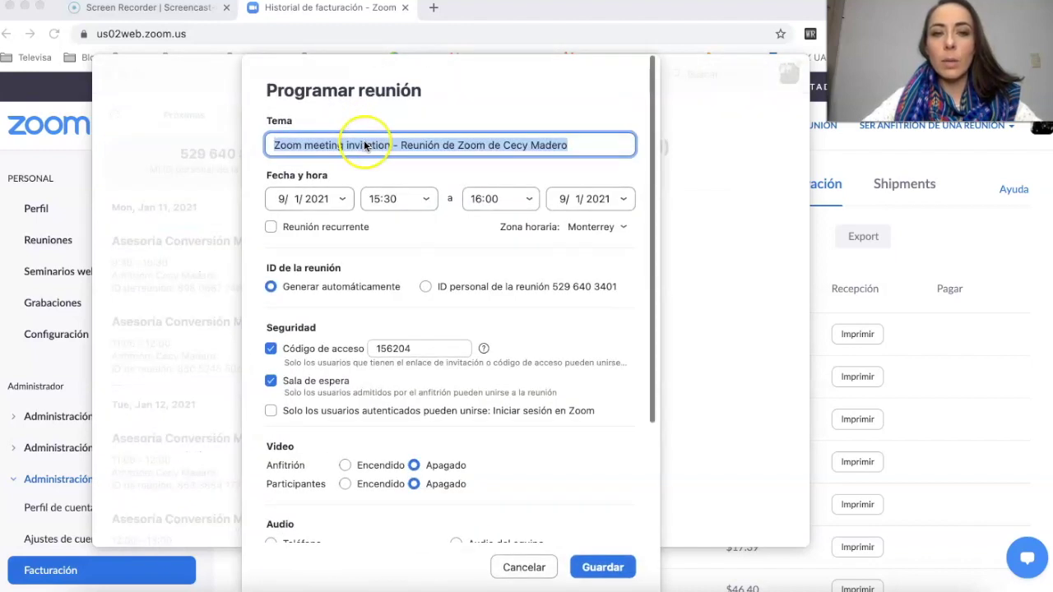
Set the meeting date to 16/1/2021 and the topic to Fundación Monstritos.
type("Pe")
key("BackSpace")
key("BackSpace")
type("Reunion de Prueba")
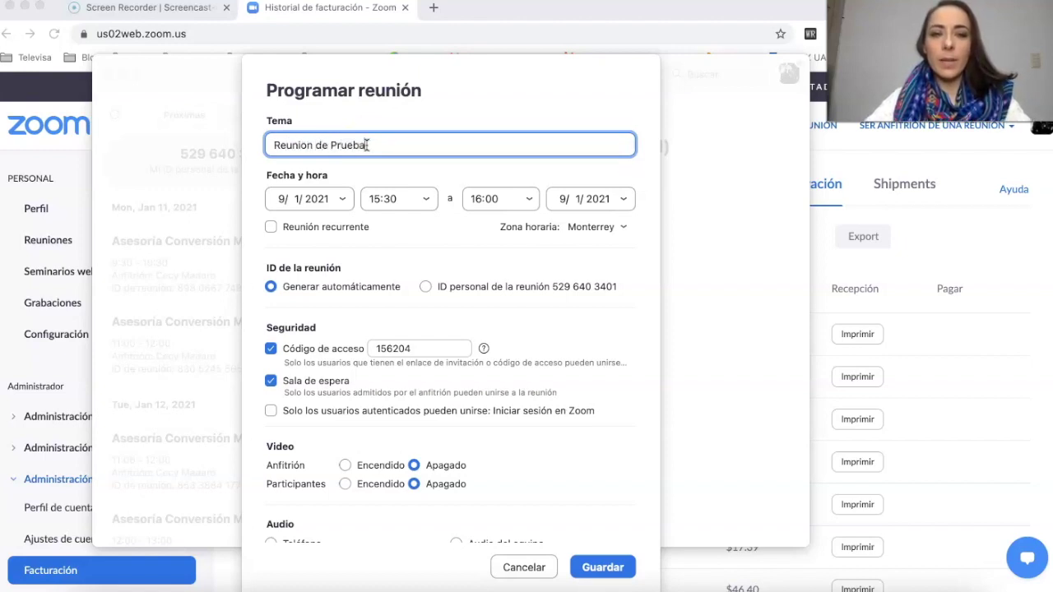
left_click(346, 202)
left_click(364, 272)
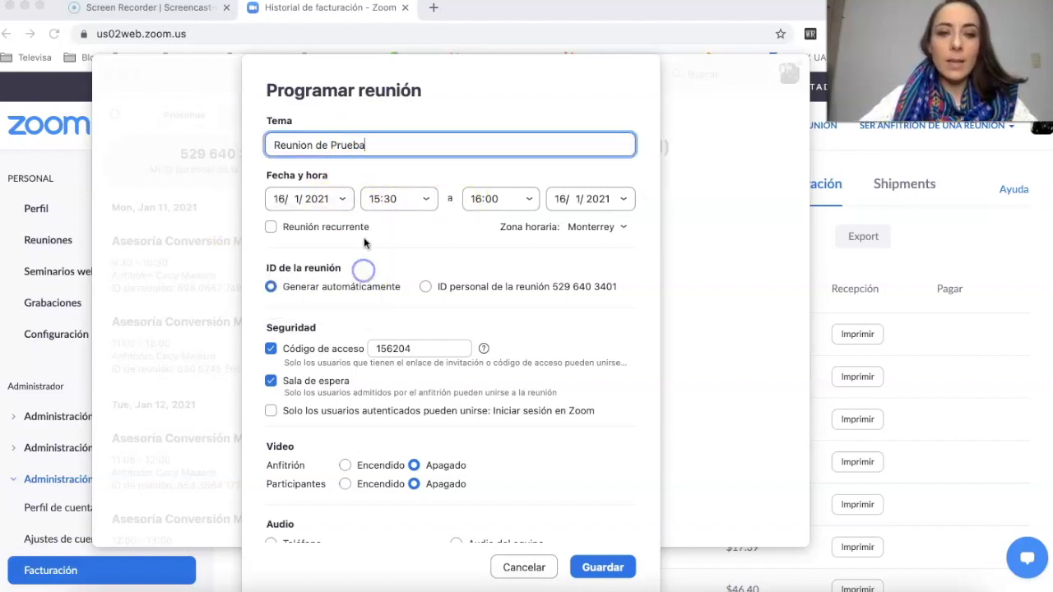
triple_click(377, 145)
key("BackSpace")
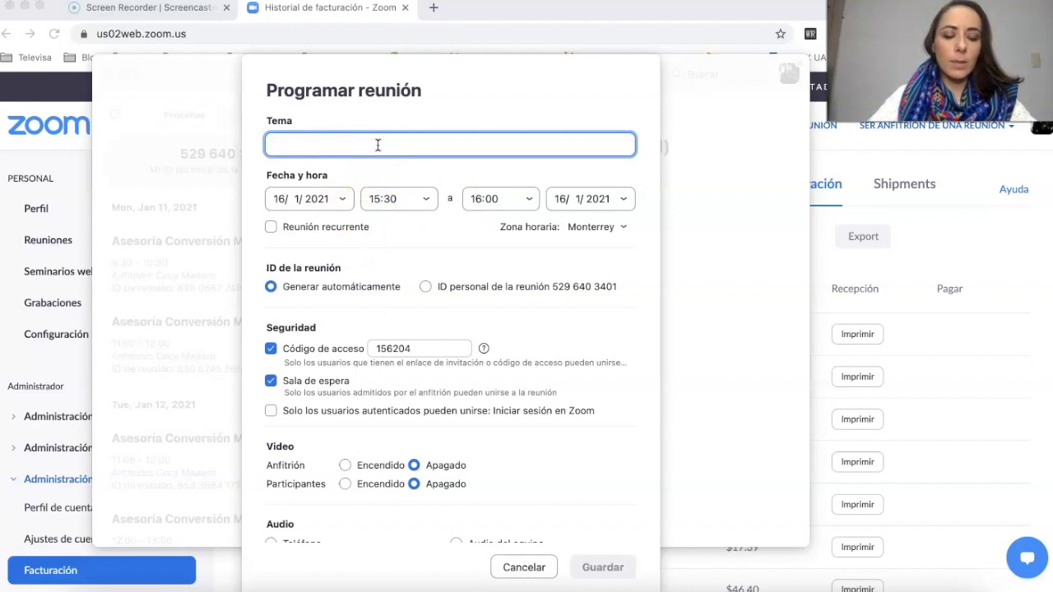
type("Fundación Monstritos")
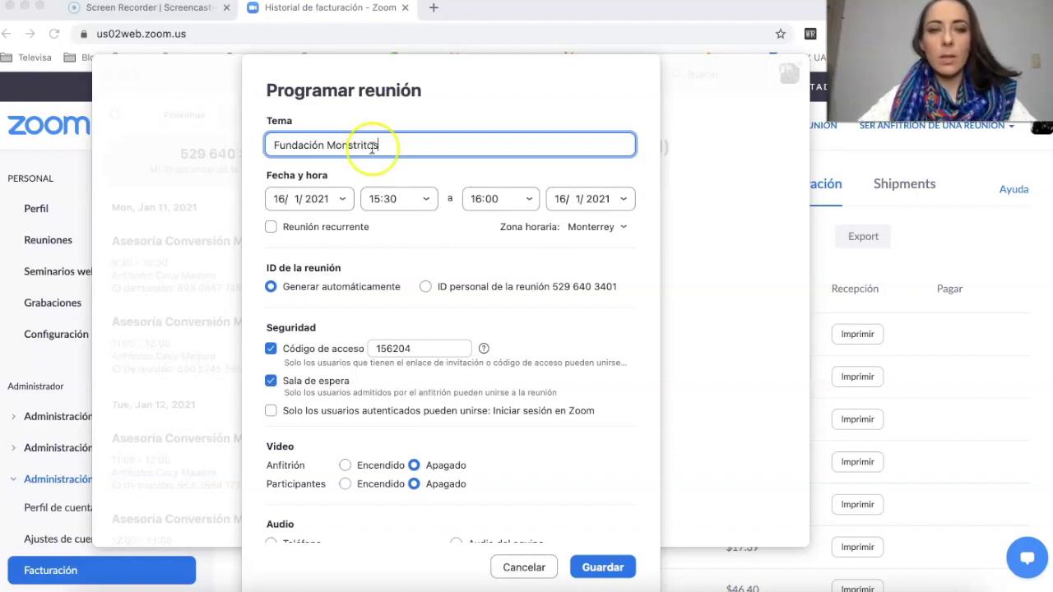
Set the meeting time from 10:30 to 11:30.
left_click(425, 202)
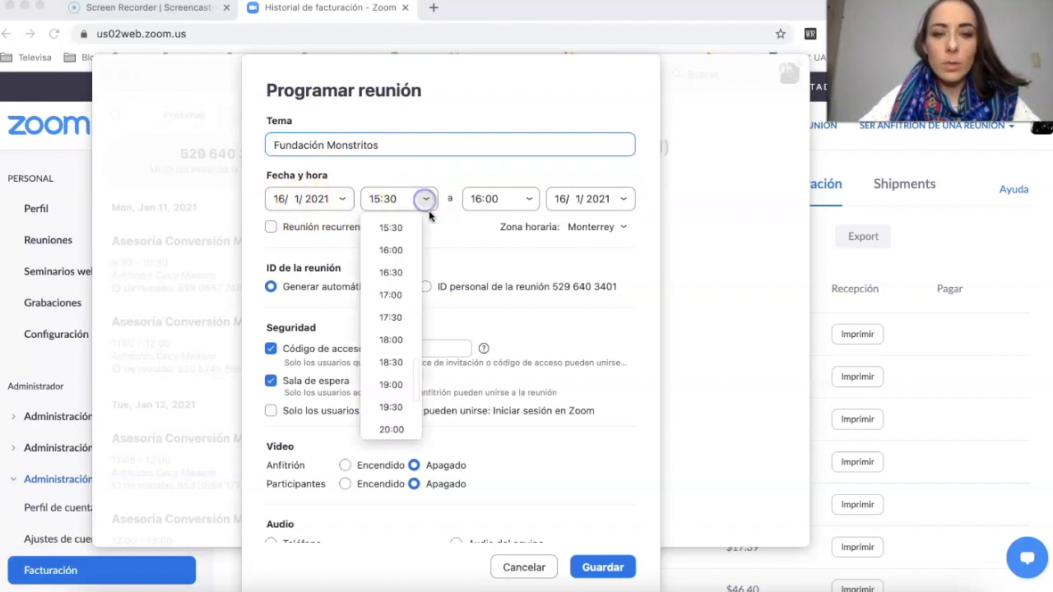
scroll(393, 316, "up", 3)
scroll(392, 317, "up", 5)
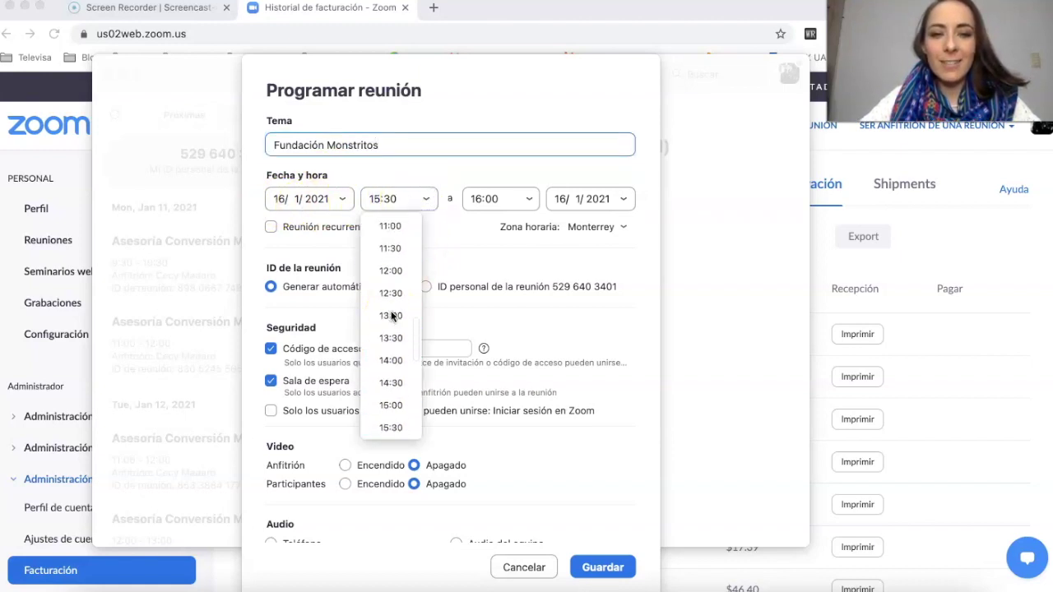
scroll(391, 317, "up", 1)
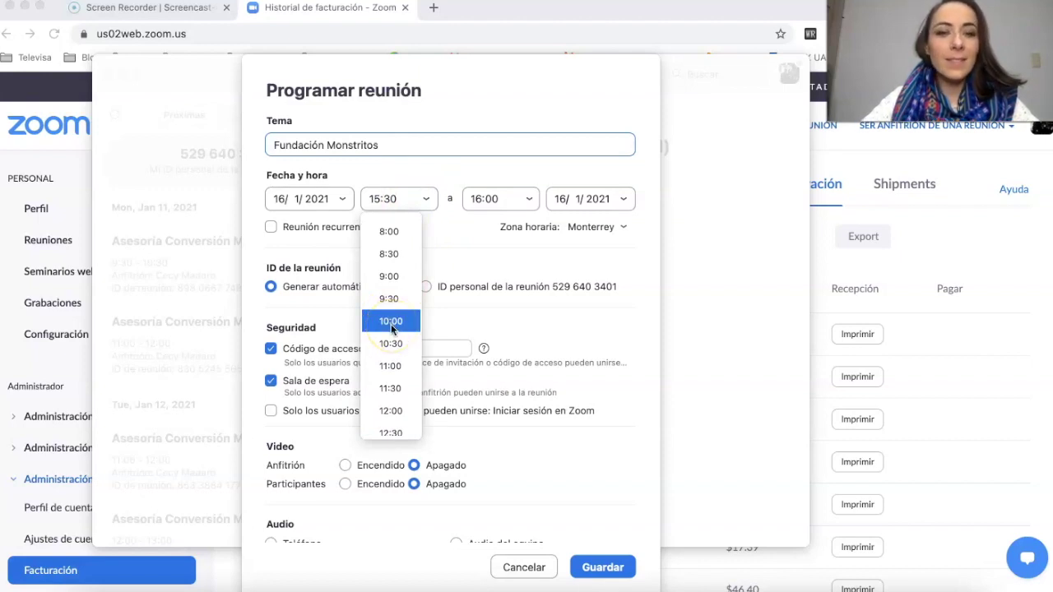
left_click(391, 339)
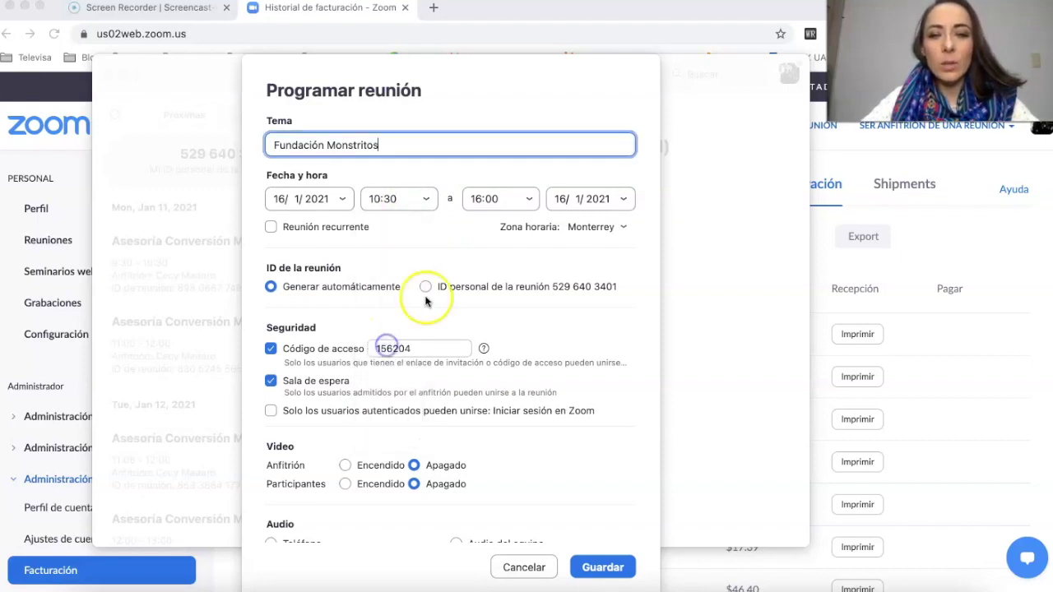
left_click(520, 205)
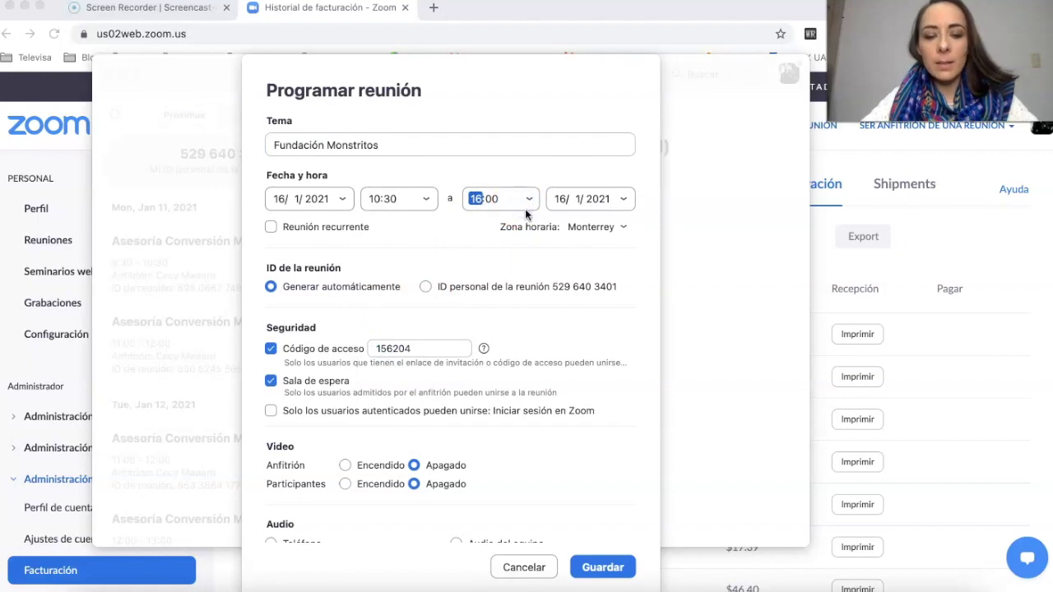
type("1130")
key("Tab")
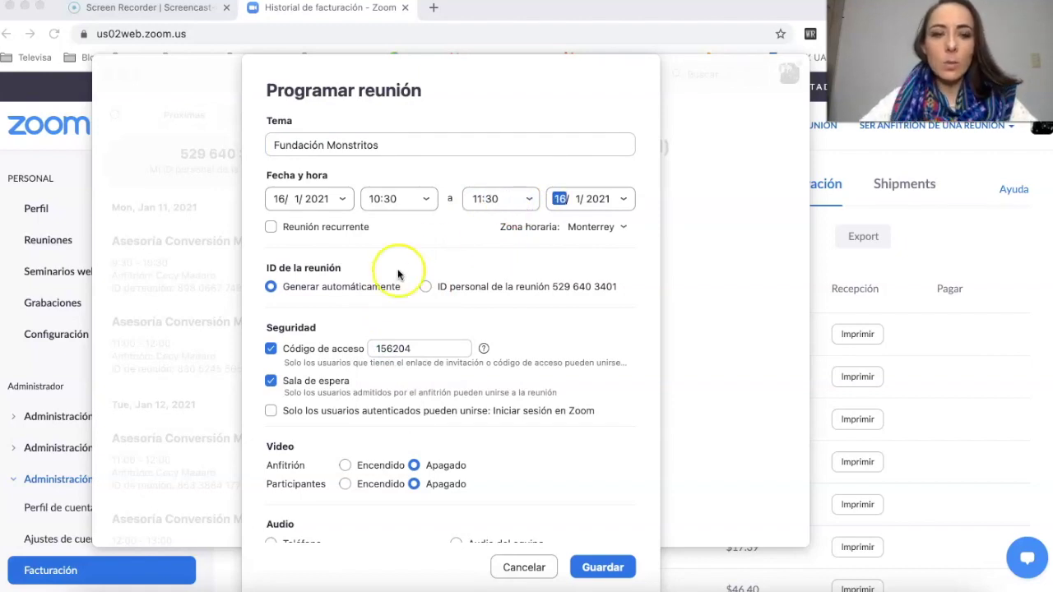
Turn host and participant video Encendido and save the meeting to Calendario de Google.
scroll(387, 334, "down", 1)
scroll(321, 351, "down", 3)
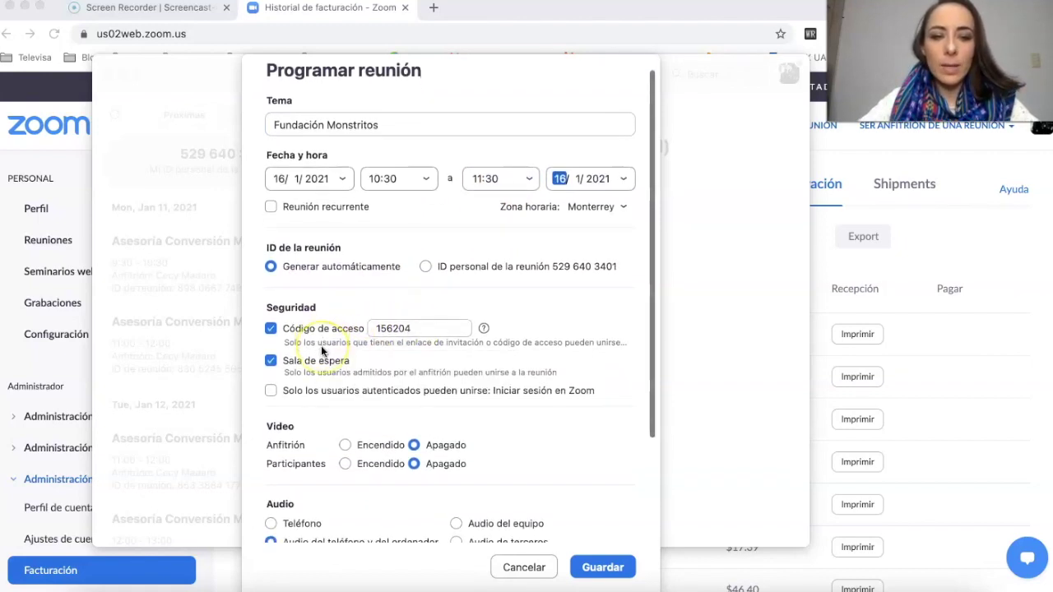
scroll(321, 351, "down", 1)
left_click(345, 375)
left_click(346, 393)
scroll(347, 394, "down", 3)
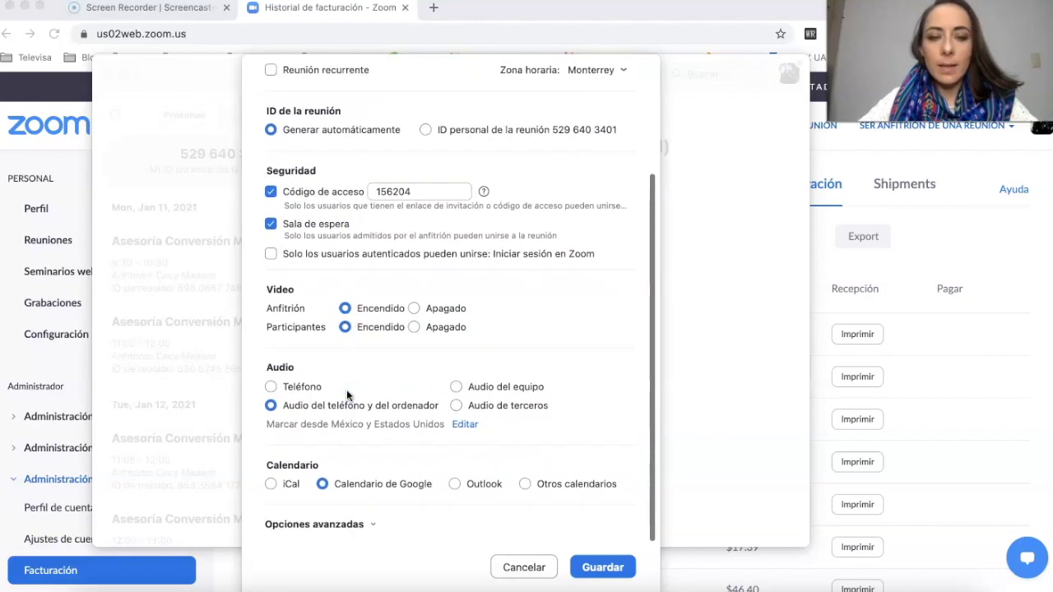
left_click(346, 309)
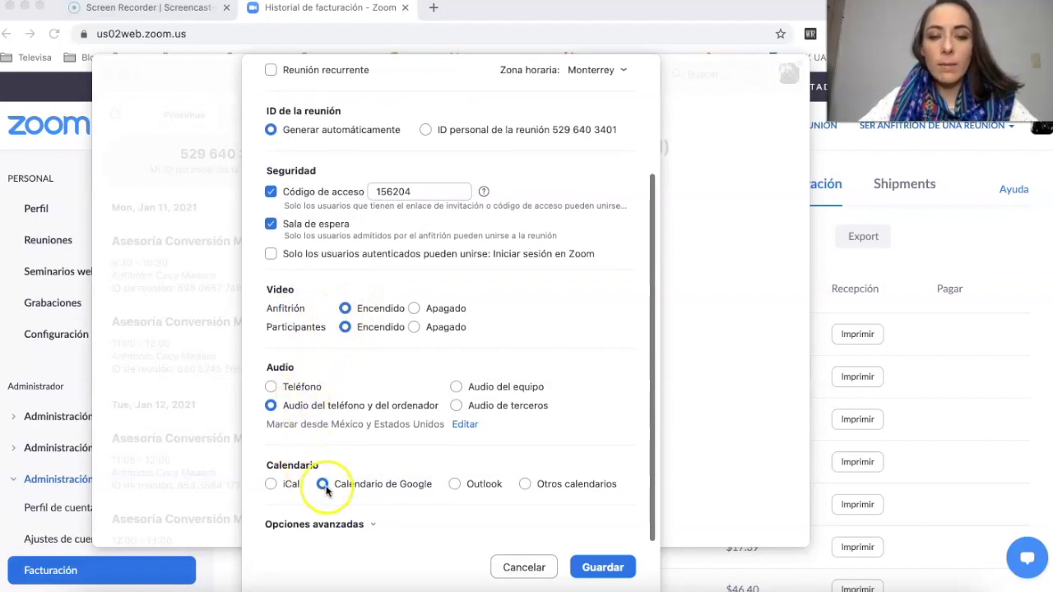
left_click(606, 569)
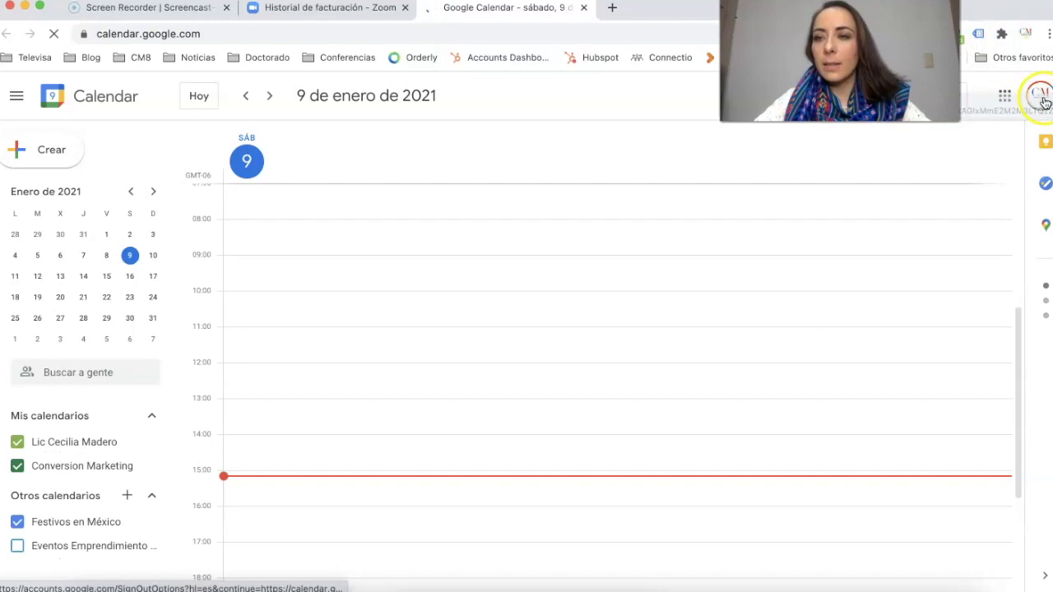
Switch Google Calendar to the other Google account and close the duplicate tab.
left_click(1041, 97)
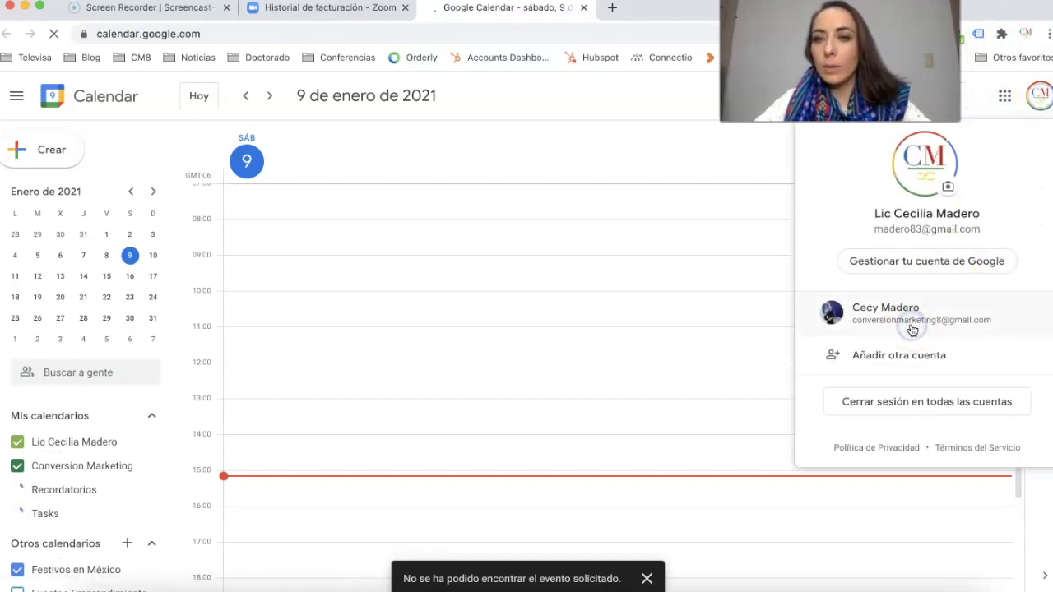
left_click(912, 317)
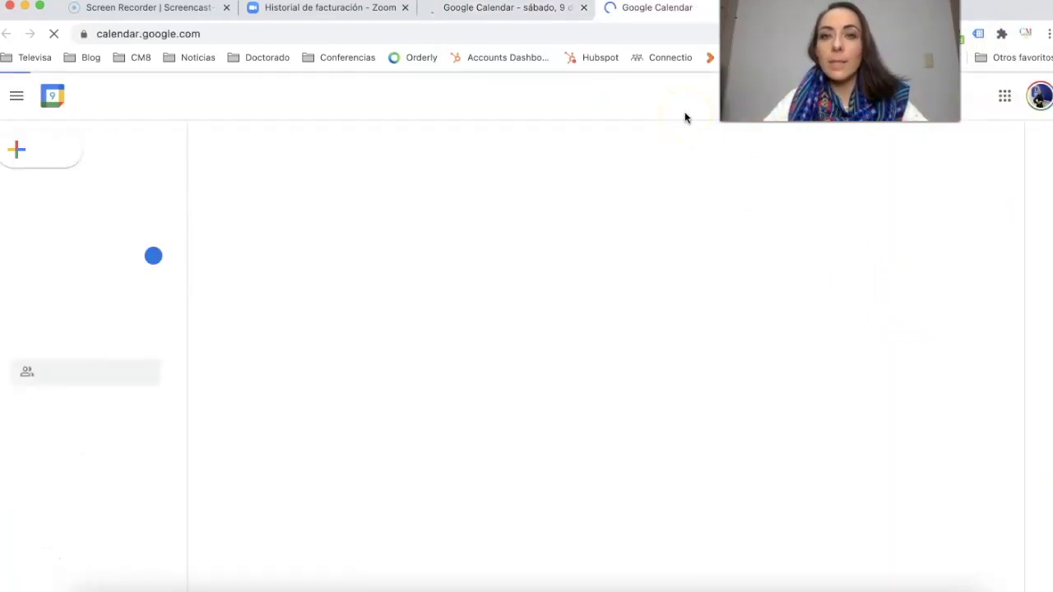
left_click(587, 10)
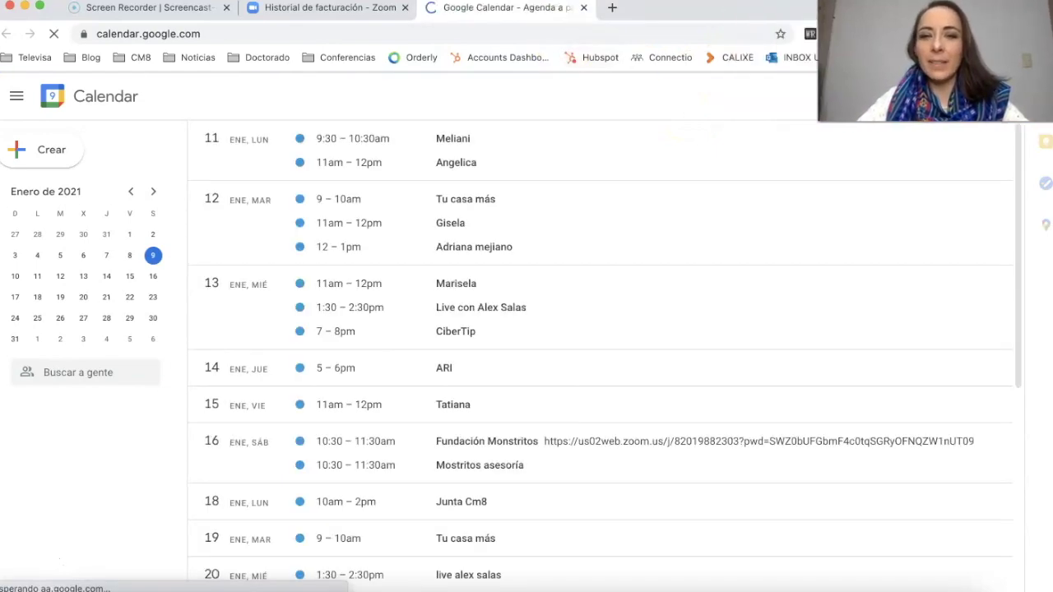
Open the Fundación Monstritos event on 16 January to view its Zoom link and dial-ins.
scroll(568, 329, "down", 1)
left_click(504, 405)
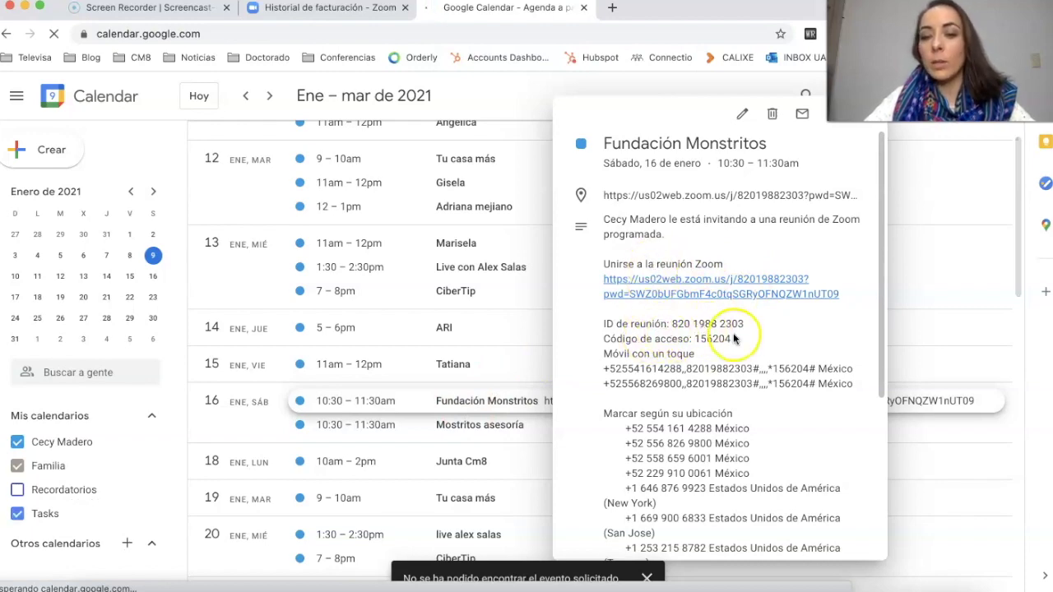
scroll(728, 339, "down", 5)
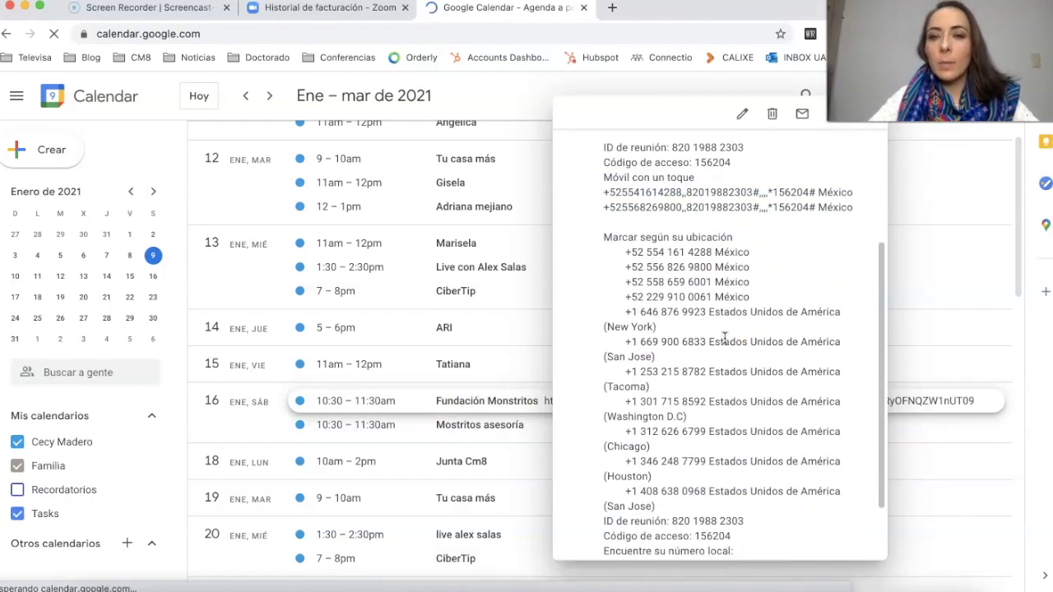
scroll(723, 339, "up", 5)
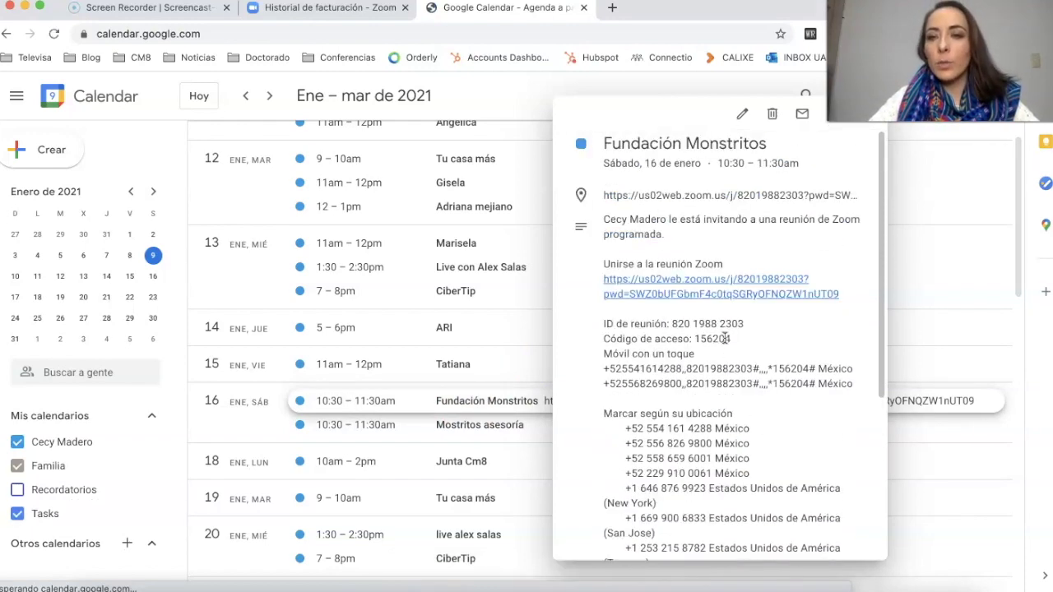
Open Fundación Monstritos in the full event editor and review its guests, location and invitation.
left_click(744, 115)
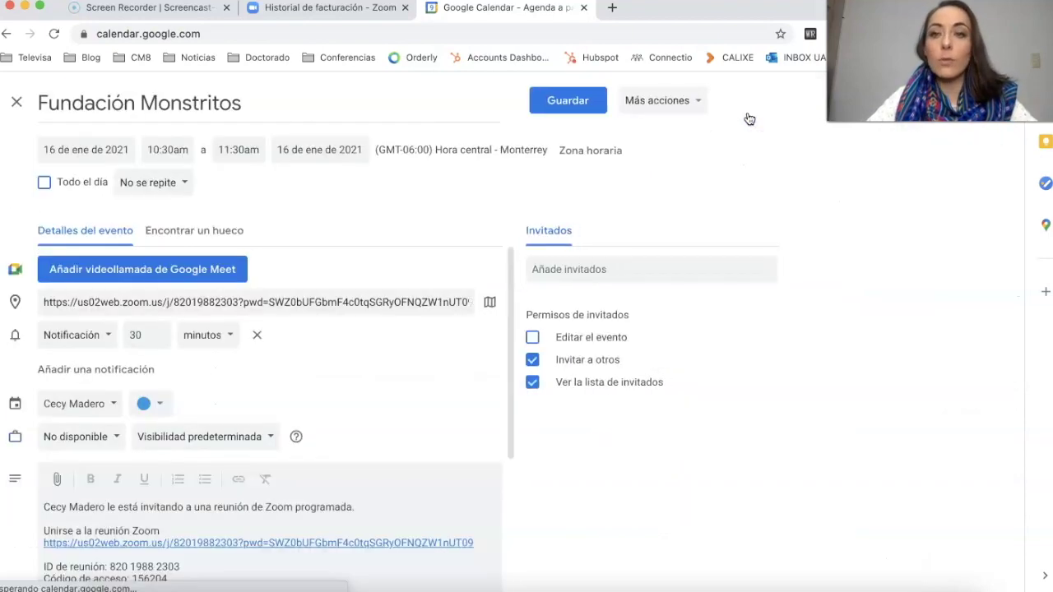
left_click(565, 269)
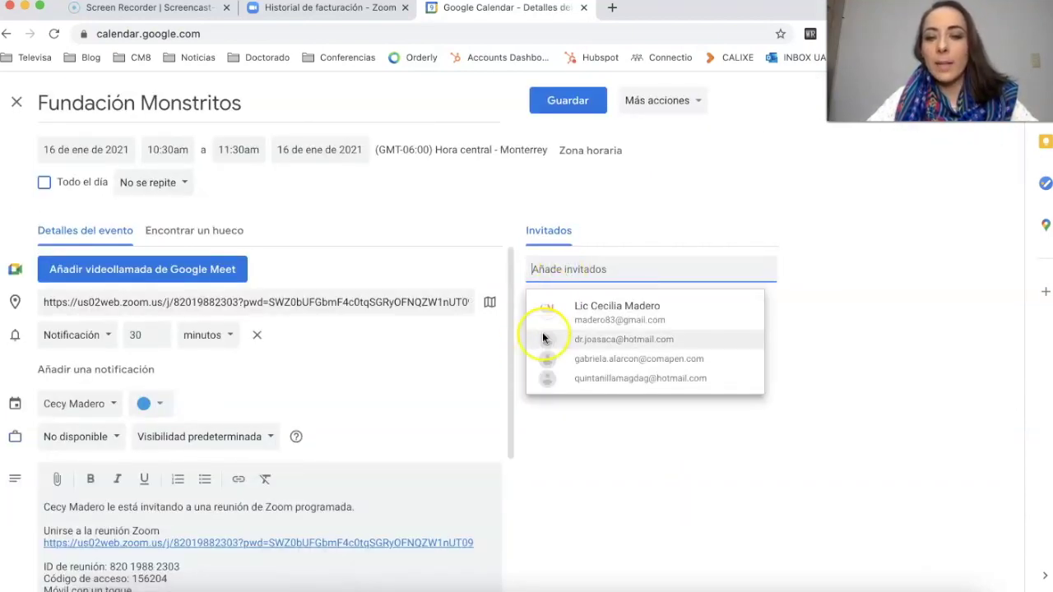
left_click(580, 451)
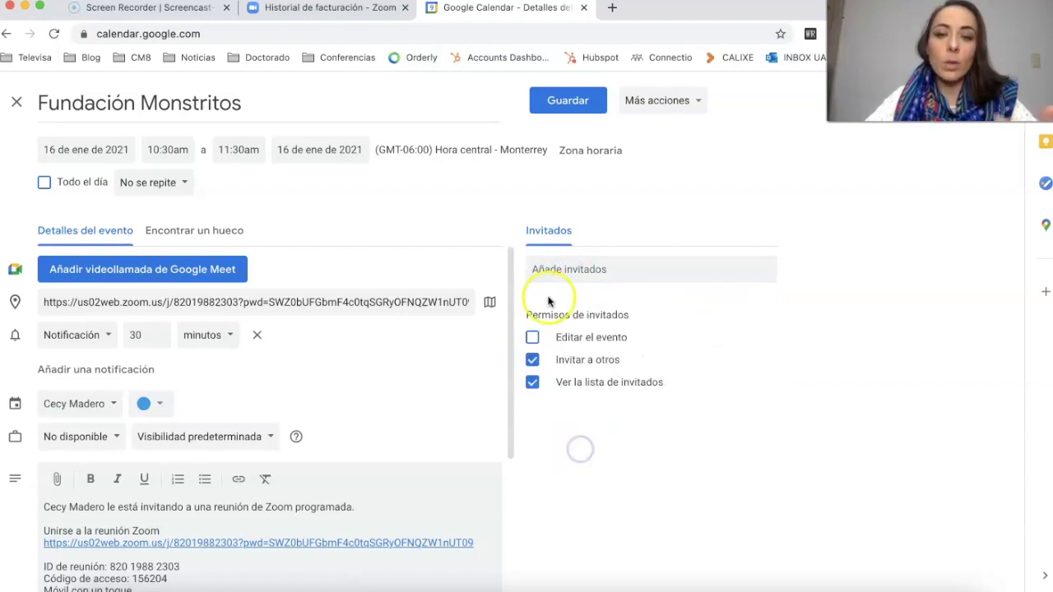
scroll(364, 412, "down", 1)
scroll(329, 387, "up", 1)
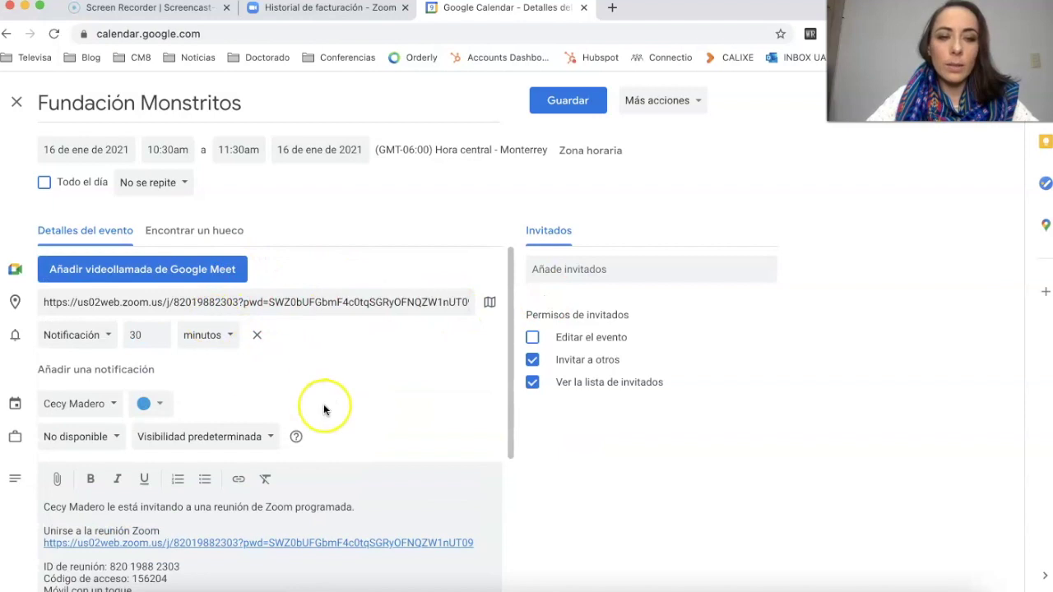
scroll(322, 406, "down", 5)
scroll(323, 404, "up", 5)
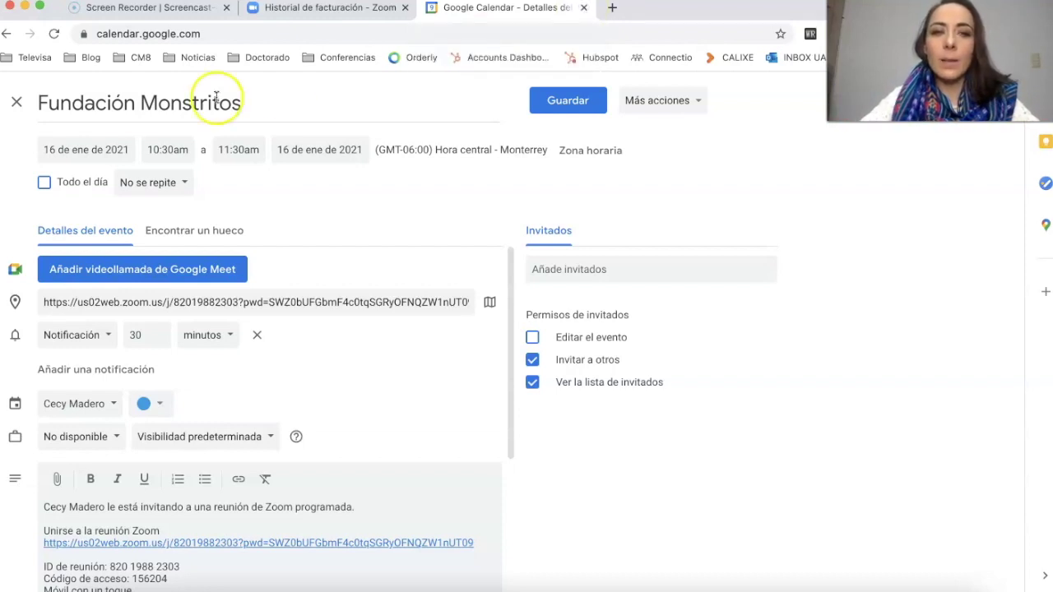
Close the Calendar tab and bring up the Zoom app's Reuniones list.
left_click(584, 9)
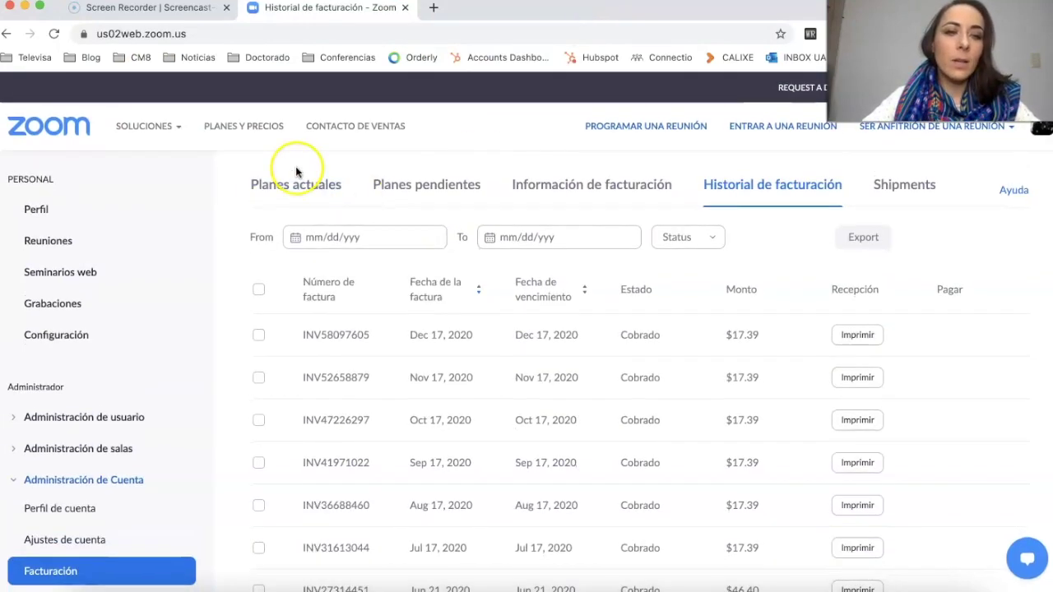
left_click(617, 589)
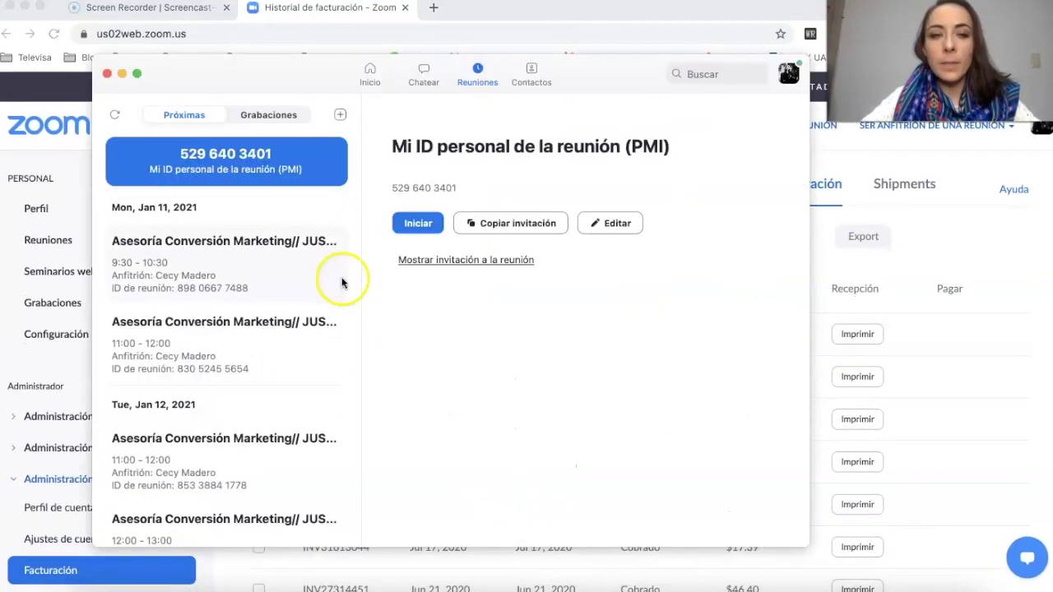
scroll(251, 273, "down", 10)
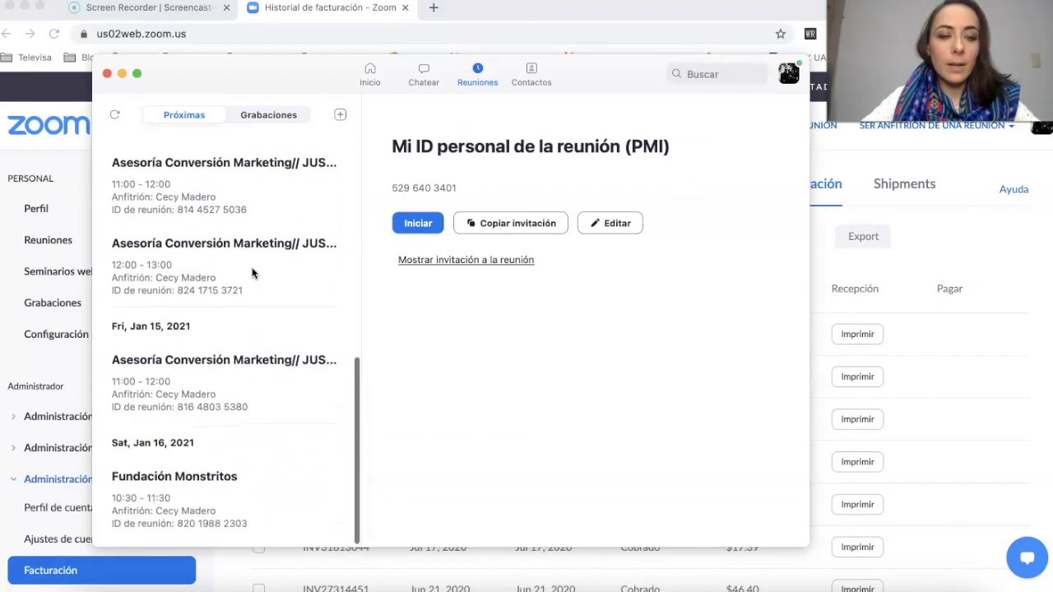
Check the Fundación Monstritos meeting on Jan 16, then start a Nueva reunión from Inicio.
left_click(202, 508)
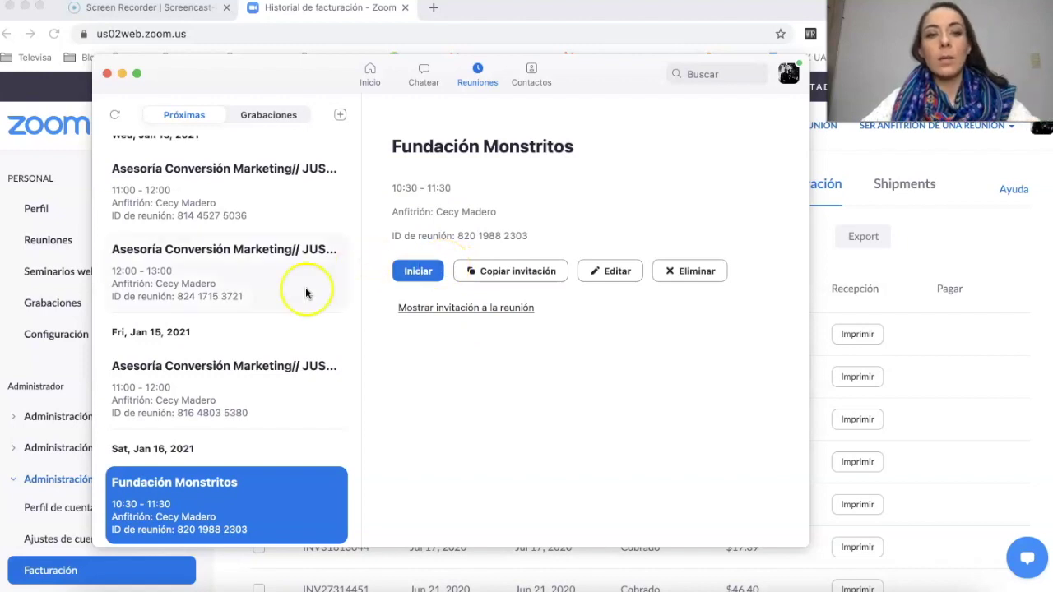
scroll(259, 306, "up", 10)
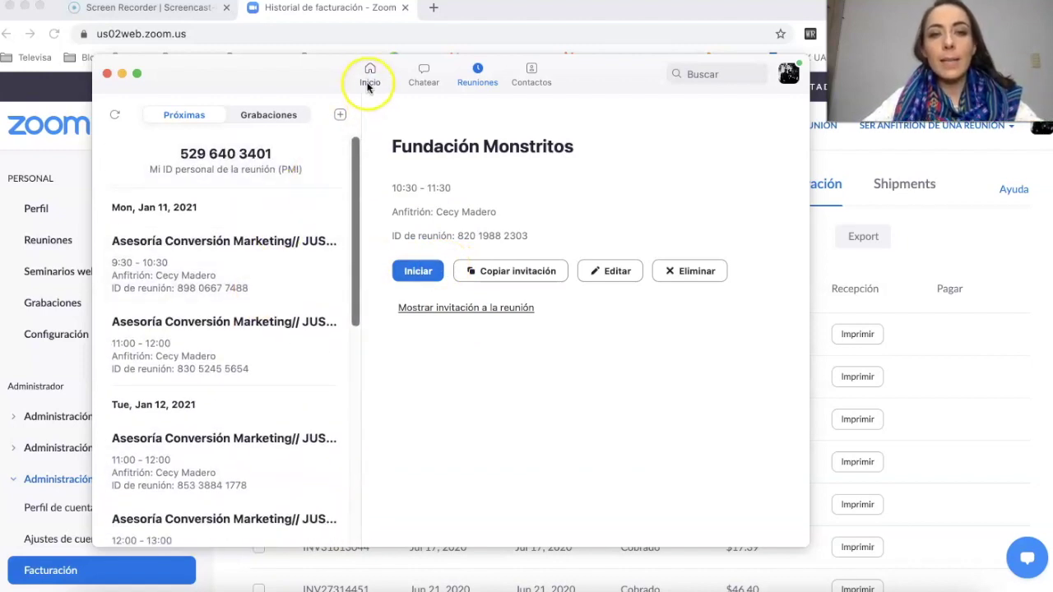
left_click(368, 79)
left_click(219, 254)
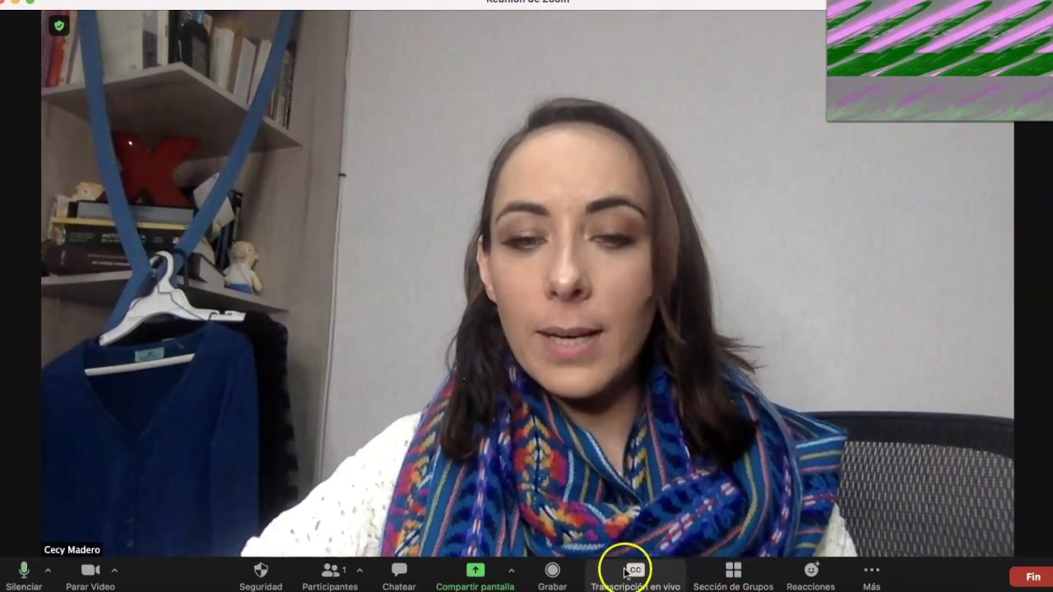
Review the live-streaming options under Más and the meeting's Seguridad menu.
left_click(873, 576)
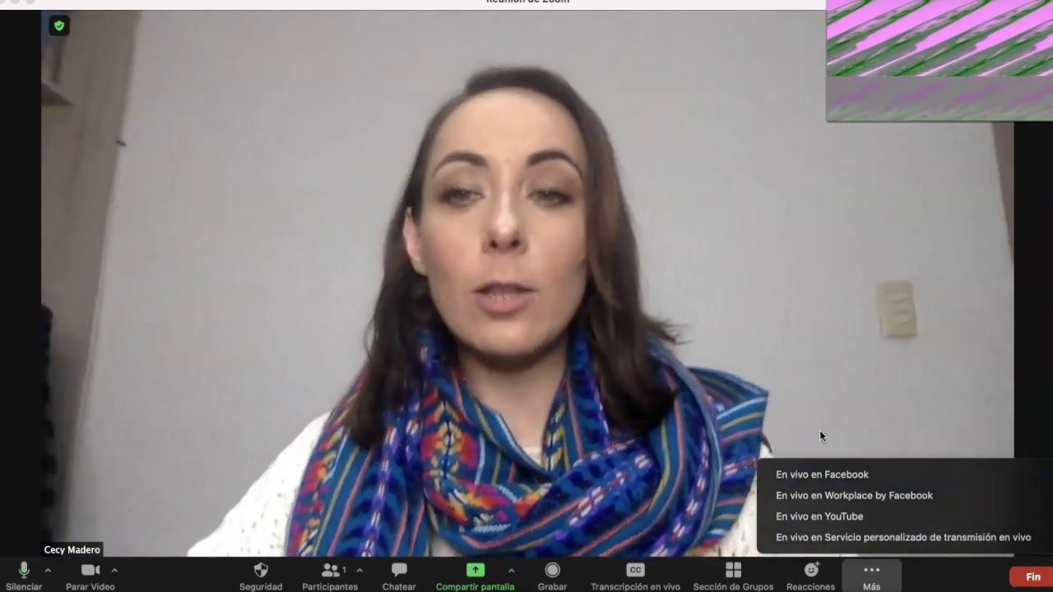
left_click(920, 474)
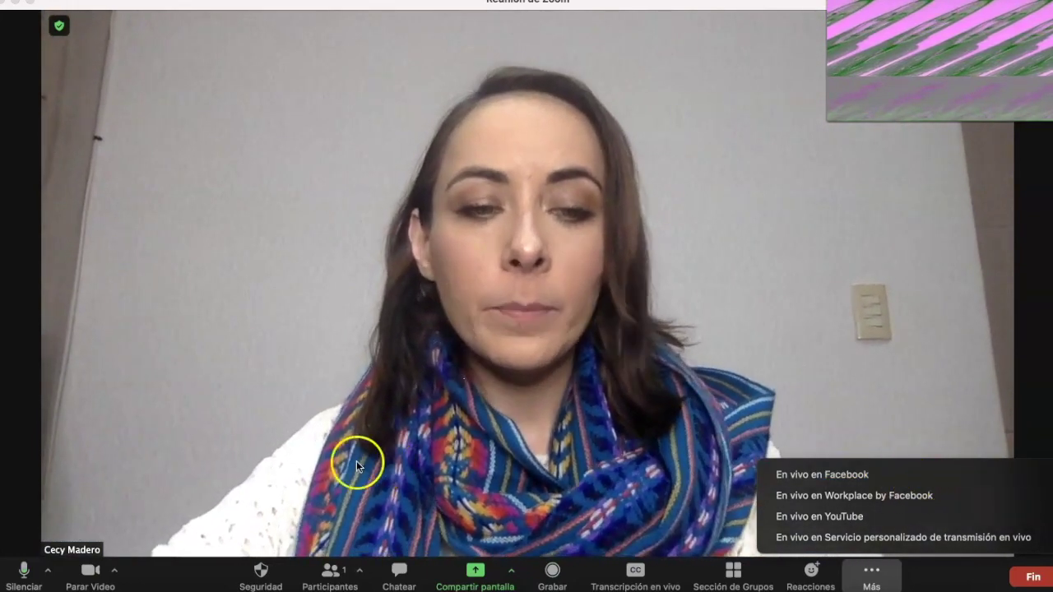
left_click(257, 570)
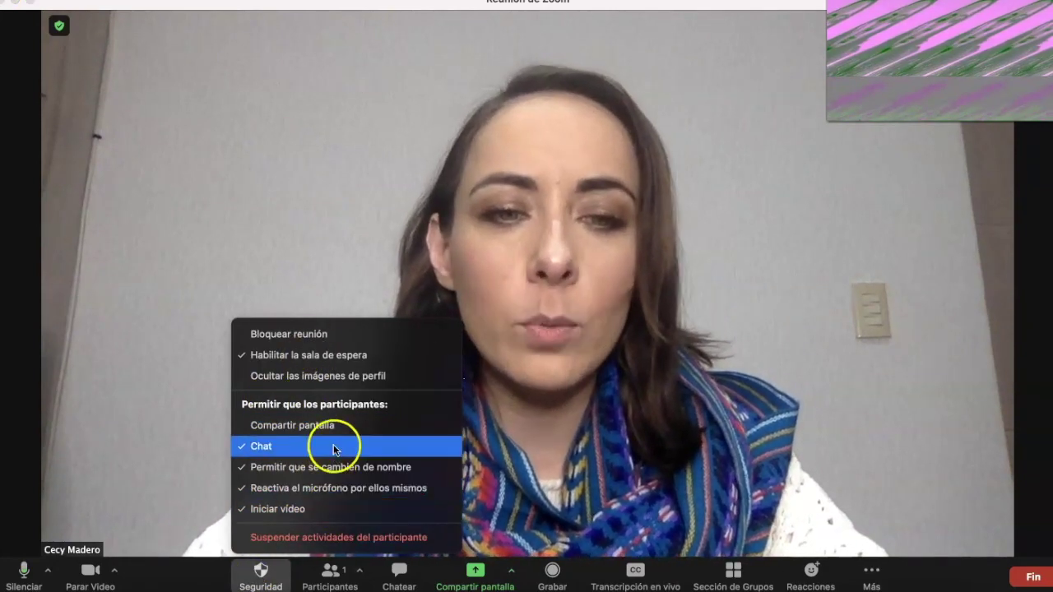
Copy the meeting invitation via Participantes > Invitar > Copiar invitación.
left_click(330, 570)
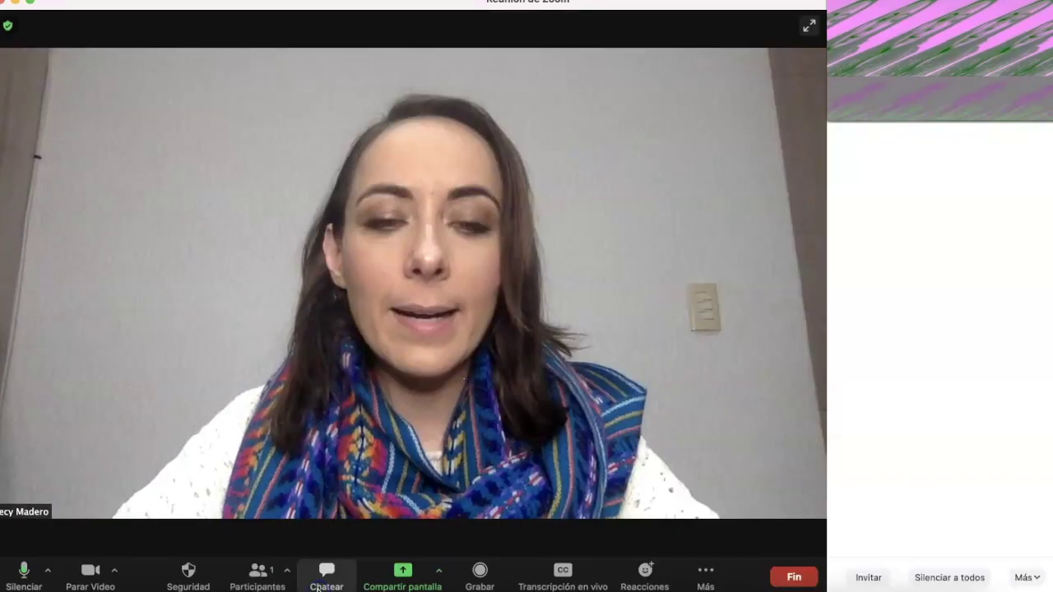
left_click(867, 577)
left_click(471, 460)
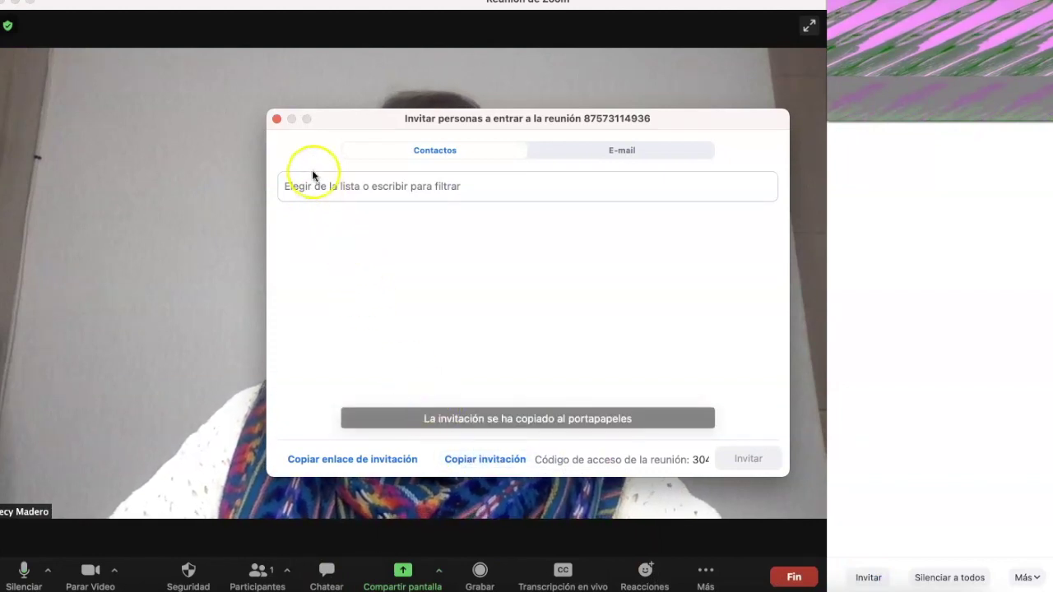
left_click(278, 119)
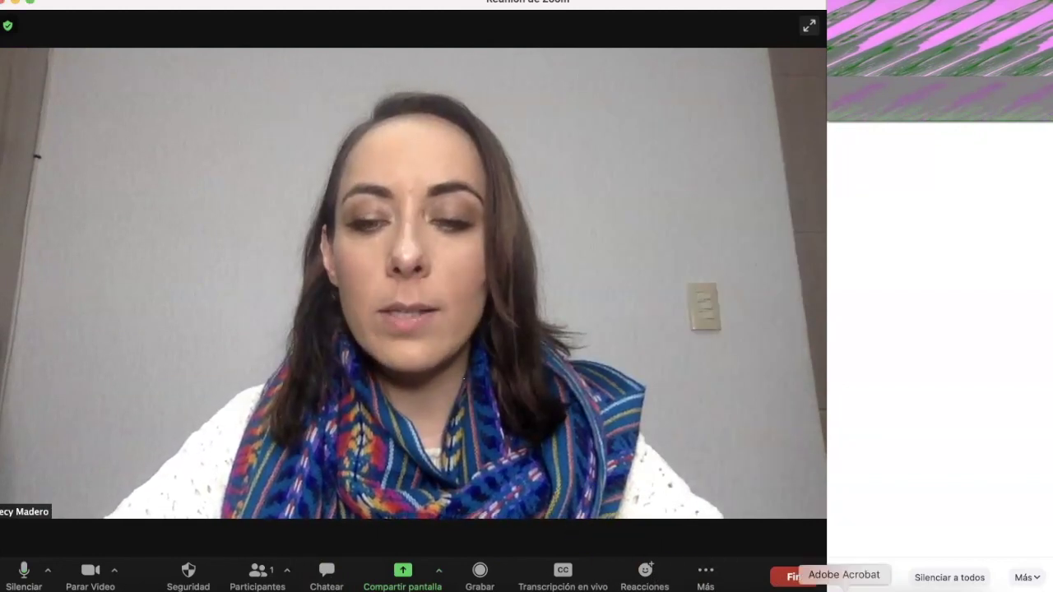
left_click(717, 540)
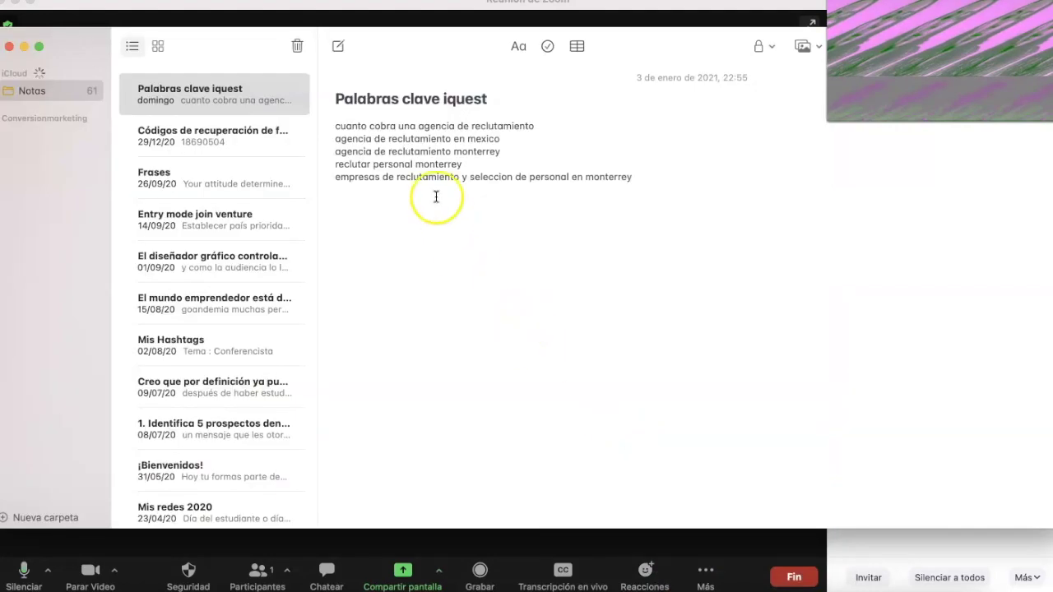
Paste the Zoom invitation into a new note, inspect it, delete the note, and minimize Notes.
left_click(337, 46)
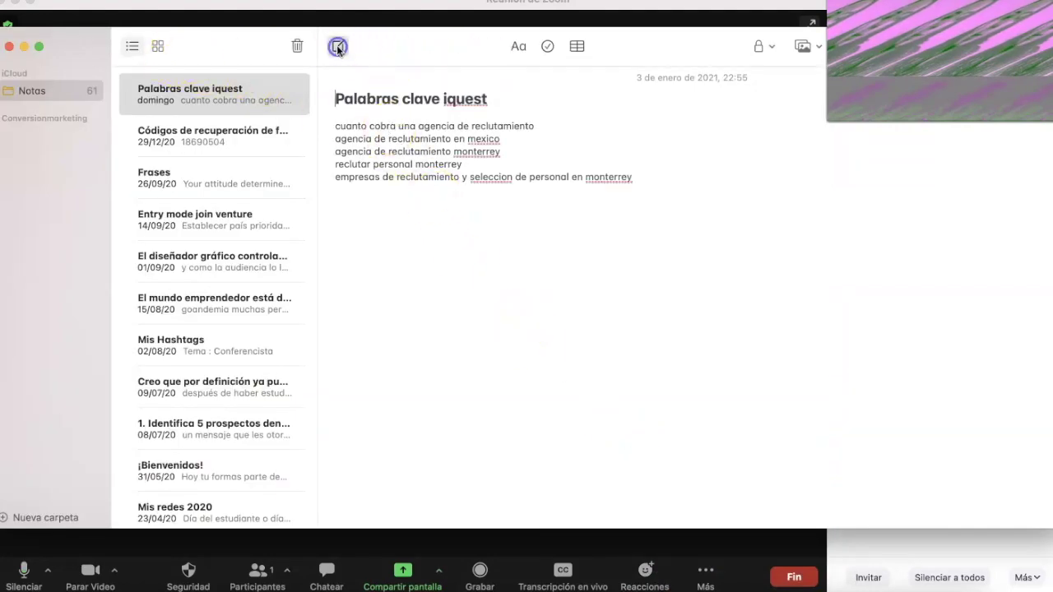
key("super+v")
left_click_drag(347, 104, 559, 396)
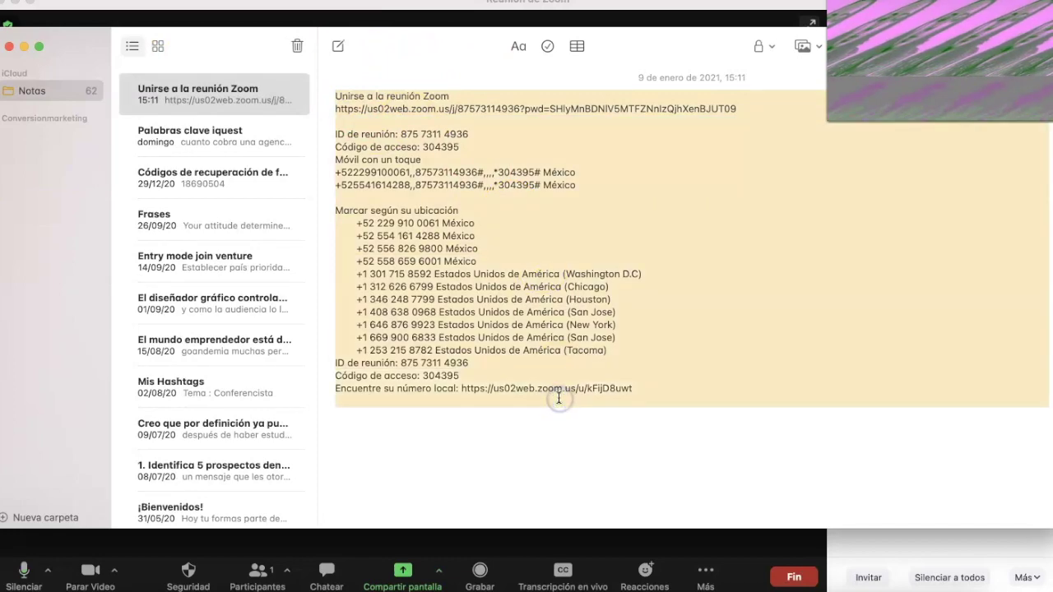
left_click(559, 398)
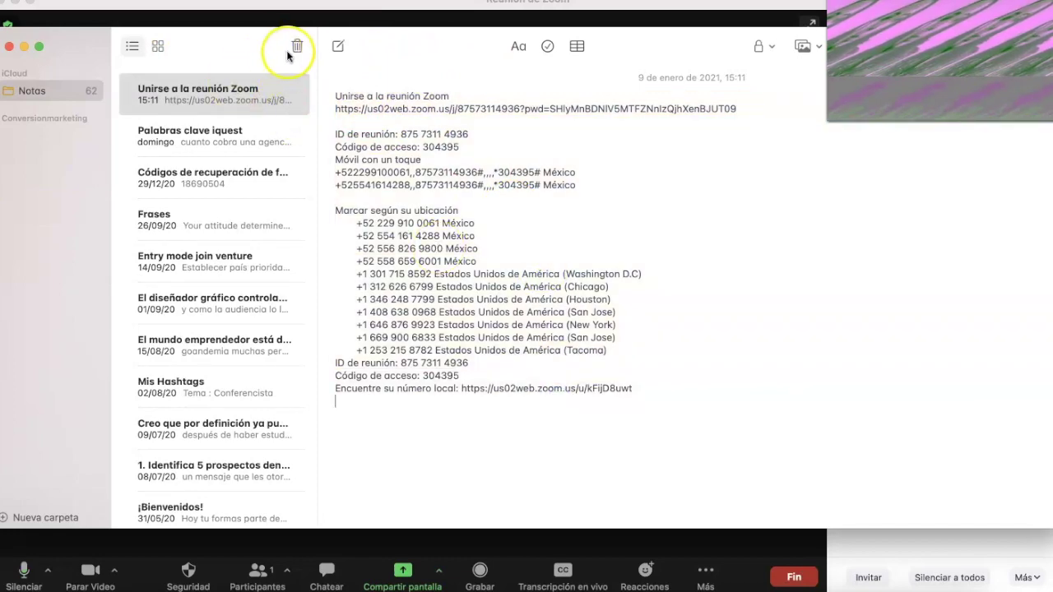
left_click(295, 47)
left_click(23, 48)
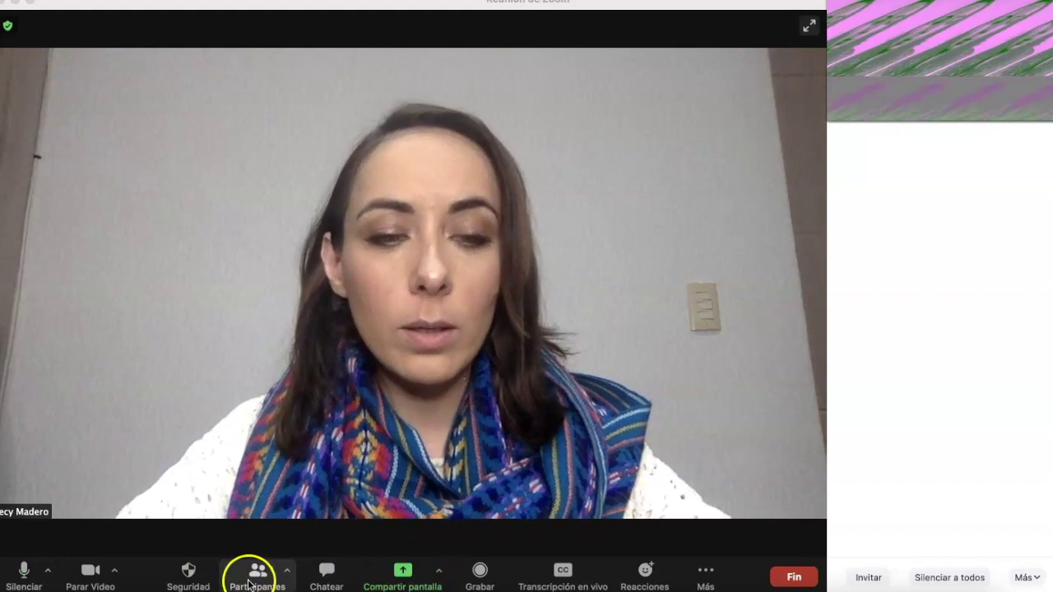
Send 'Hola' to everyone in chat and review the file-sharing and chat-saving options.
left_click(326, 576)
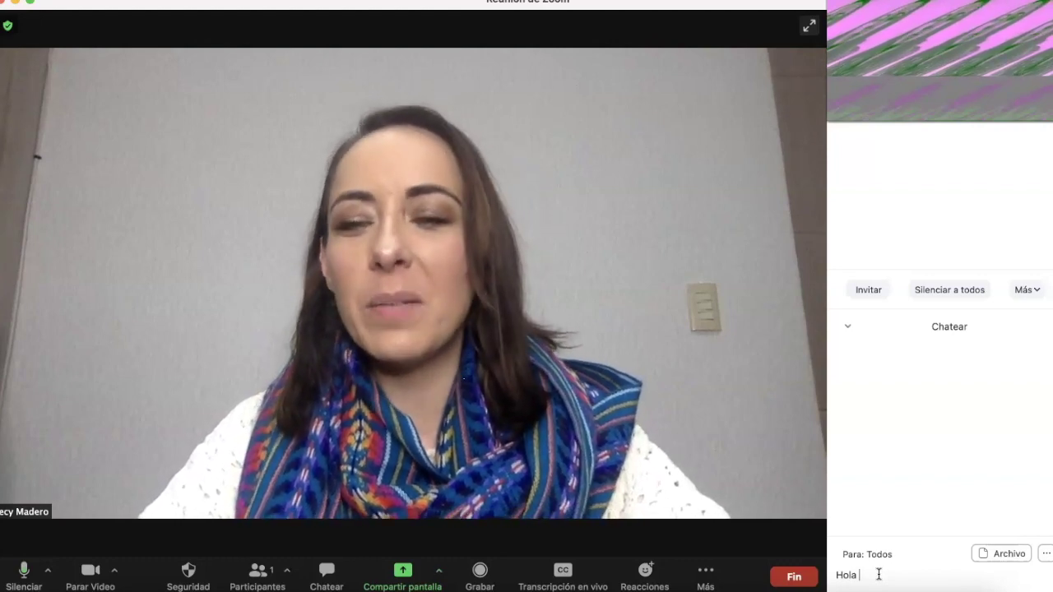
key("Return")
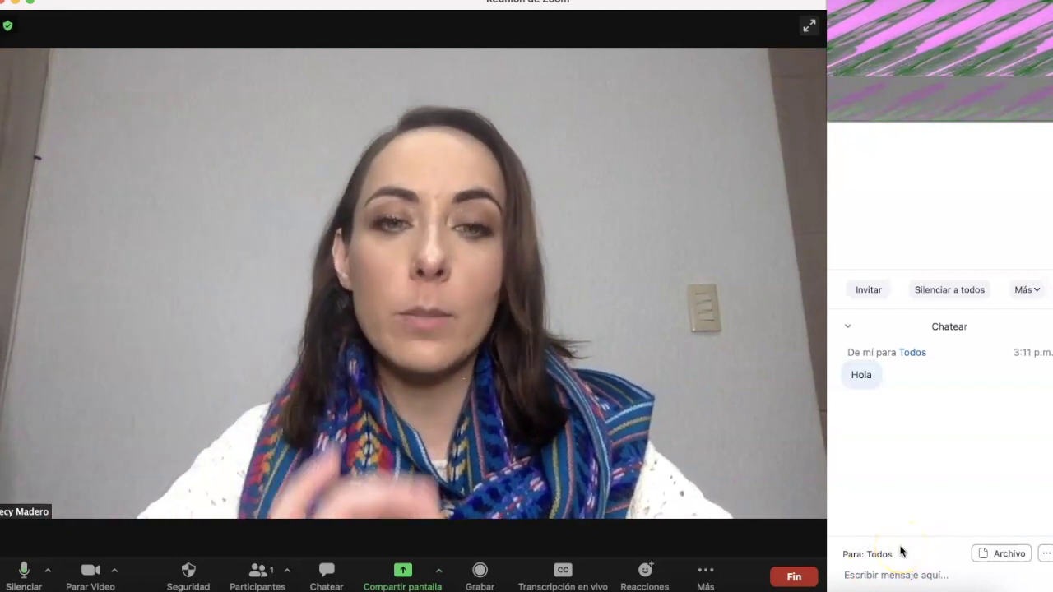
left_click(990, 555)
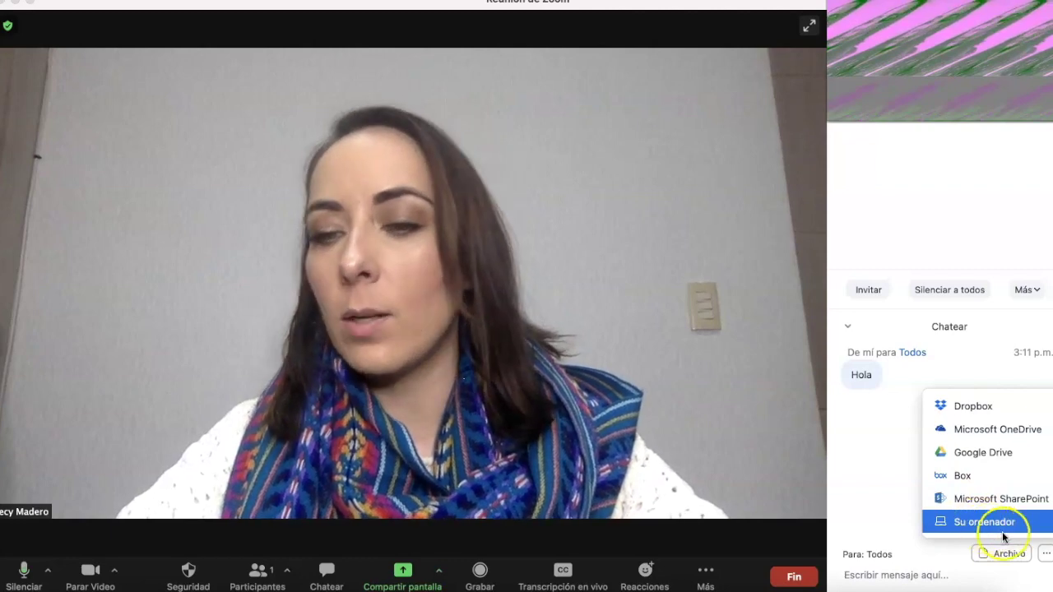
left_click(1047, 554)
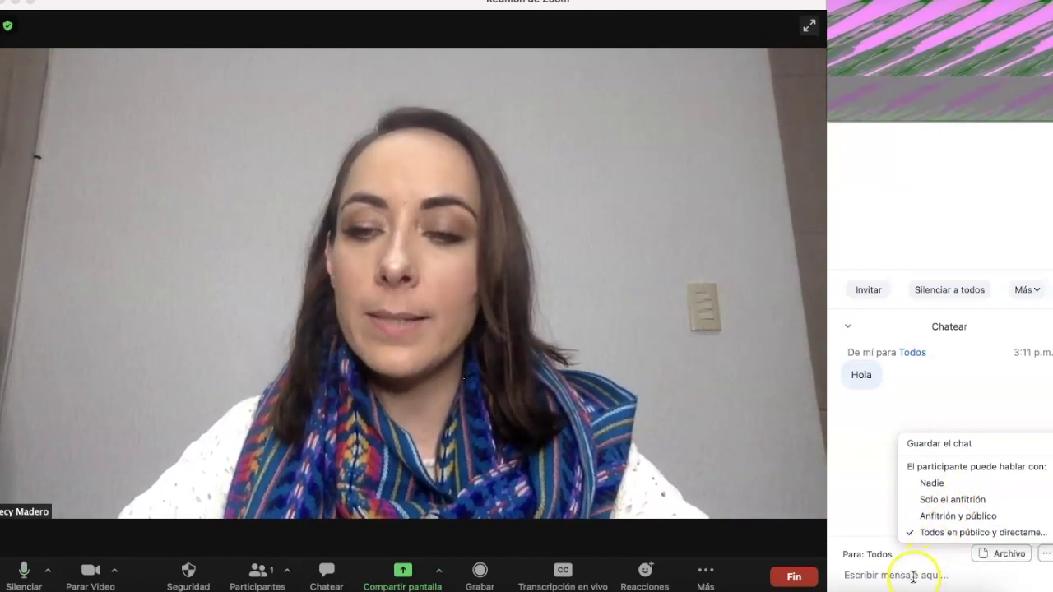
left_click(884, 575)
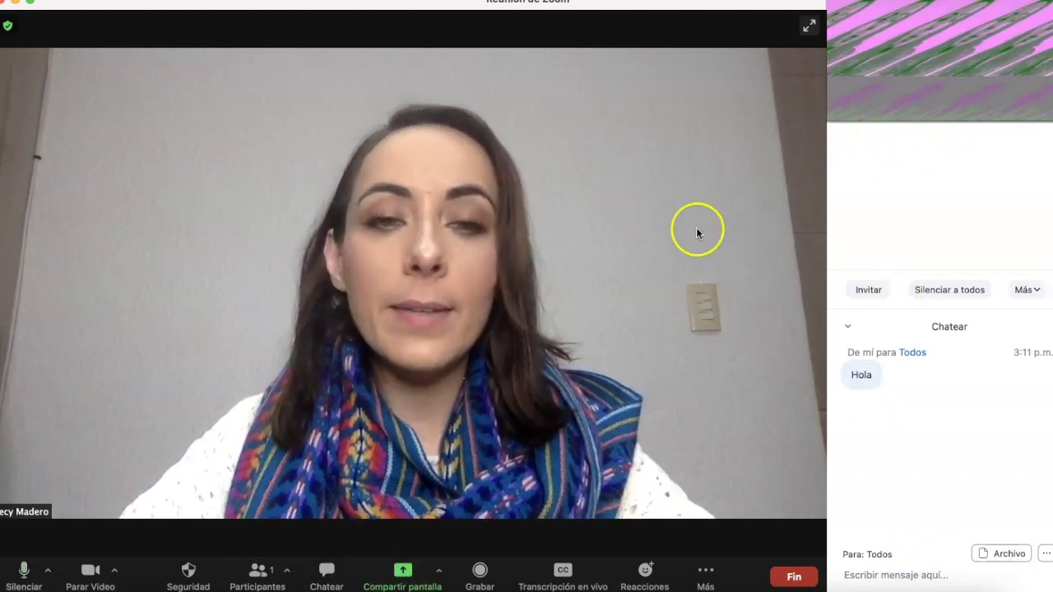
Close the Participantes and Chatear side panels, leaving only the video.
key("super+u")
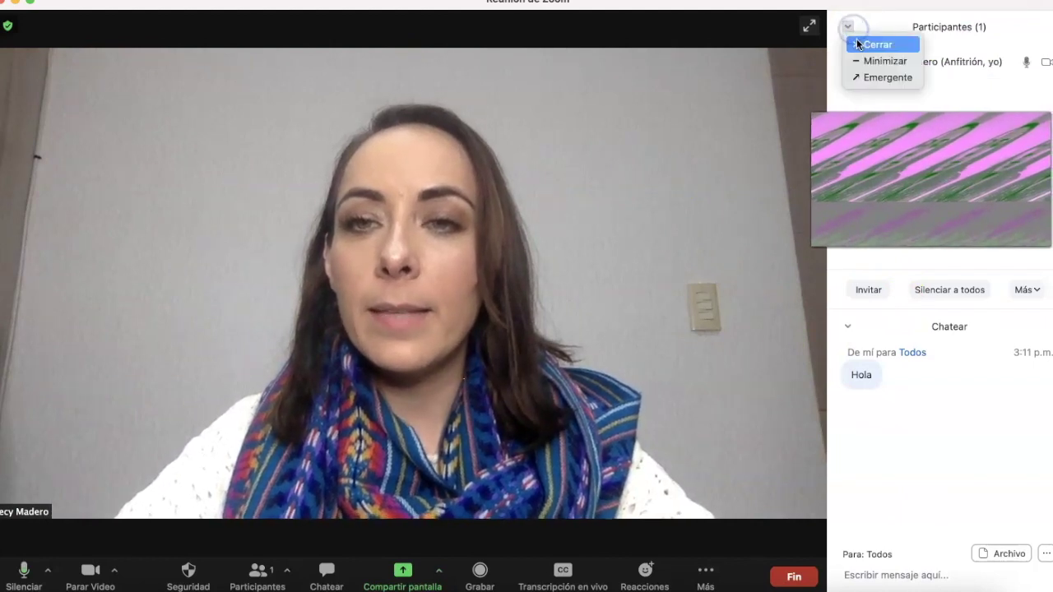
left_click(852, 45)
left_click(848, 37)
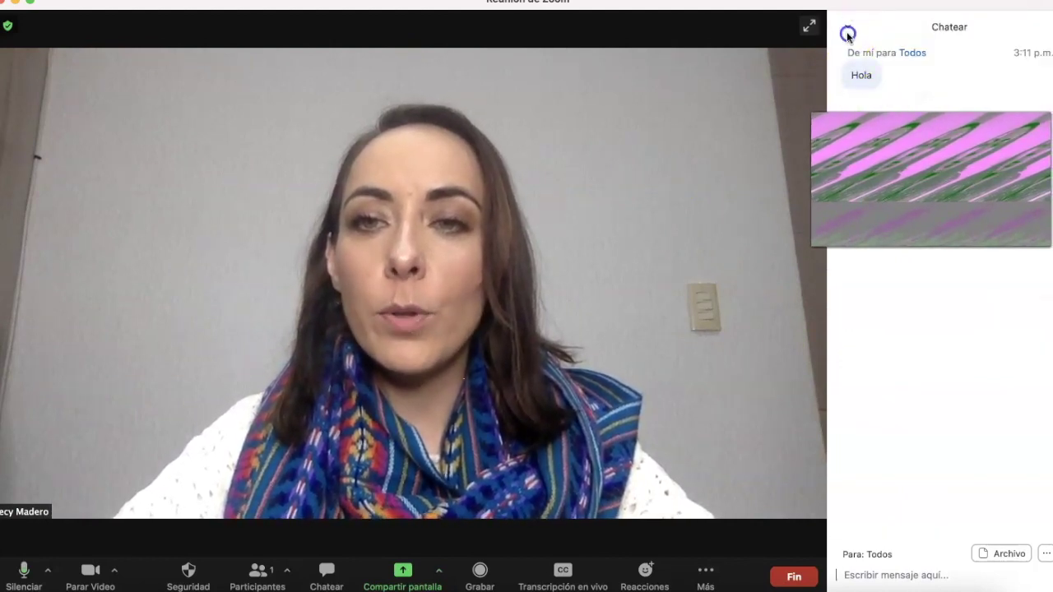
left_click(873, 45)
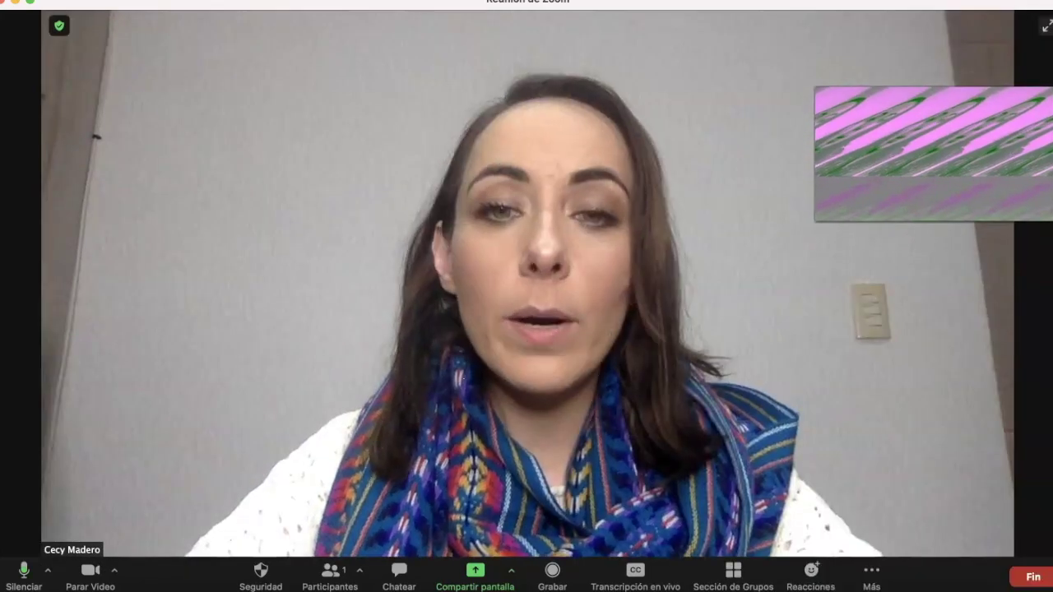
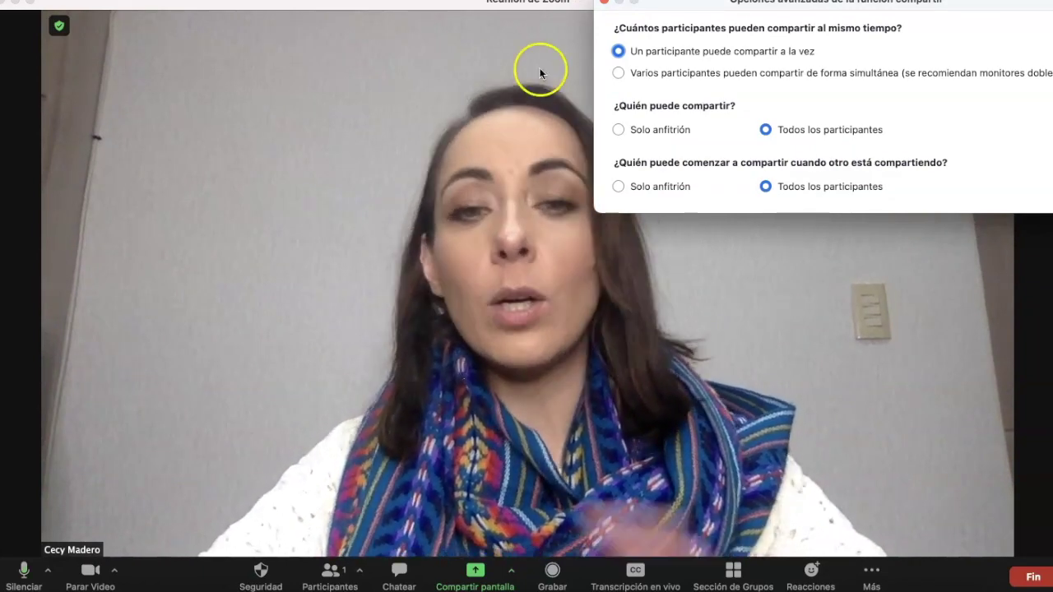
Let only the host (Solo anfitrión) start sharing while someone else shares, then close the dialog.
left_click(198, 171)
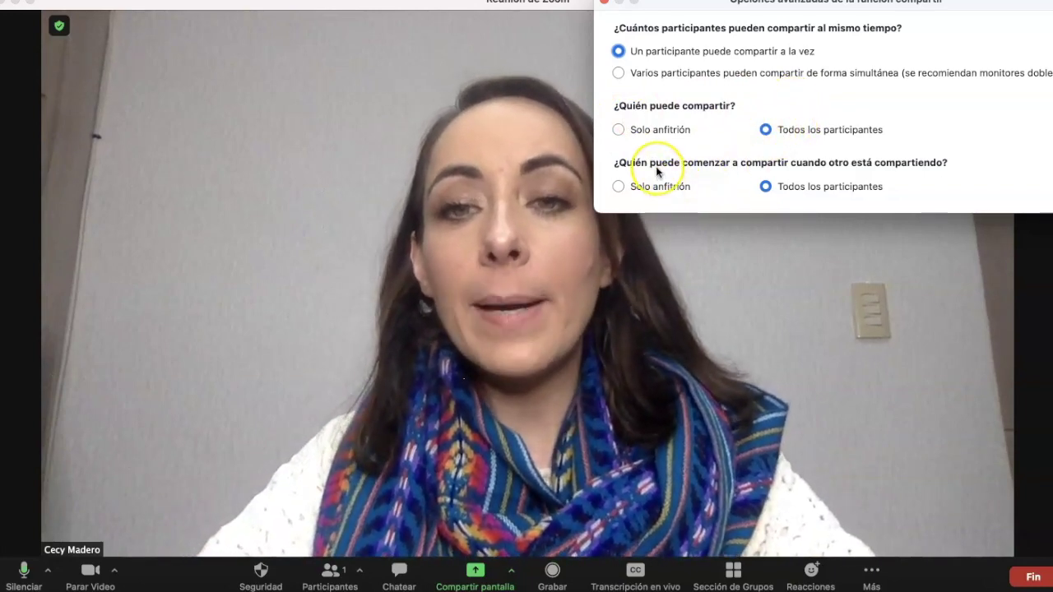
left_click(640, 187)
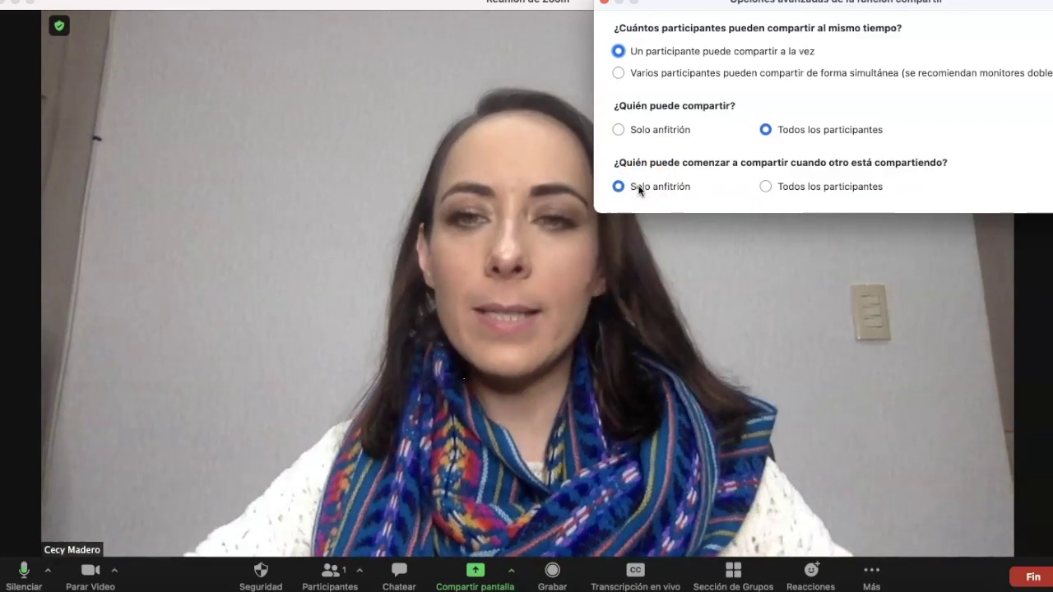
left_click(766, 186)
left_click(619, 187)
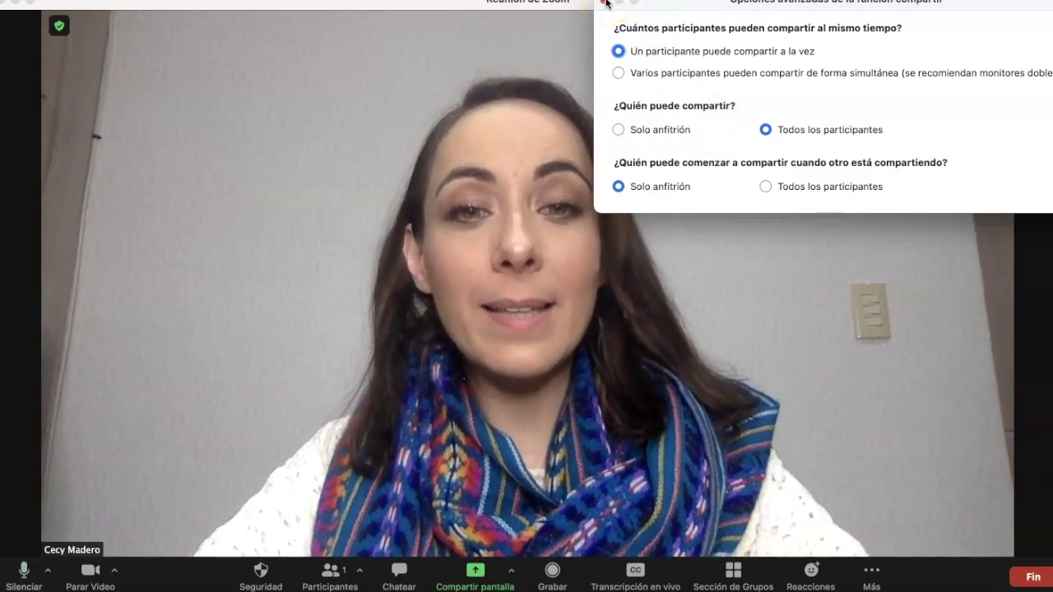
left_click(606, 2)
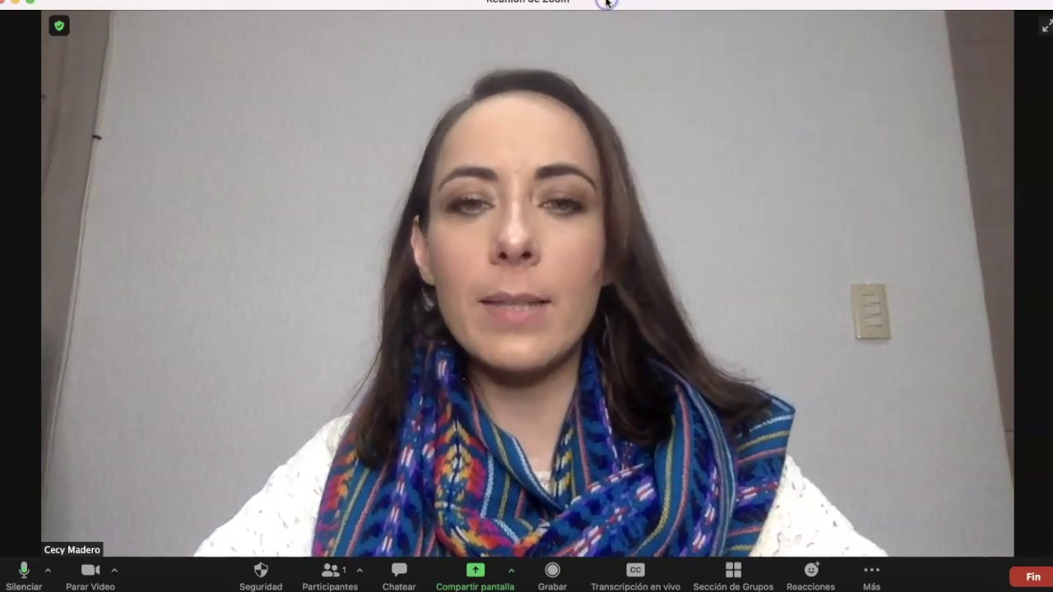
left_click(570, 576)
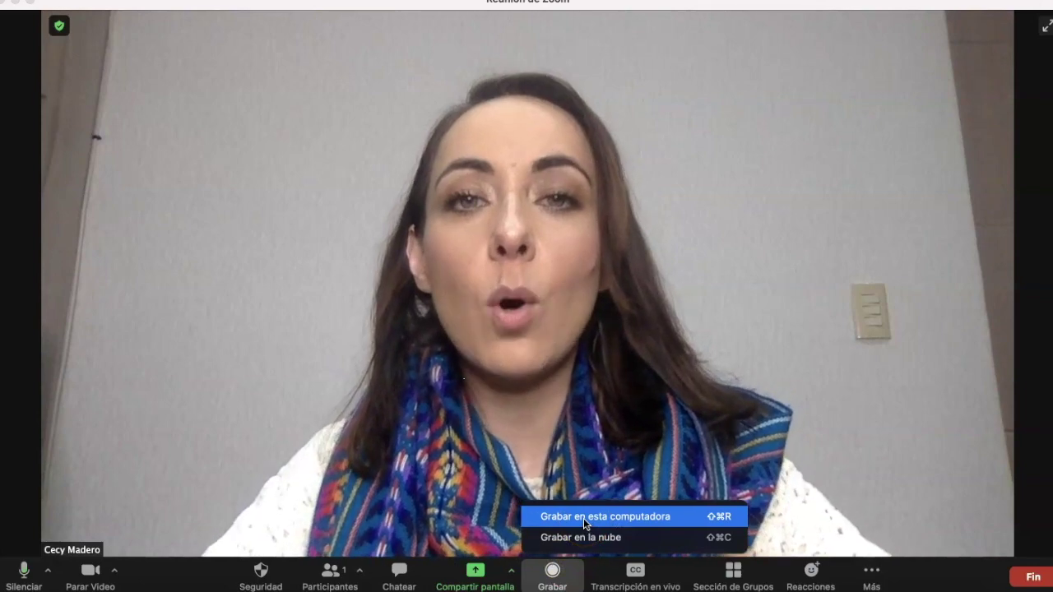
left_click(580, 537)
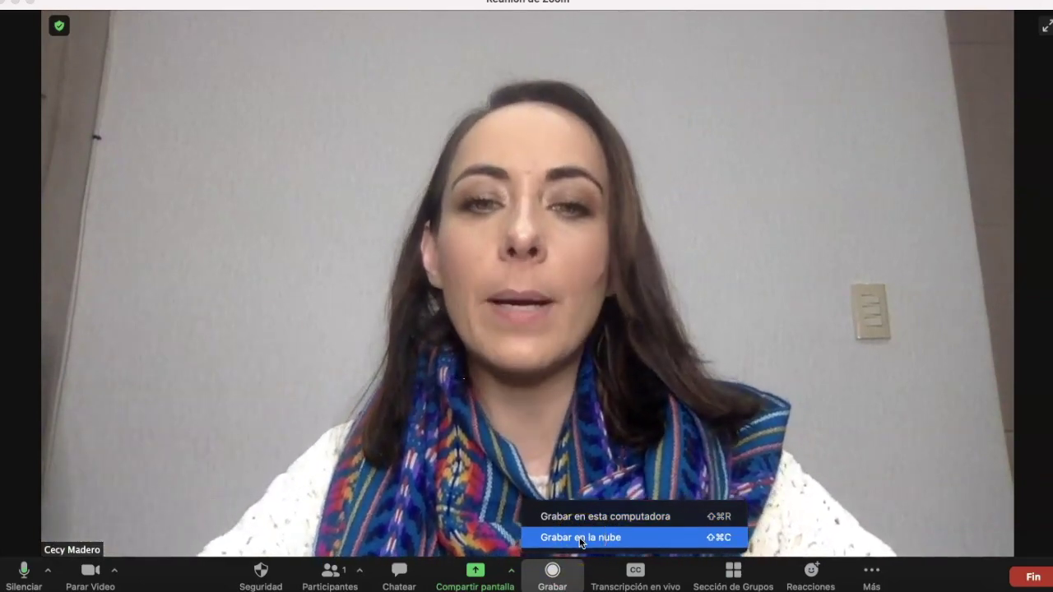
left_click(580, 527)
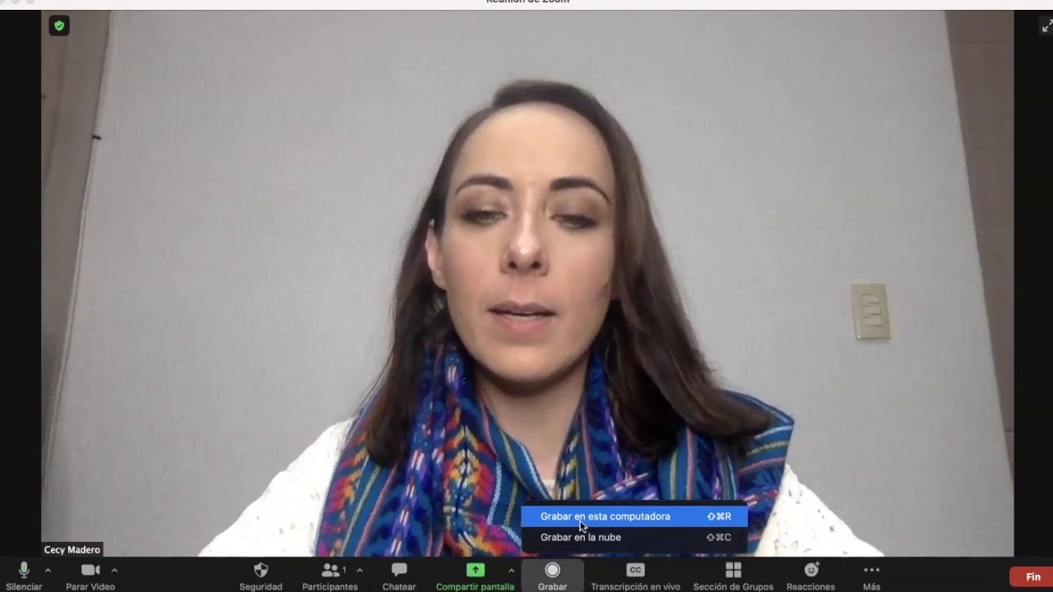
key("Escape")
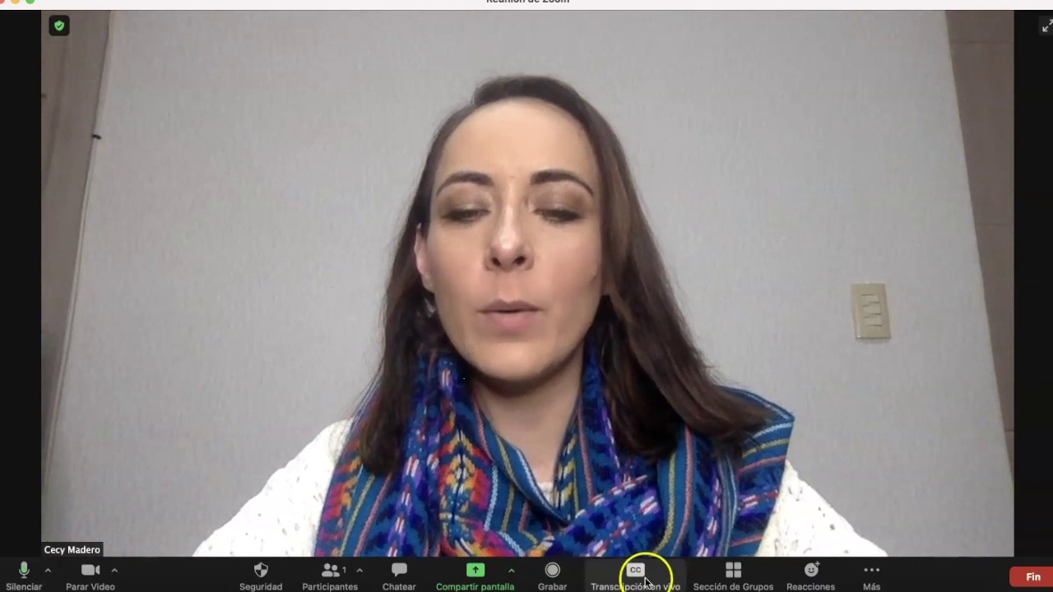
left_click(635, 576)
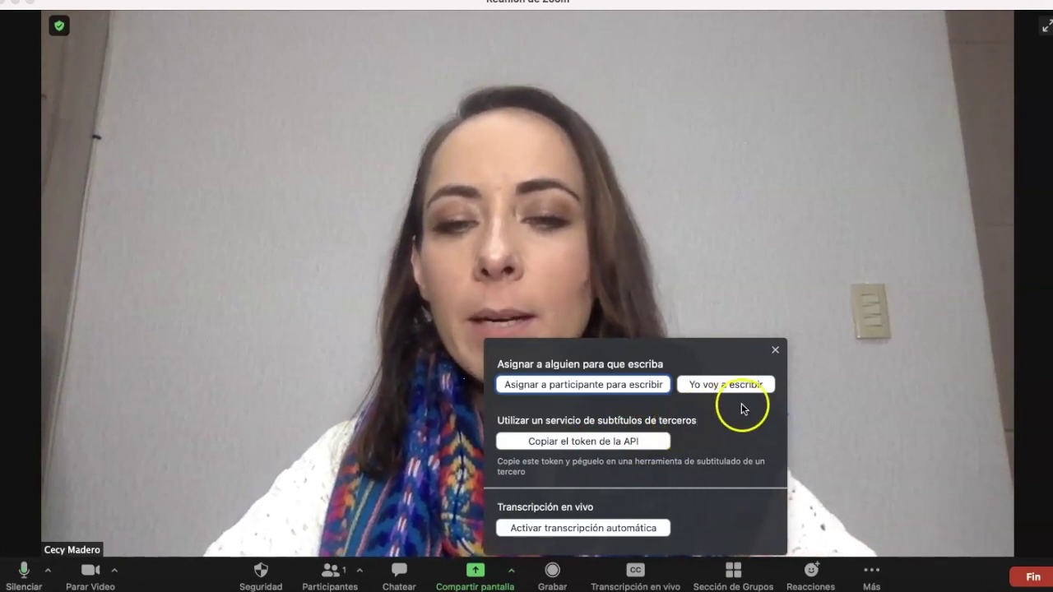
Turn on automatic live transcription and hide its subtitles from the video.
left_click(583, 529)
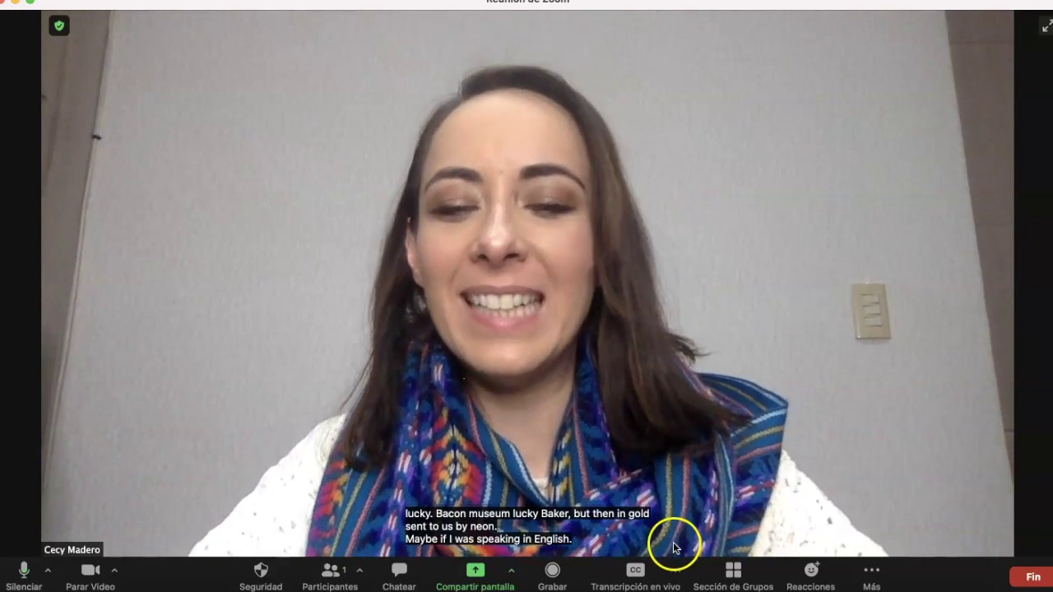
left_click(674, 572)
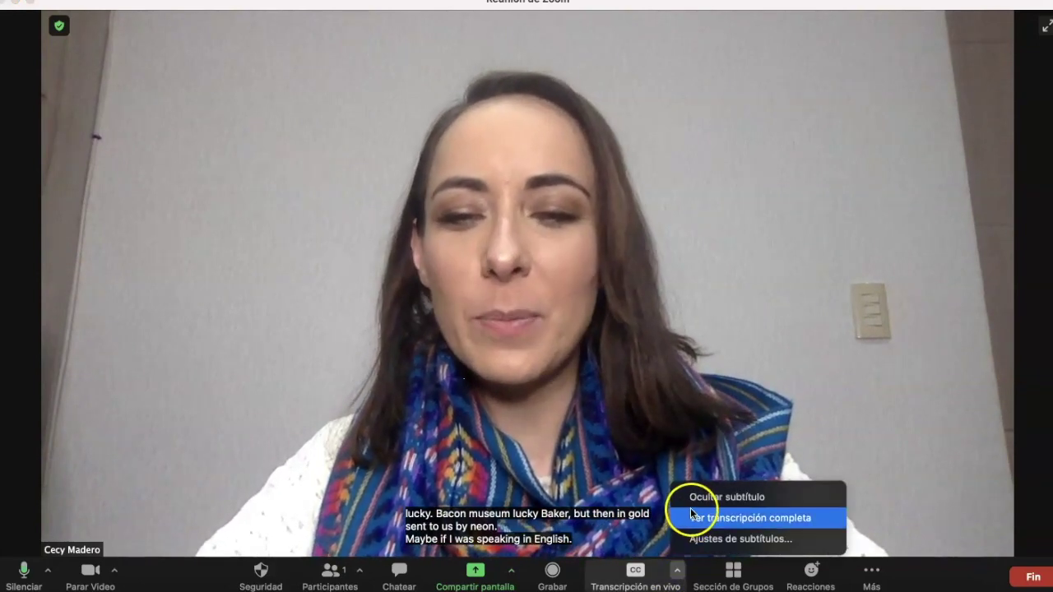
left_click(693, 498)
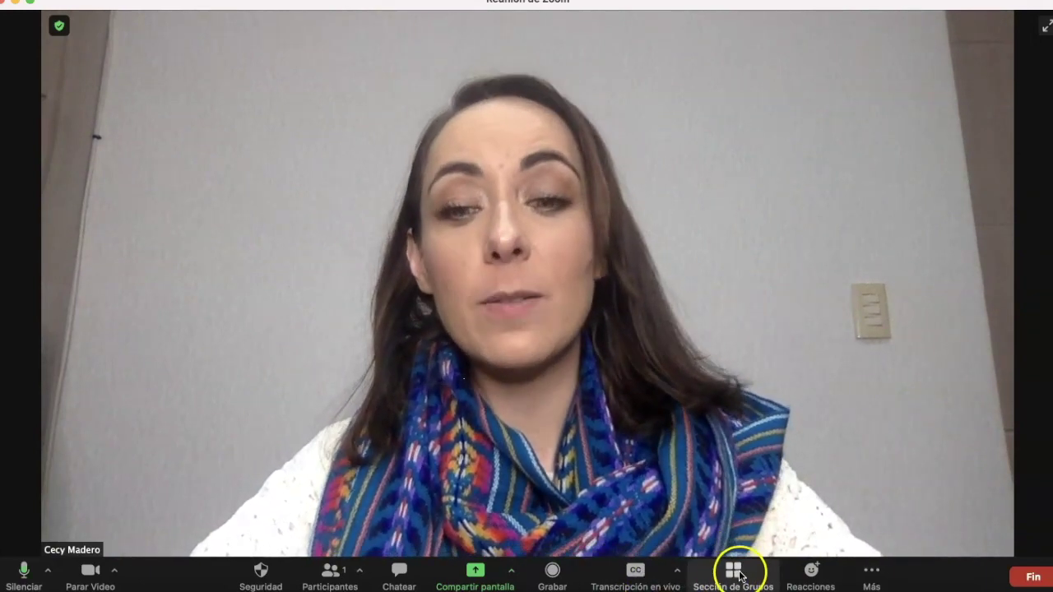
left_click(735, 573)
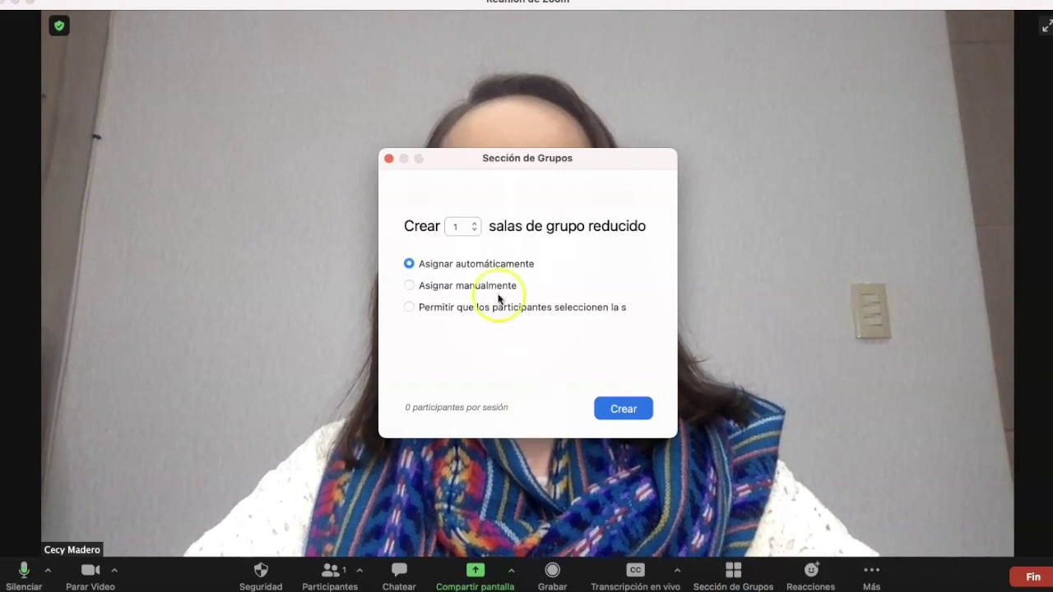
left_click(447, 286)
left_click(440, 265)
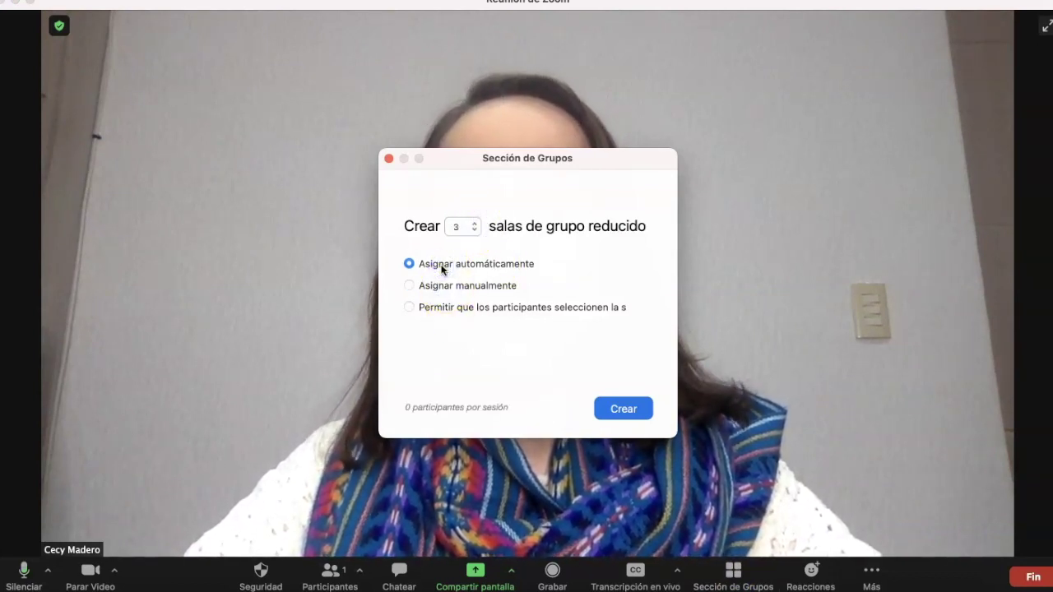
left_click(439, 285)
left_click(436, 306)
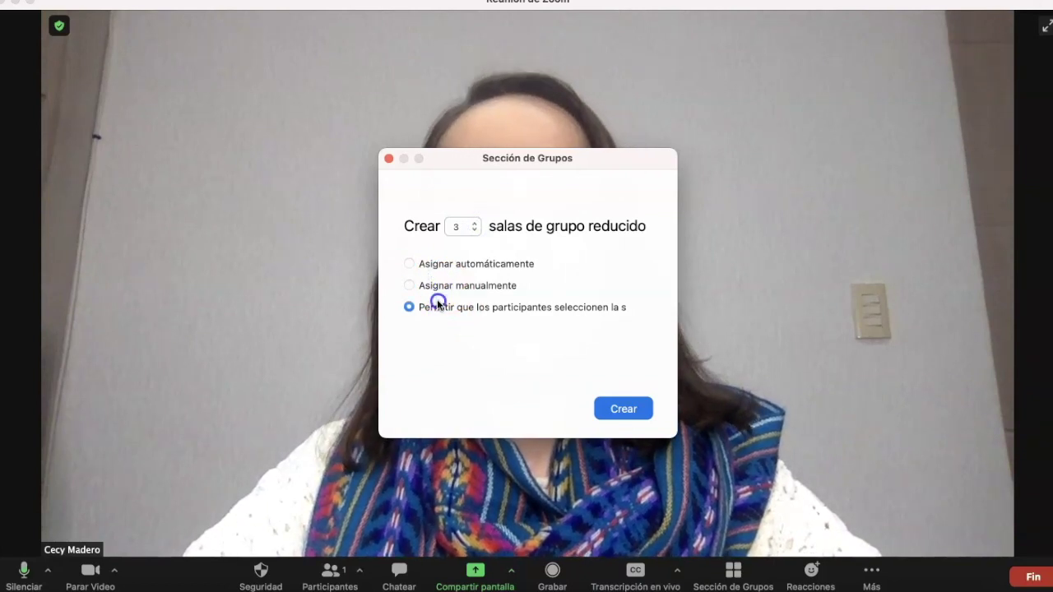
left_click(429, 263)
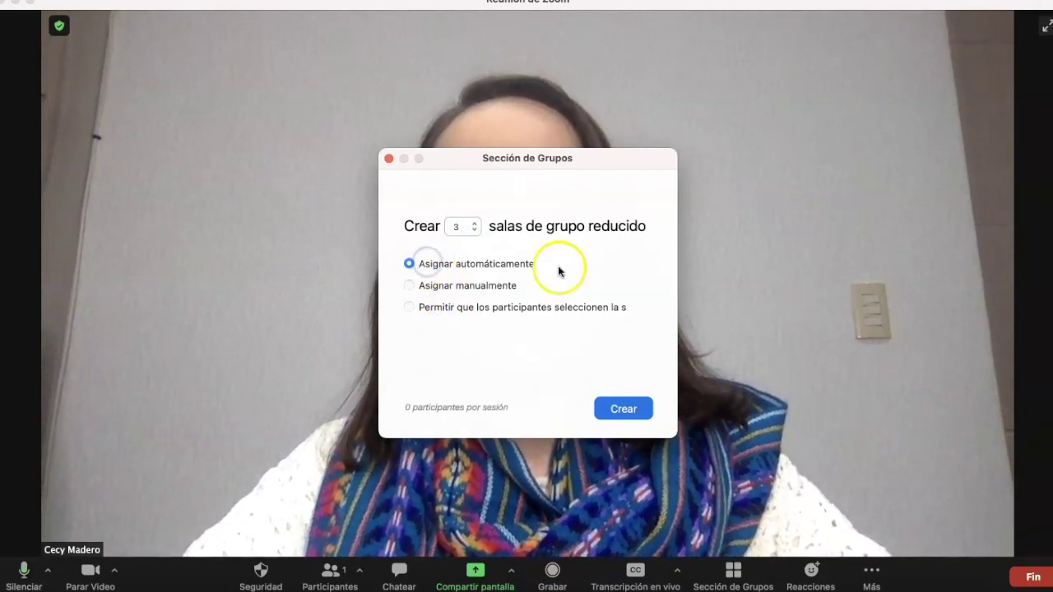
left_click(390, 159)
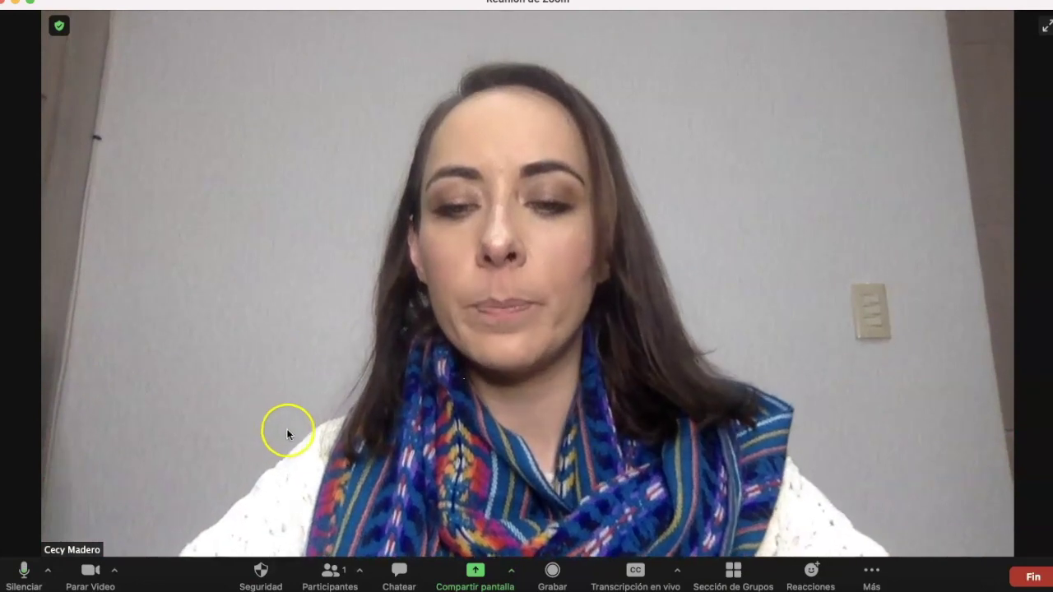
Send heart, surprised-face, party-popper and thumbs-up reactions to the meeting.
left_click(809, 570)
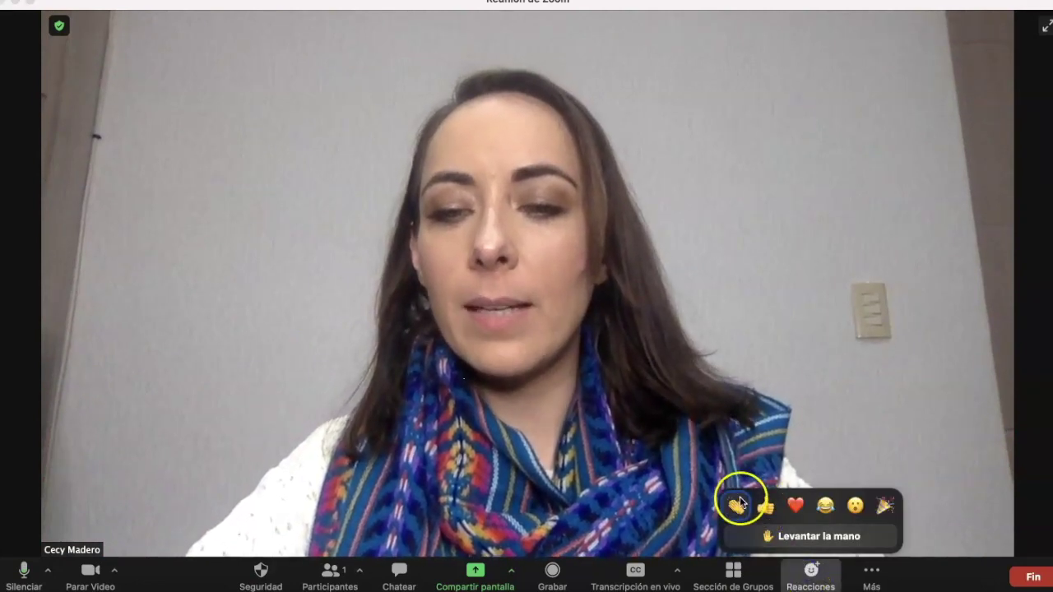
left_click(795, 505)
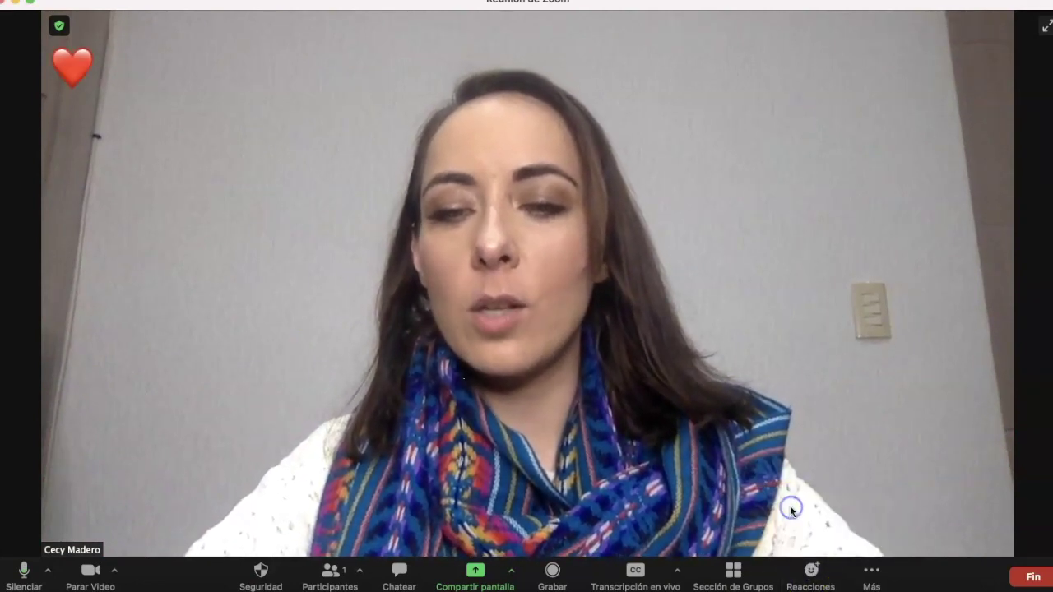
left_click(809, 572)
left_click(845, 503)
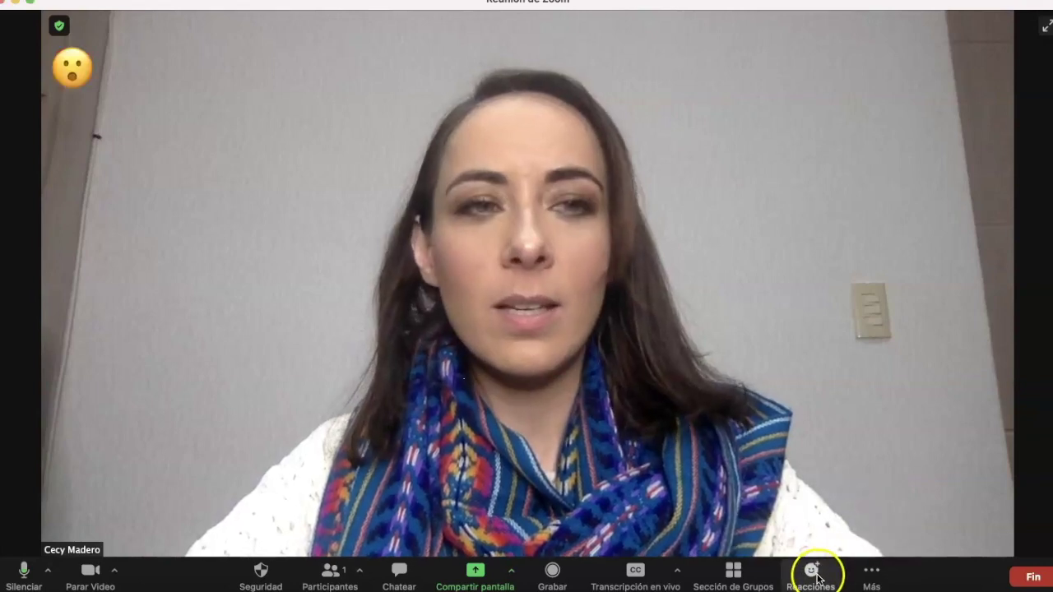
left_click(813, 573)
left_click(875, 505)
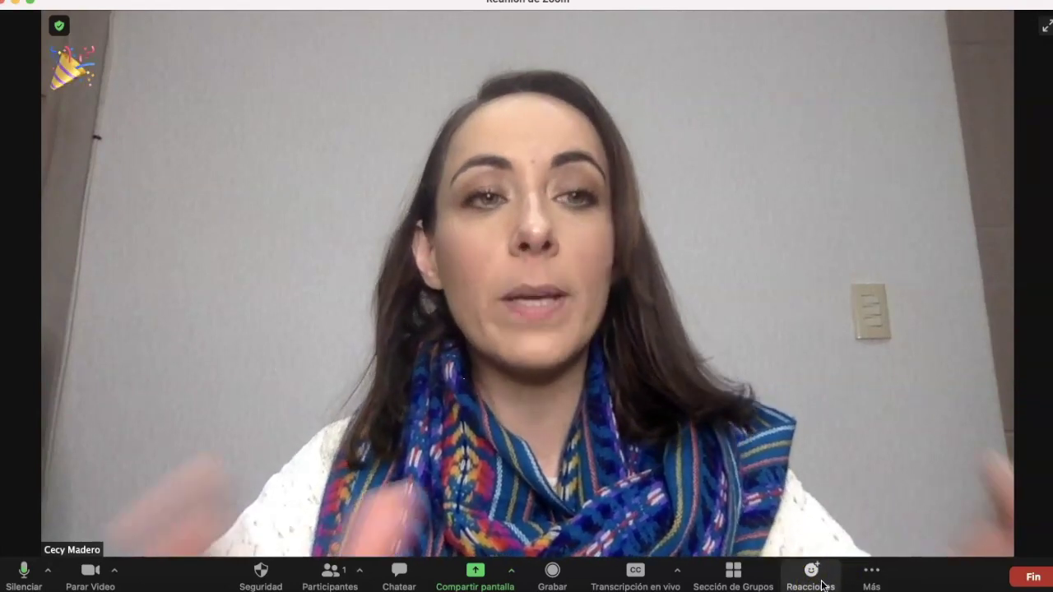
left_click(821, 581)
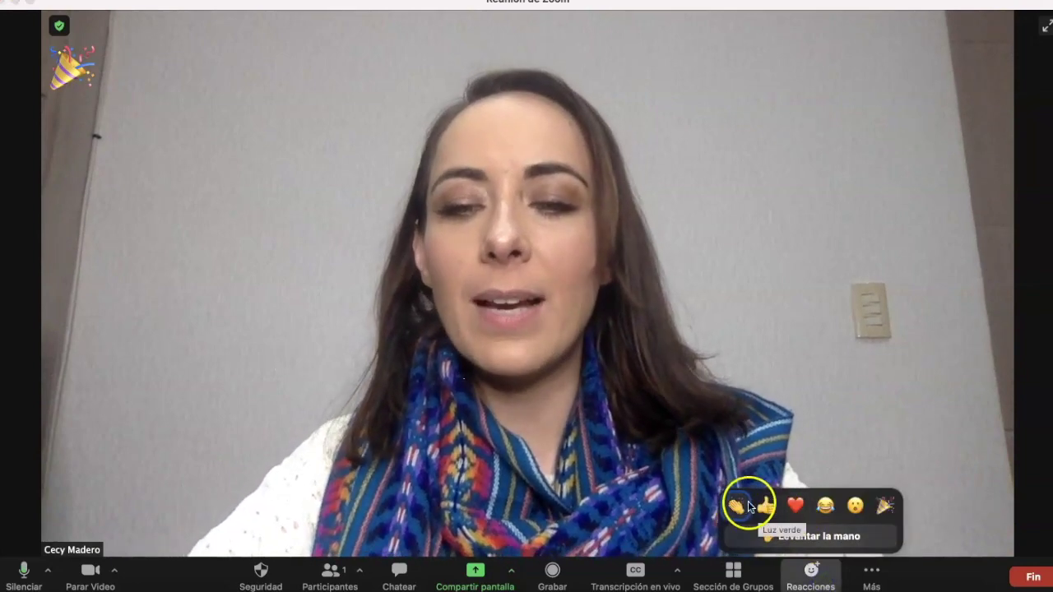
left_click(765, 505)
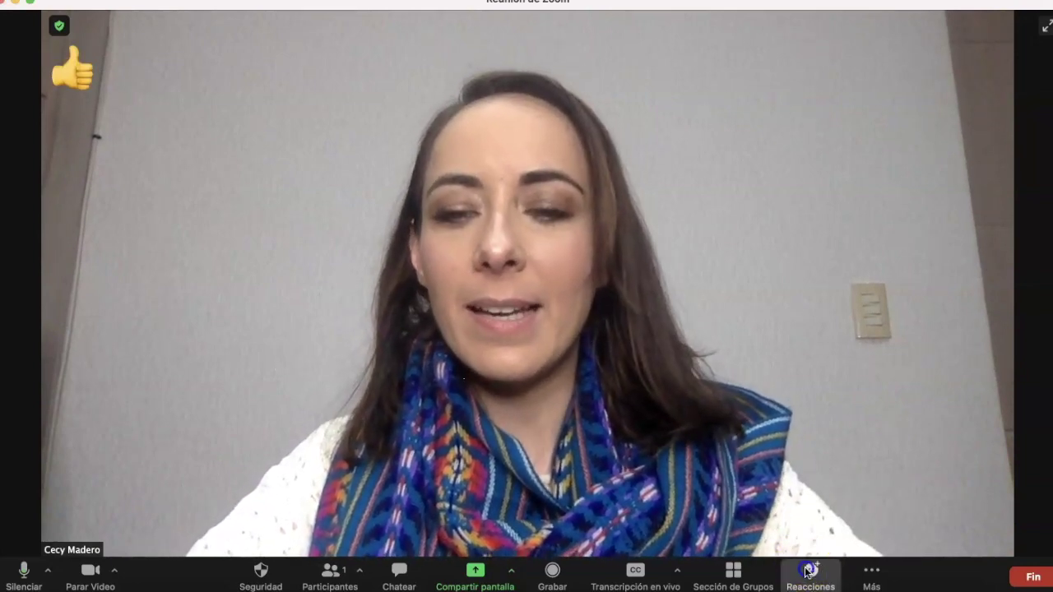
Raise your hand in the meeting, then lower it again.
left_click(807, 573)
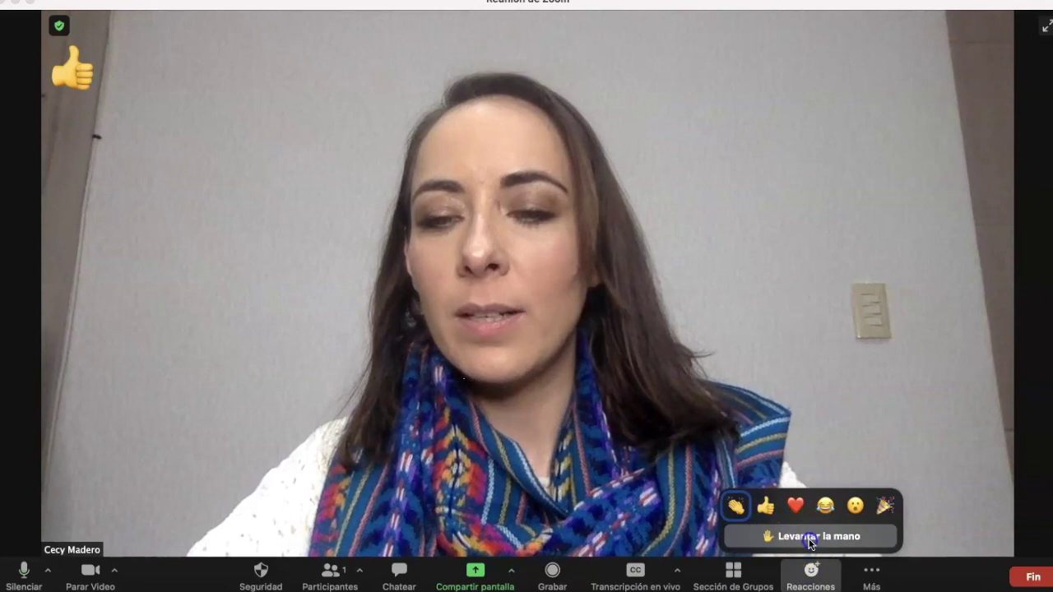
left_click(810, 536)
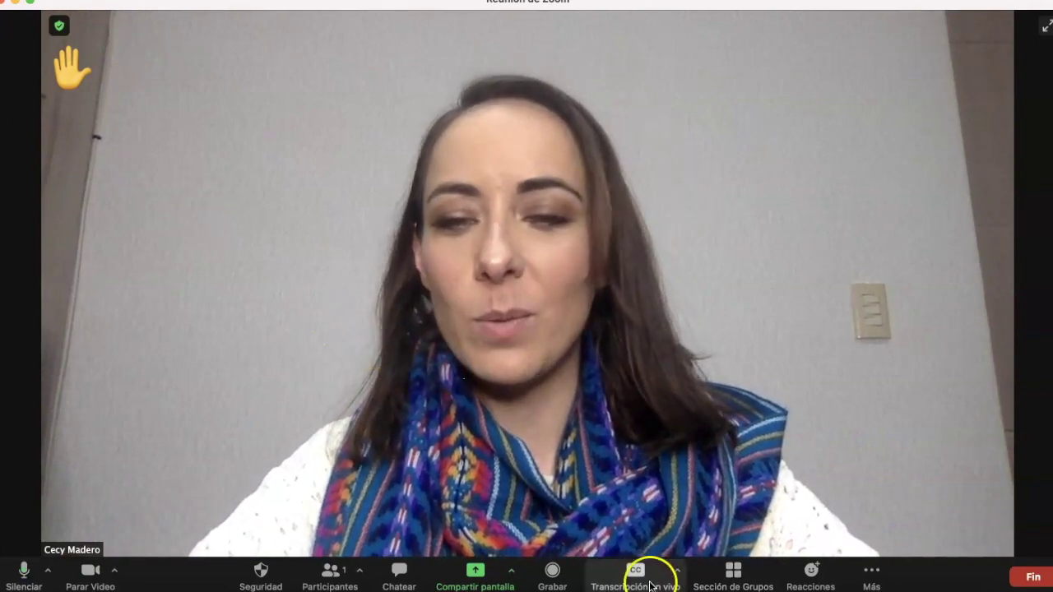
left_click(811, 571)
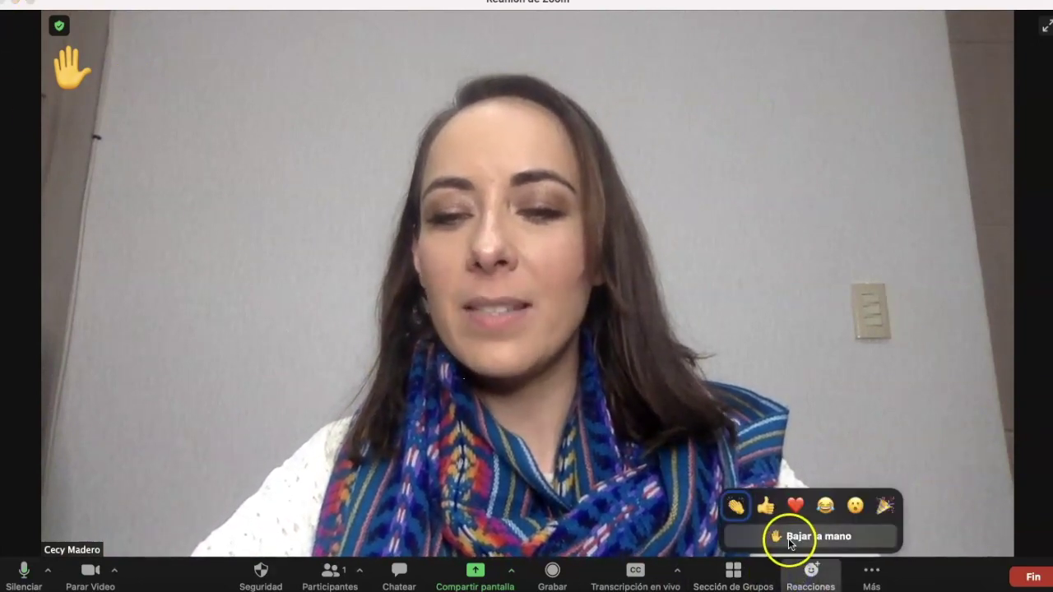
left_click(788, 537)
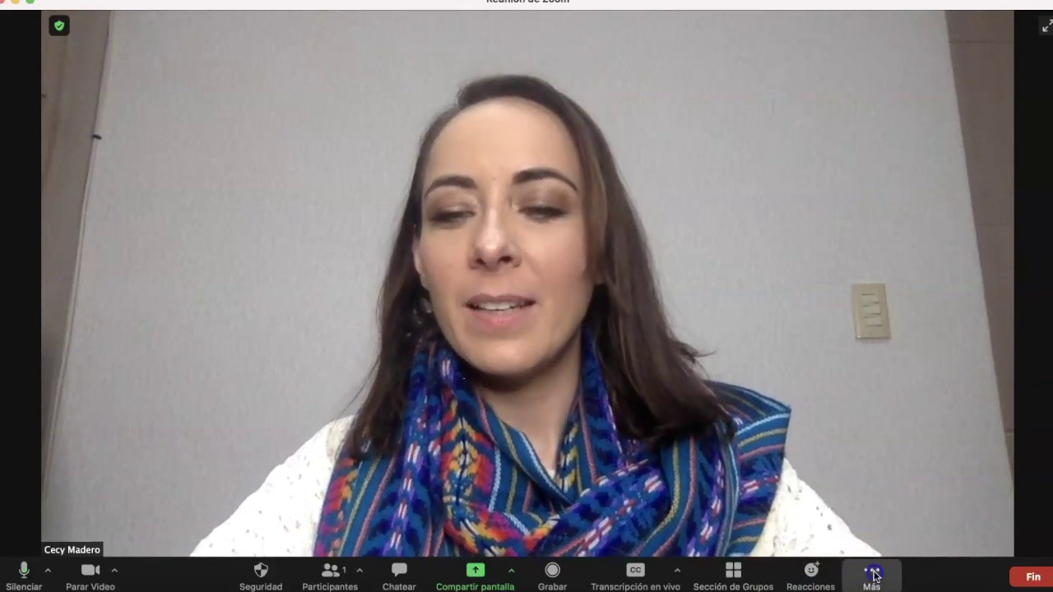
Choose En vivo en Facebook from the Más menu to stream the meeting live.
left_click(873, 575)
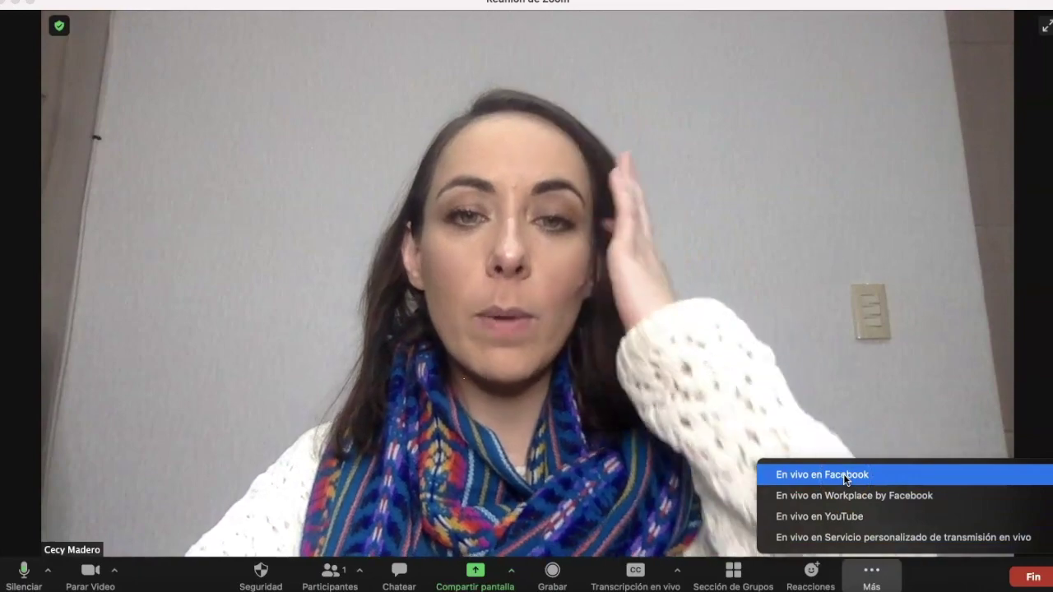
left_click(843, 474)
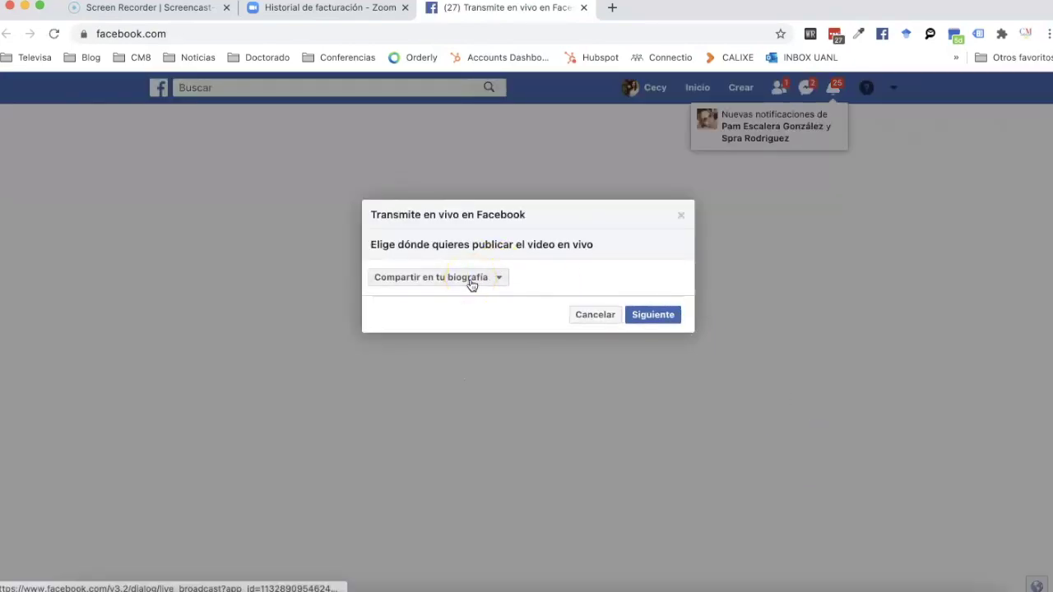
Set the live video to publish on a managed page, pick the page, and continue.
left_click(471, 280)
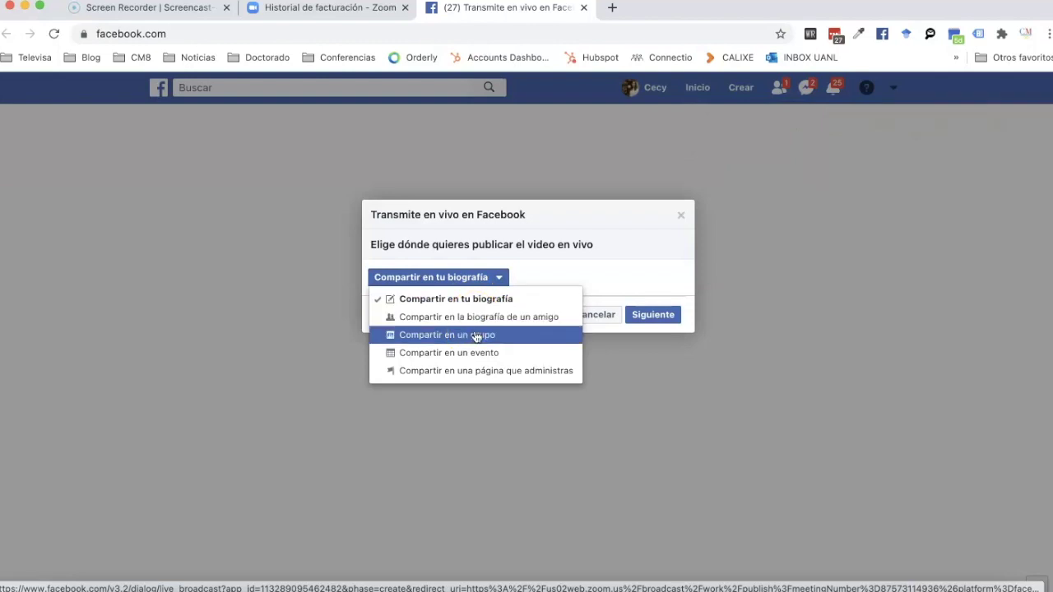
left_click(472, 372)
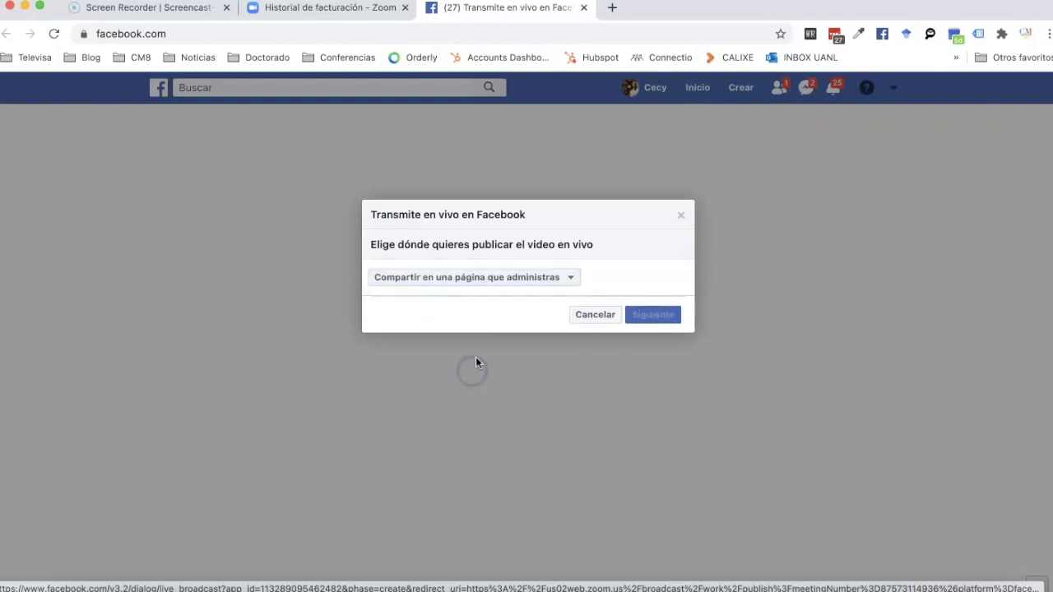
left_click(511, 312)
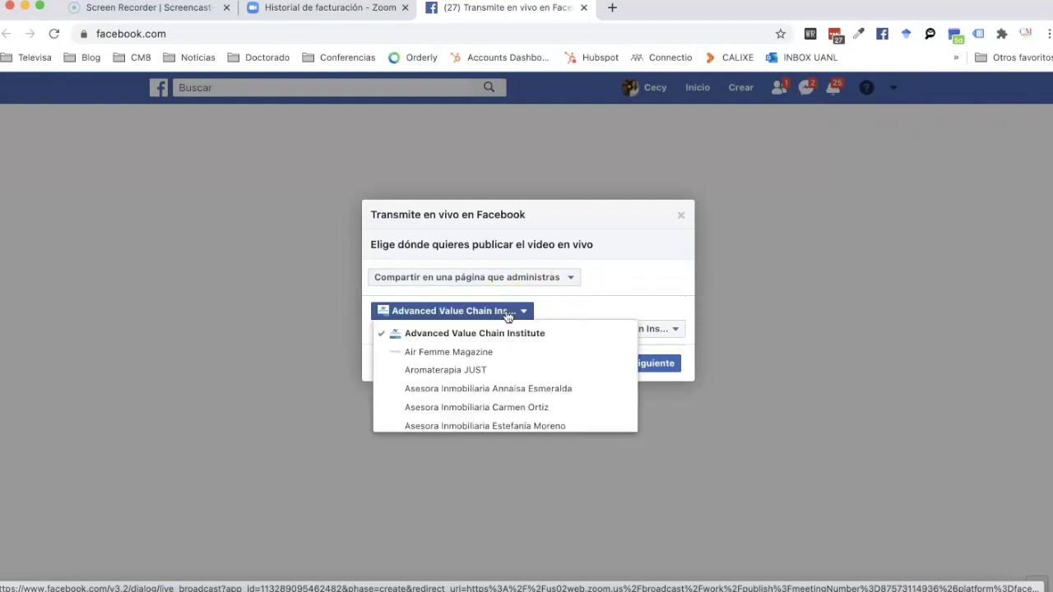
scroll(470, 379, "down", 5)
scroll(467, 380, "down", 5)
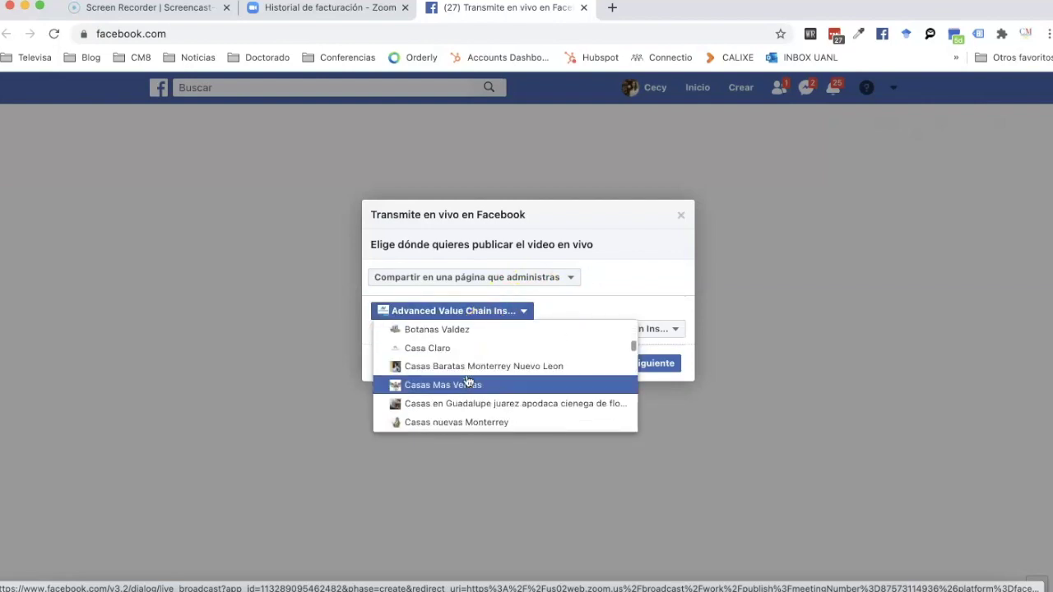
left_click(468, 377)
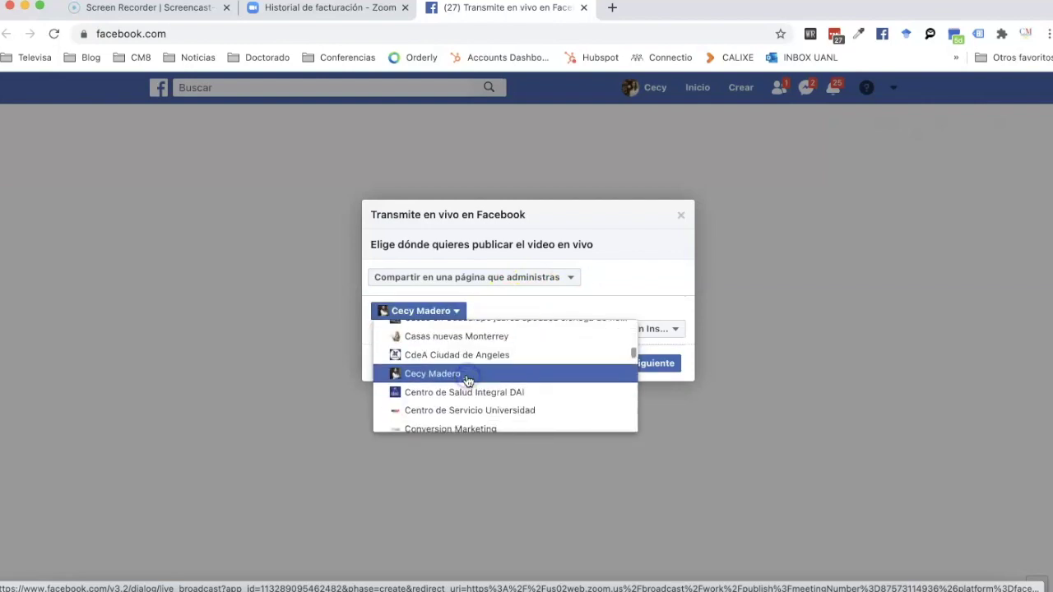
left_click(652, 347)
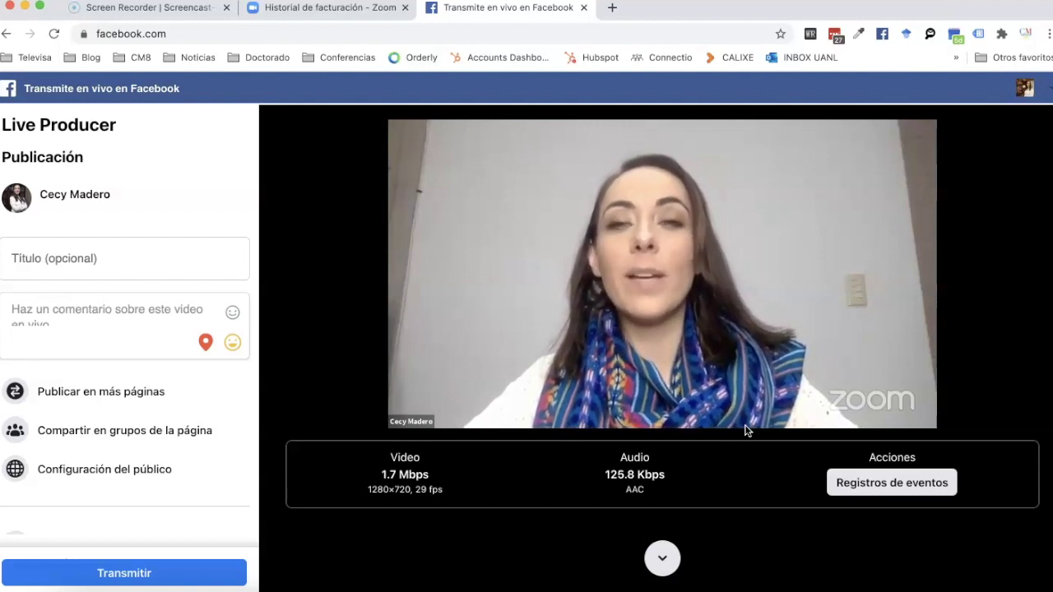
Title the live stream 'En vivo de prueba.'.
left_click(98, 258)
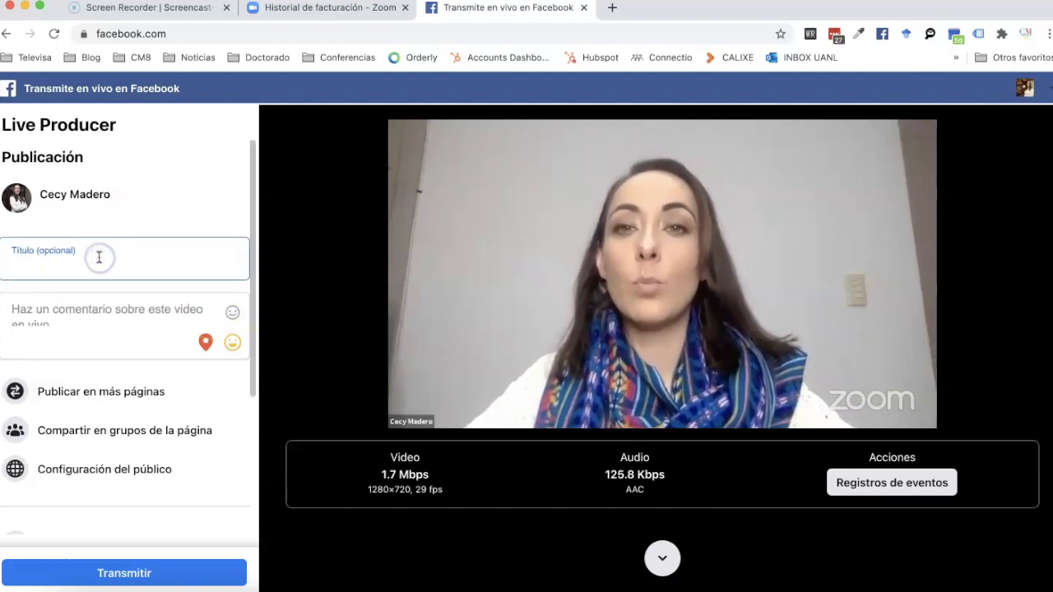
type("EN vivo")
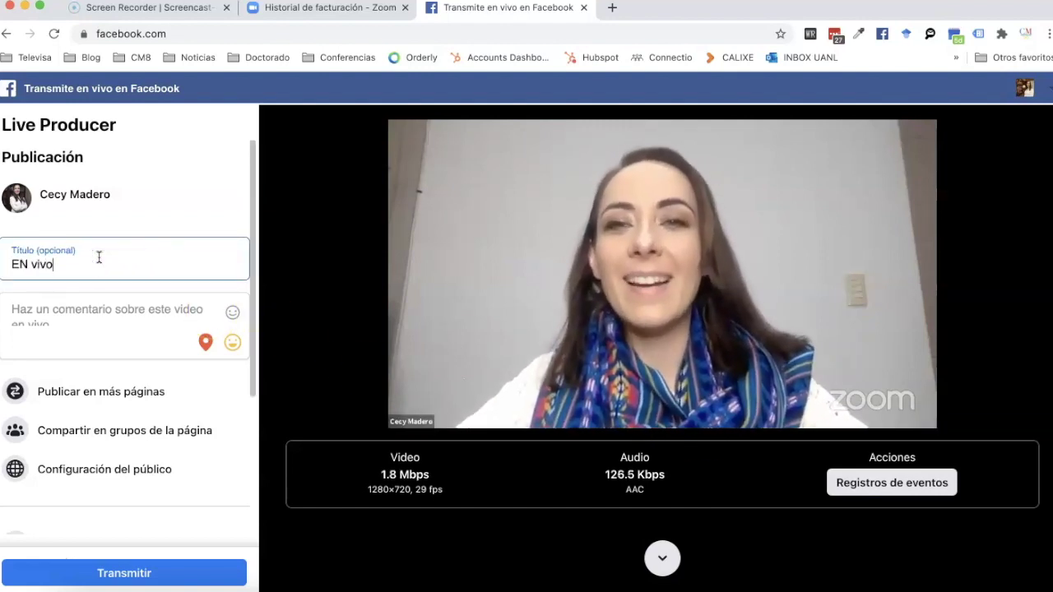
key("BackSpace")
key("BackSpace")
key("BackSpace")
key("BackSpace")
key("BackSpace")
key("BackSpace")
type("n vivo de prueba.")
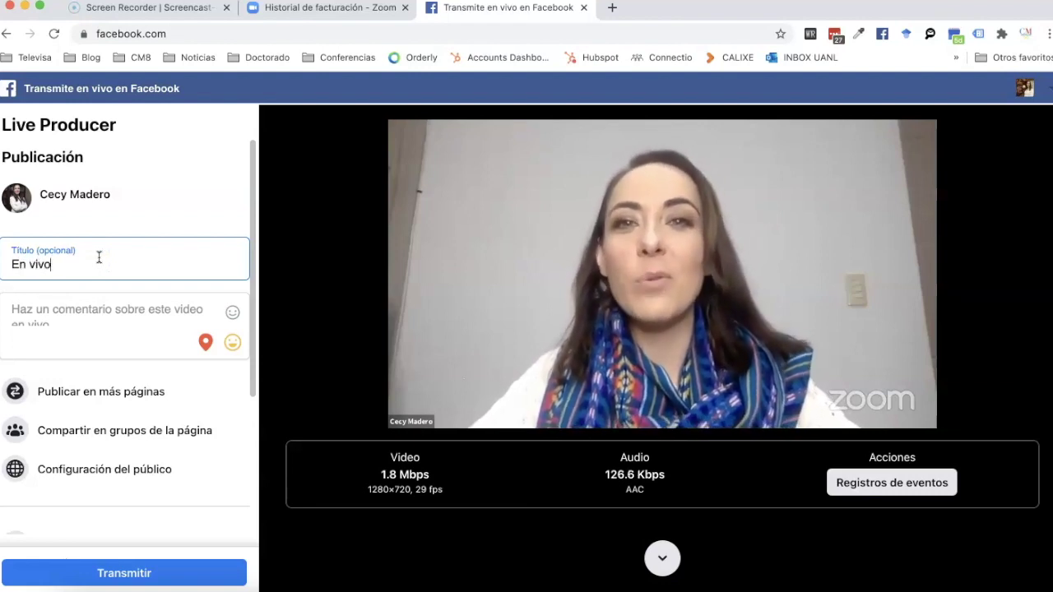
Add the comment 'Hola estamos grabando un curso..' and bring up publishing to more pages.
left_click(43, 301)
type("Hola es")
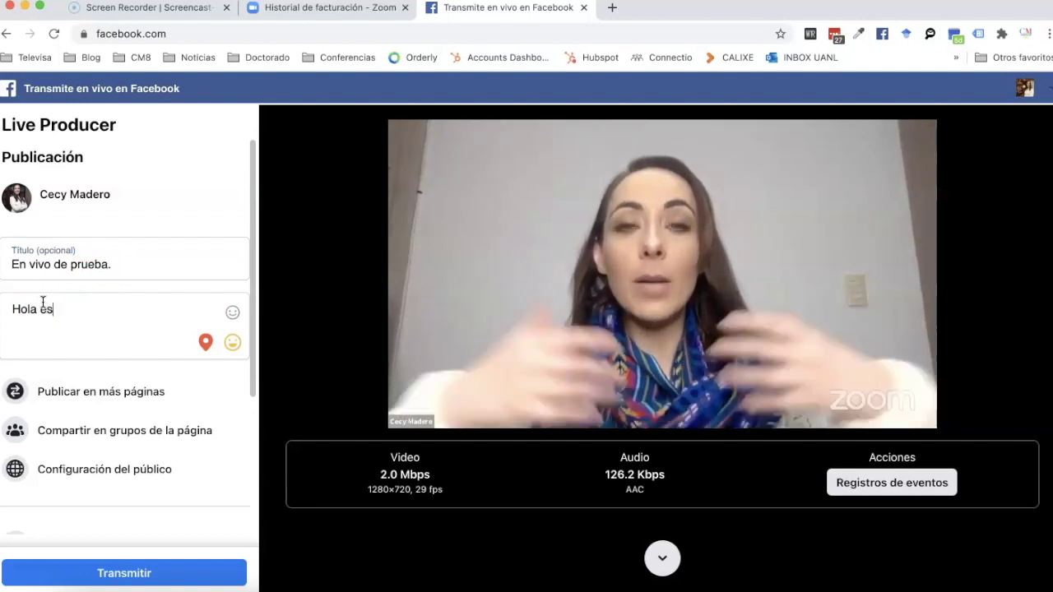
type("tamos grabando un curso....")
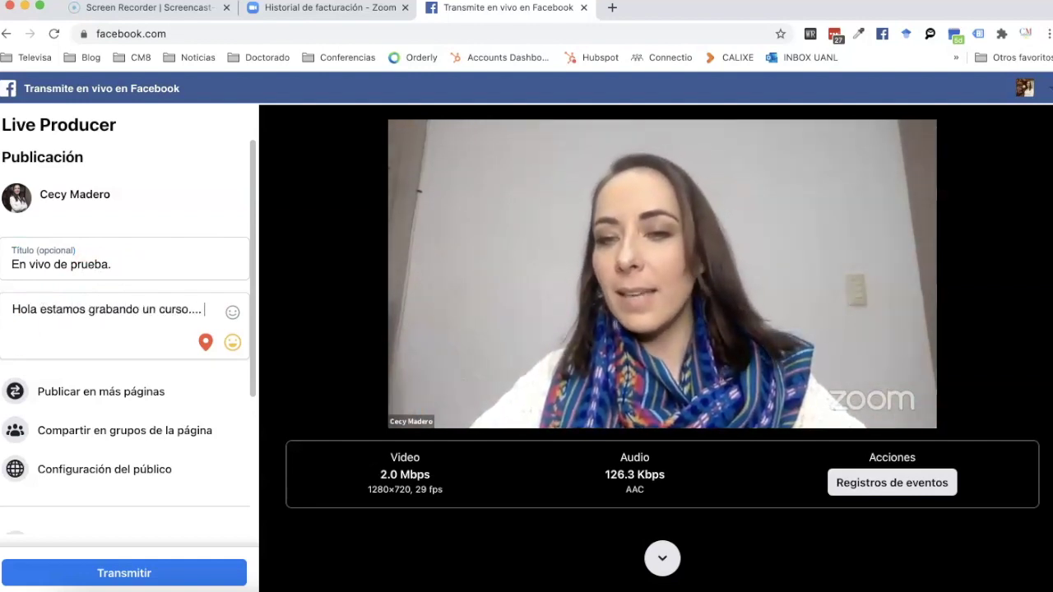
left_click(30, 399)
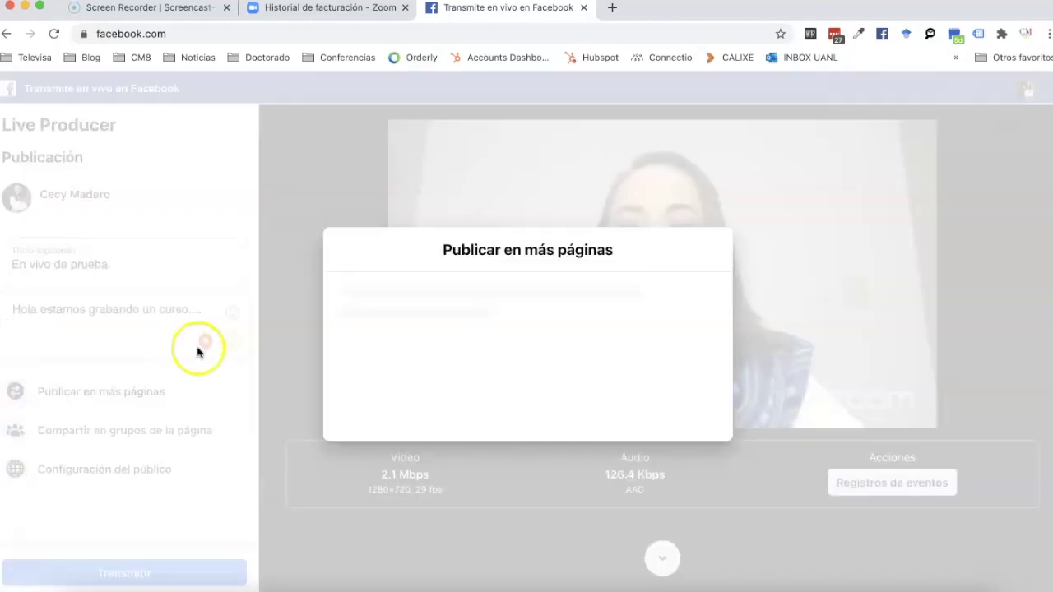
Add the Conversion Marketing page to the stream's publishing and save.
scroll(431, 309, "down", 3)
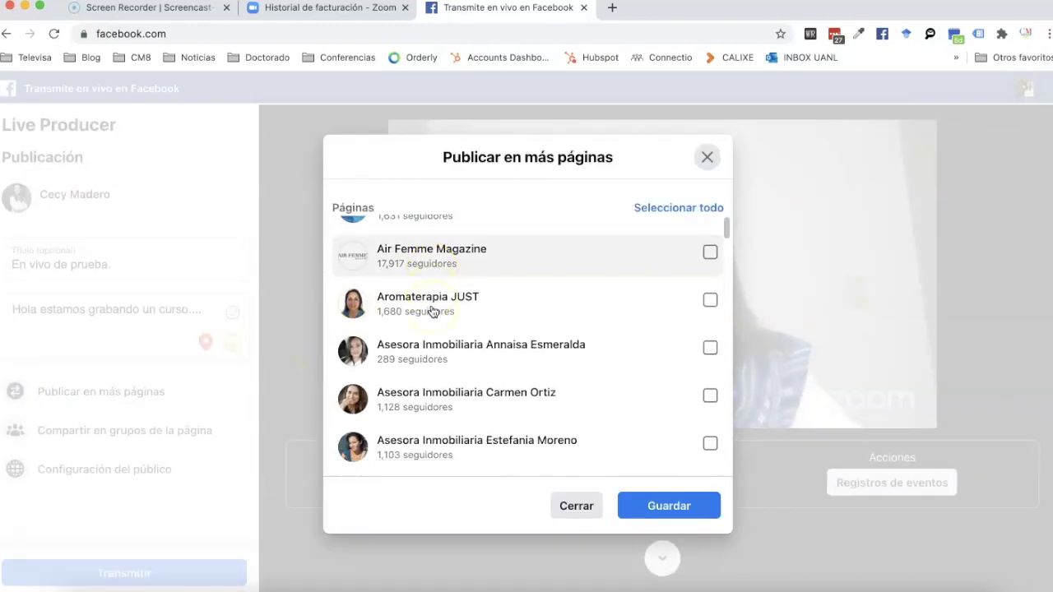
scroll(432, 311, "down", 12)
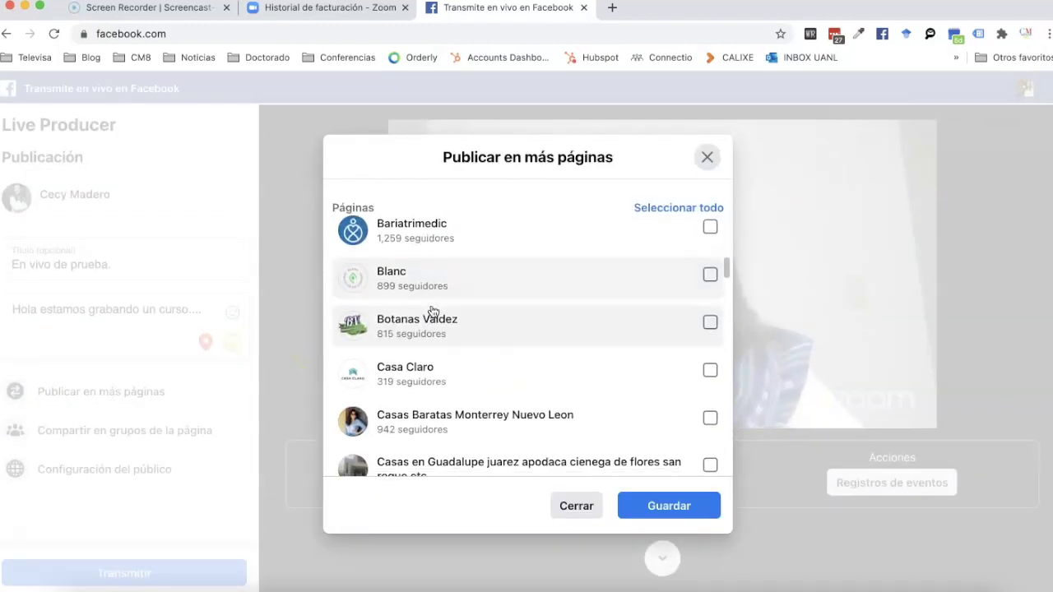
scroll(432, 311, "down", 8)
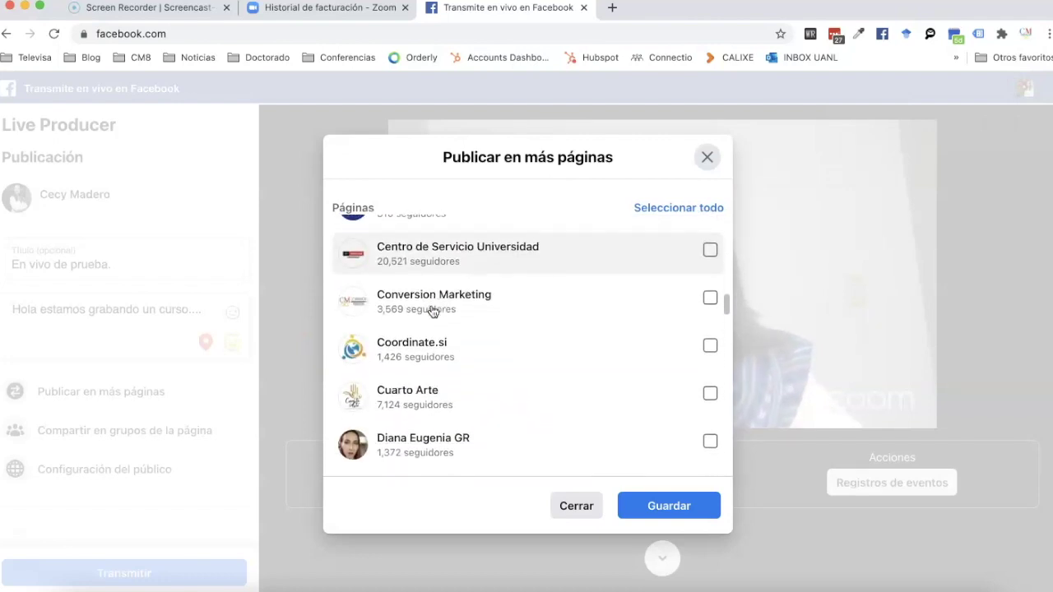
left_click(434, 303)
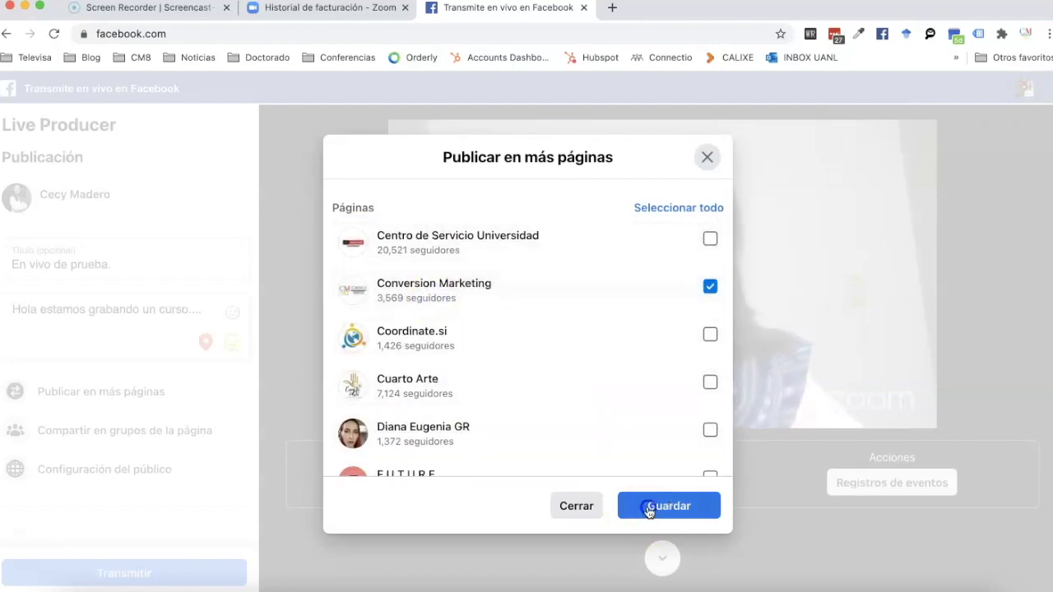
left_click(649, 507)
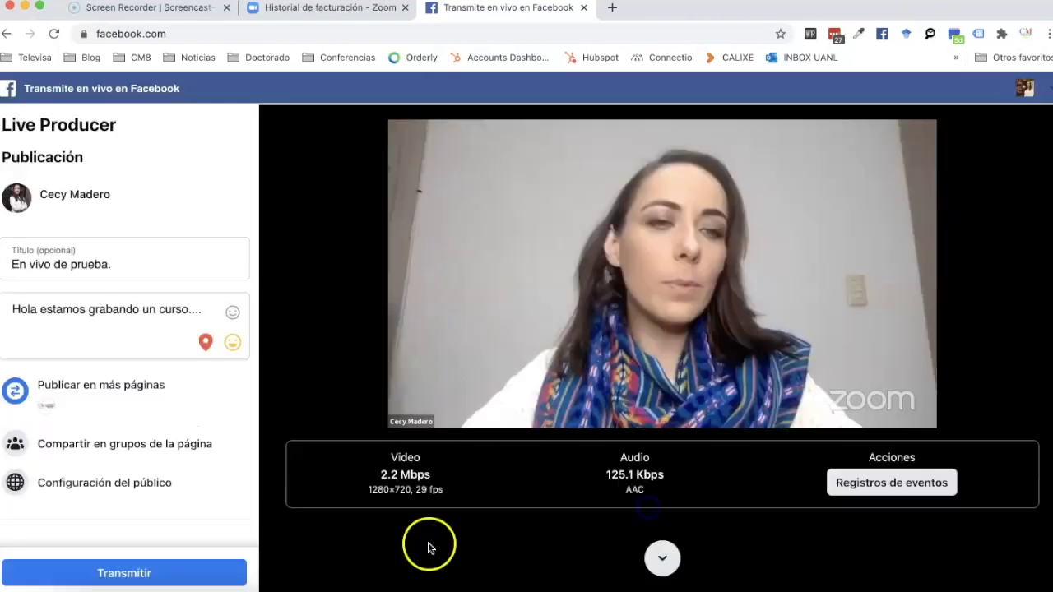
Share the stream to the Incubadora Digital and Incubadora Digital 2.0 groups.
left_click(146, 454)
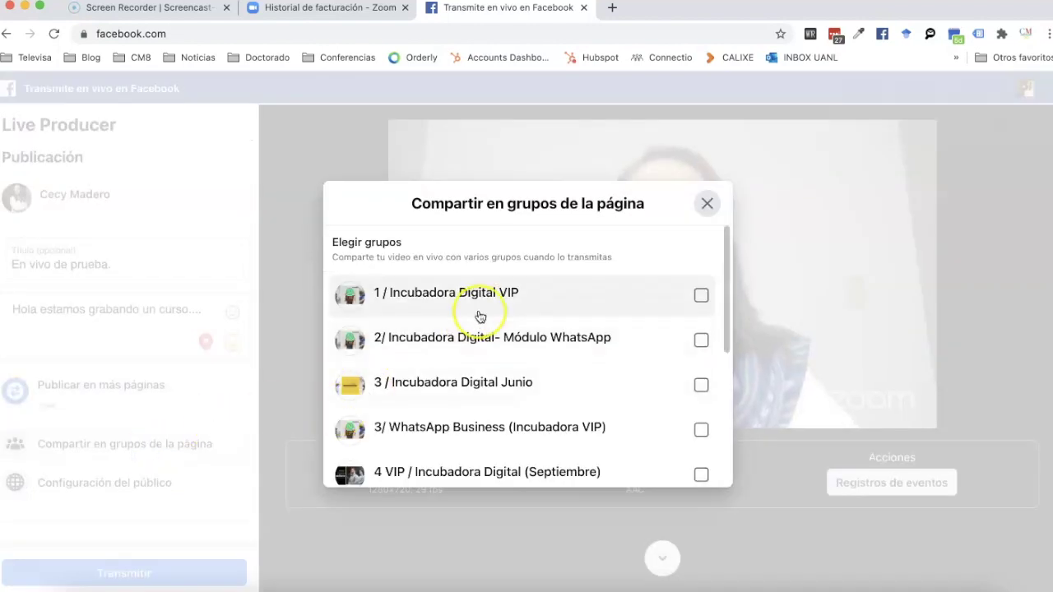
scroll(481, 316, "down", 6)
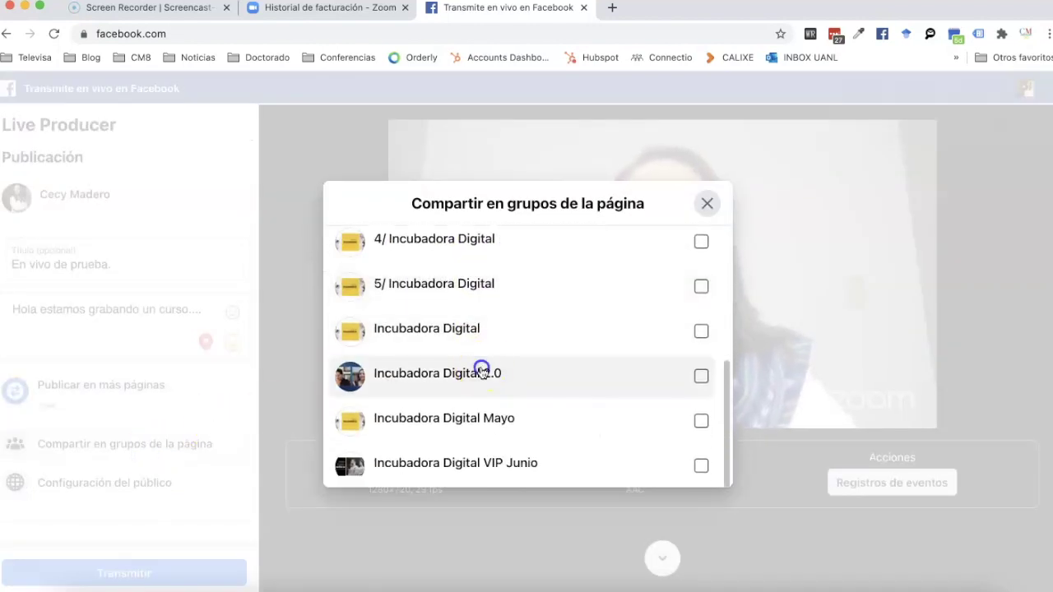
left_click(481, 371)
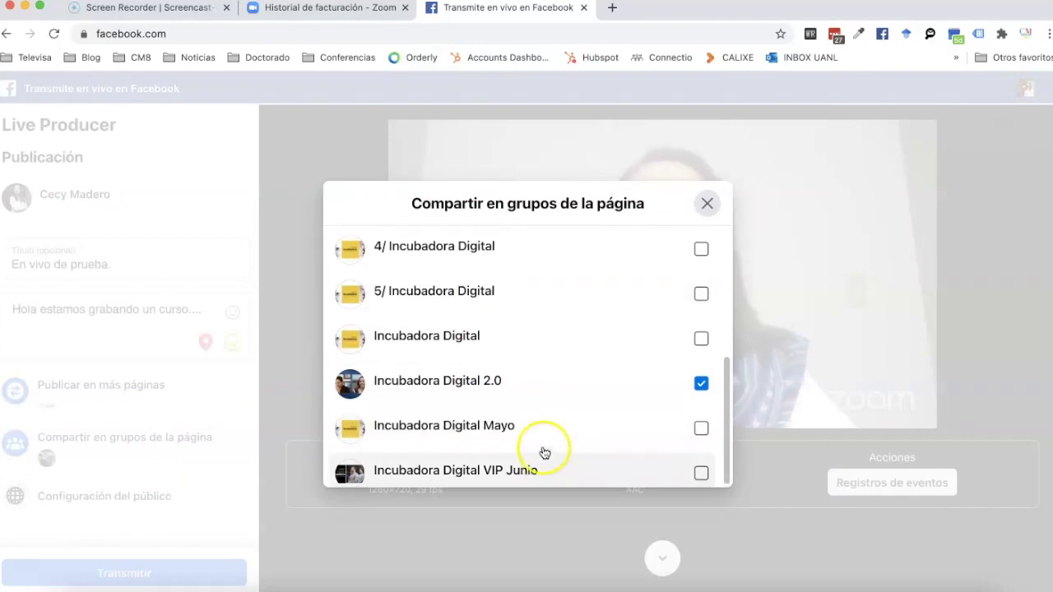
scroll(547, 444, "up", 2)
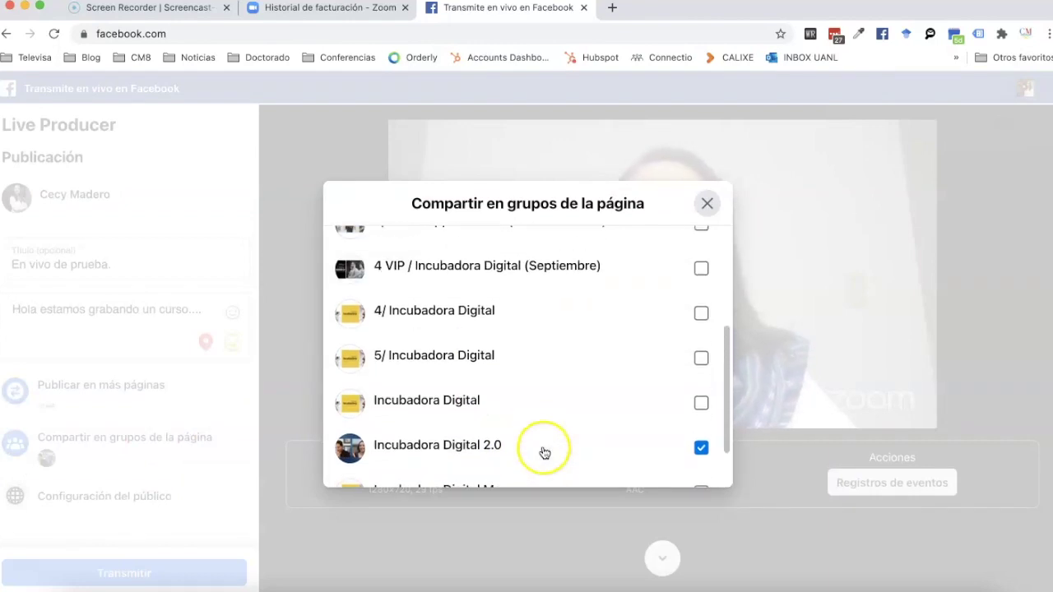
left_click(709, 202)
scroll(131, 502, "down", 3)
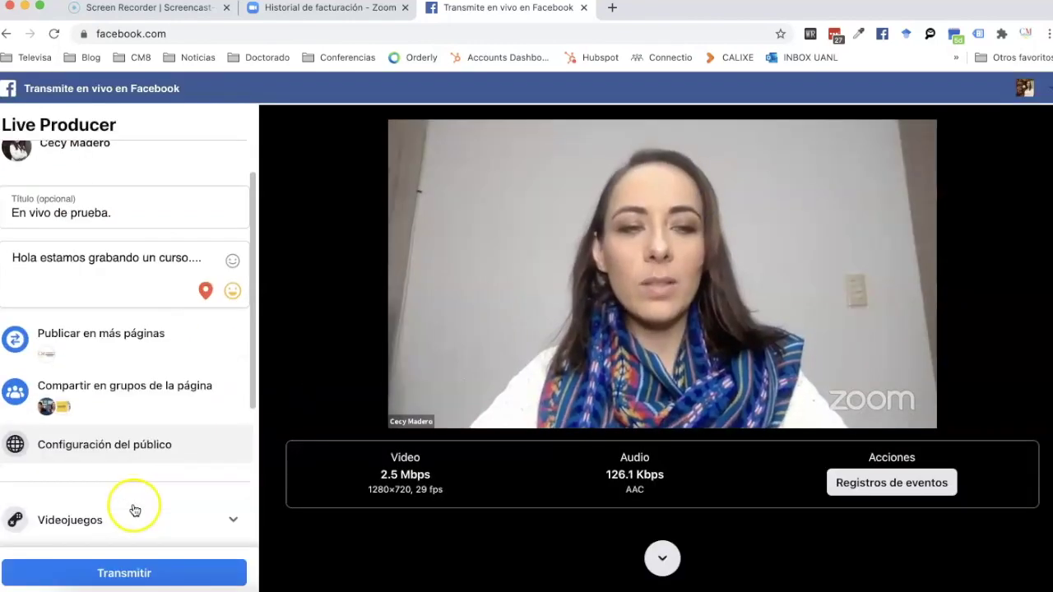
scroll(130, 461, "down", 3)
left_click(127, 236)
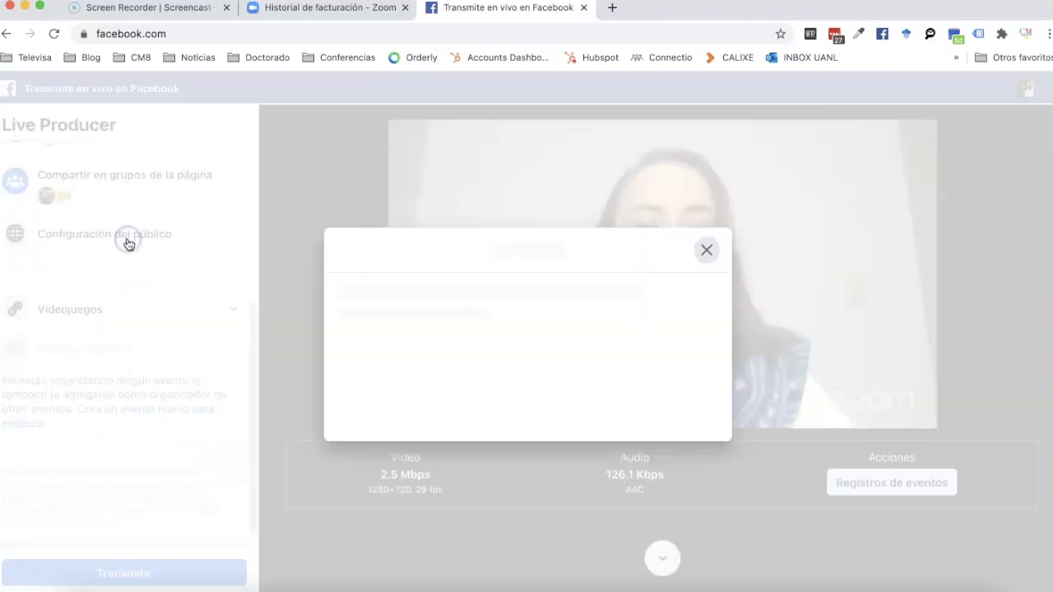
left_click(414, 295)
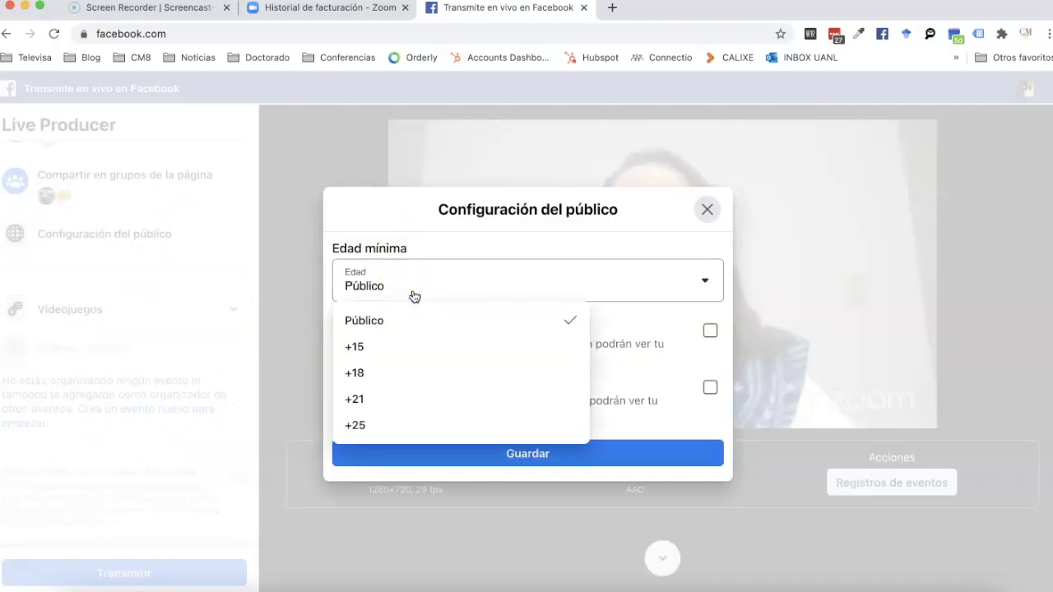
left_click(434, 320)
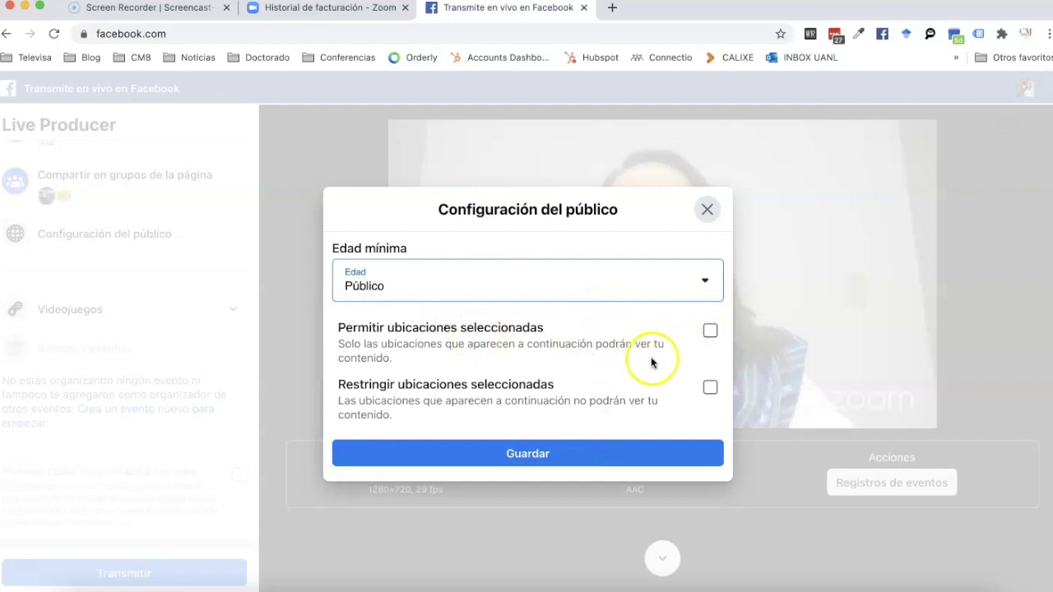
left_click(707, 215)
scroll(148, 360, "up", 2)
scroll(148, 362, "up", 2)
scroll(148, 364, "up", 2)
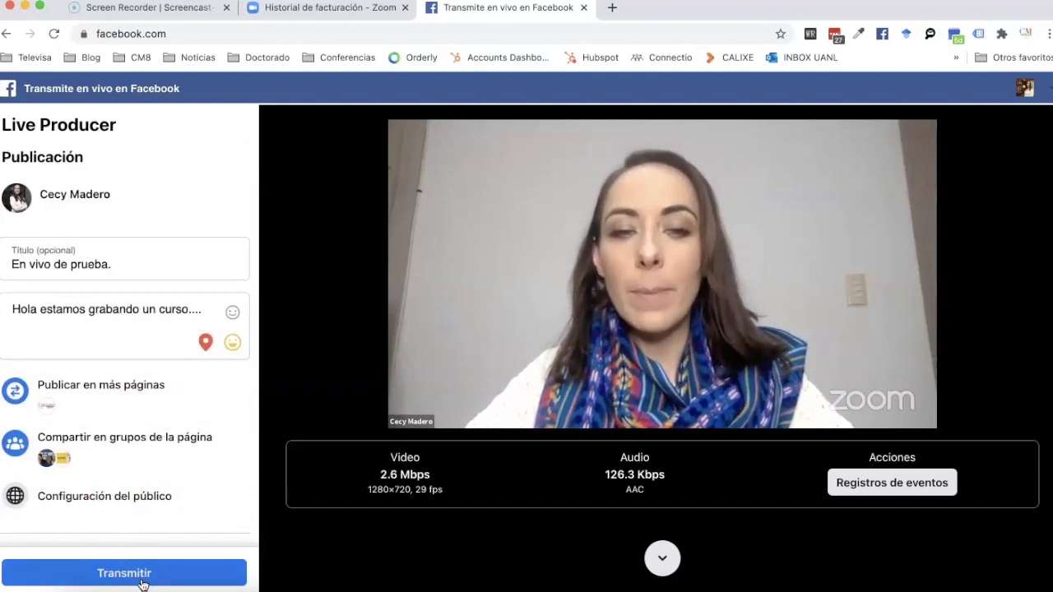
Start the Facebook broadcast and review the stream settings.
left_click(211, 580)
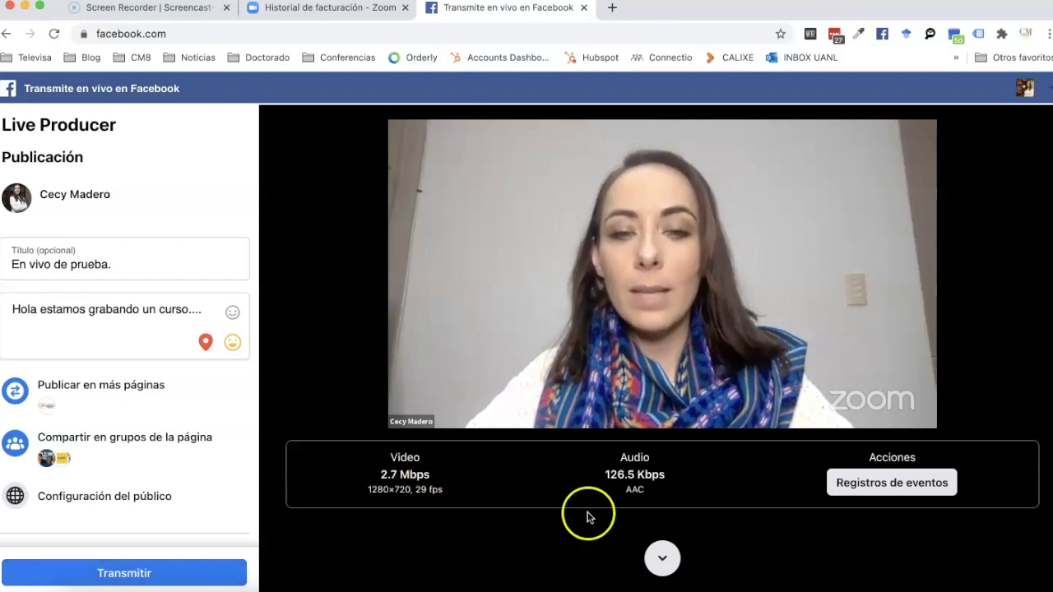
scroll(644, 502, "down", 10)
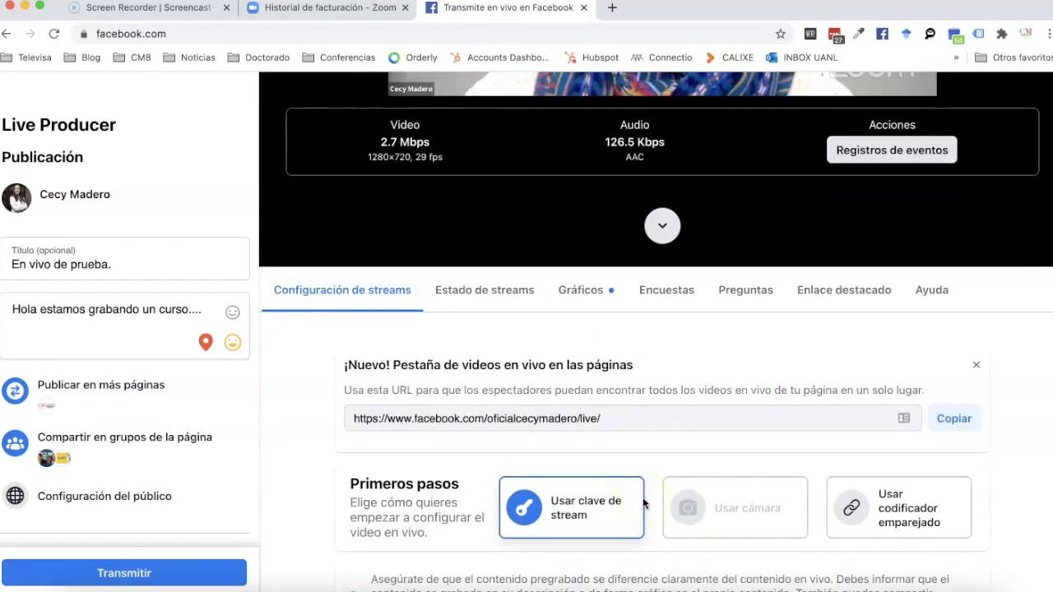
scroll(643, 497, "up", 3)
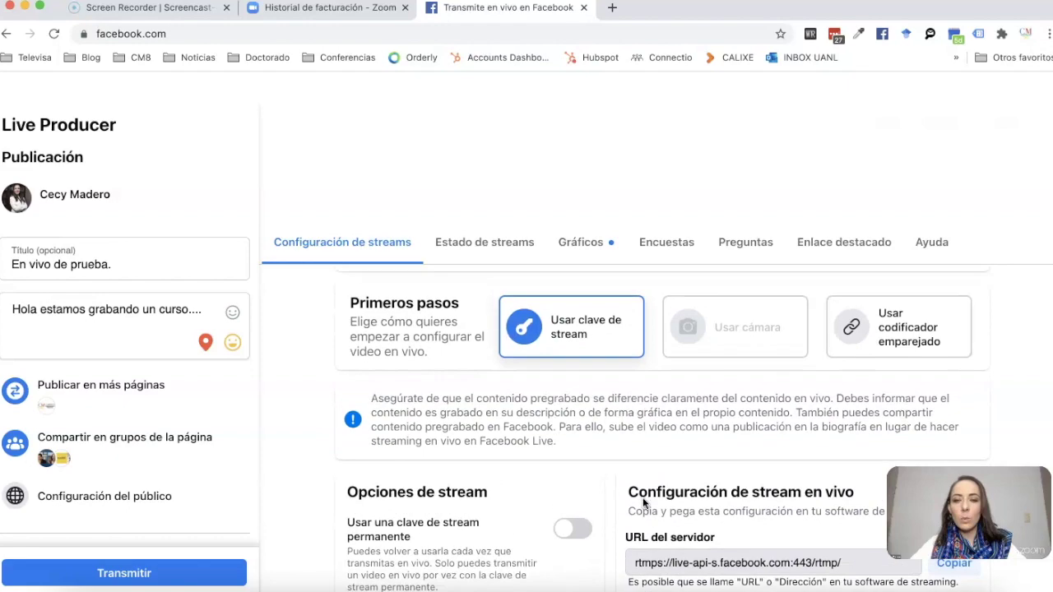
scroll(643, 497, "down", 2)
scroll(642, 498, "down", 1)
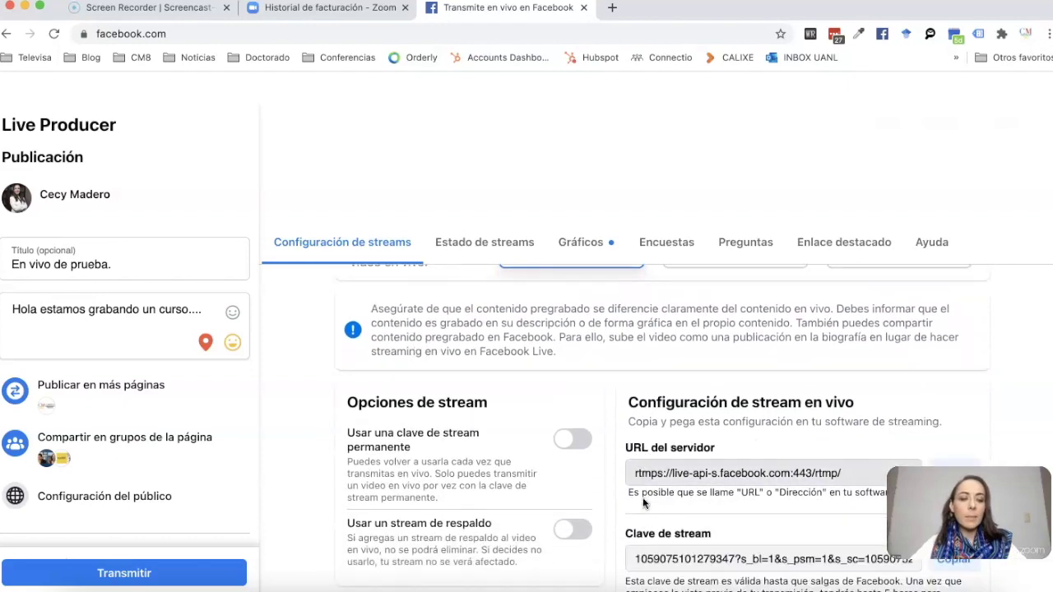
scroll(642, 497, "up", 3)
scroll(648, 423, "down", 8)
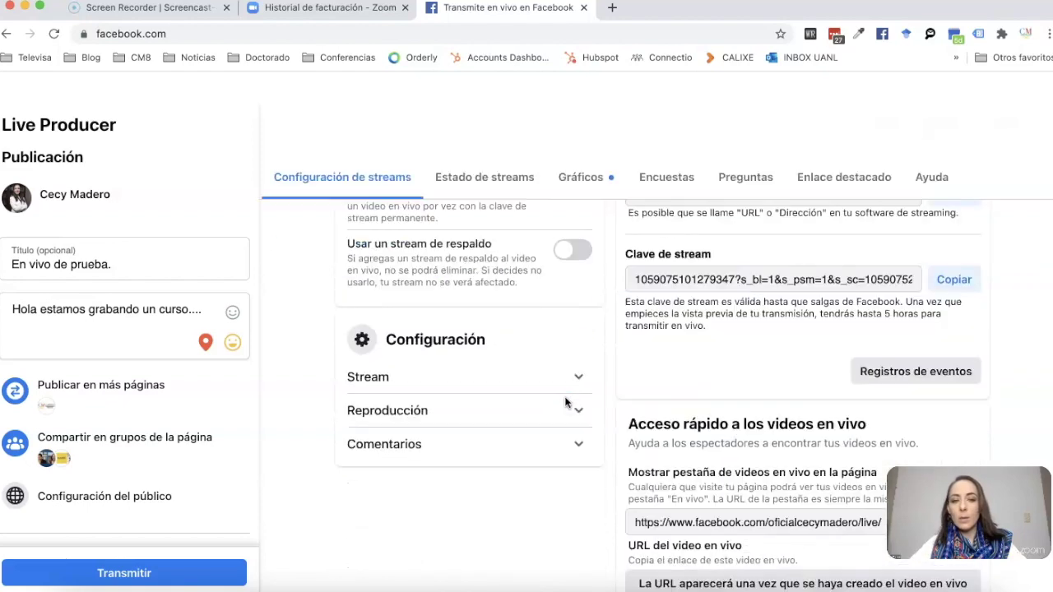
scroll(565, 402, "down", 2)
scroll(565, 401, "down", 1)
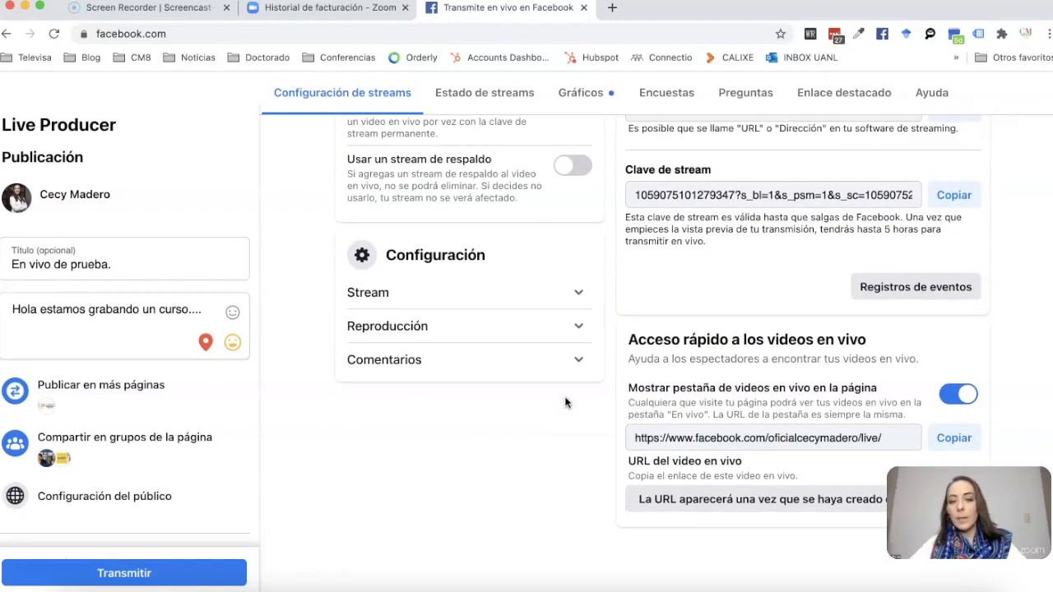
Check the live videos tab URL, then return to the Zoom meeting now showing LIVE.
left_click_drag(885, 437, 816, 437)
left_click(614, 445)
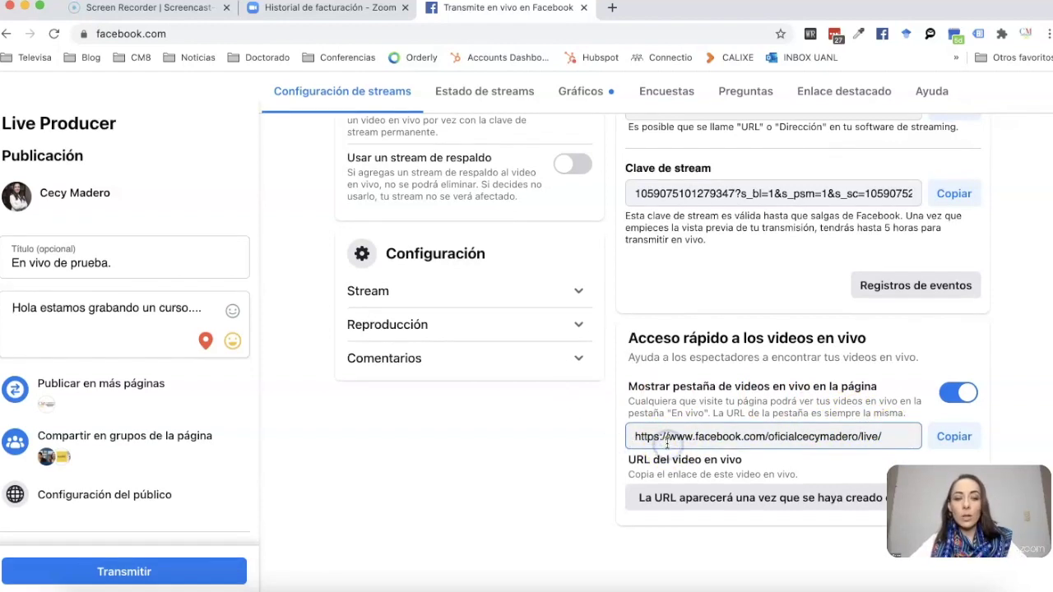
left_click(594, 436)
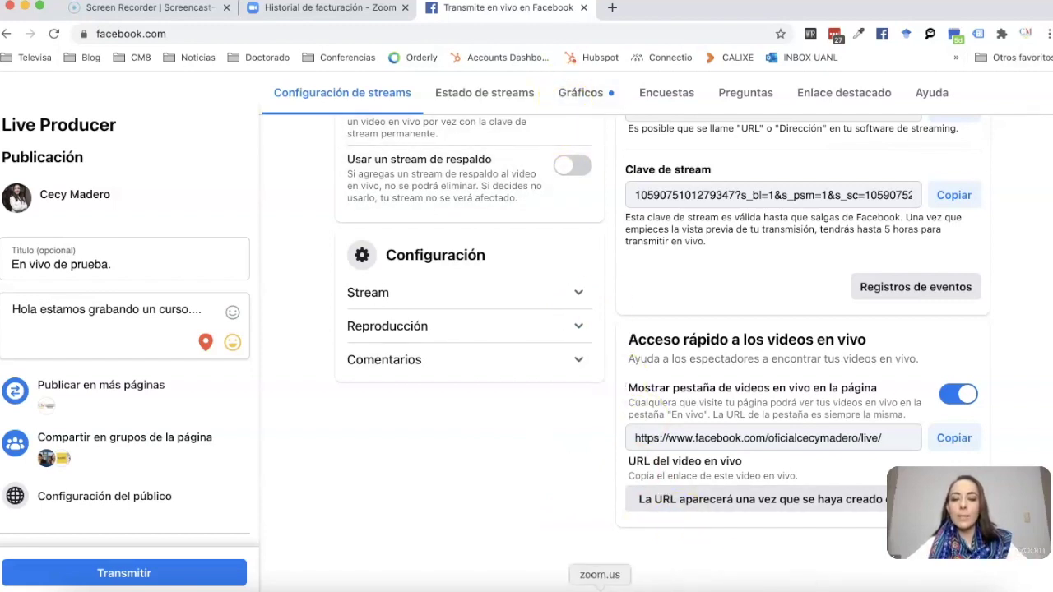
left_click(599, 585)
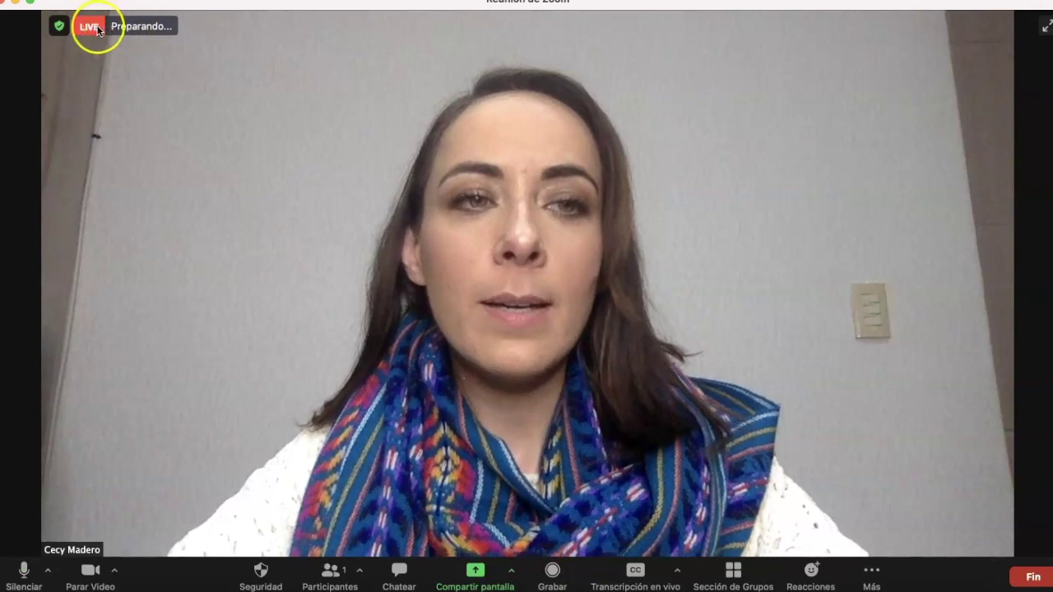